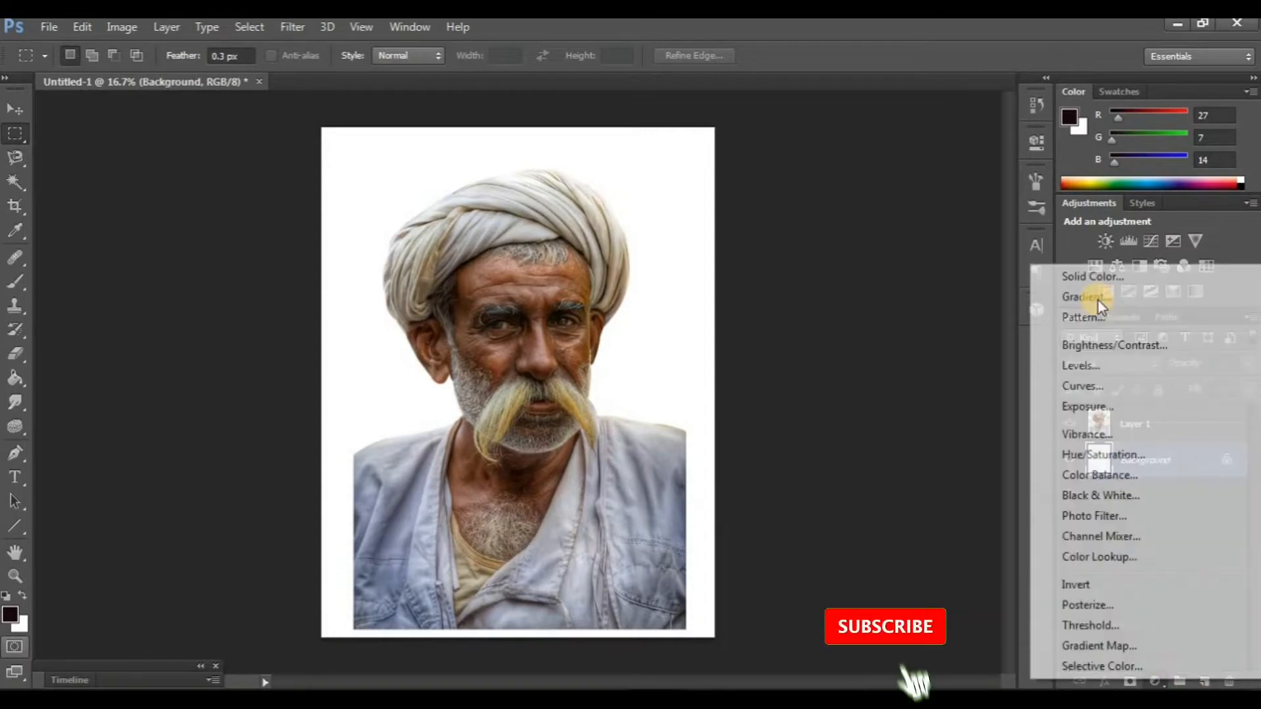
# Add a solid colour fill layer in dark blue-grey #2d2e34 behind the portrait.
pyautogui.click(1084, 275)
pyautogui.click(403, 492)
pyautogui.moveTo(778, 392); pyautogui.dragTo(762, 441)
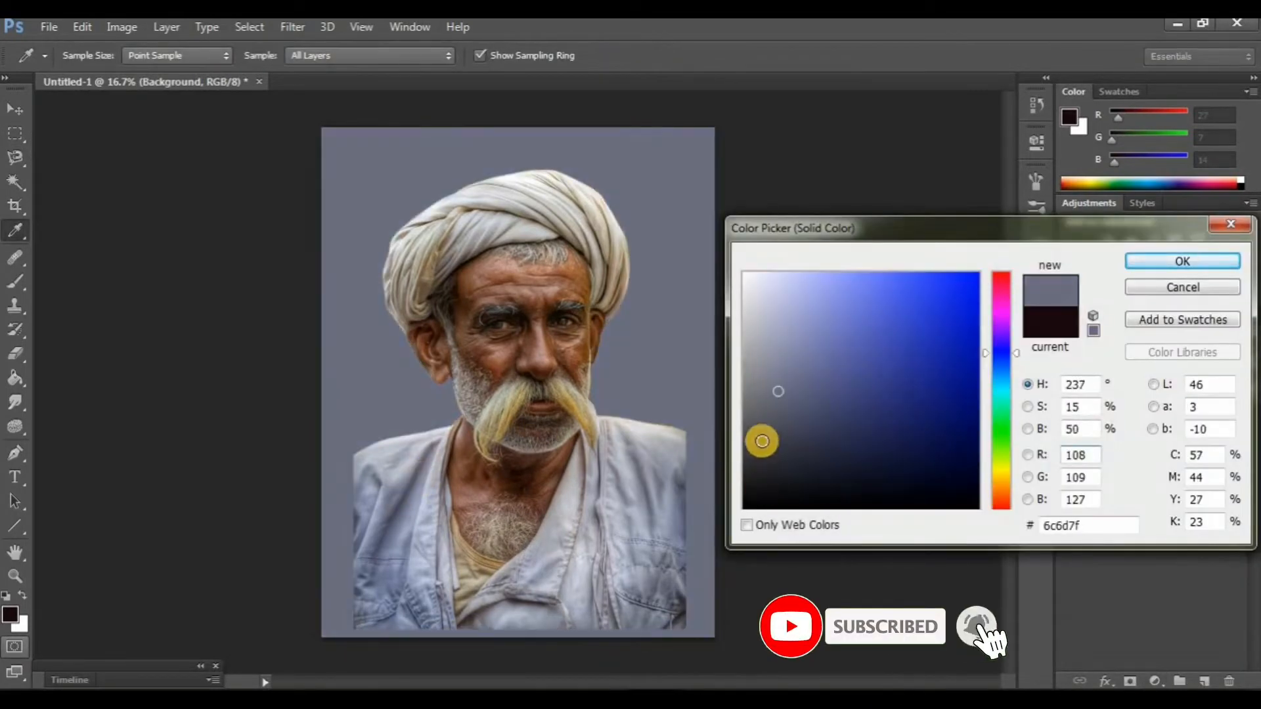
pyautogui.moveTo(782, 398); pyautogui.dragTo(778, 450)
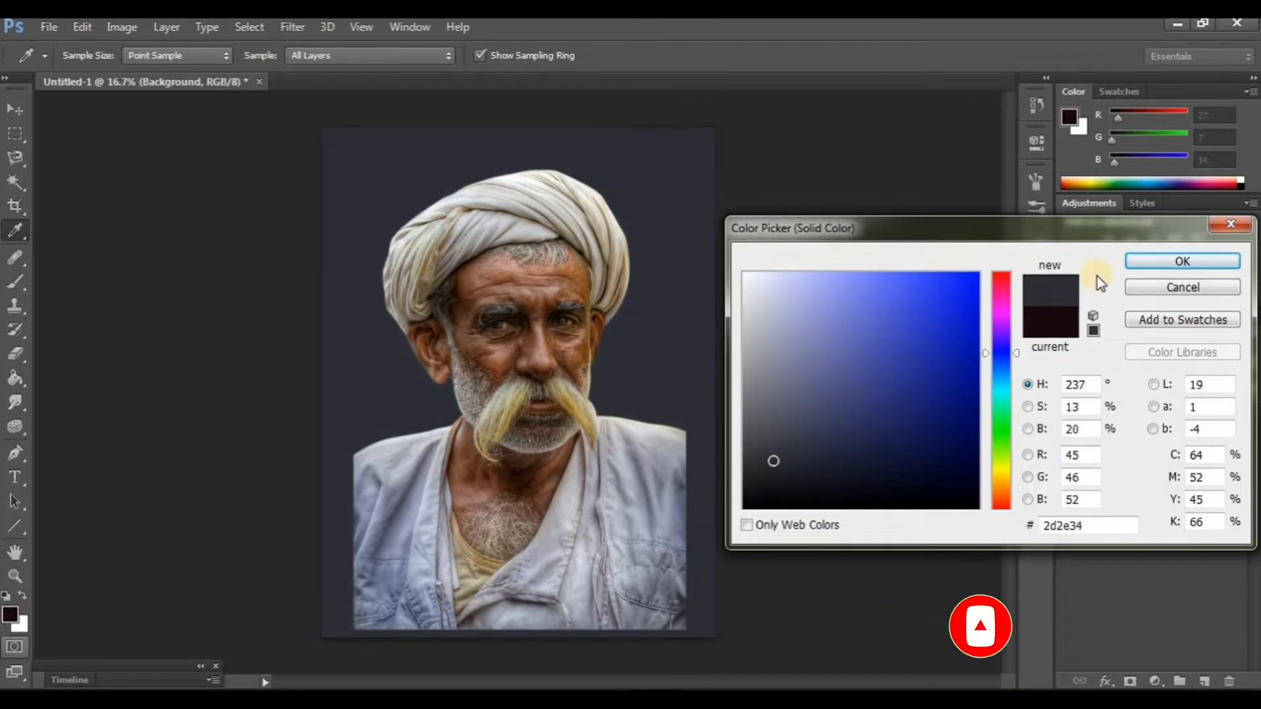
pyautogui.click(1182, 261)
# Duplicate Layer 1 and hide the original Layer 1.
pyautogui.click(1136, 423)
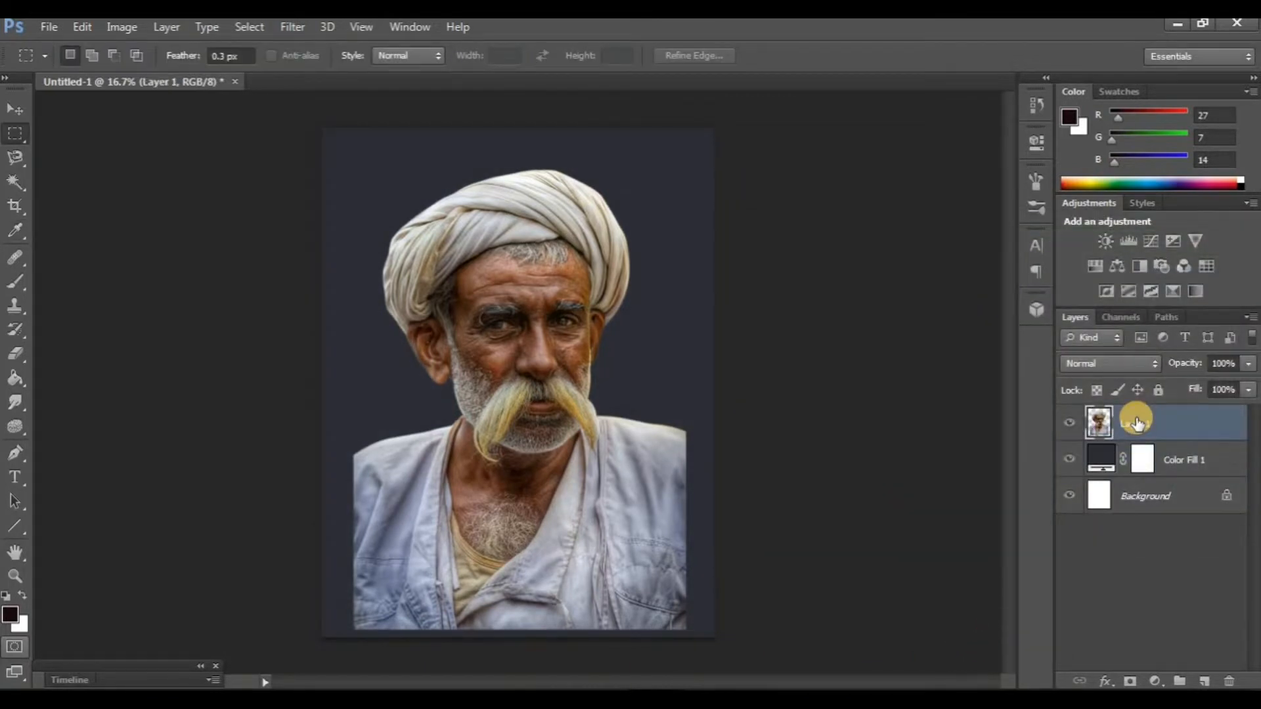
pyautogui.hotkey('ctrl', 'j')
pyautogui.click(1071, 460)
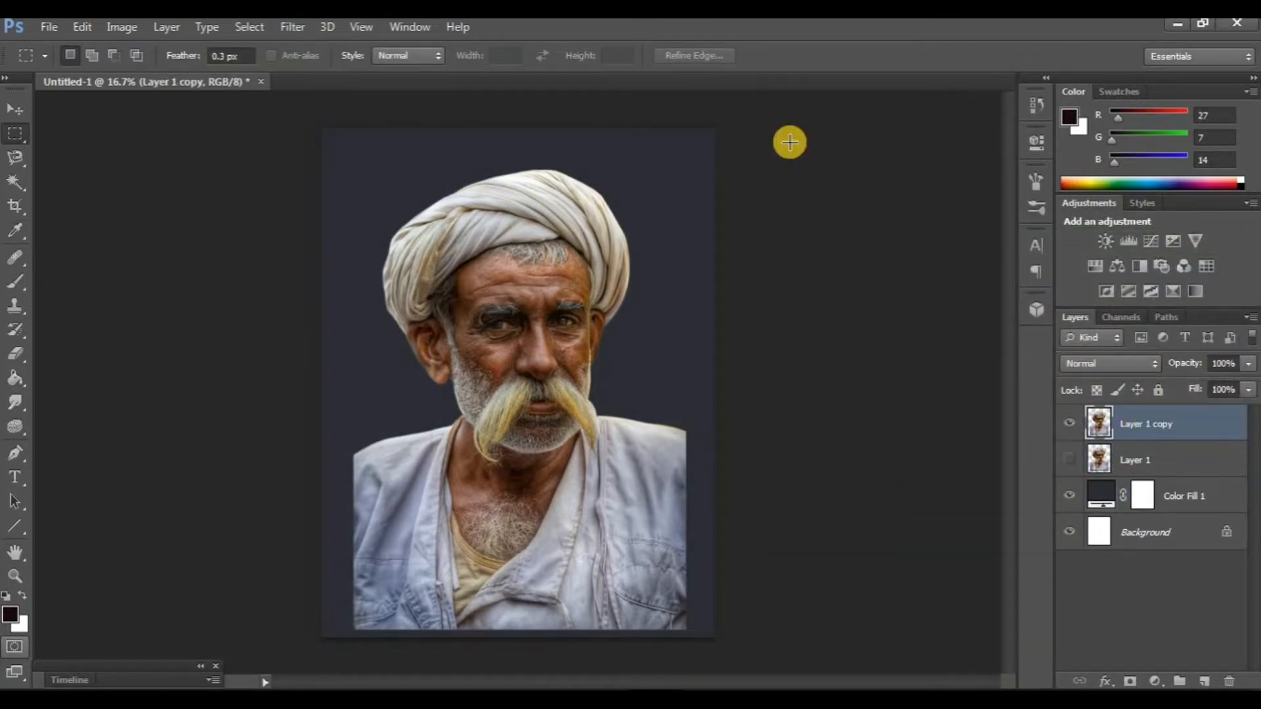
# Apply Auto Tone, Auto Contrast and Auto Color to Layer 1 copy and compare it with Layer 1.
pyautogui.click(118, 30)
pyautogui.click(140, 97)
pyautogui.click(125, 30)
pyautogui.click(144, 113)
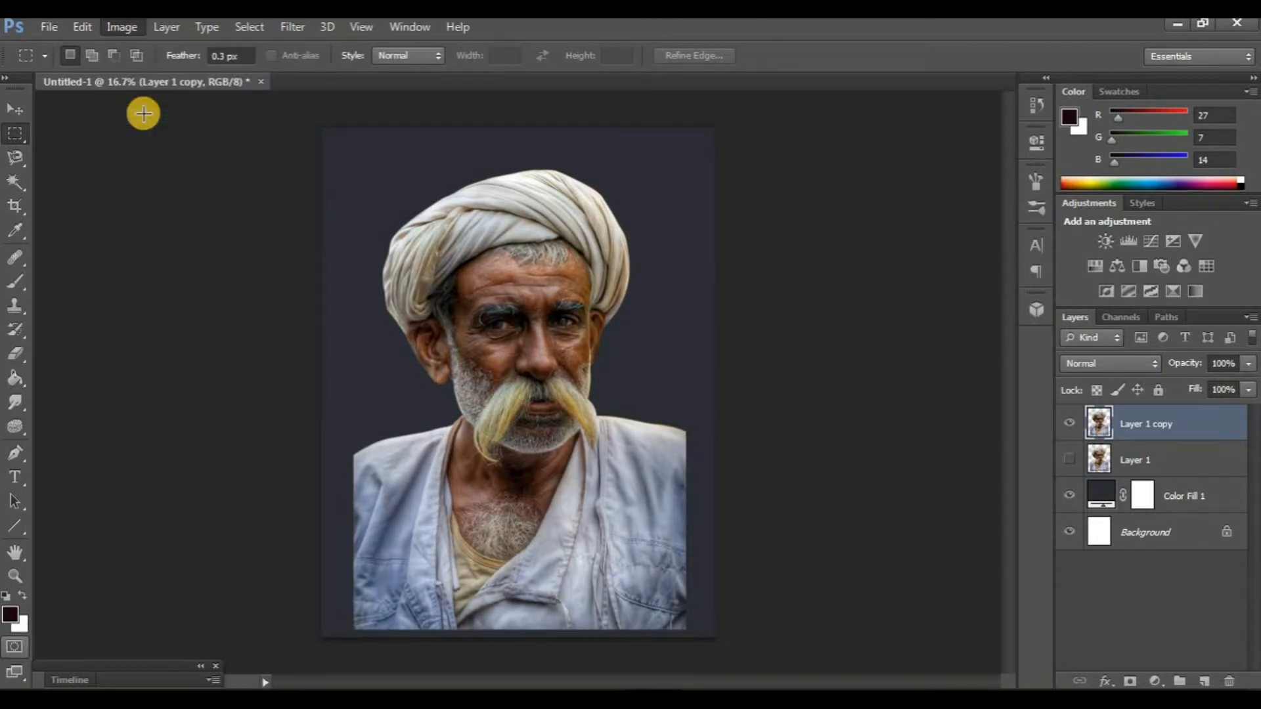
pyautogui.click(124, 31)
pyautogui.click(149, 132)
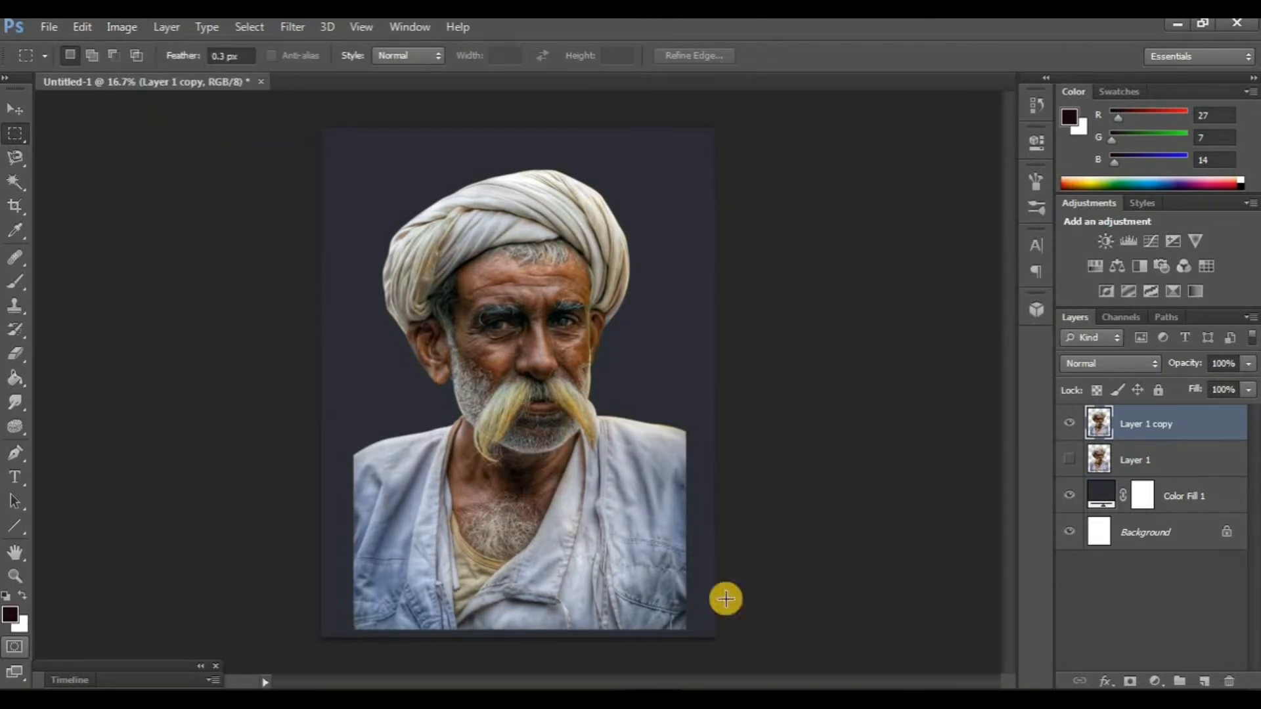
pyautogui.click(1069, 459)
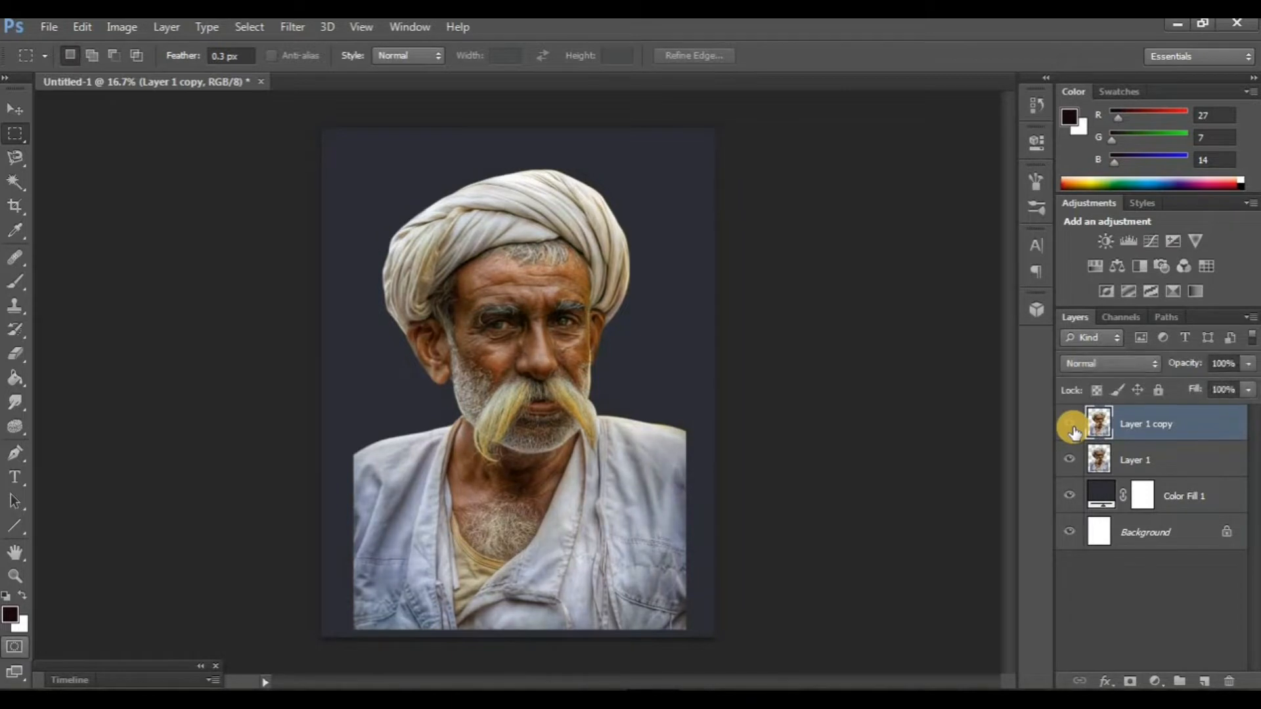
# Activate the Smudge tool and review its brush tip settings, leaving Spacing turned off.
pyautogui.click(15, 402)
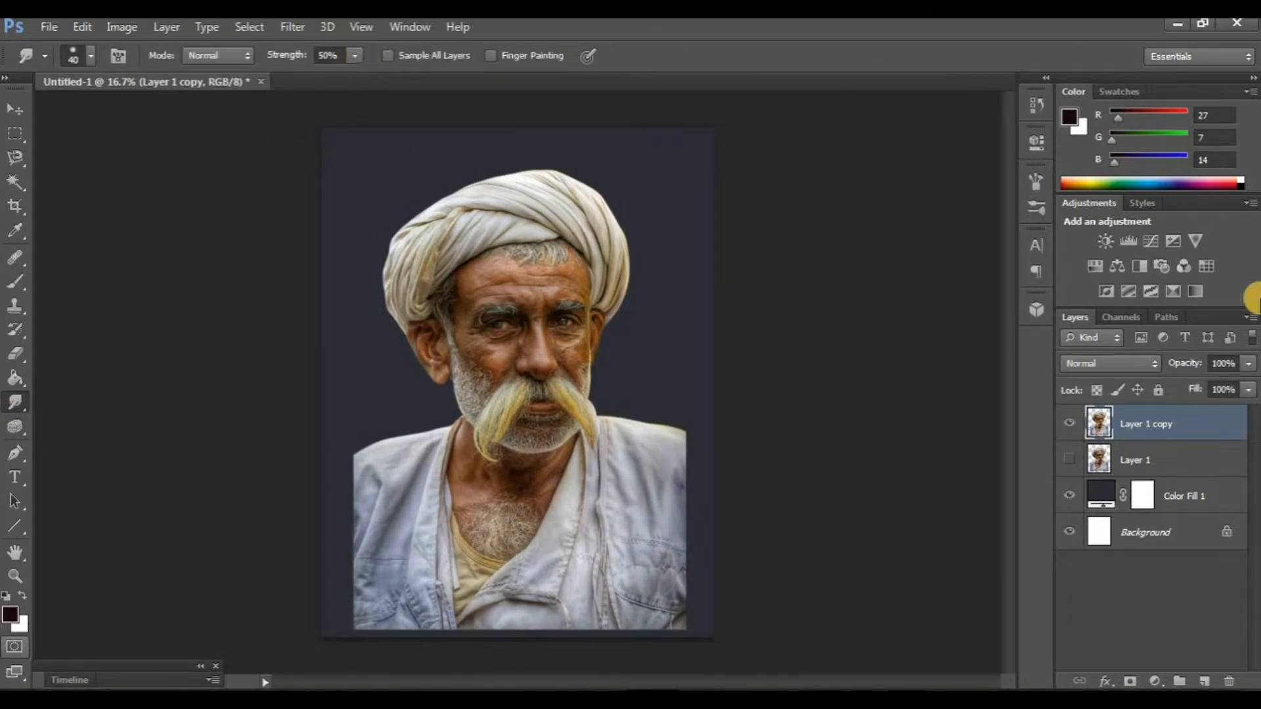
pyautogui.click(1029, 209)
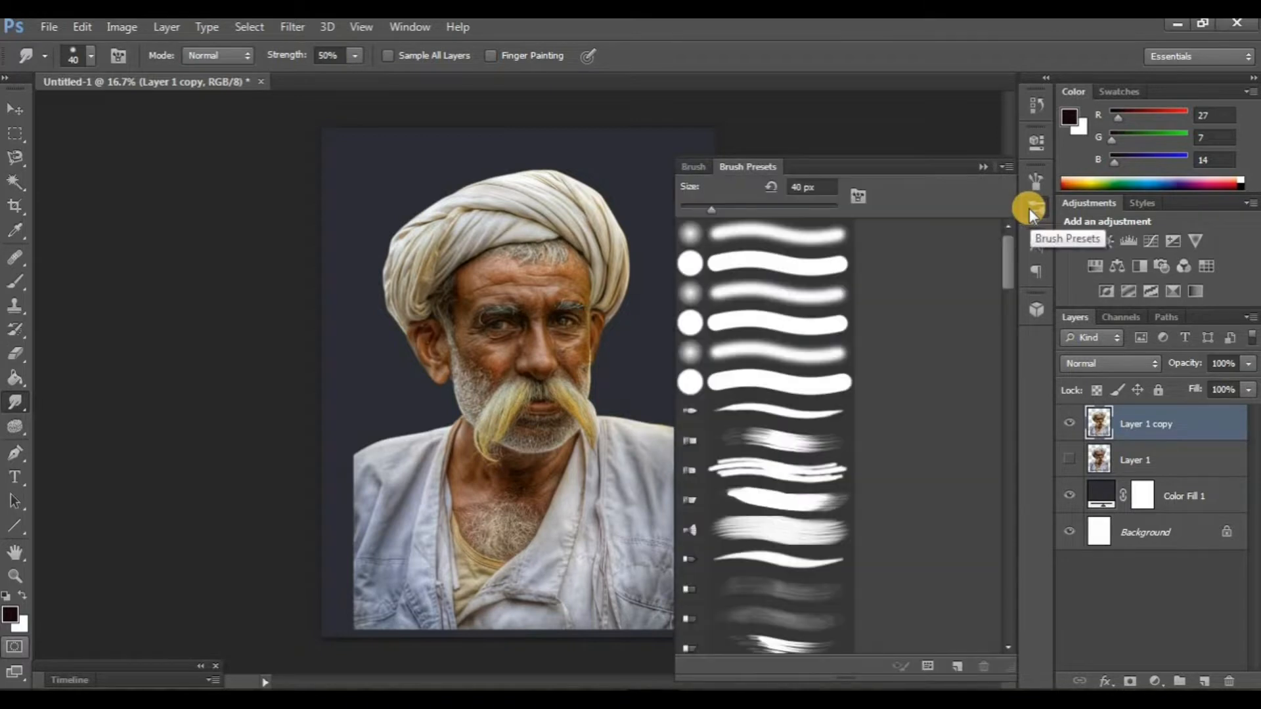
pyautogui.click(1038, 188)
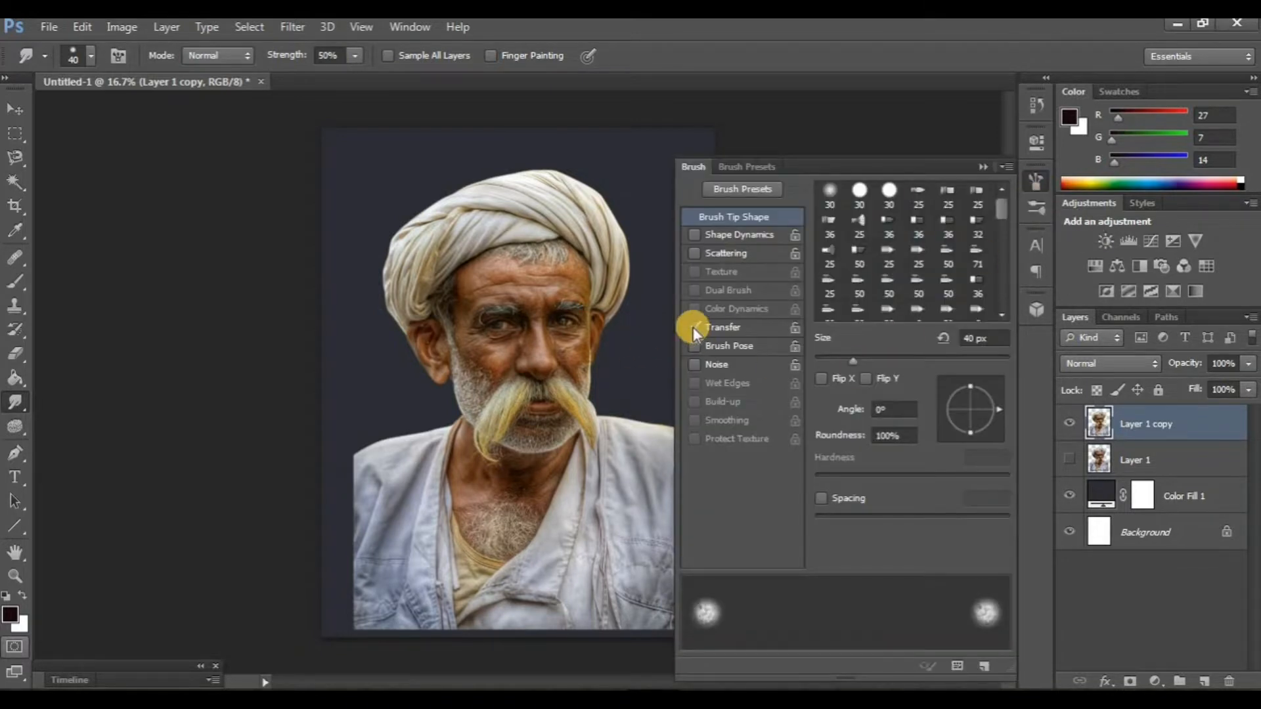
pyautogui.click(825, 498)
pyautogui.click(825, 499)
pyautogui.click(1038, 184)
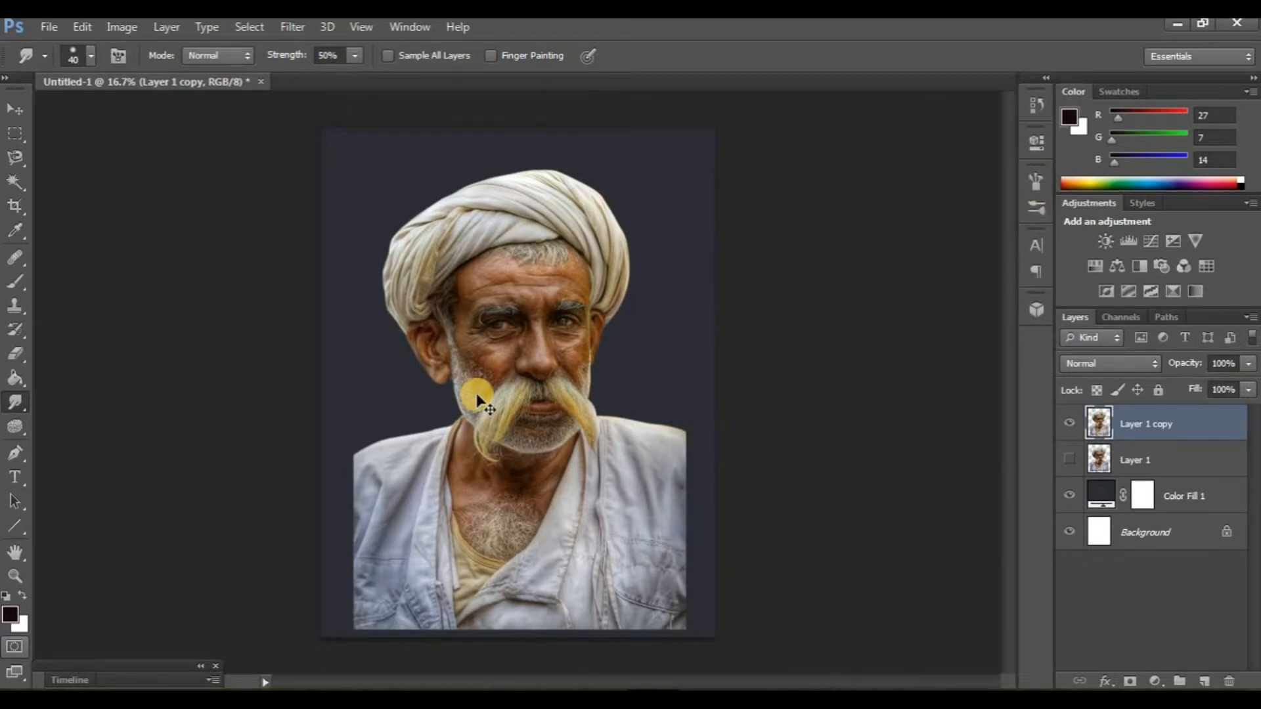
# Duplicate Layer 1 copy for smudging and hide Layer 1 copy, keeping the Smudge tool active.
pyautogui.scroll(5, 477, 400)
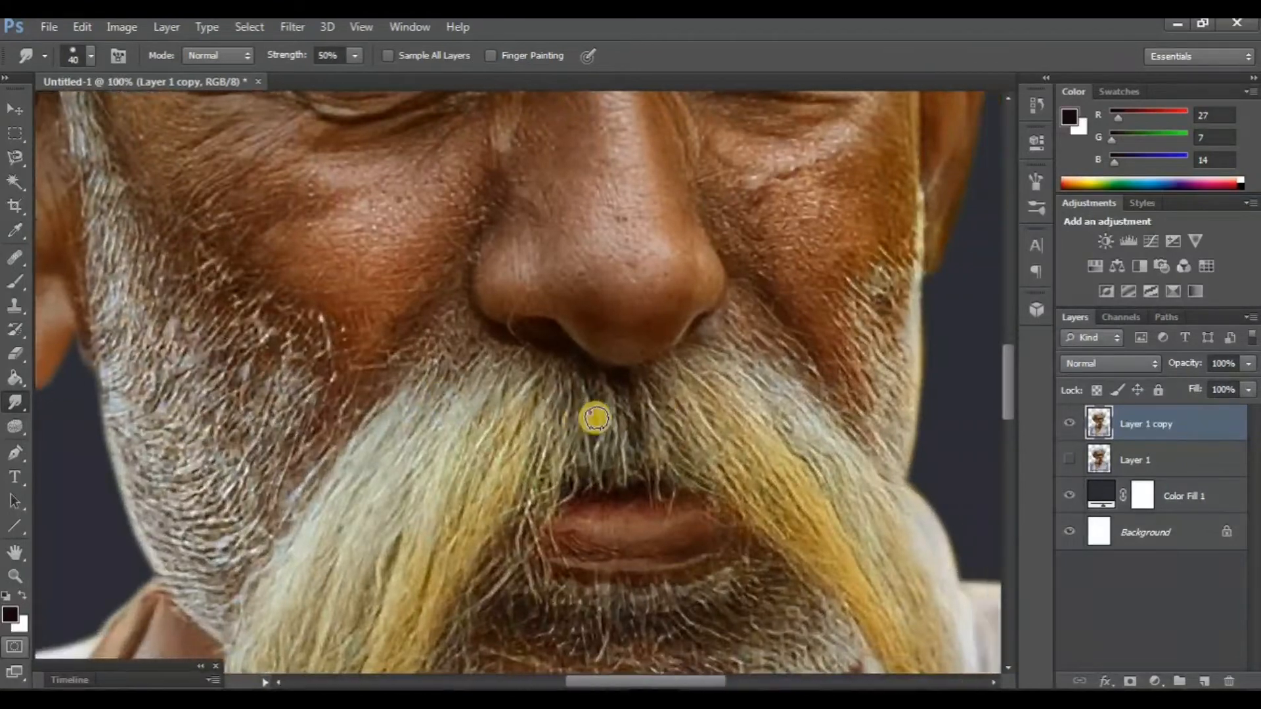
pyautogui.scroll(3, 596, 419)
pyautogui.scroll(-1, 554, 440)
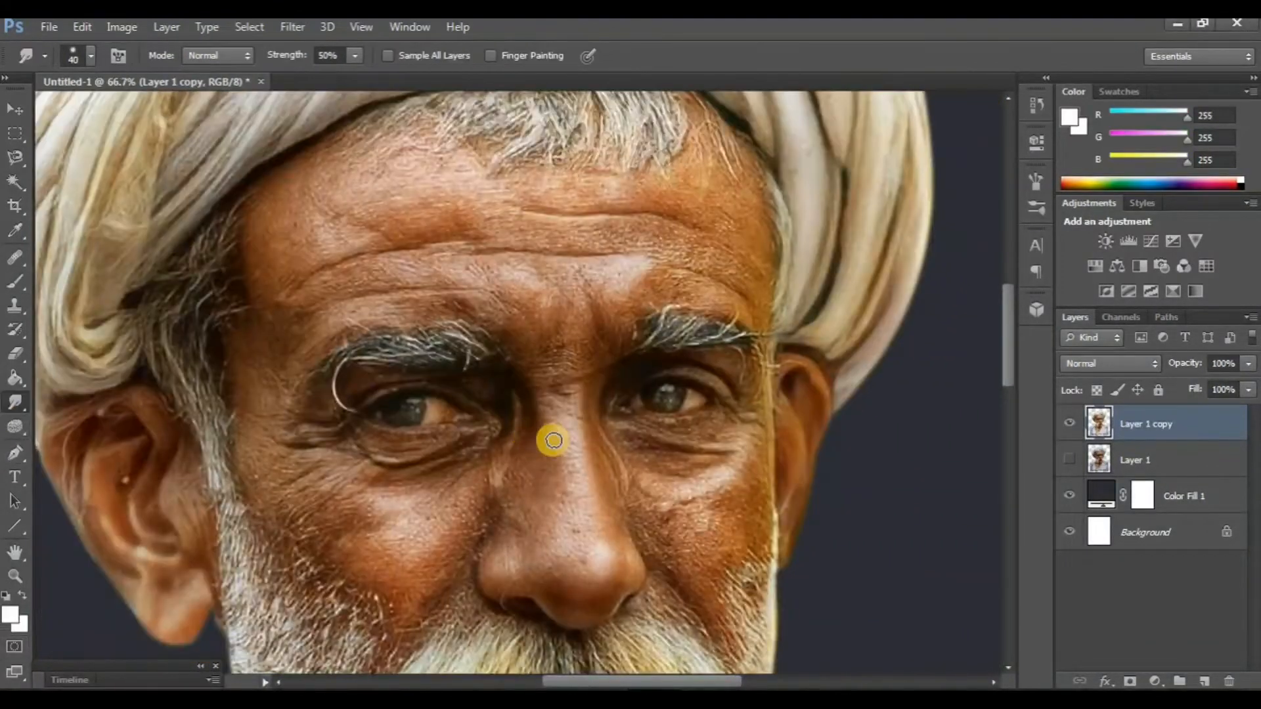
pyautogui.scroll(1, 552, 443)
pyautogui.scroll(-2, 562, 424)
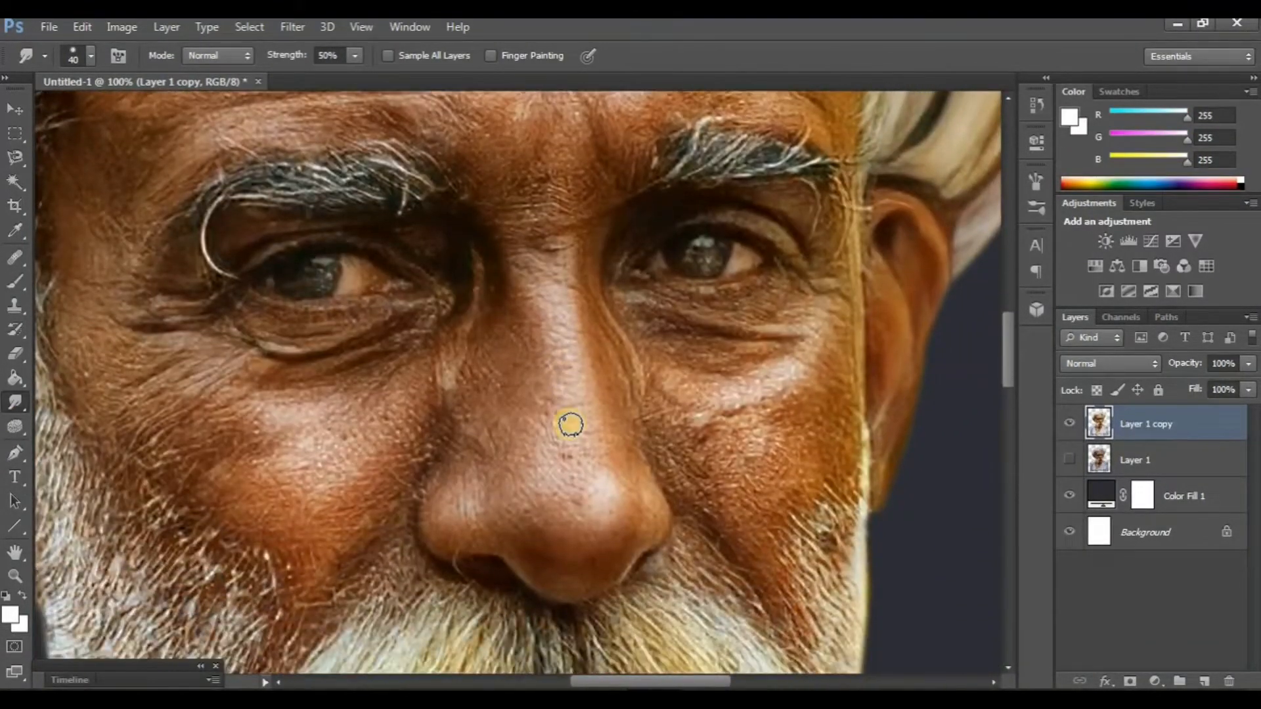
pyautogui.press('j')
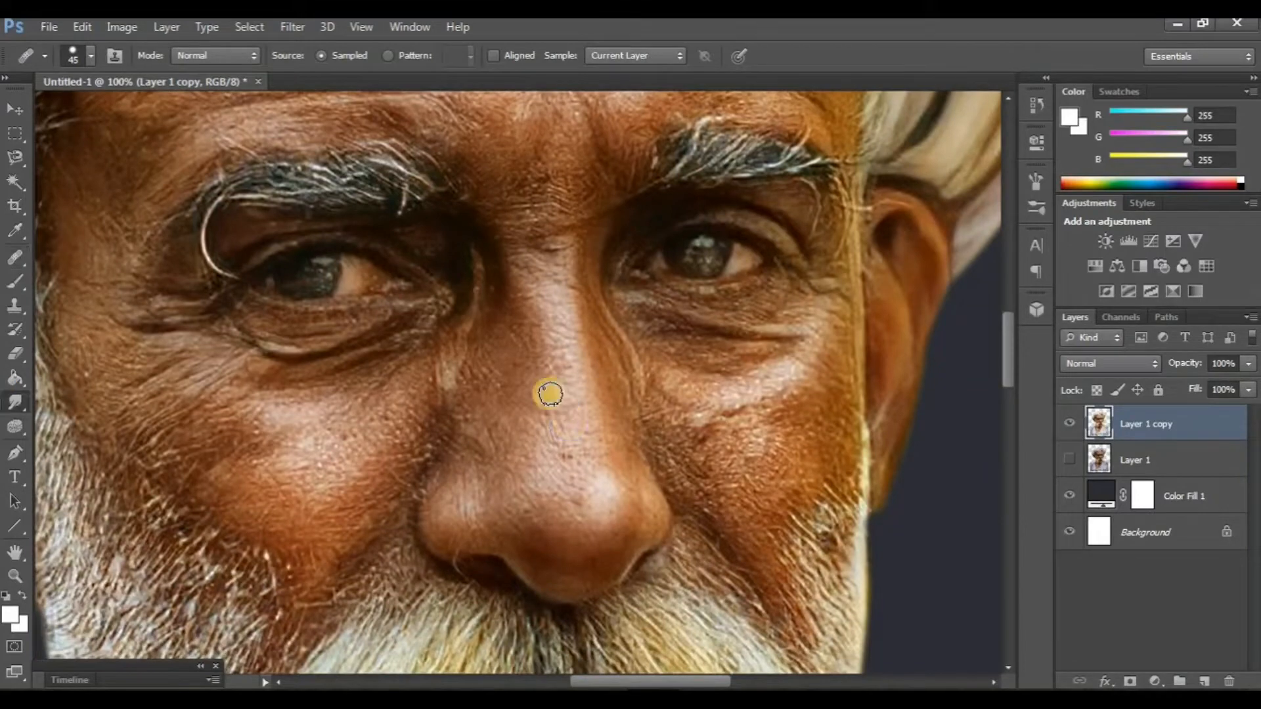
pyautogui.press('r')
pyautogui.hotkey('ctrl', 'j')
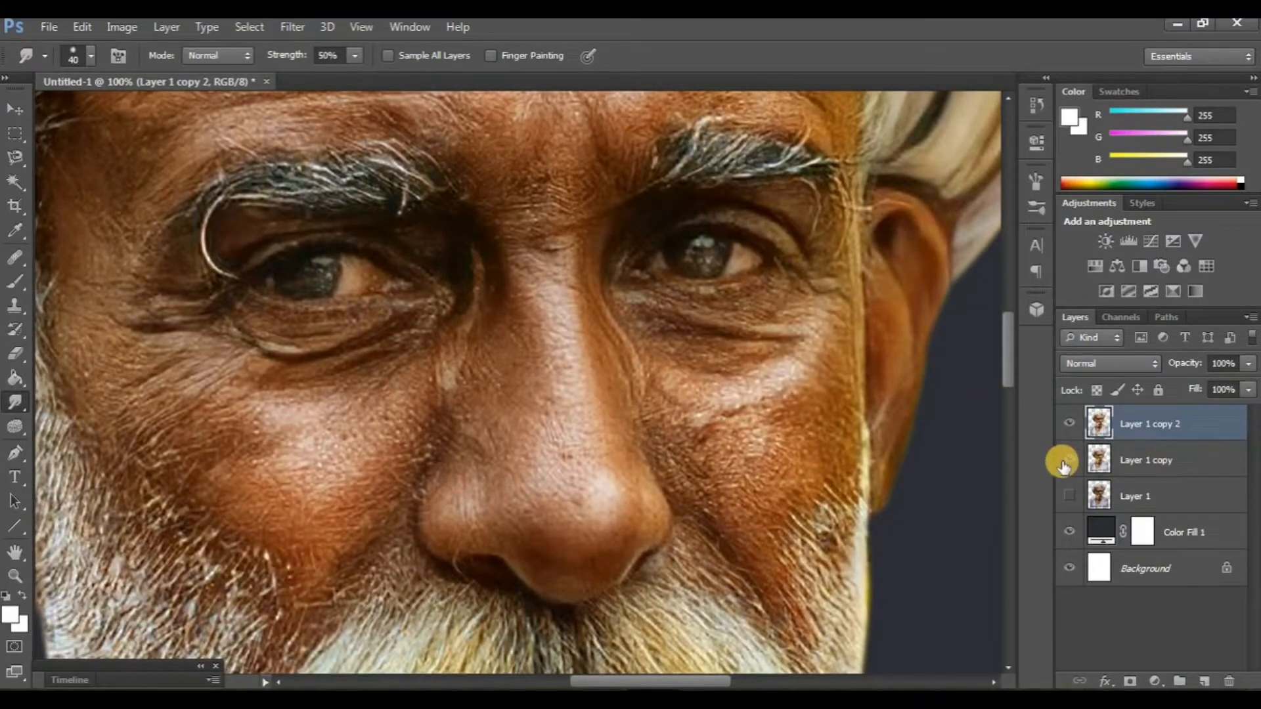
pyautogui.click(1064, 465)
# Smudge the outline of the nose with a 15 px brush at 80% strength, and show Layer 1 copy again.
pyautogui.scroll(-1, 701, 481)
pyautogui.scroll(1, 701, 484)
pyautogui.hscroll(2, 692, 459)
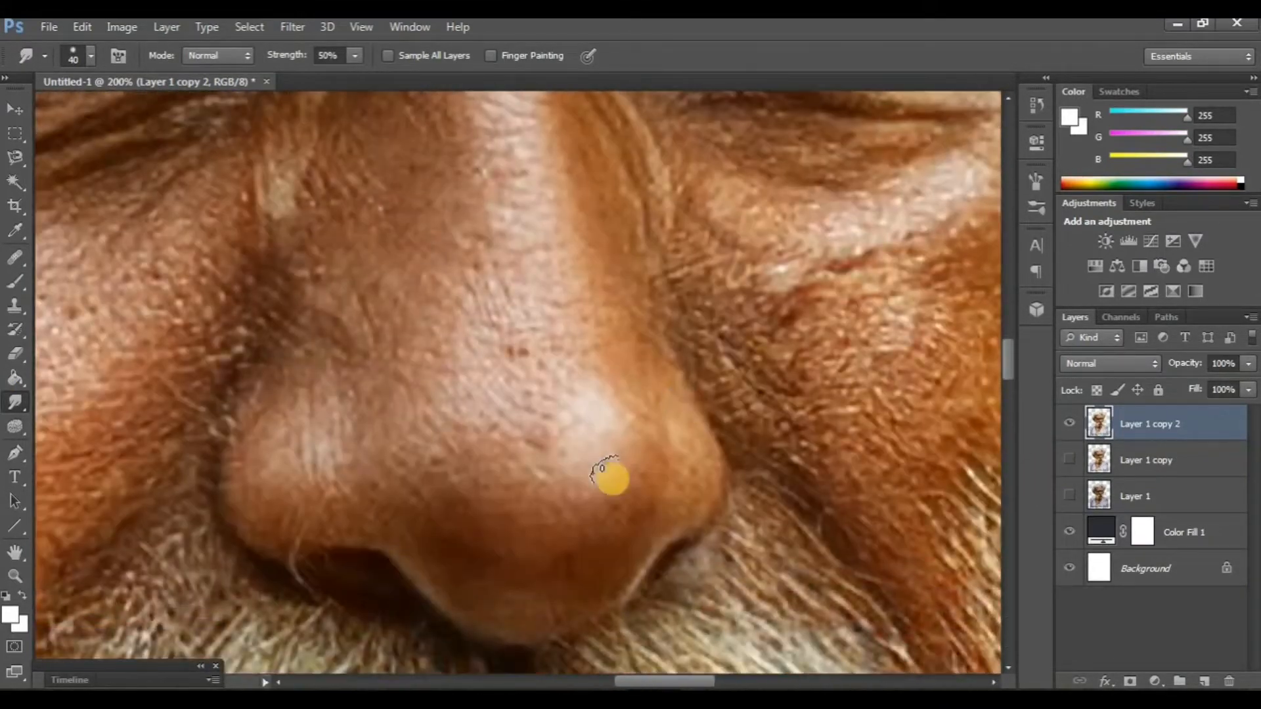
pyautogui.scroll(-1, 611, 480)
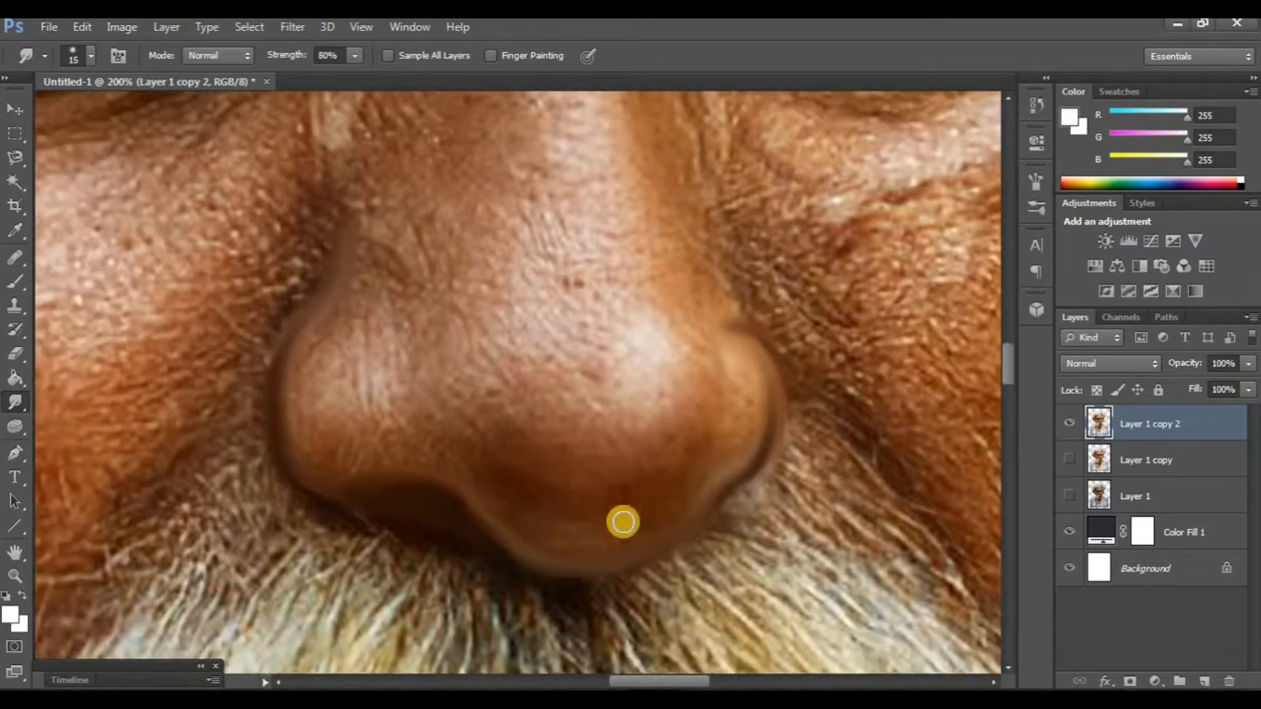
pyautogui.click(1071, 458)
pyautogui.click(1071, 420)
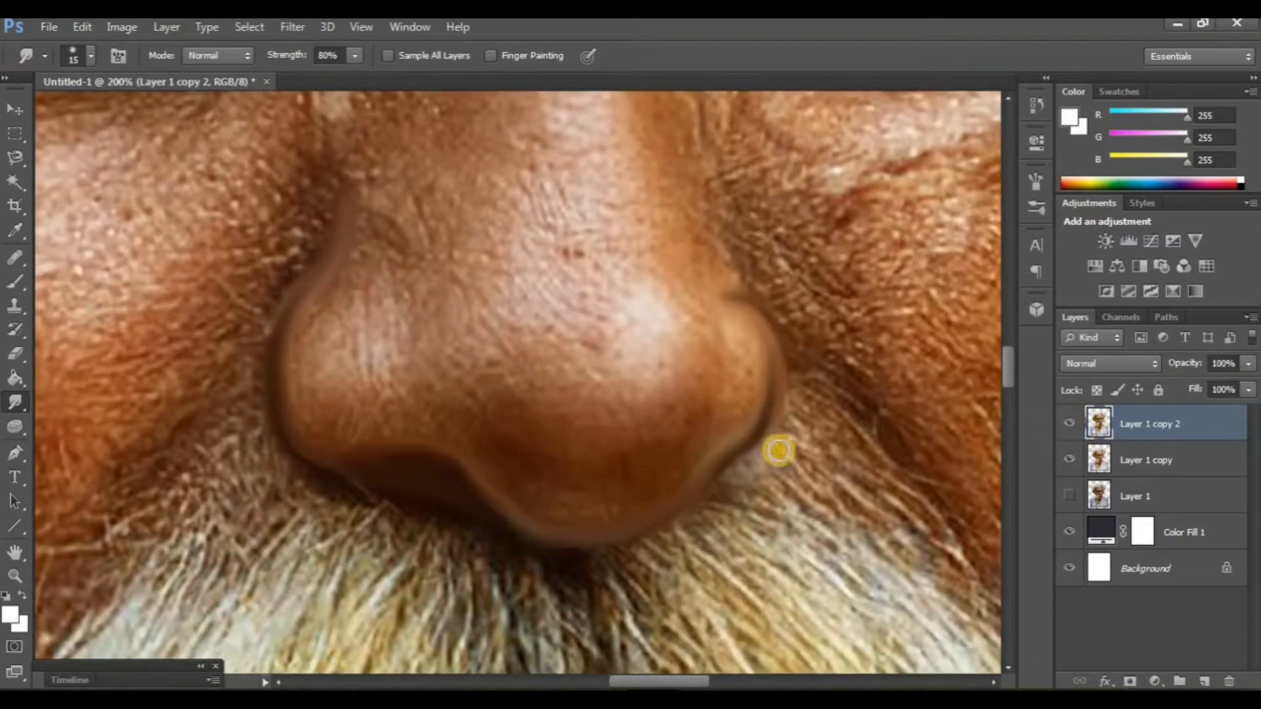
# Choose a different brush preset near the end of the list for the Smudge tool and set its size to 40 px.
pyautogui.scroll(2, 489, 464)
pyautogui.scroll(4, 493, 507)
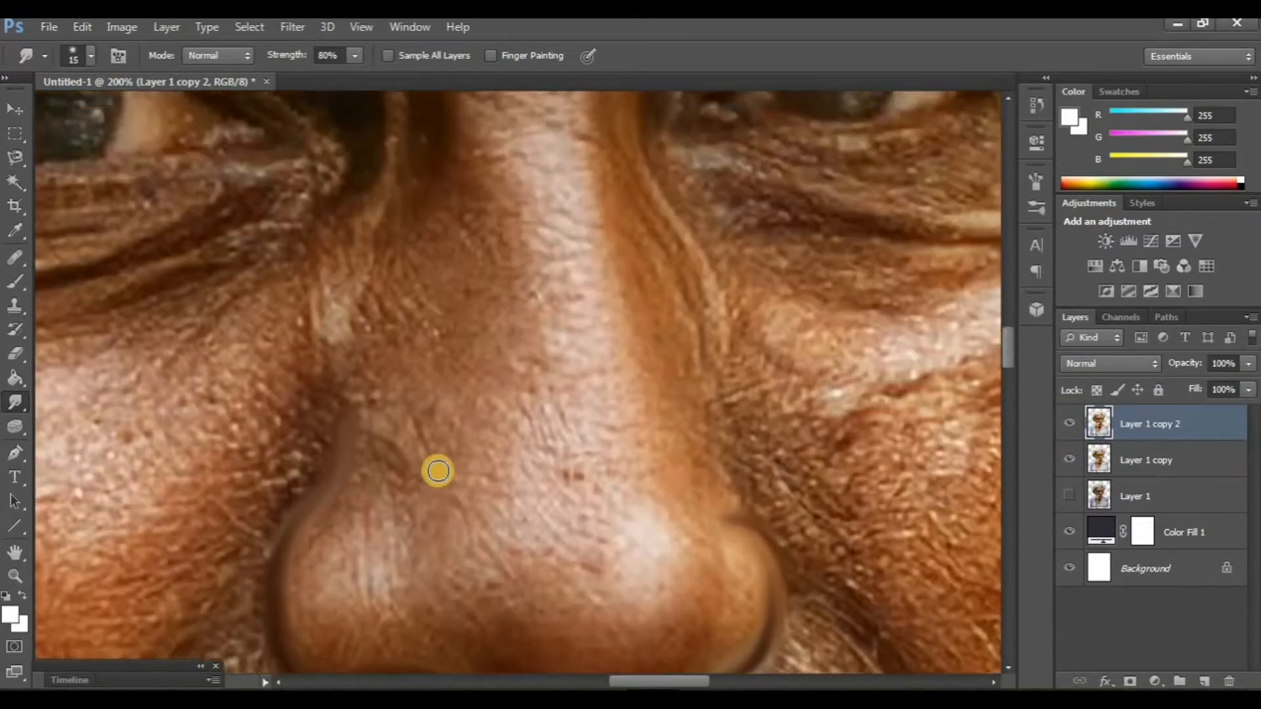
pyautogui.click(89, 58)
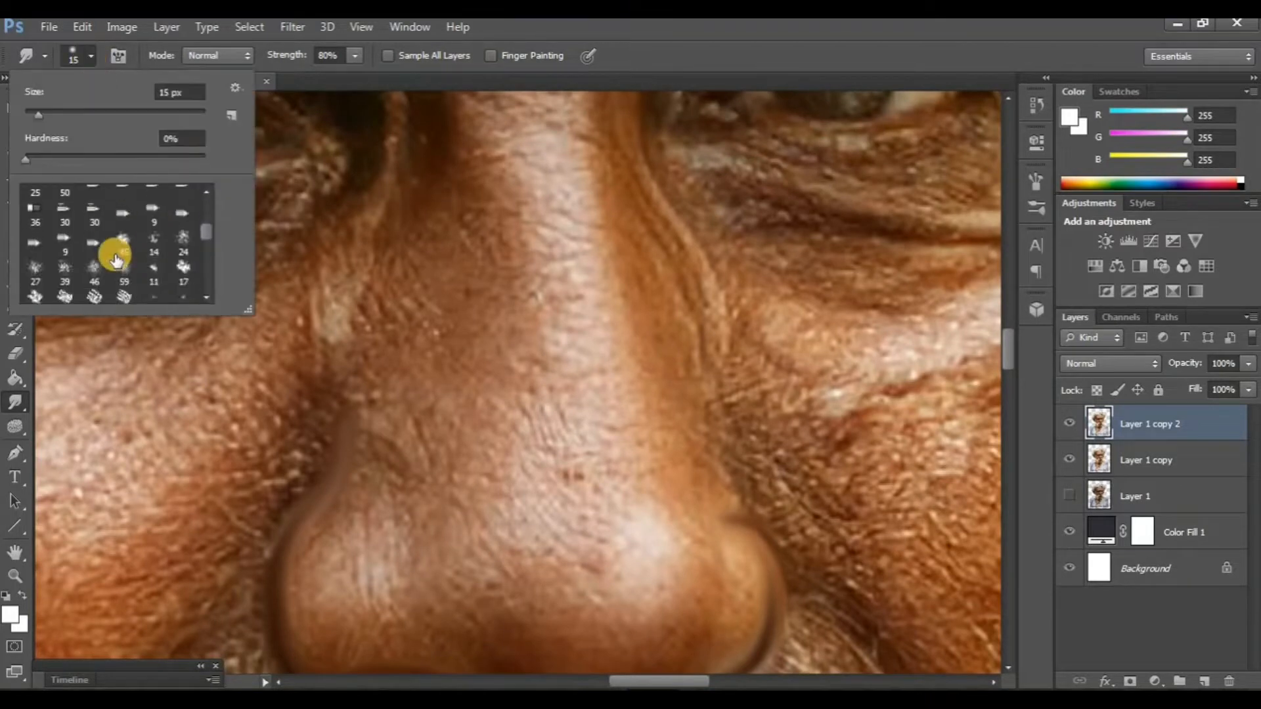
pyautogui.scroll(-5, 69, 270)
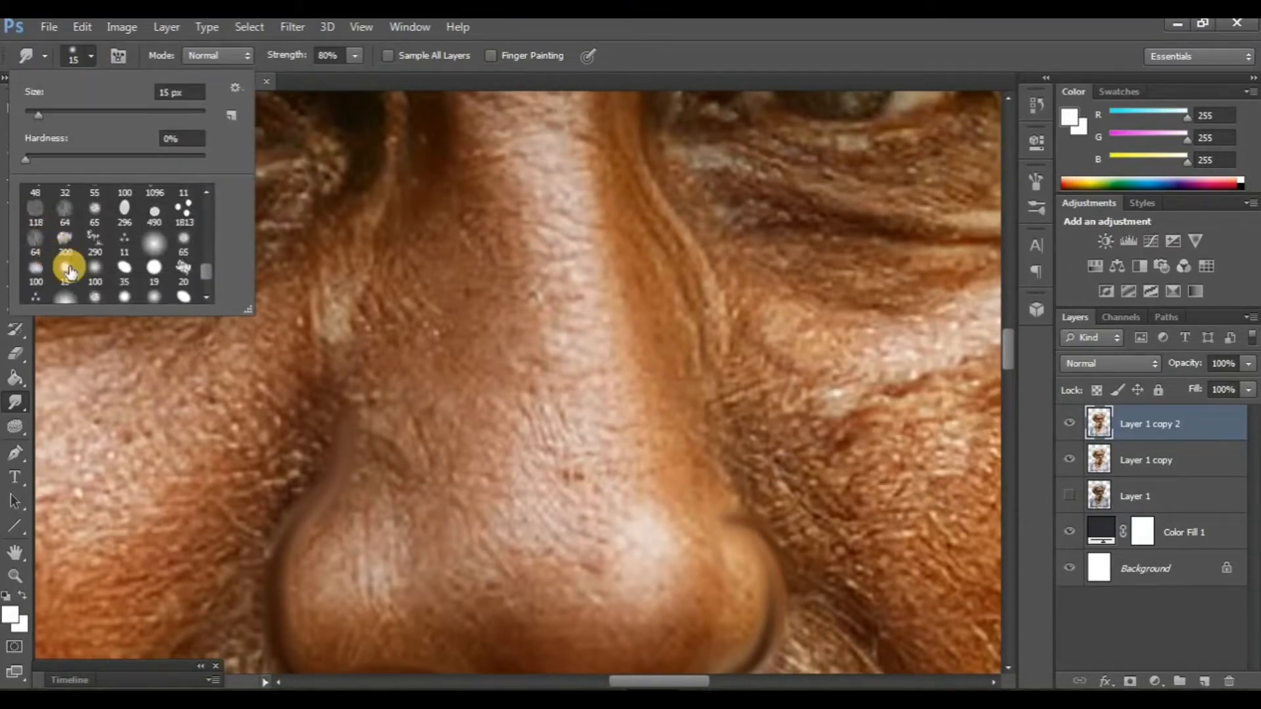
pyautogui.scroll(-2, 73, 270)
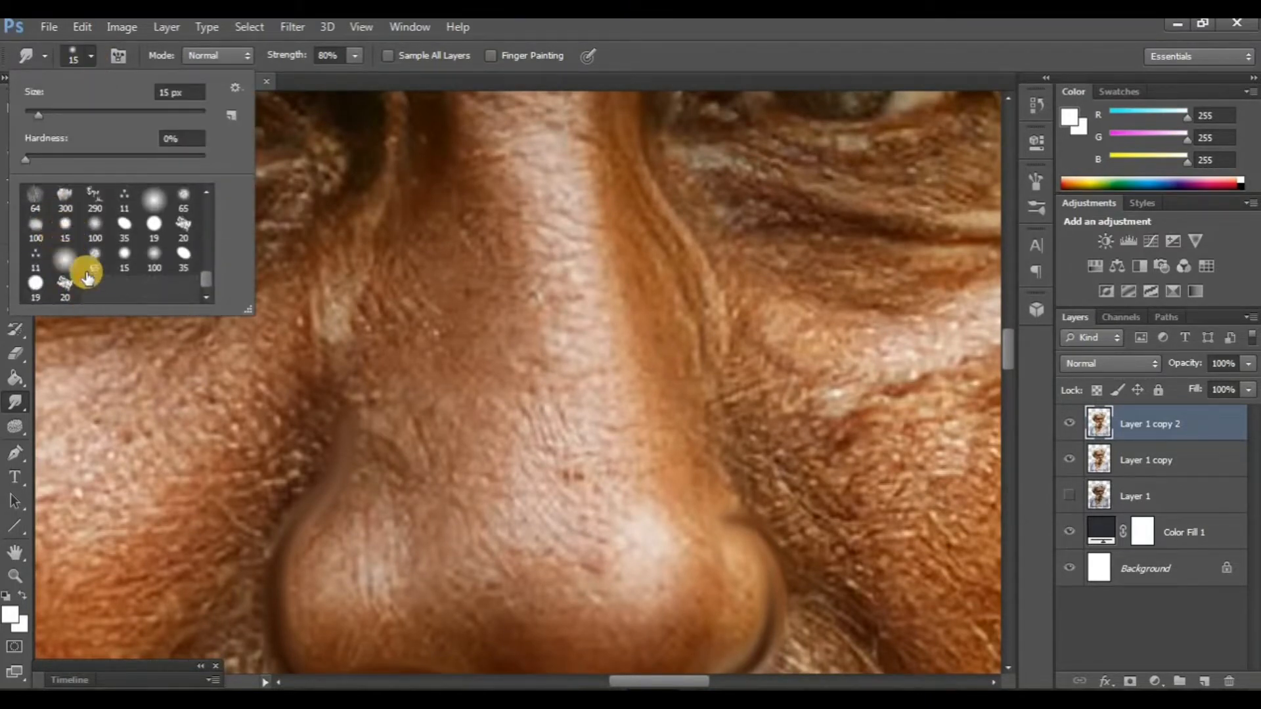
pyautogui.click(95, 255)
pyautogui.click(821, 353)
pyautogui.press('[')
pyautogui.press('[')
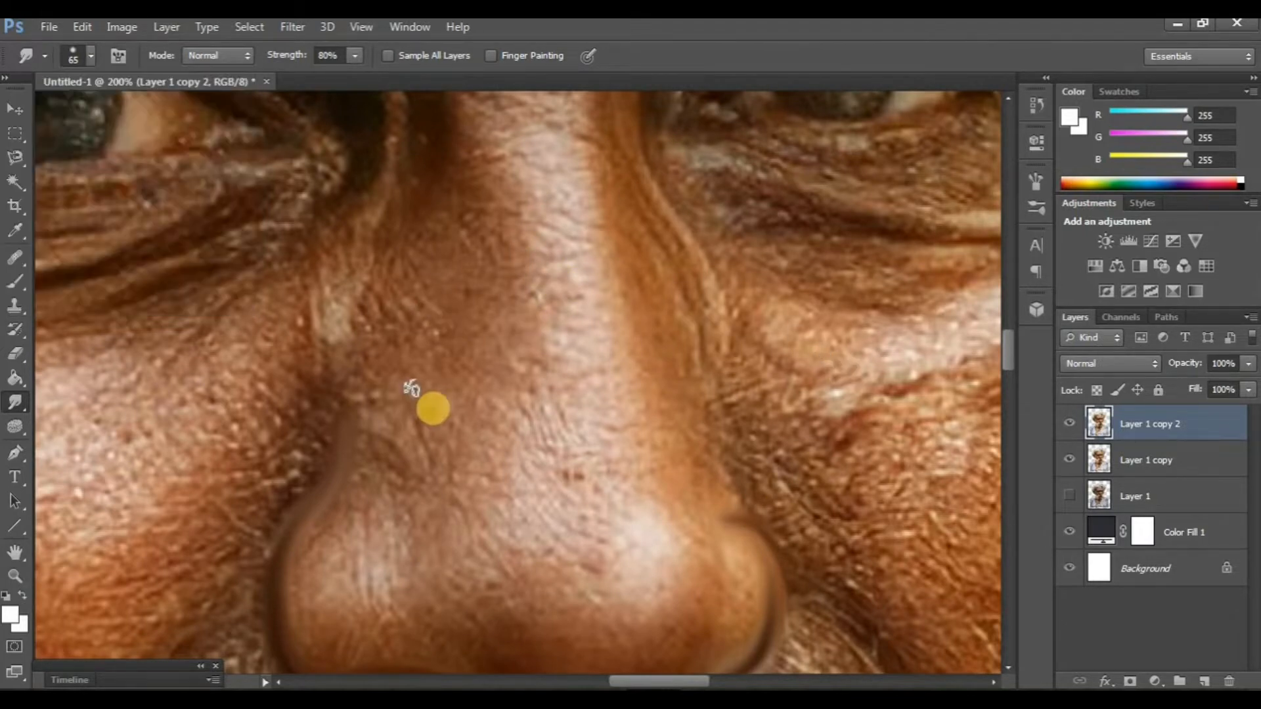
pyautogui.scroll(-3, 600, 457)
pyautogui.press('[')
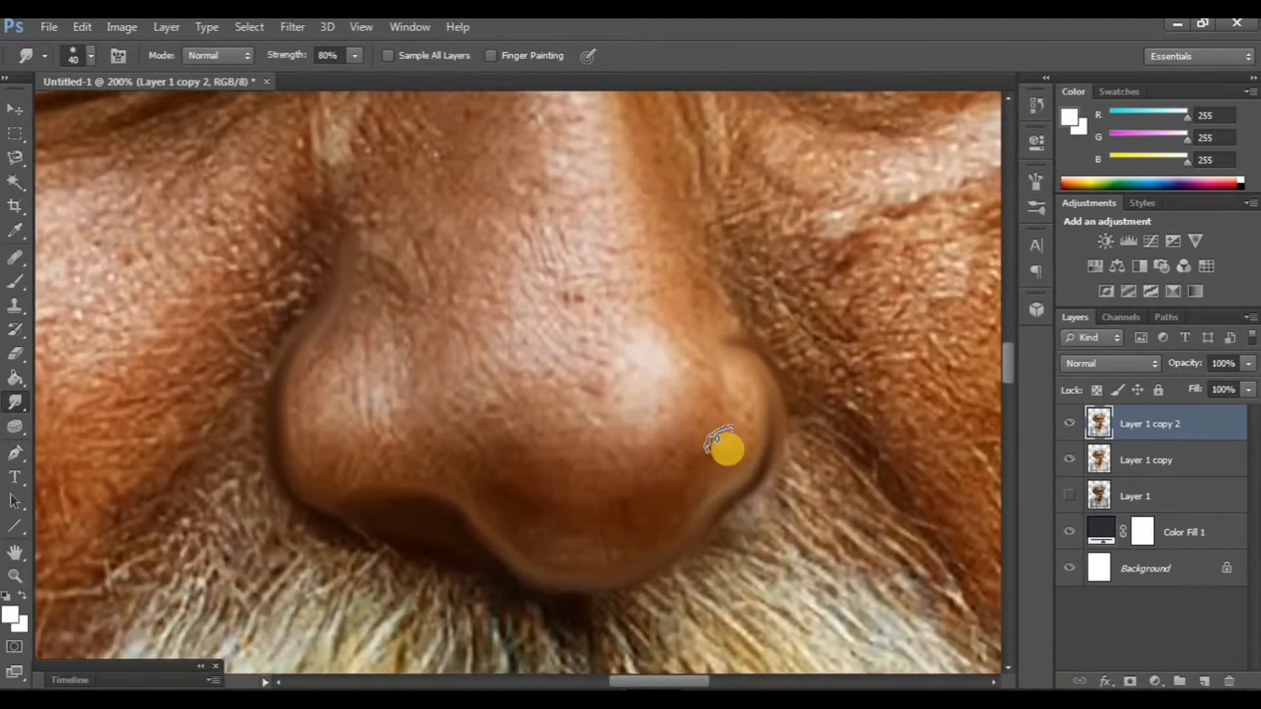
# Smudge the skin on the nose tip and both nostrils smooth with the 40 px brush at 40% strength.
pyautogui.moveTo(735, 424); pyautogui.dragTo(726, 436)
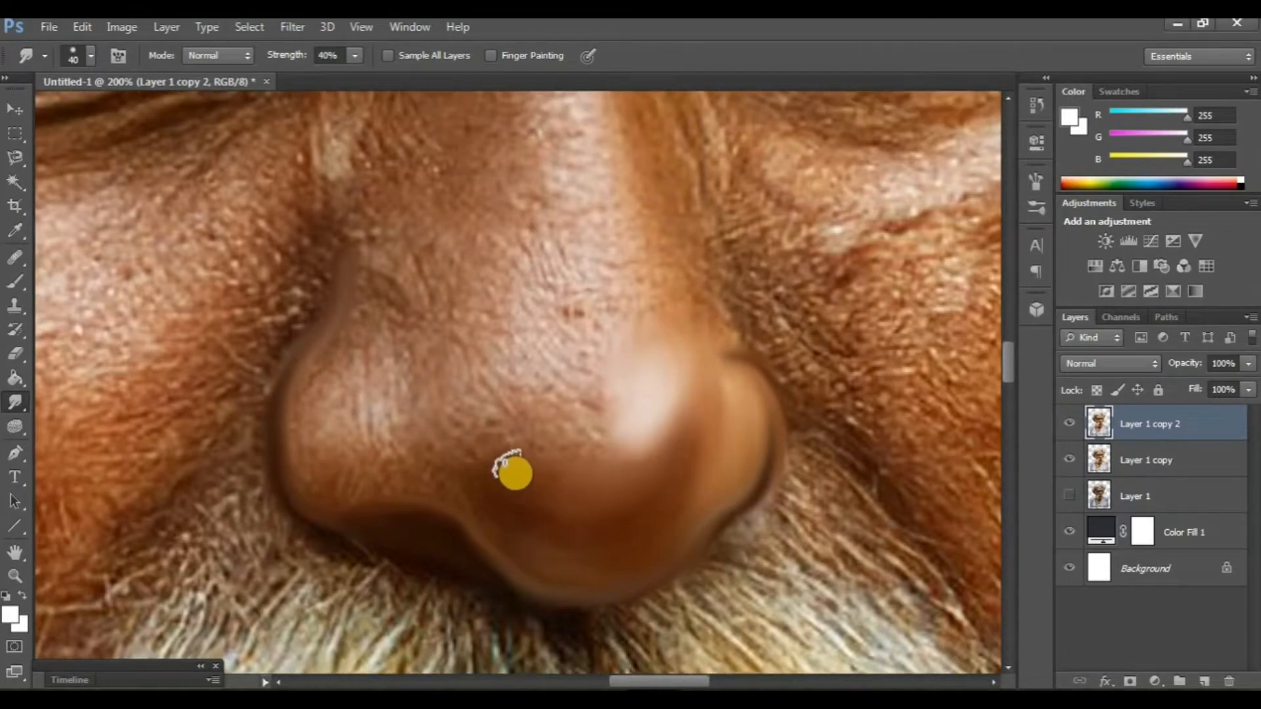
pyautogui.scroll(1, 516, 473)
pyautogui.moveTo(444, 524)
pyautogui.mouseDown()
pyautogui.moveTo(404, 499)
pyautogui.moveTo(388, 374)
pyautogui.moveTo(331, 414)
pyautogui.moveTo(341, 396)
pyautogui.moveTo(317, 461)
pyautogui.moveTo(397, 521)
pyautogui.mouseUp()
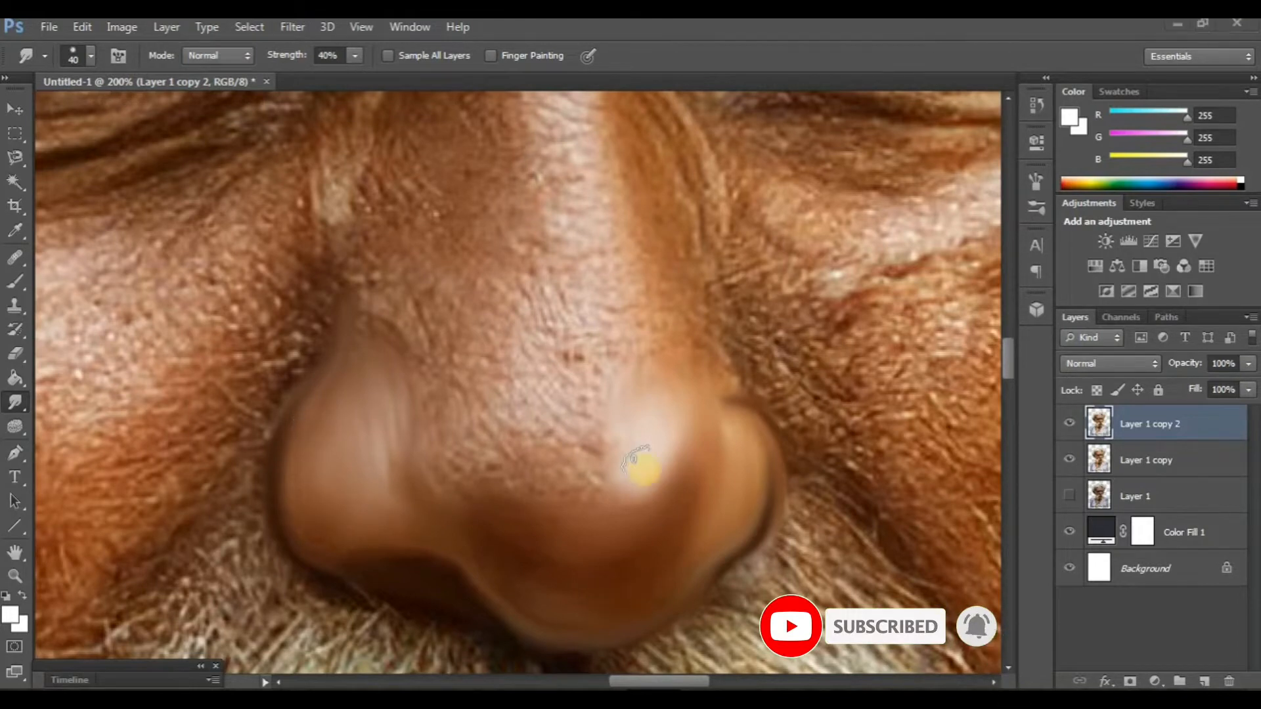
# Smudge the nose bridge and its highlight smooth, blending them down into the nose tip.
pyautogui.scroll(3, 631, 407)
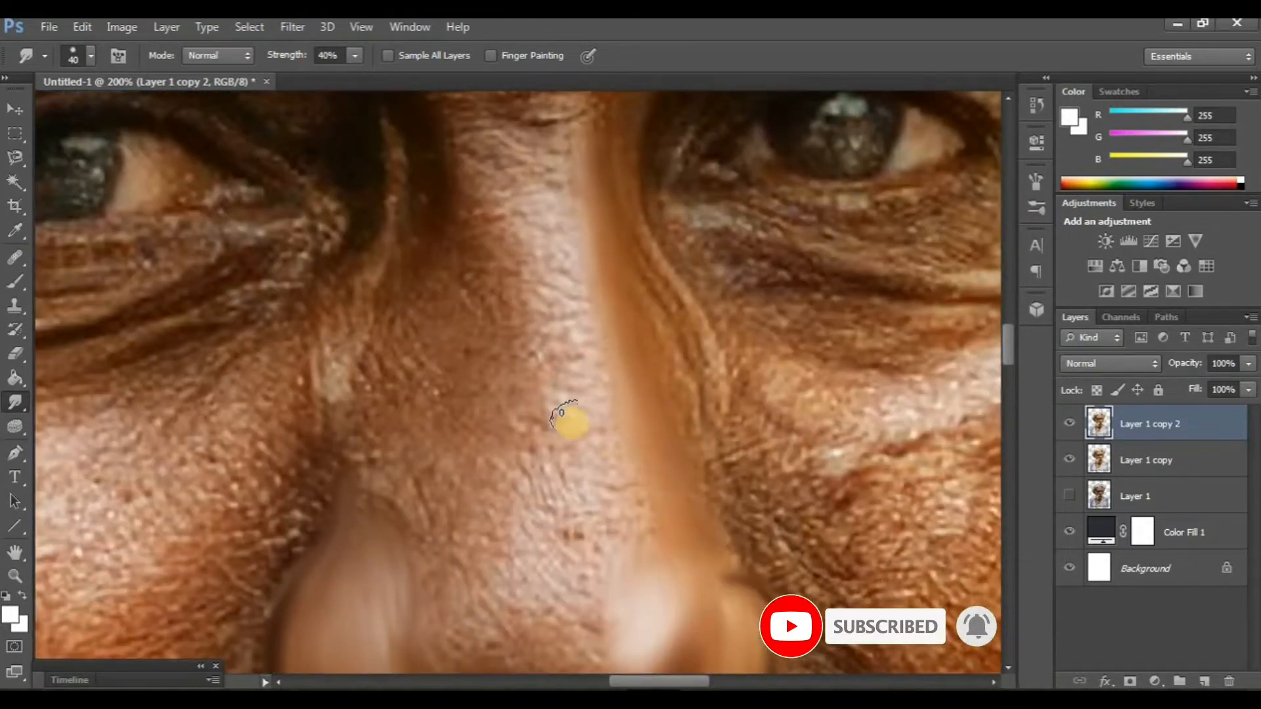
pyautogui.scroll(2, 565, 354)
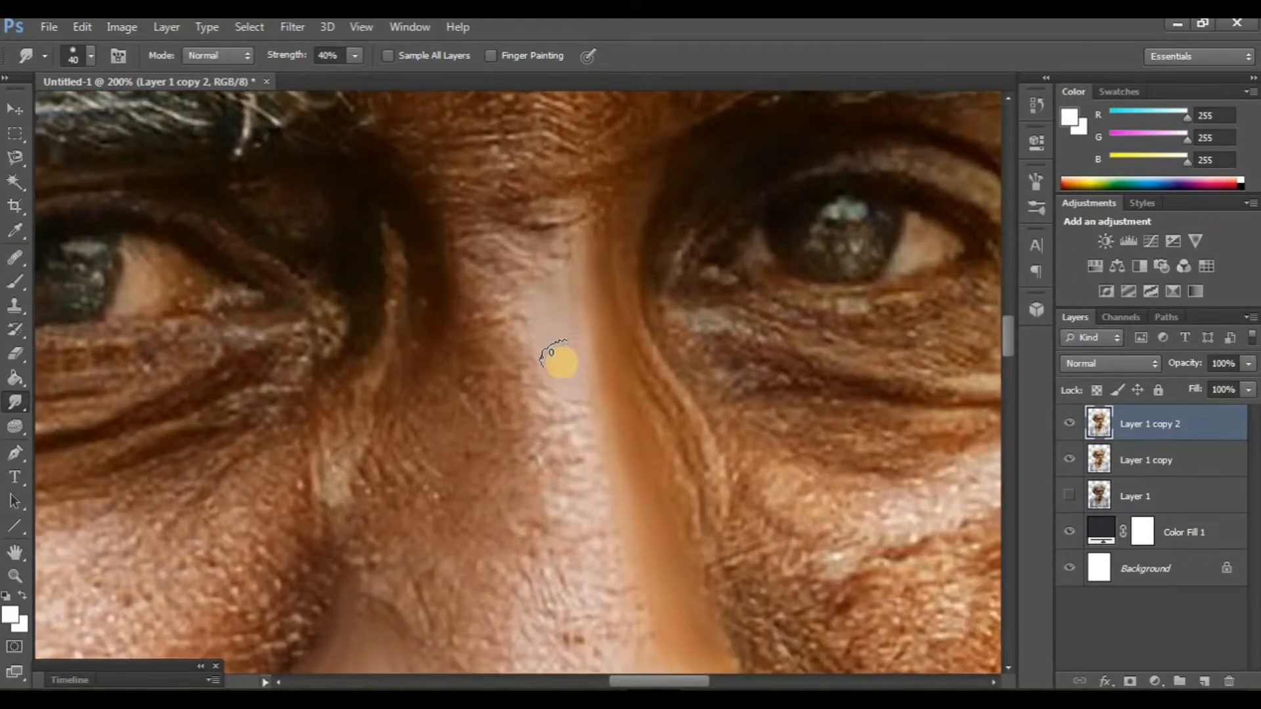
pyautogui.scroll(-5, 523, 480)
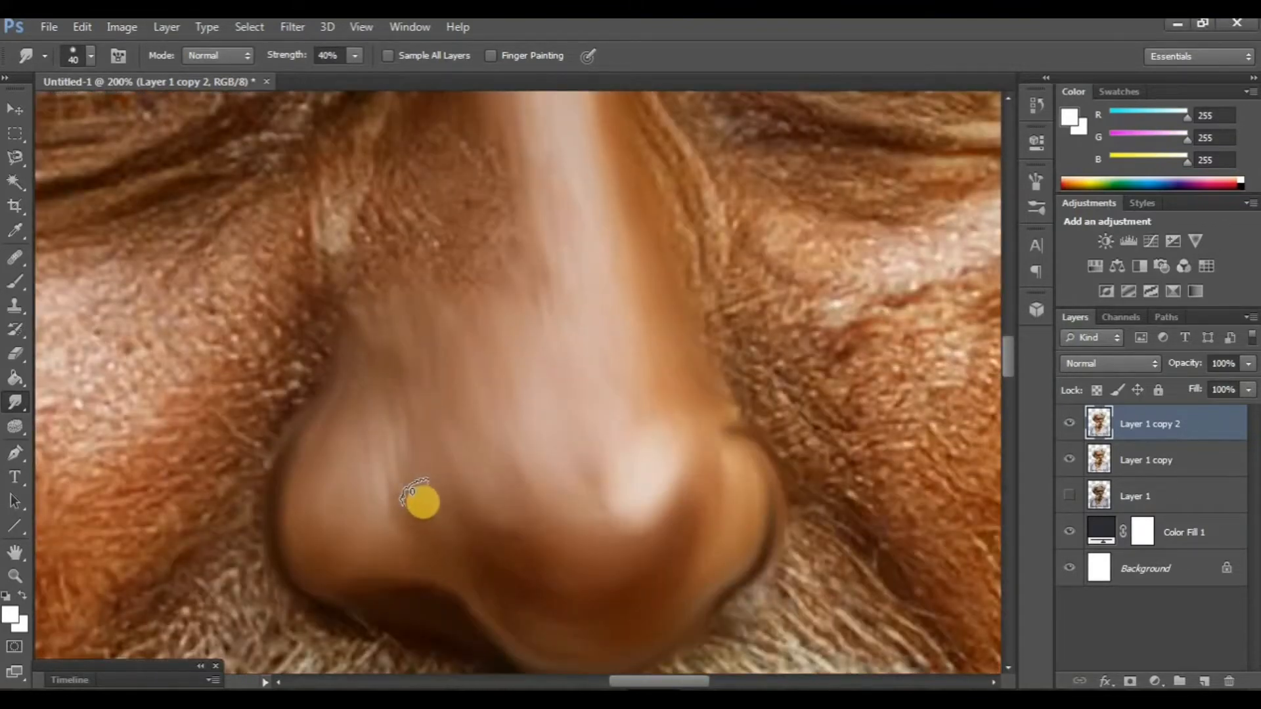
# Compare the smudged nose with the original skin by toggling the visibility of Layer 1 copy 2.
pyautogui.hotkey('ctrl', '-')
pyautogui.hotkey('ctrl', '-')
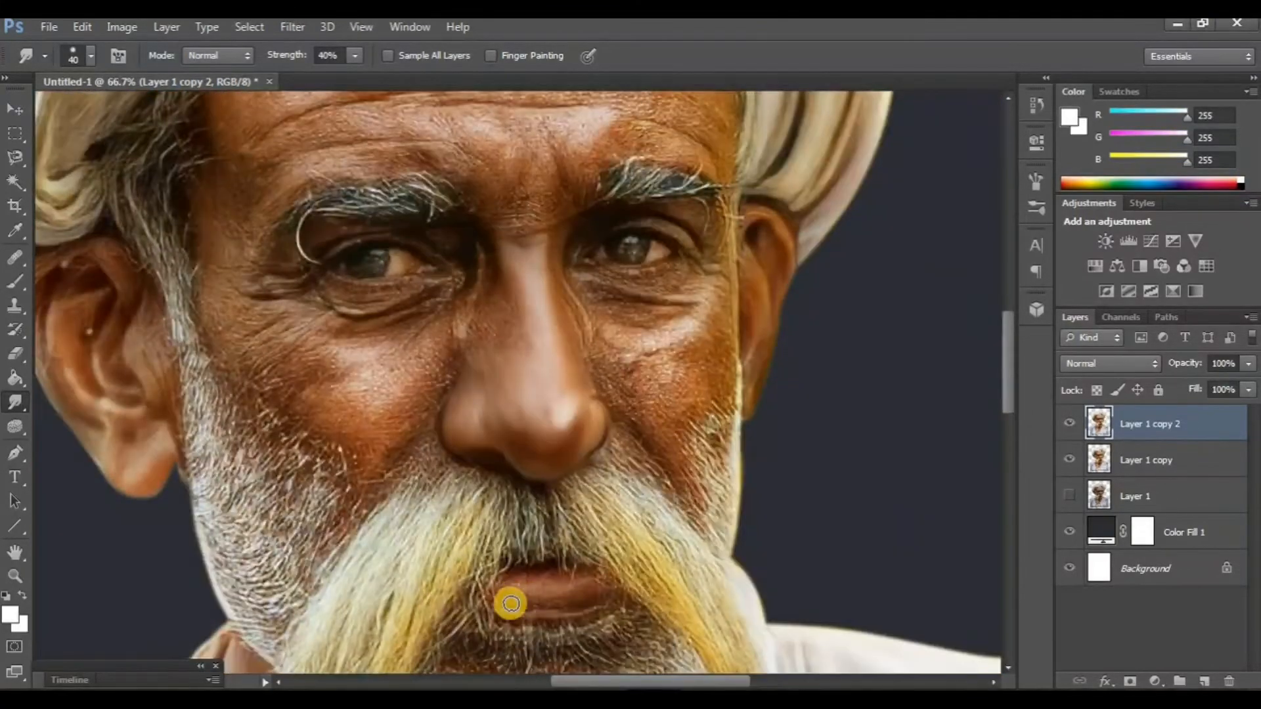
pyautogui.scroll(2, 510, 600)
pyautogui.click(1060, 425)
pyautogui.click(1060, 426)
pyautogui.hscroll(-2, 552, 501)
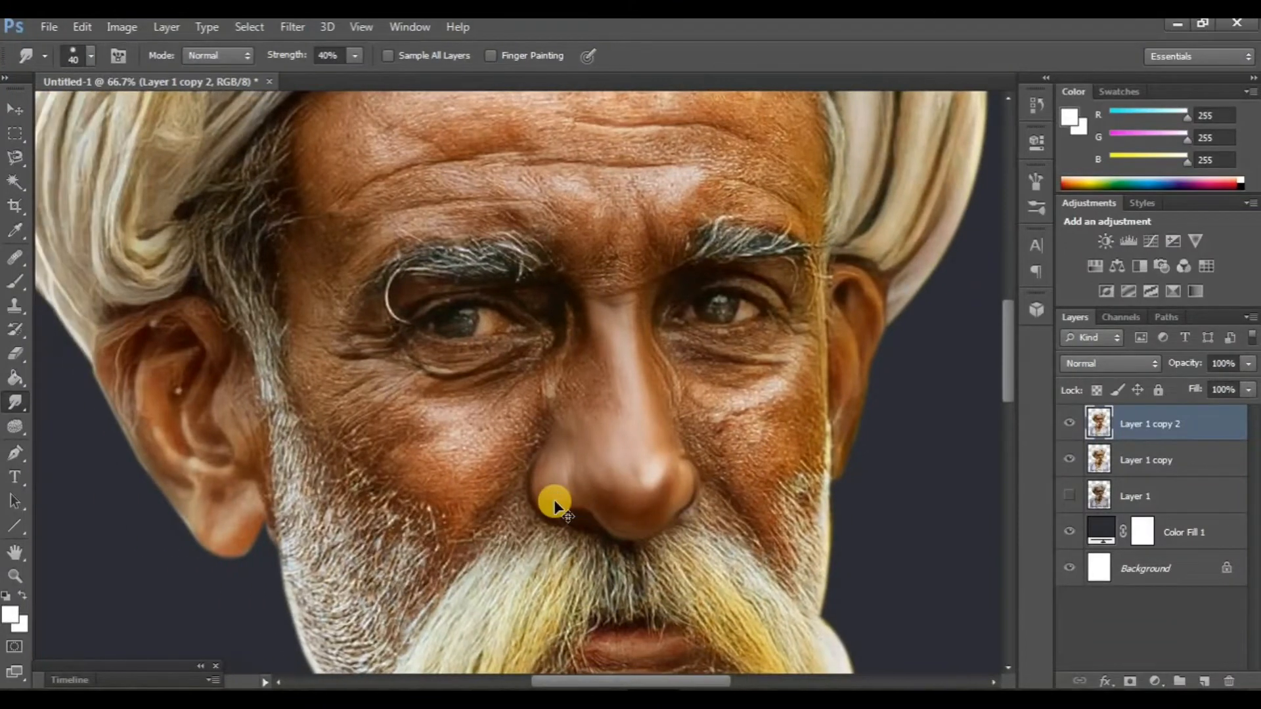
# Examine the eye, eyebrow and cheek texture beside the smoothed nose up close.
pyautogui.hotkey('ctrl', '+')
pyautogui.hotkey('ctrl', '+')
pyautogui.hscroll(1, 570, 463)
pyautogui.scroll(3, 462, 431)
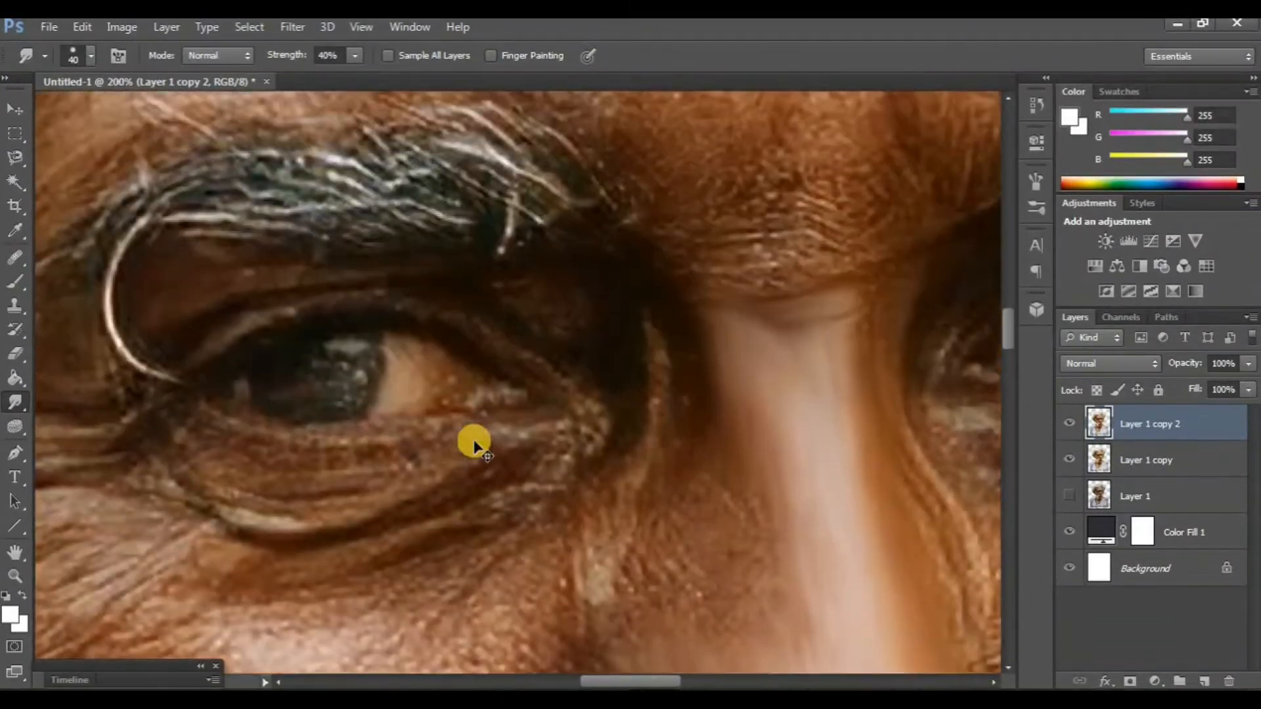
pyautogui.hscroll(-2, 459, 420)
pyautogui.scroll(-1, 435, 368)
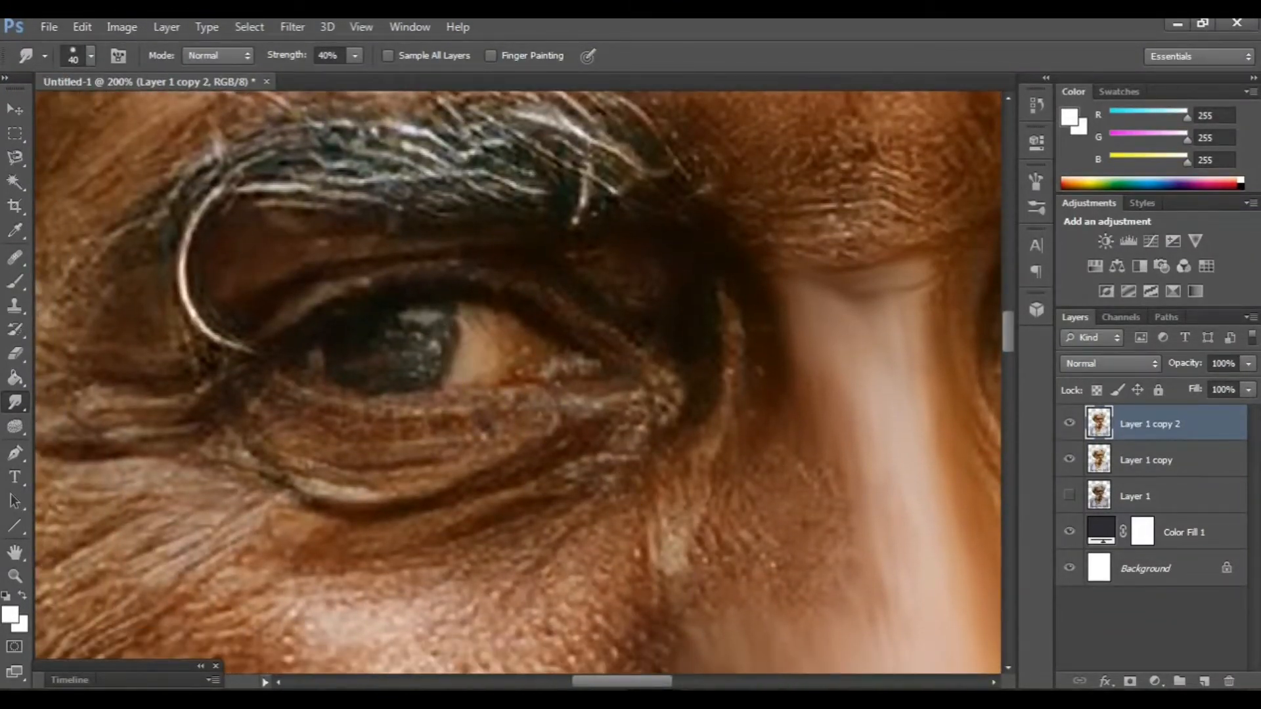
pyautogui.scroll(-2, 668, 525)
pyautogui.hotkey('ctrl', '-')
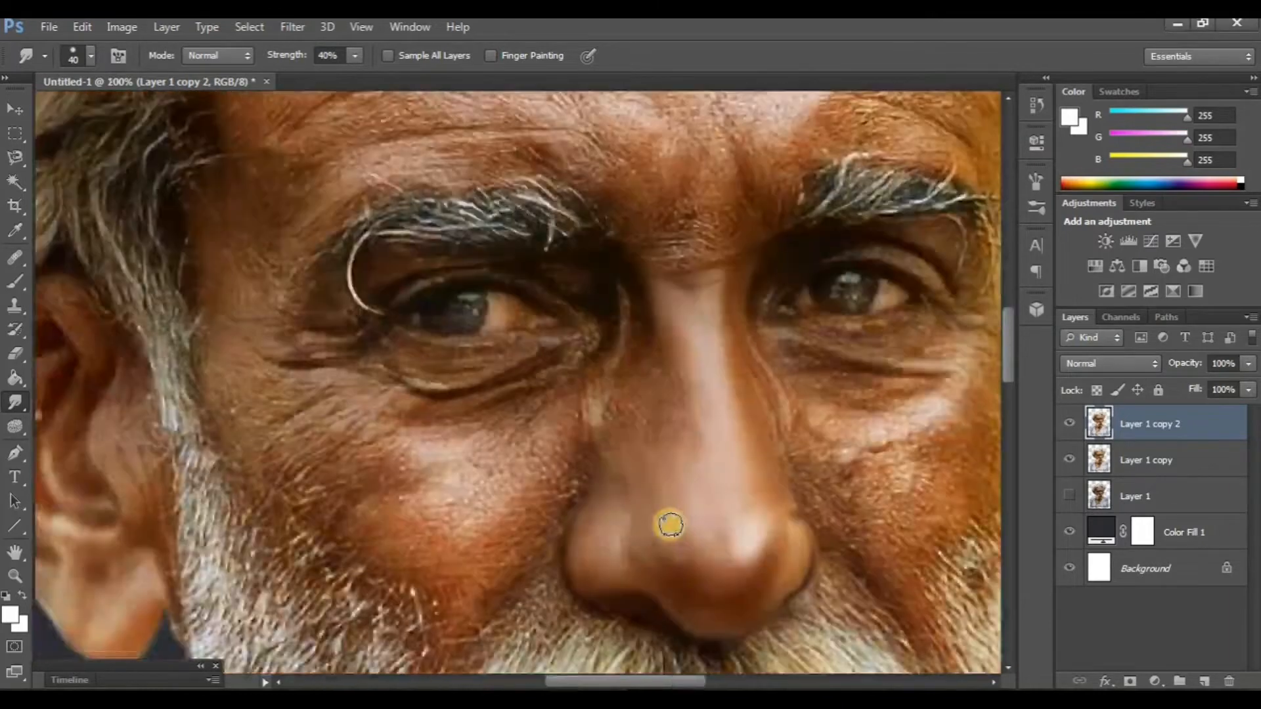
# Set the smudge brush to 15 px and its strength to 80% for working on the man's right eye.
pyautogui.scroll(3, 553, 400)
pyautogui.scroll(-2, 510, 390)
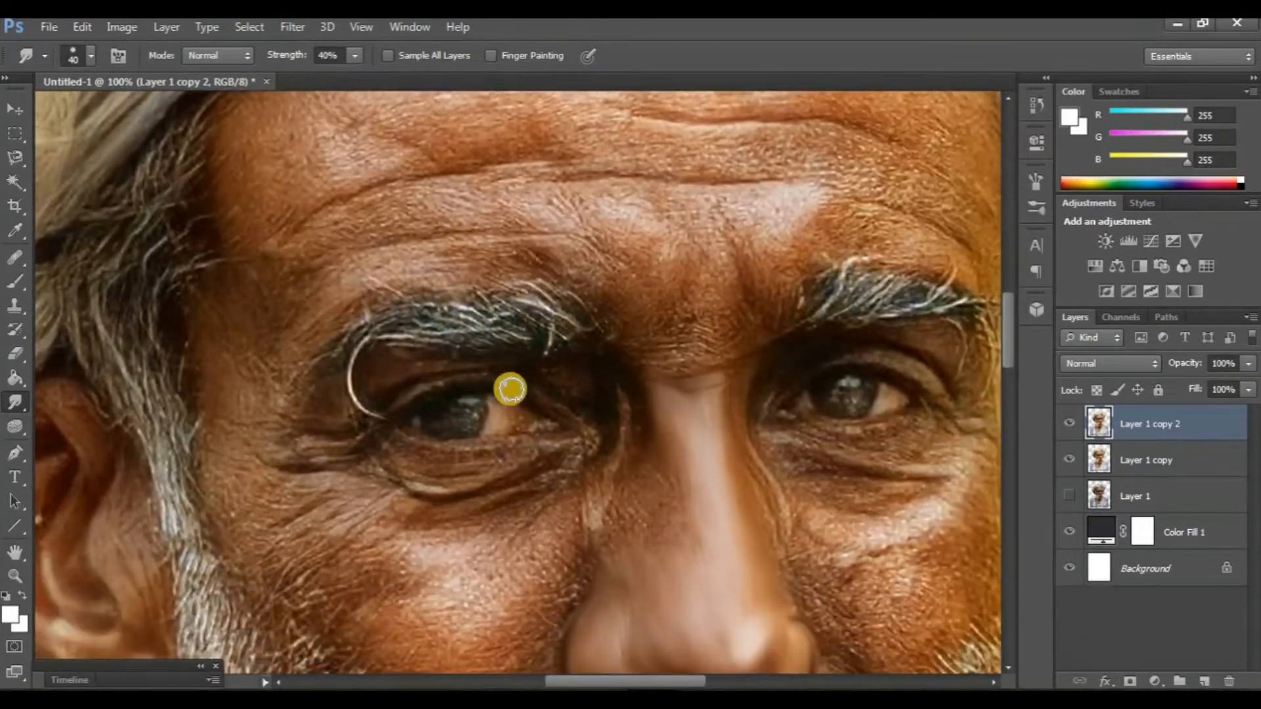
pyautogui.hotkey('ctrl', '+')
pyautogui.scroll(-1, 454, 335)
pyautogui.hscroll(-1, 453, 335)
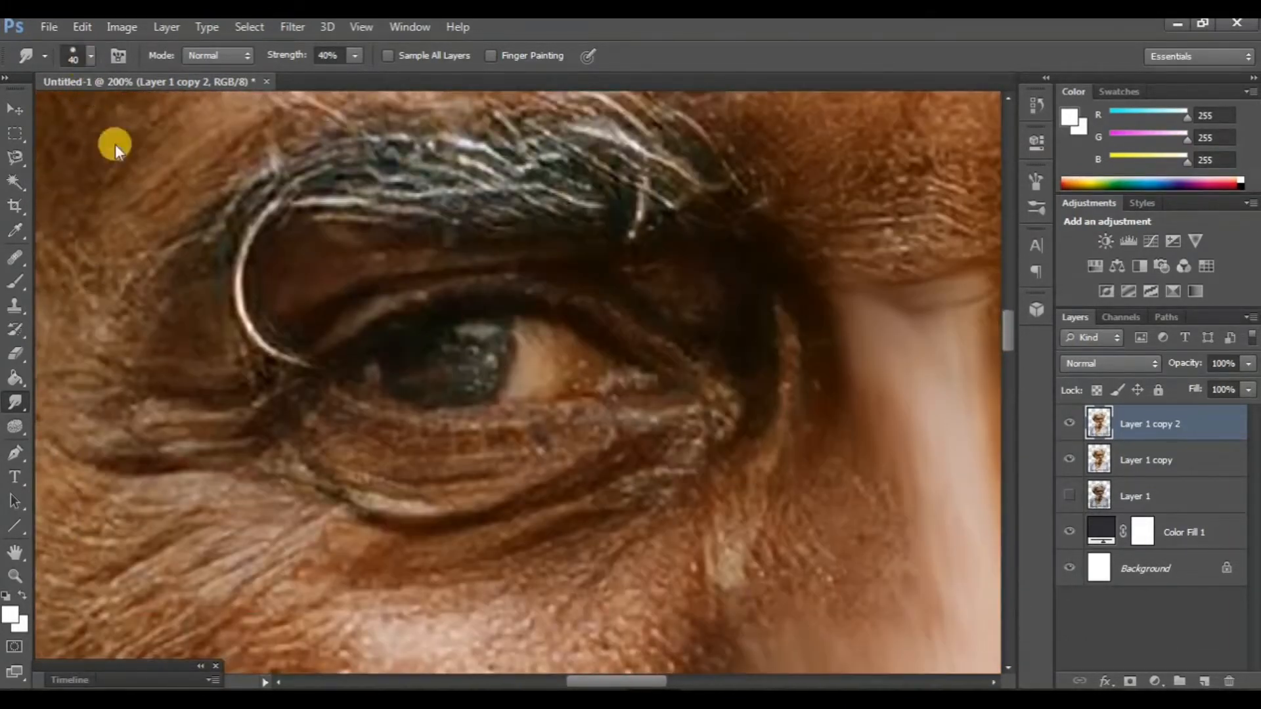
pyautogui.click(91, 56)
pyautogui.moveTo(209, 276); pyautogui.dragTo(199, 189)
pyautogui.doubleClick(156, 202)
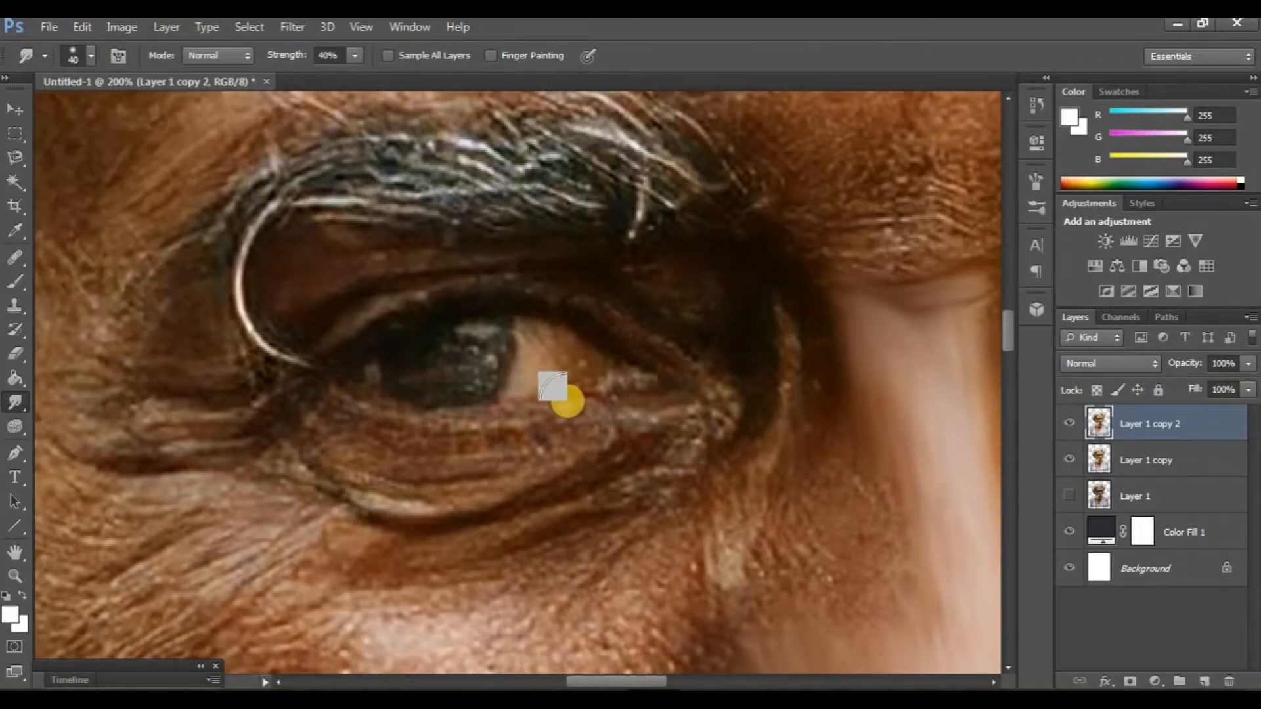
pyautogui.scroll(-1, 569, 404)
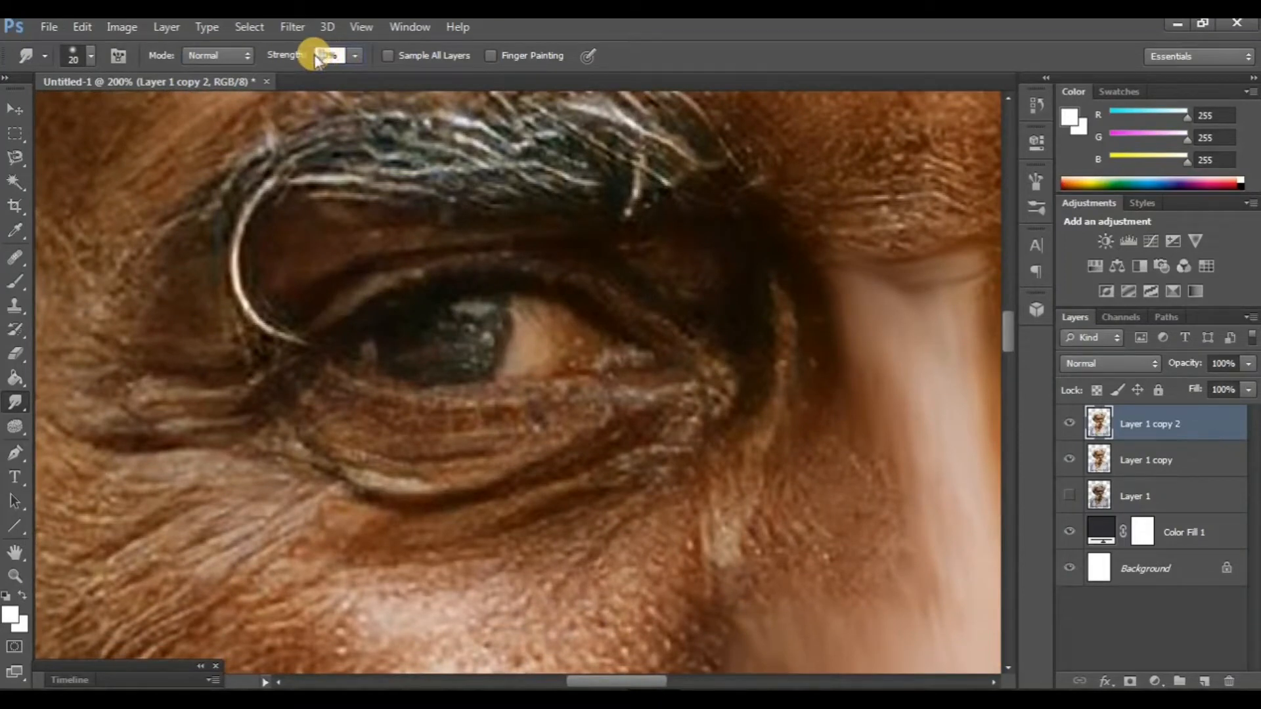
pyautogui.press('Return')
pyautogui.scroll(3, 431, 329)
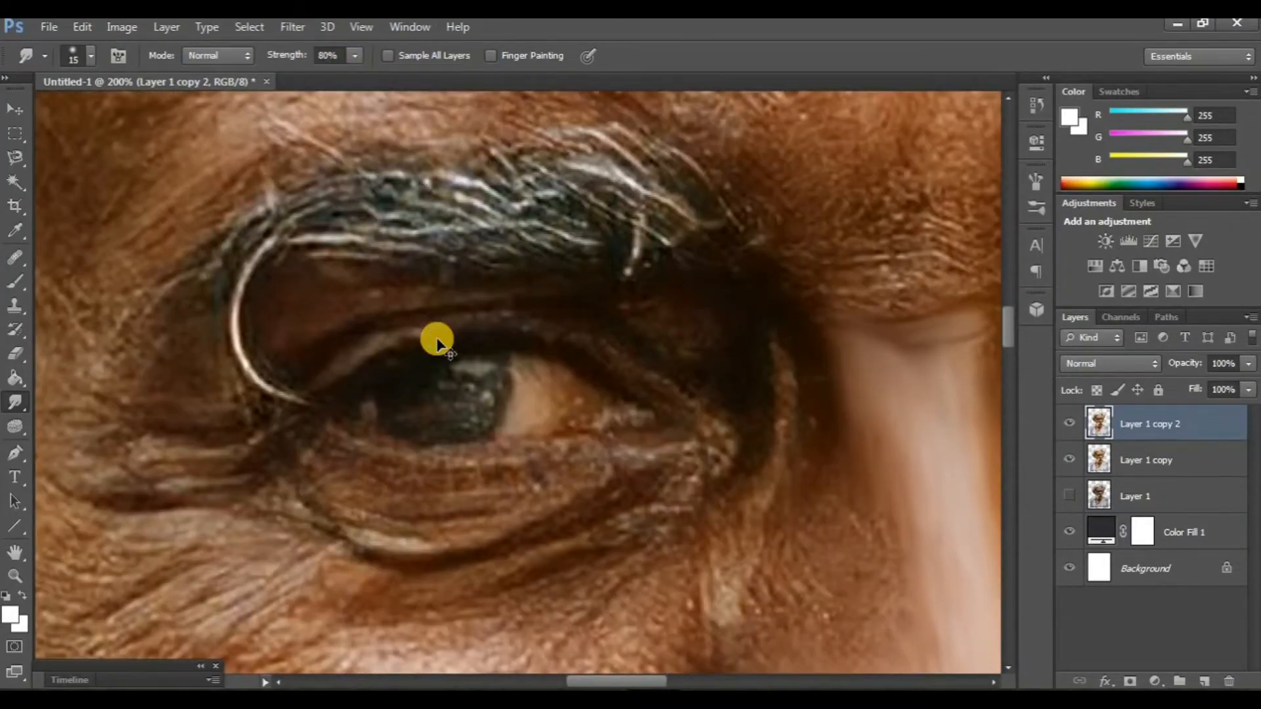
# Smudge the man's right eye smooth along the upper lid and lower lash line, and blend the iris and eye white.
pyautogui.hotkey('ctrl', '+')
pyautogui.hscroll(-1, 379, 326)
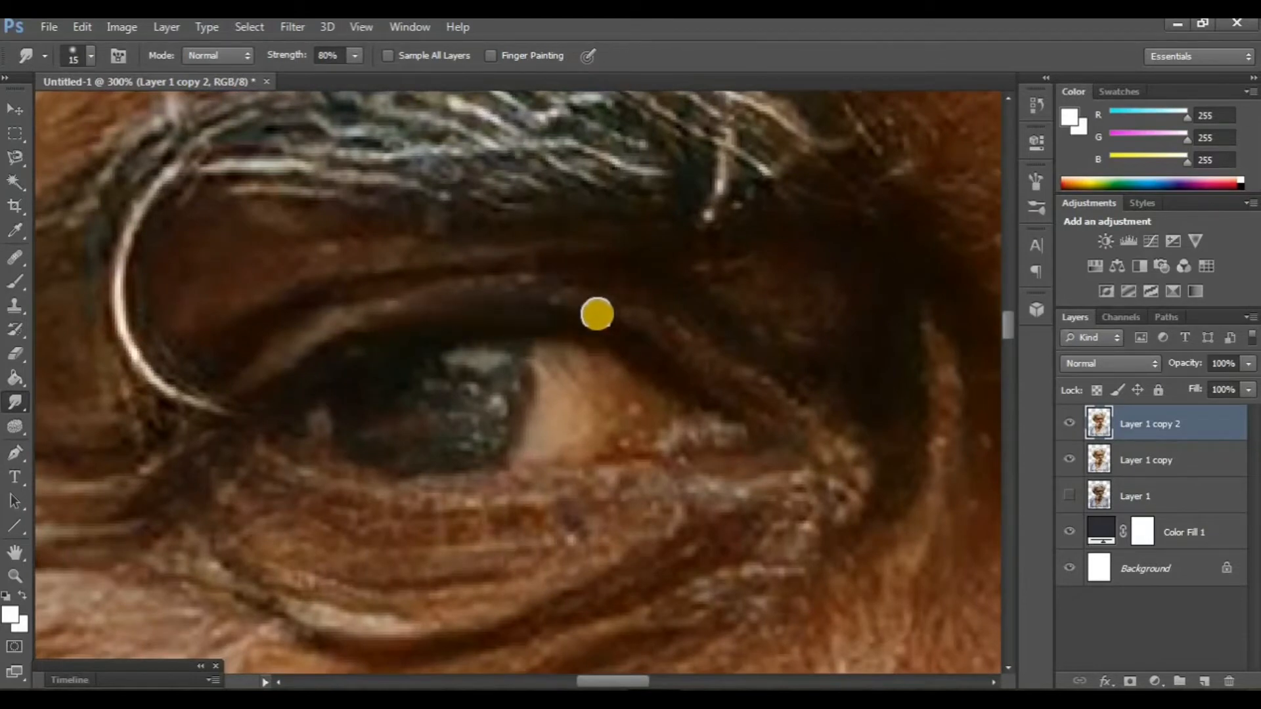
pyautogui.moveTo(760, 418)
pyautogui.mouseDown()
pyautogui.moveTo(698, 445)
pyautogui.moveTo(620, 449)
pyautogui.mouseUp()
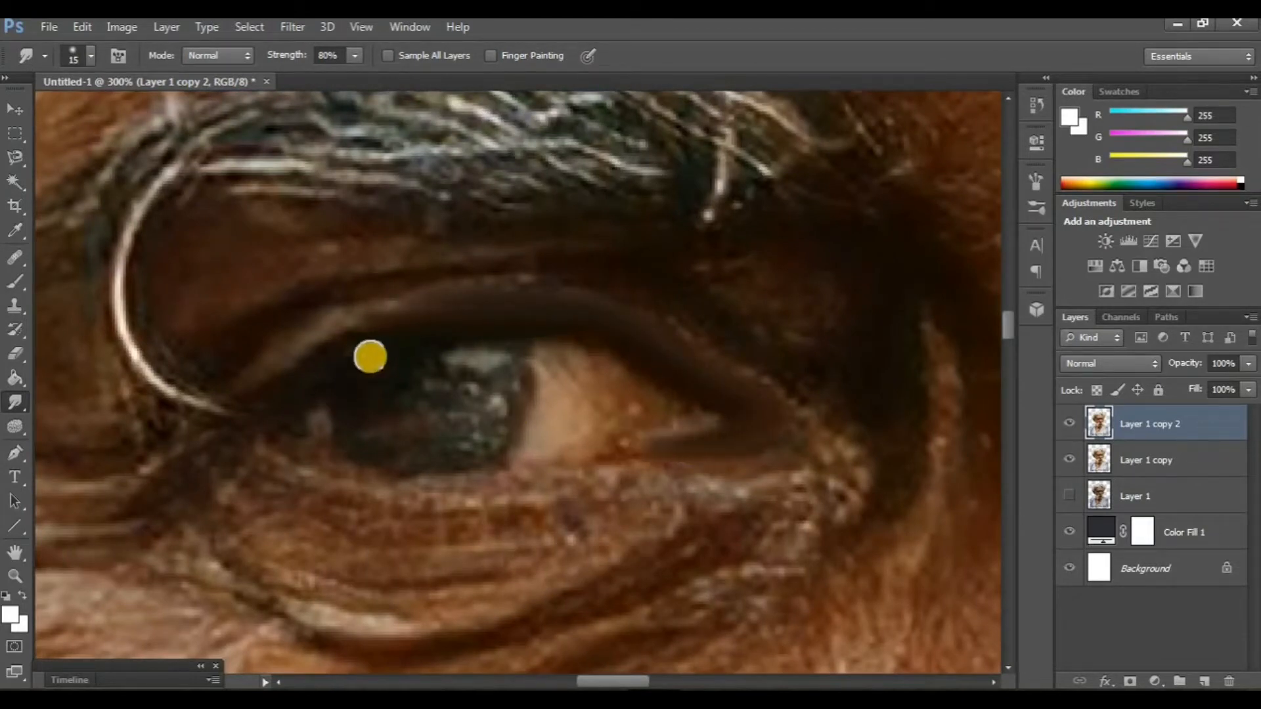
pyautogui.moveTo(304, 372)
pyautogui.mouseDown()
pyautogui.moveTo(158, 451)
pyautogui.moveTo(278, 447)
pyautogui.moveTo(366, 475)
pyautogui.moveTo(554, 482)
pyautogui.moveTo(730, 453)
pyautogui.mouseUp()
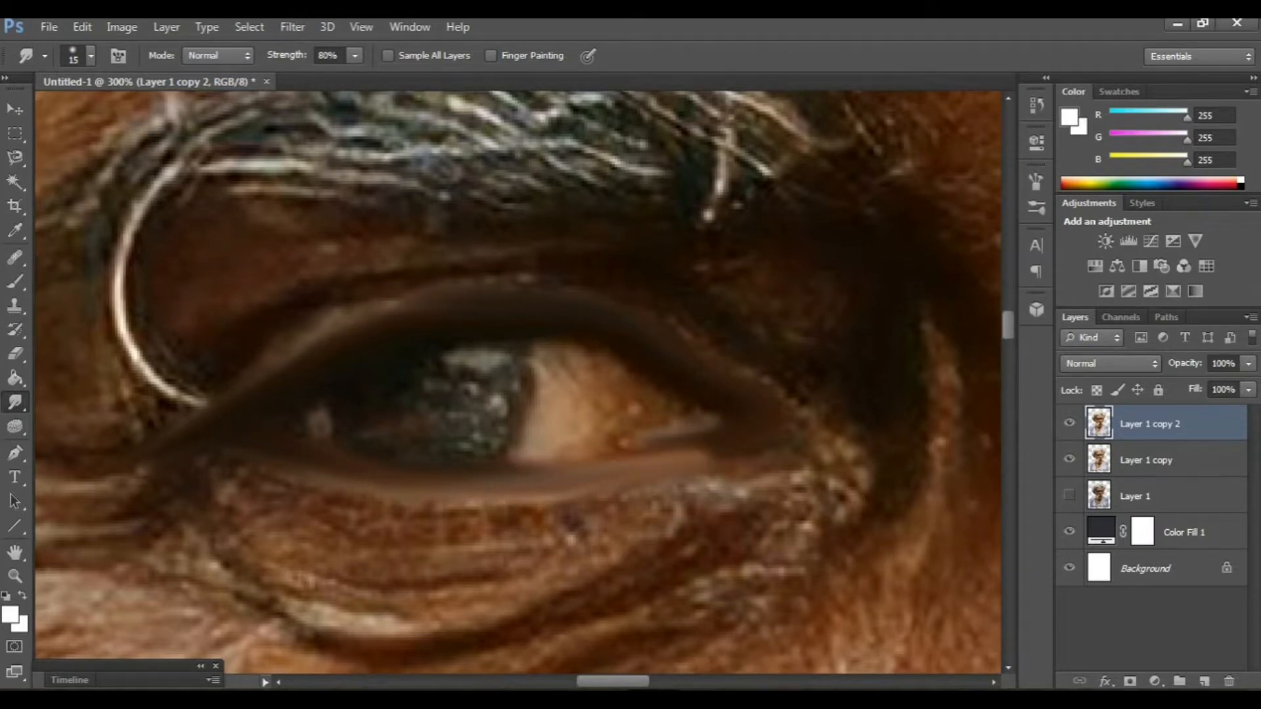
pyautogui.scroll(-4, 458, 495)
pyautogui.scroll(3, 459, 495)
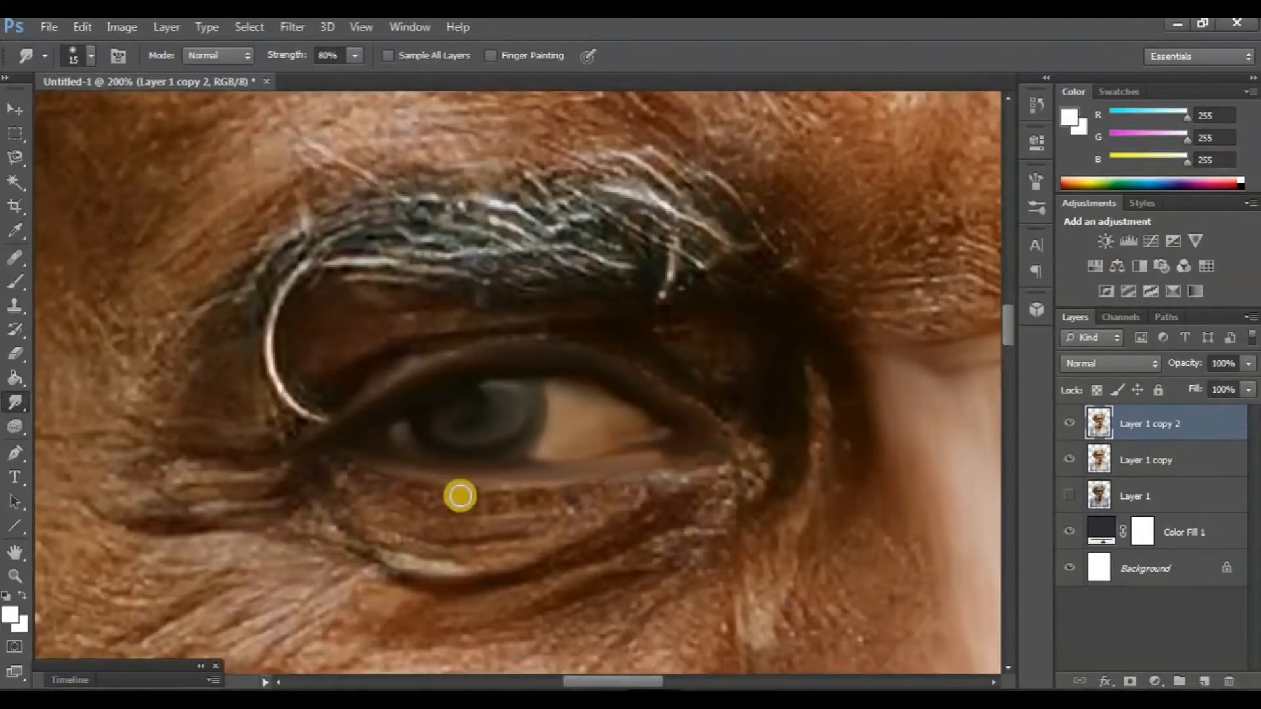
# Smudge the skin and fold under the man's right eye smooth with a 20 px brush at 80% strength.
pyautogui.press(']')
pyautogui.scroll(-1, 605, 479)
pyautogui.moveTo(607, 444)
pyautogui.mouseDown()
pyautogui.moveTo(673, 417)
pyautogui.moveTo(599, 459)
pyautogui.moveTo(681, 422)
pyautogui.moveTo(481, 498)
pyautogui.moveTo(445, 484)
pyautogui.mouseUp()
pyautogui.scroll(1, 445, 484)
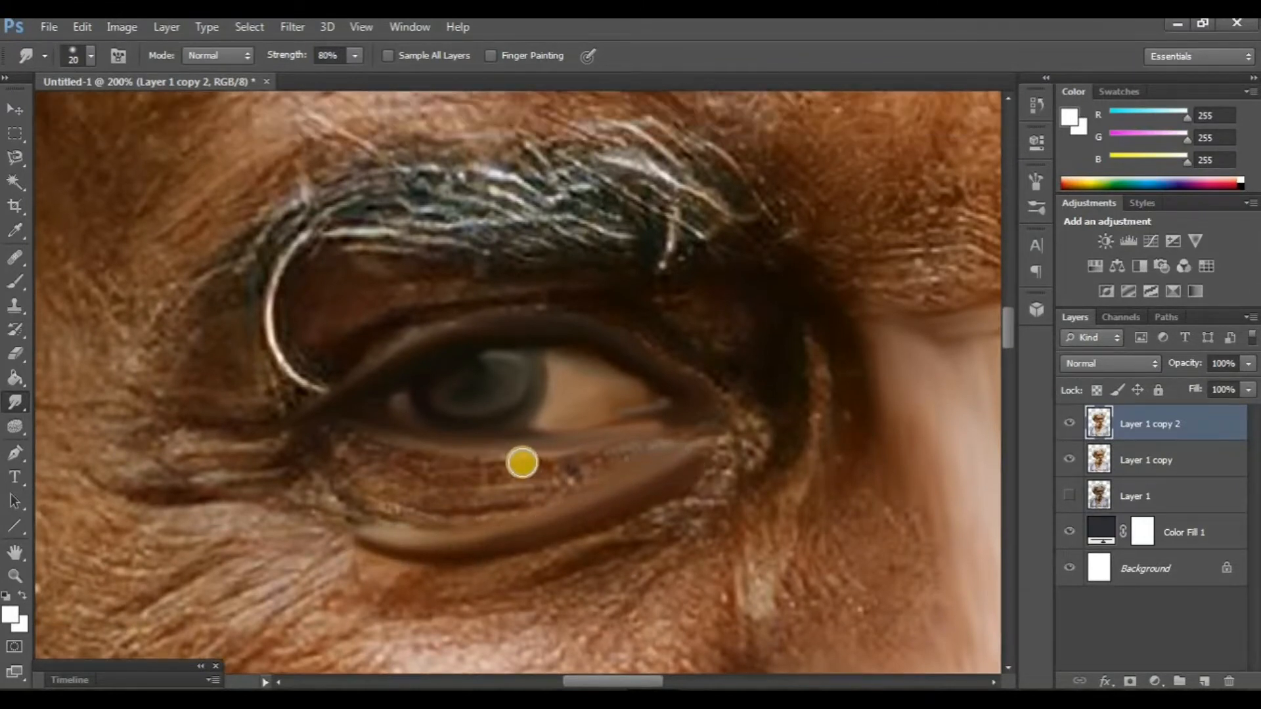
pyautogui.moveTo(521, 459)
pyautogui.mouseDown()
pyautogui.moveTo(651, 439)
pyautogui.moveTo(484, 499)
pyautogui.moveTo(556, 491)
pyautogui.moveTo(502, 513)
pyautogui.mouseUp()
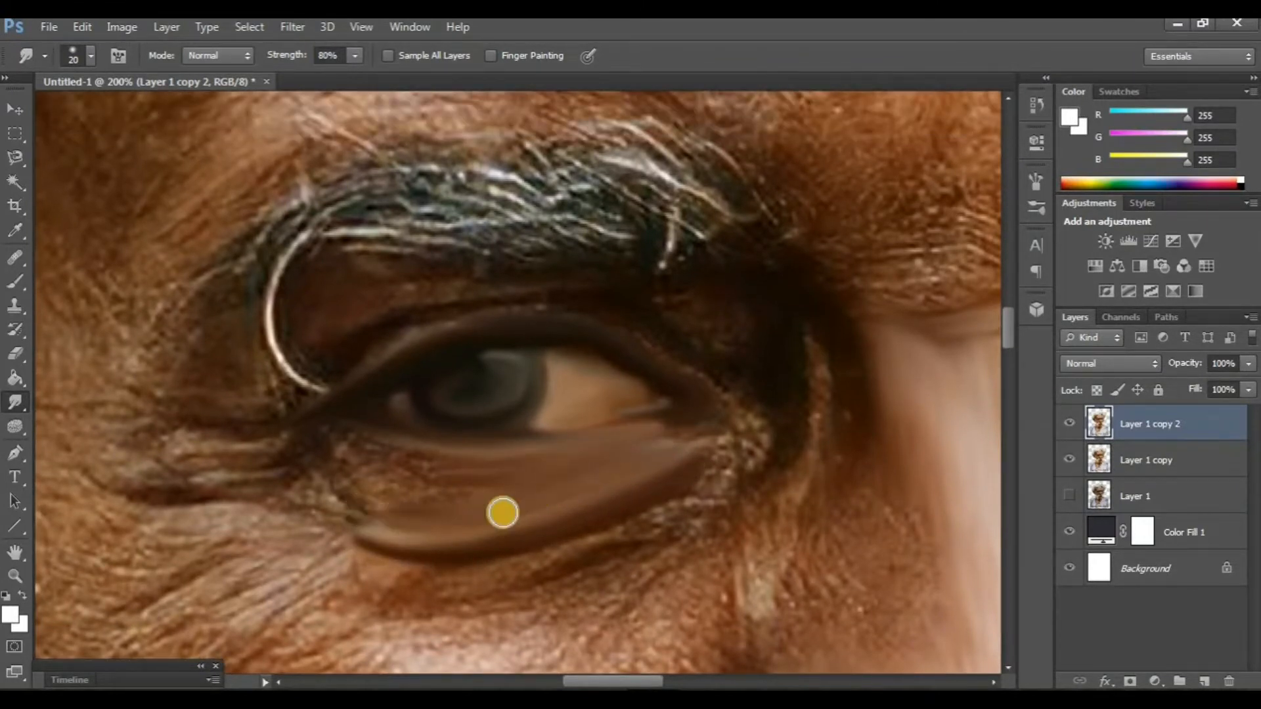
# Compare the smudged right eye with the unsmudged version by toggling the visibility of Layer 1 copy 2.
pyautogui.hotkey('ctrl', '-')
pyautogui.hotkey('ctrl', '-')
pyautogui.hotkey('ctrl', '-')
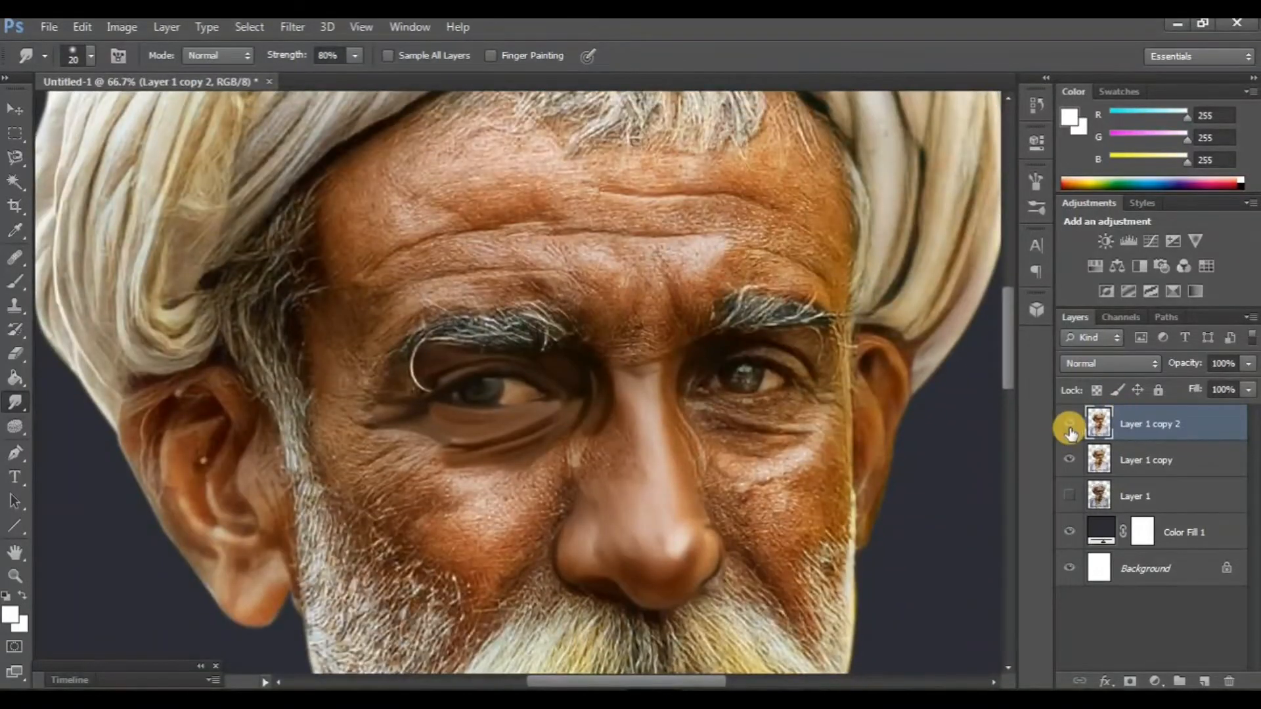
pyautogui.click(1070, 423)
pyautogui.click(1070, 424)
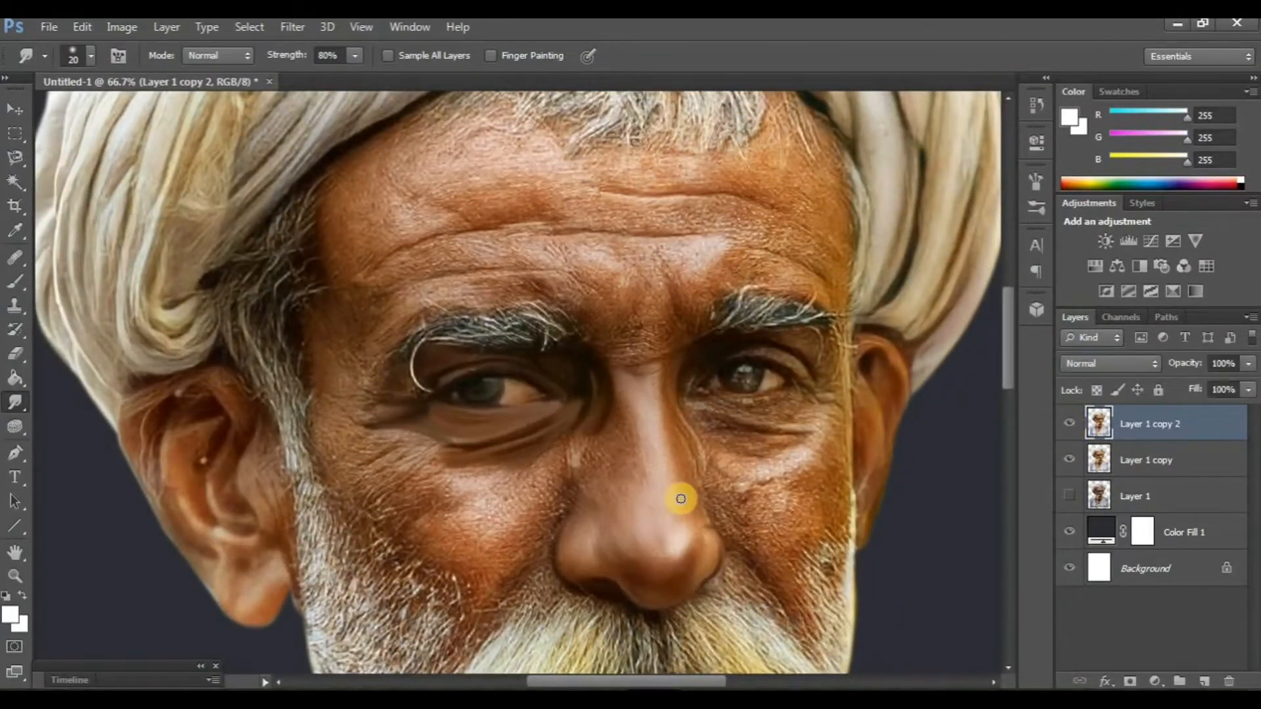
# Smudge the lids, eye white and iris of the man's left eye smooth with a 10 px brush at 80% strength.
pyautogui.scroll(1, 681, 505)
pyautogui.scroll(1, 681, 504)
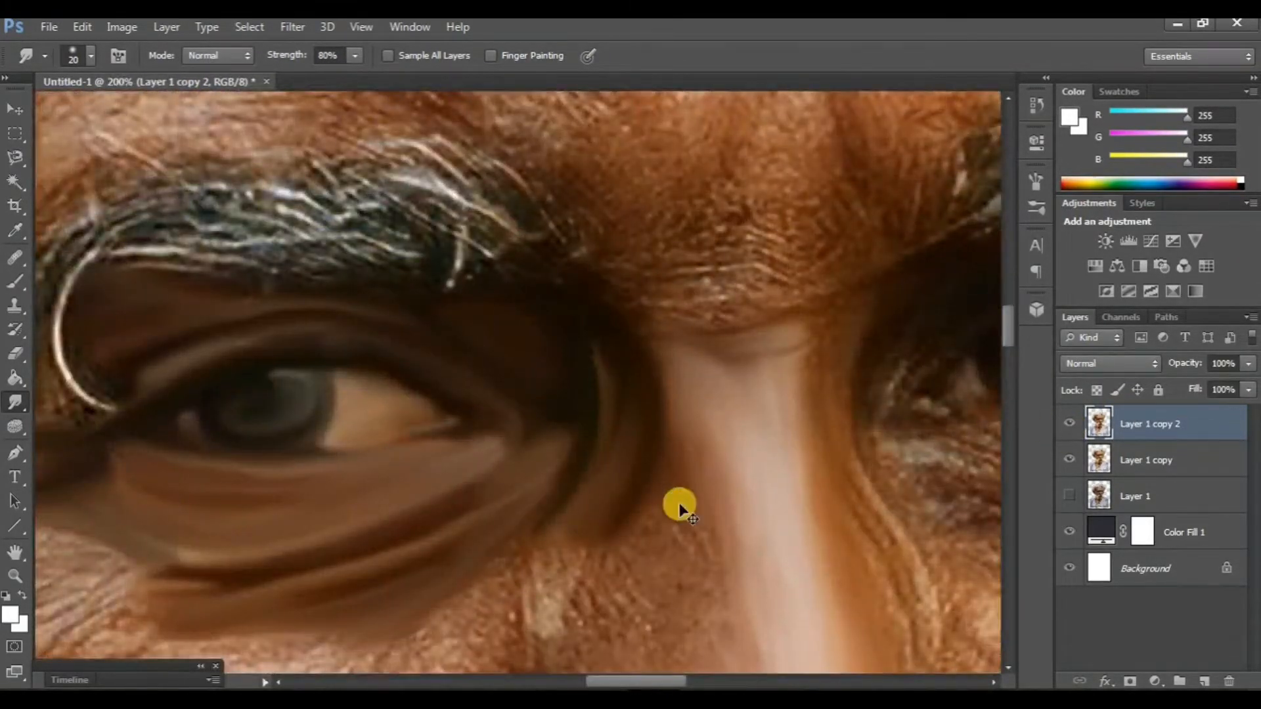
pyautogui.hscroll(5, 680, 504)
pyautogui.scroll(1, 678, 504)
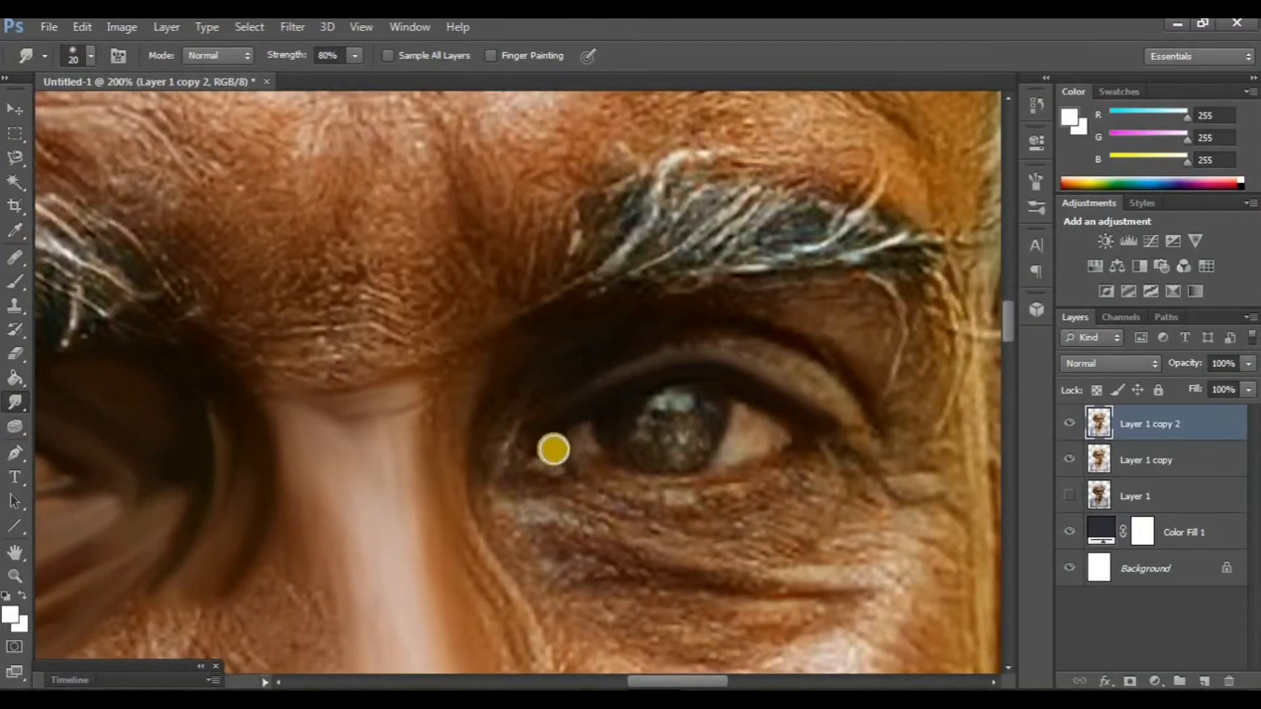
pyautogui.scroll(1, 629, 400)
pyautogui.press('[')
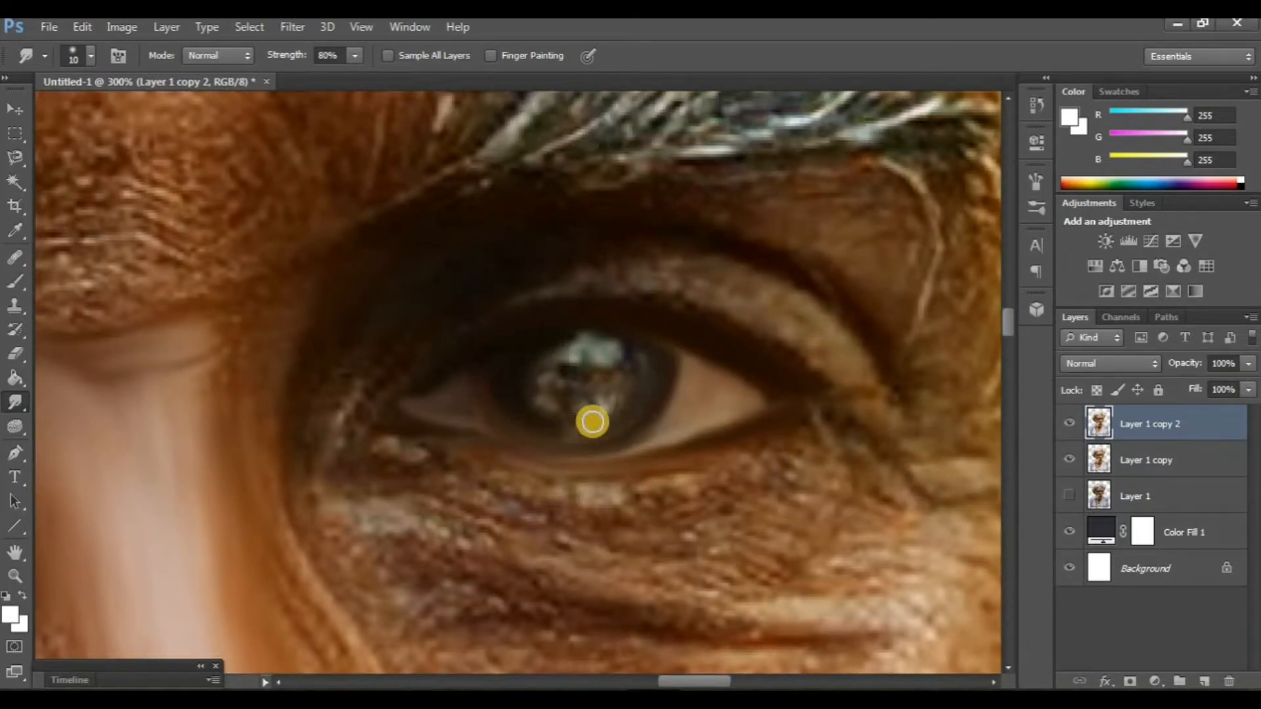
pyautogui.hotkey('ctrl', '-')
pyautogui.hotkey('ctrl', '-')
pyautogui.hotkey('ctrl', '-')
pyautogui.hotkey('ctrl', '-')
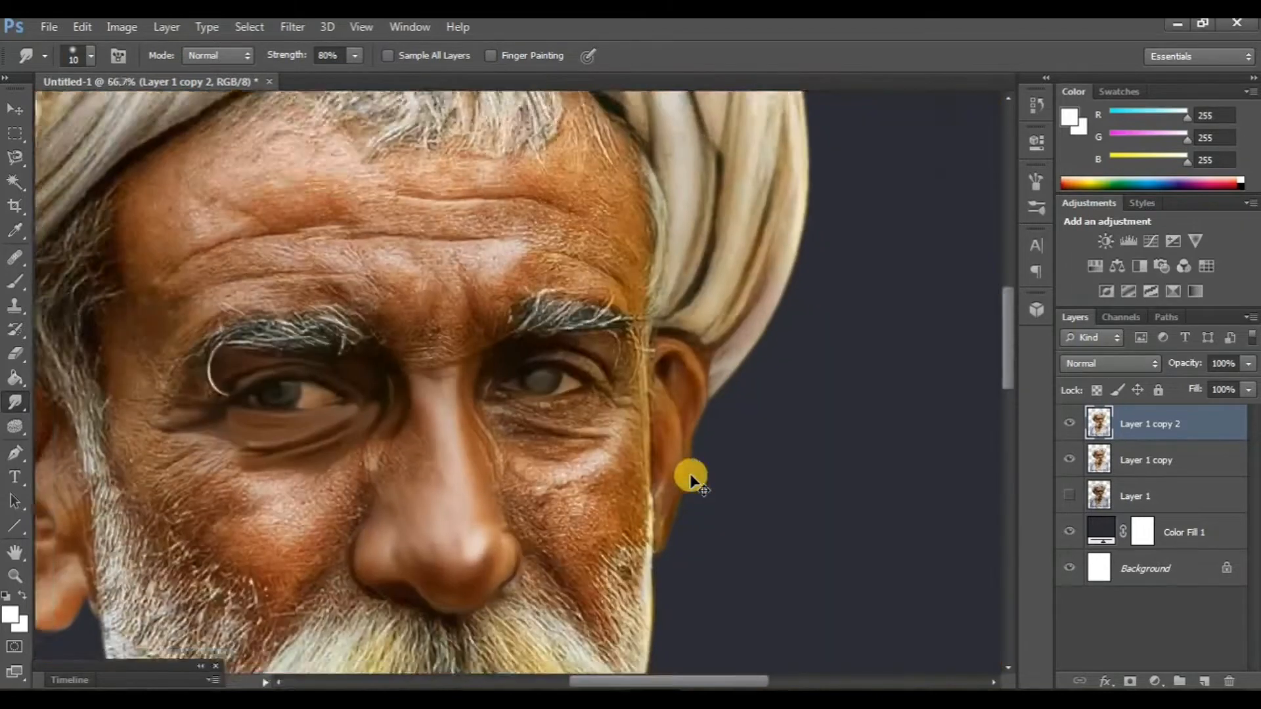
# Smudge the skin fold beneath the man's left eye smooth with a 15 px brush at 80% strength, and duplicate the smudged layer.
pyautogui.hotkey('ctrl', '+')
pyautogui.hotkey('ctrl', '+')
pyautogui.hotkey('ctrl', '+')
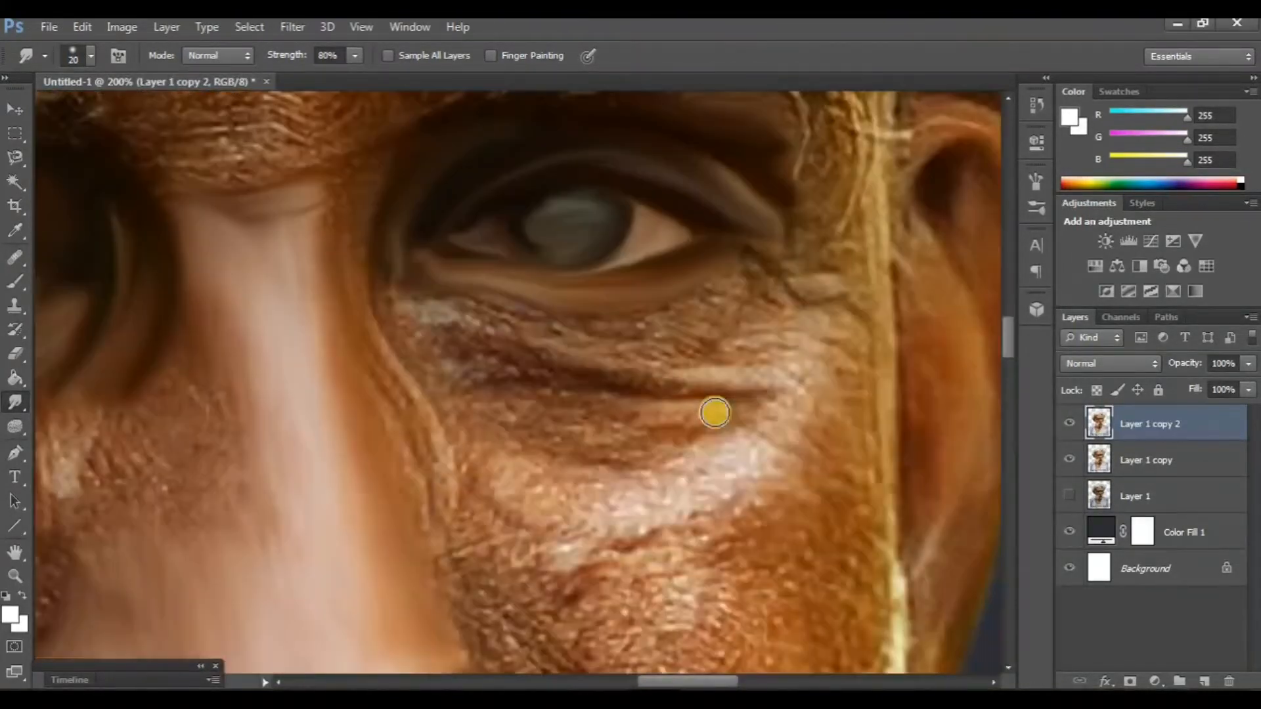
pyautogui.hotkey('ctrl', '+')
pyautogui.scroll(2, 714, 412)
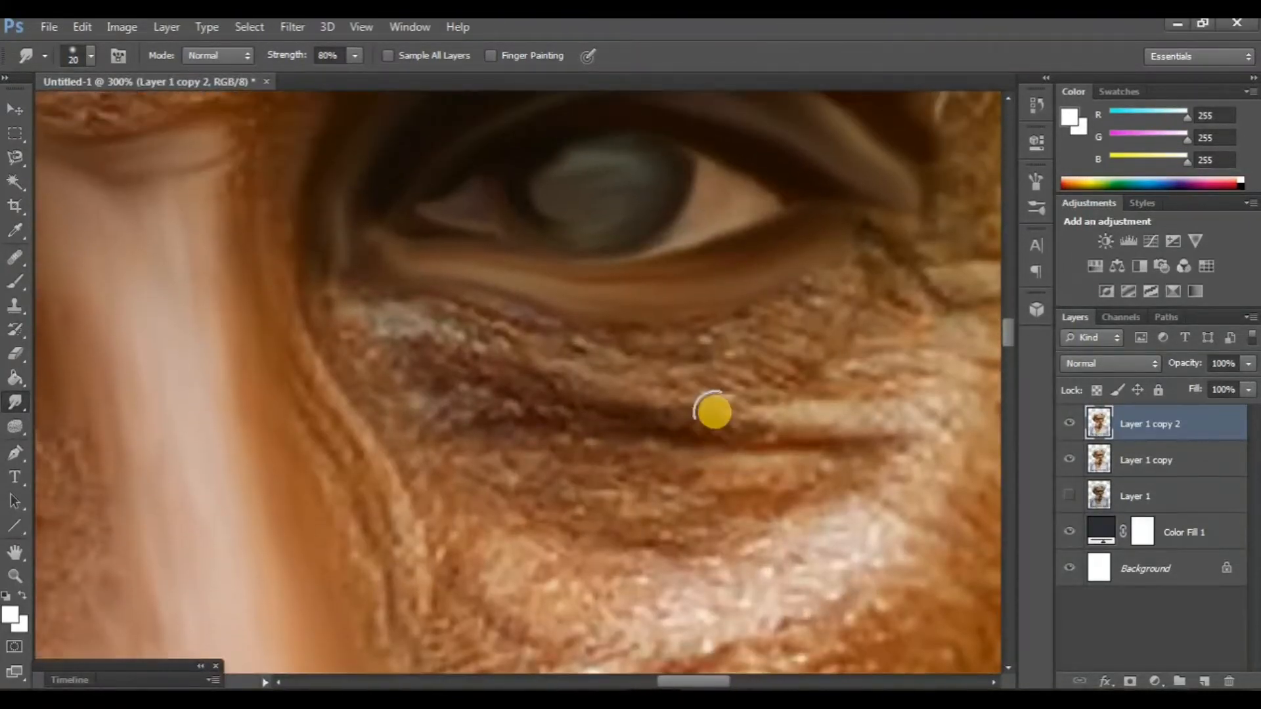
pyautogui.hscroll(2, 713, 383)
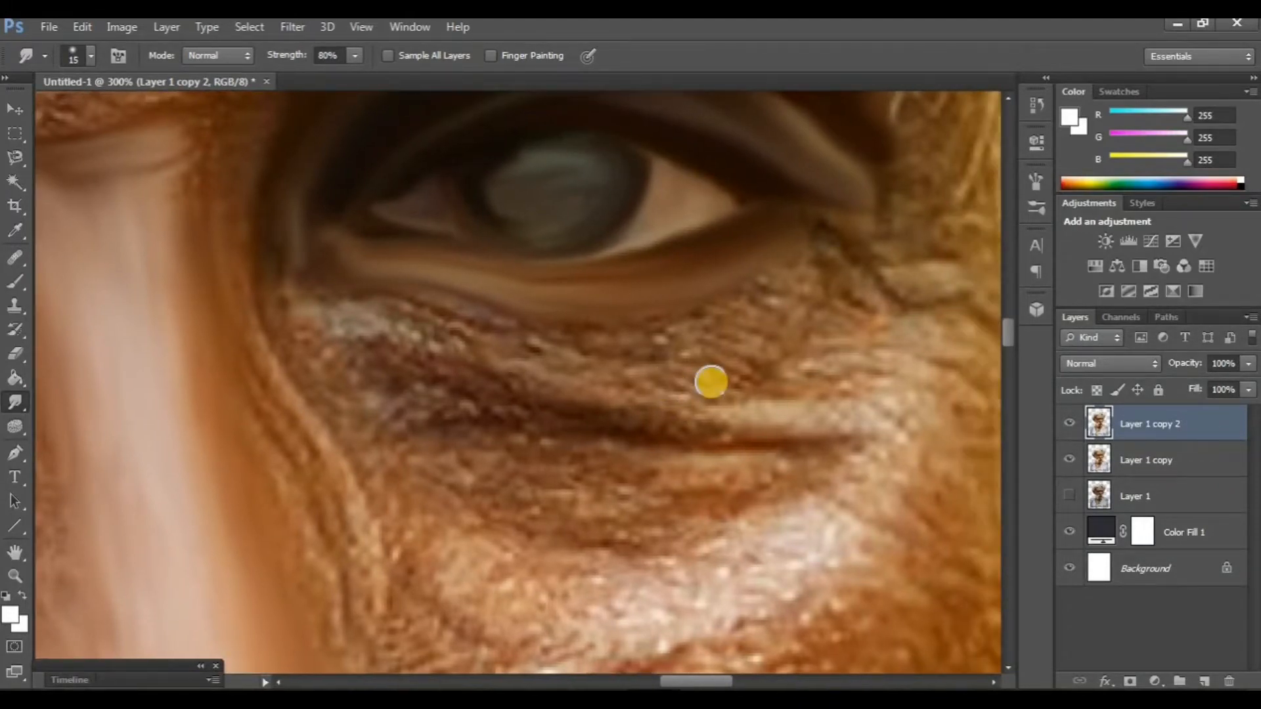
pyautogui.hscroll(2, 711, 382)
pyautogui.moveTo(811, 427)
pyautogui.mouseDown()
pyautogui.moveTo(658, 442)
pyautogui.moveTo(567, 422)
pyautogui.moveTo(612, 415)
pyautogui.moveTo(304, 318)
pyautogui.mouseUp()
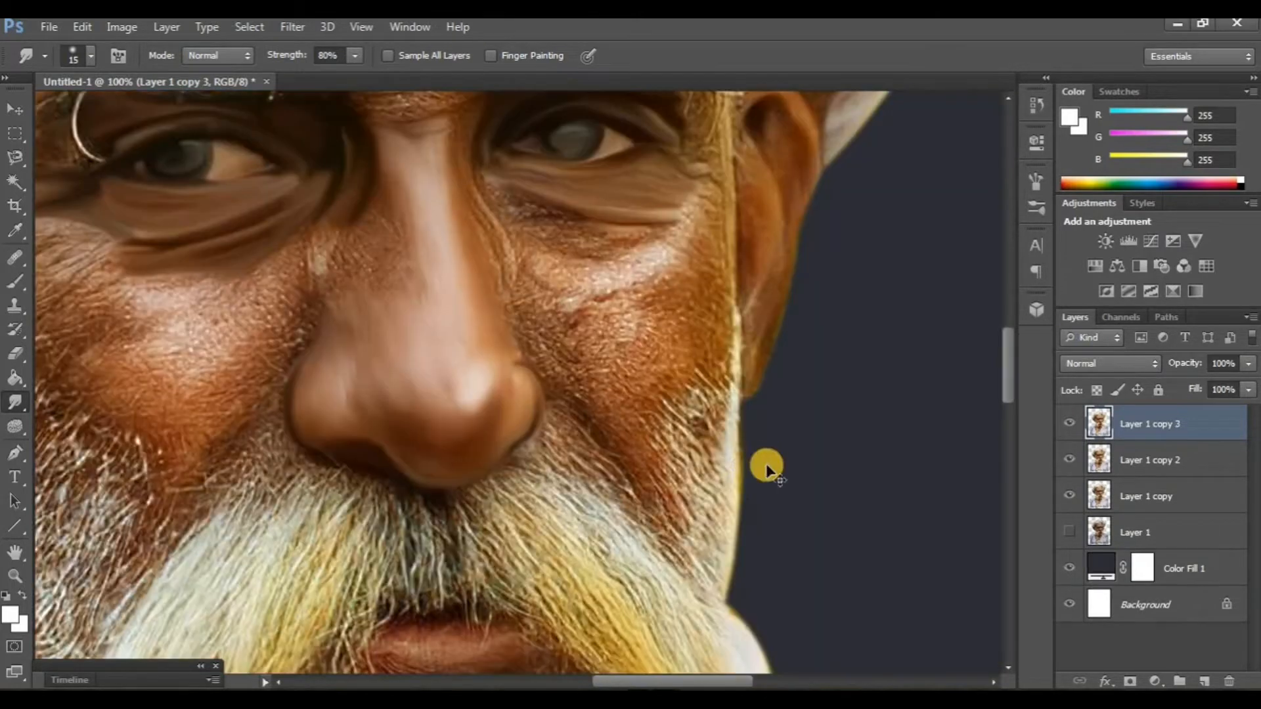
# Hide Layer 1 copy 2 and toggle Layer 1 copy 3 to compare both smudged eyes with the original.
pyautogui.hscroll(-2, 767, 465)
pyautogui.scroll(2, 766, 466)
pyautogui.click(1070, 424)
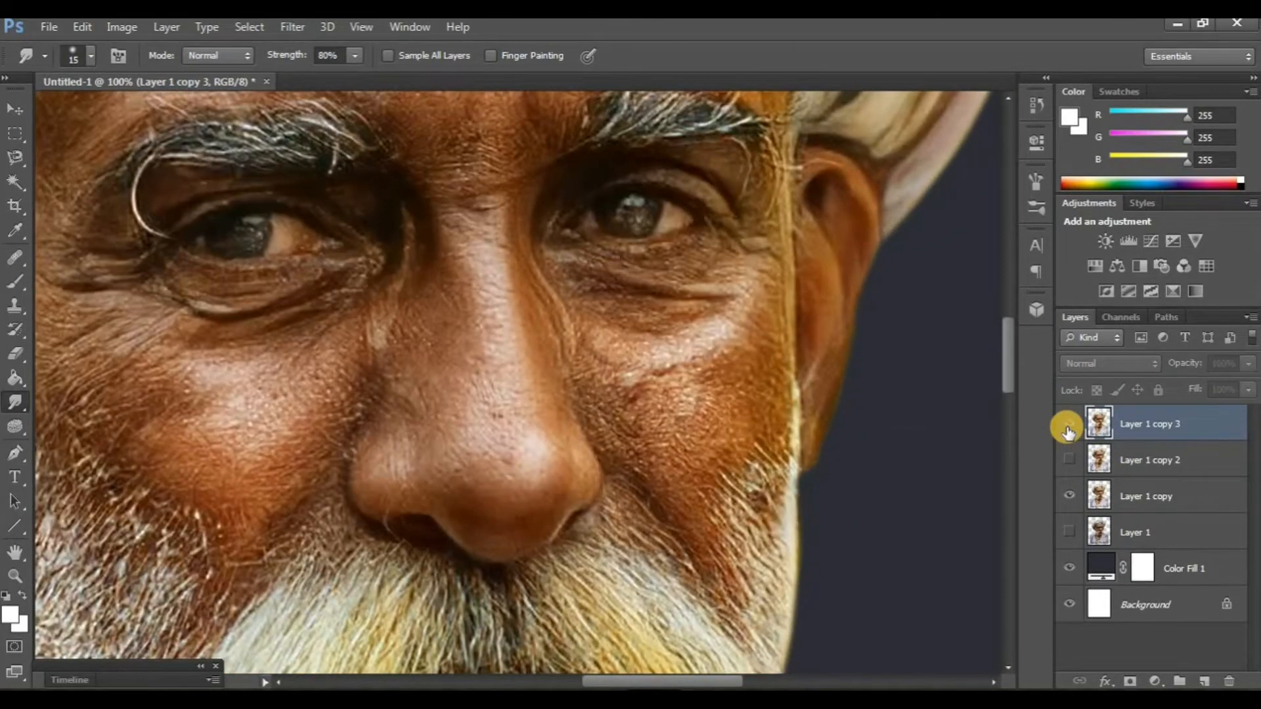
pyautogui.click(1069, 424)
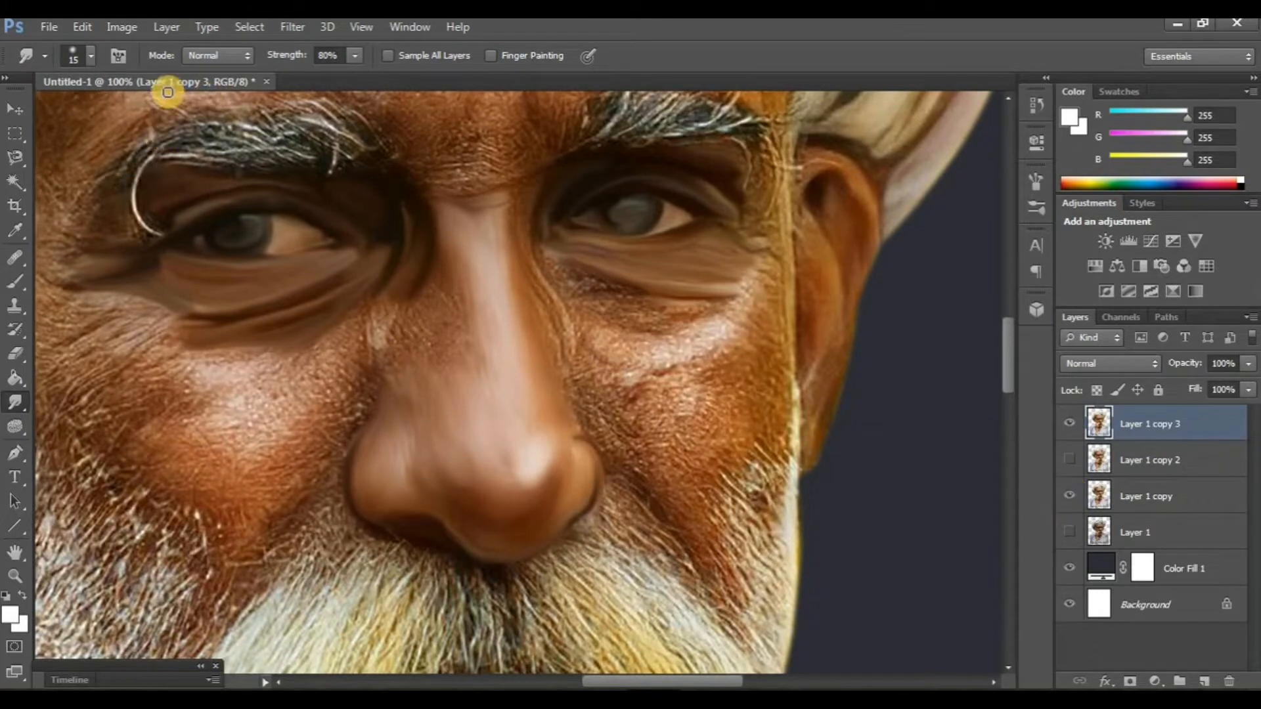
# Choose the 65 px brush preset for smudging the larger skin areas of the cheeks.
pyautogui.scroll(3, 231, 203)
pyautogui.scroll(-2, 294, 240)
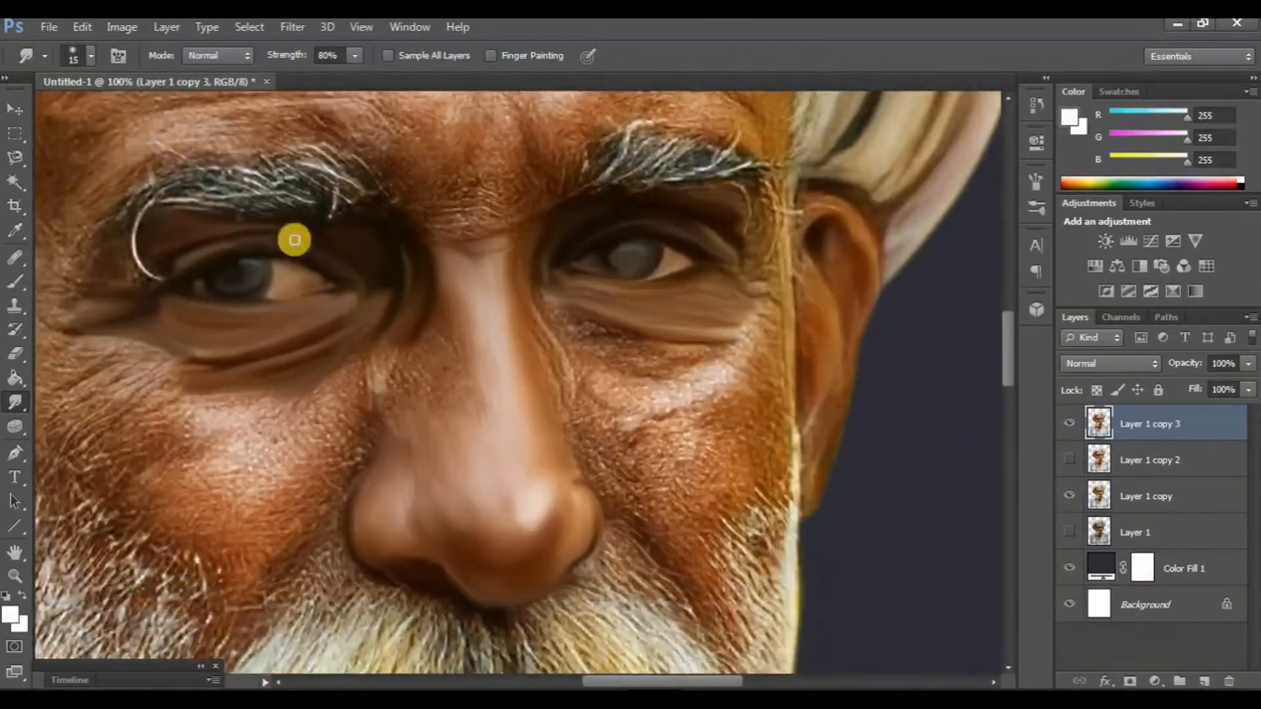
pyautogui.click(92, 53)
pyautogui.scroll(-3, 203, 258)
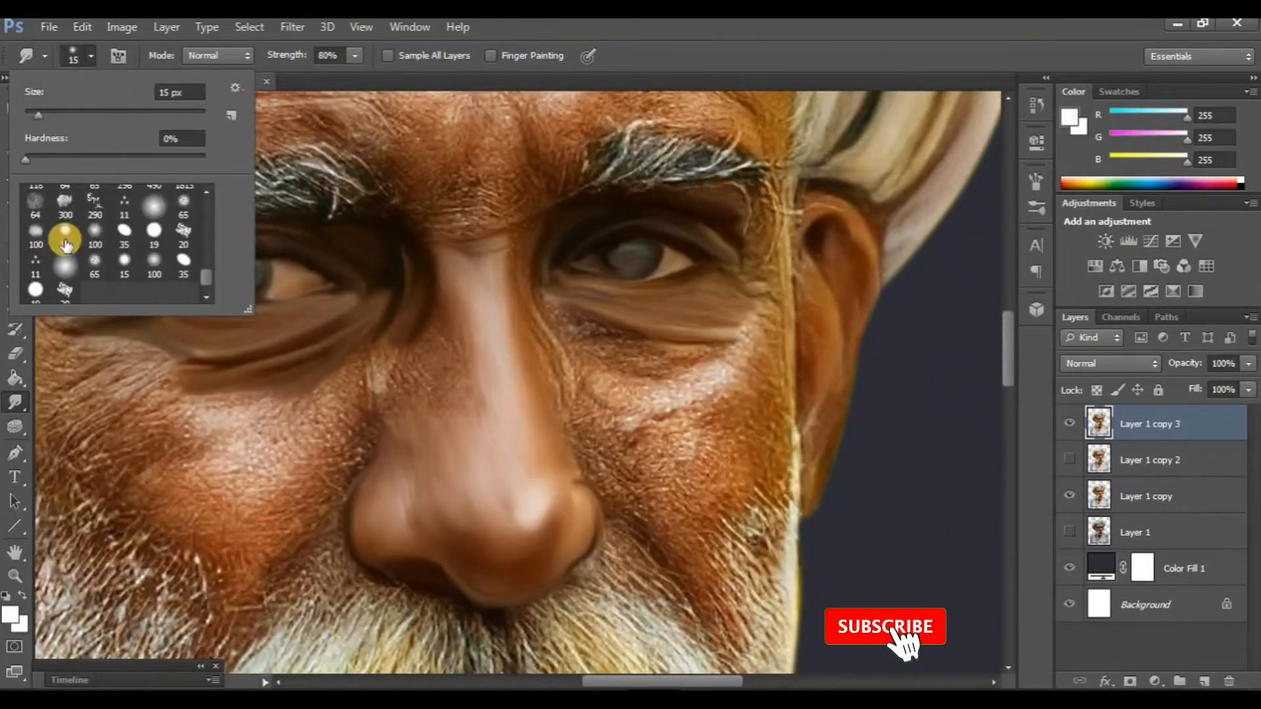
pyautogui.doubleClick(96, 267)
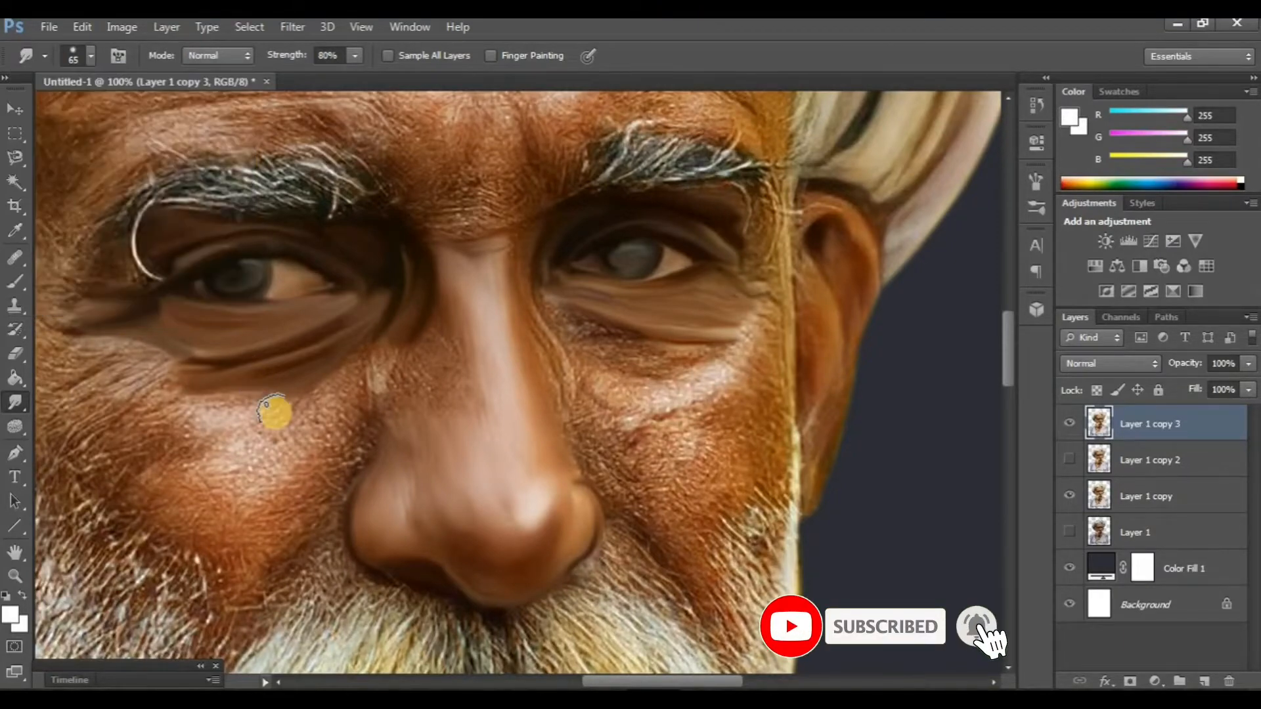
# Smudge the man's right cheek, the side of the nose and the outer eye area smooth with a 40 px brush at 40% strength.
pyautogui.hotkey('ctrl', '+')
pyautogui.moveTo(329, 411); pyautogui.dragTo(605, 394)
pyautogui.scroll(-2, 601, 389)
pyautogui.press('[')
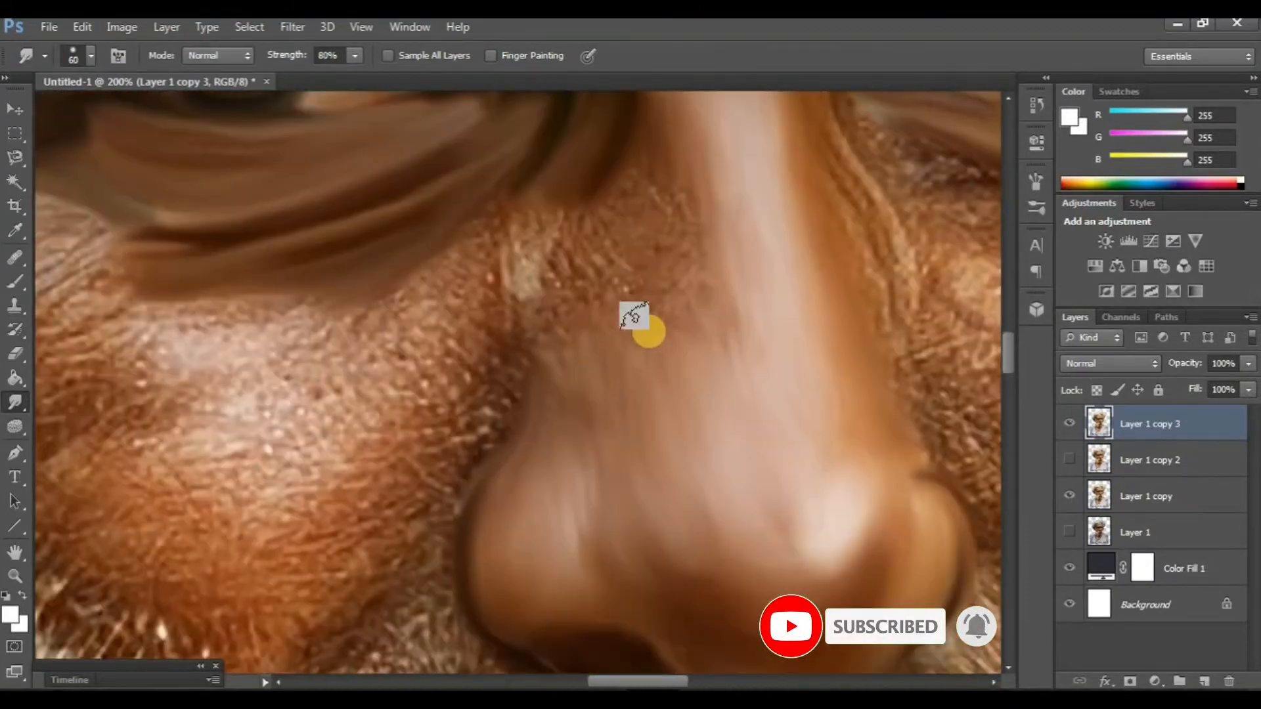
pyautogui.scroll(2, 631, 325)
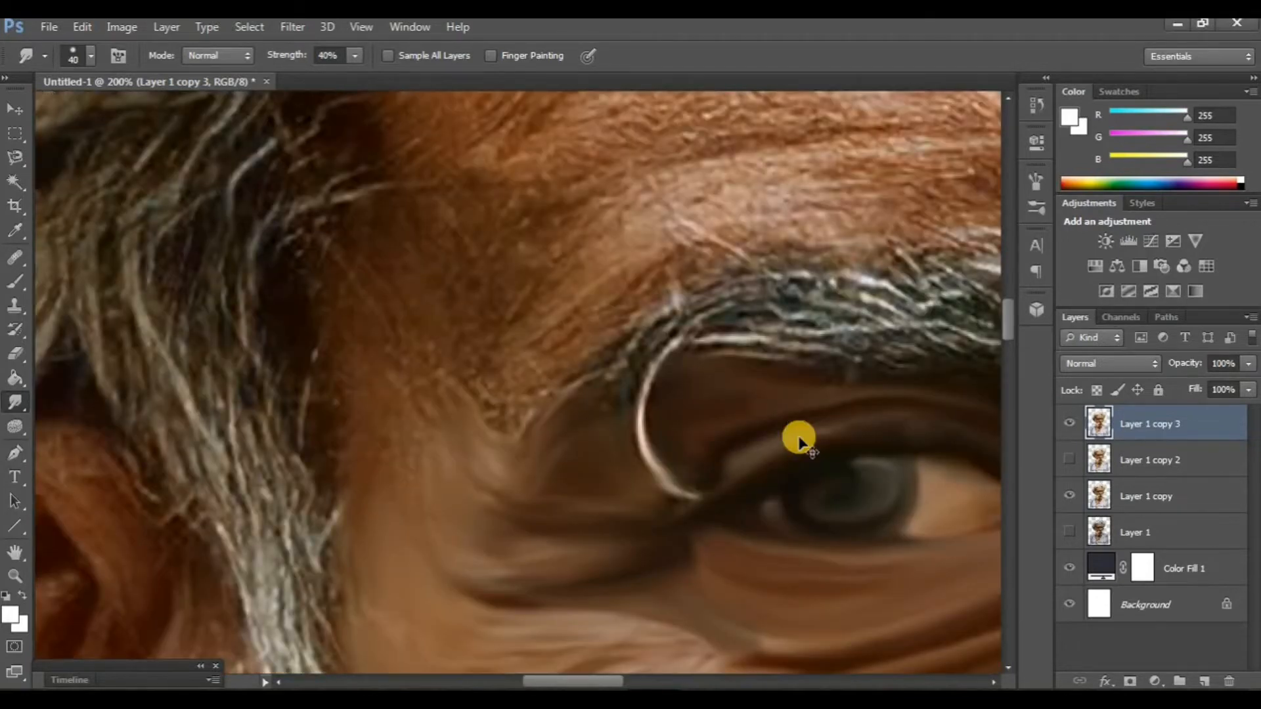
pyautogui.hotkey('ctrl', '-')
pyautogui.hscroll(2, 761, 428)
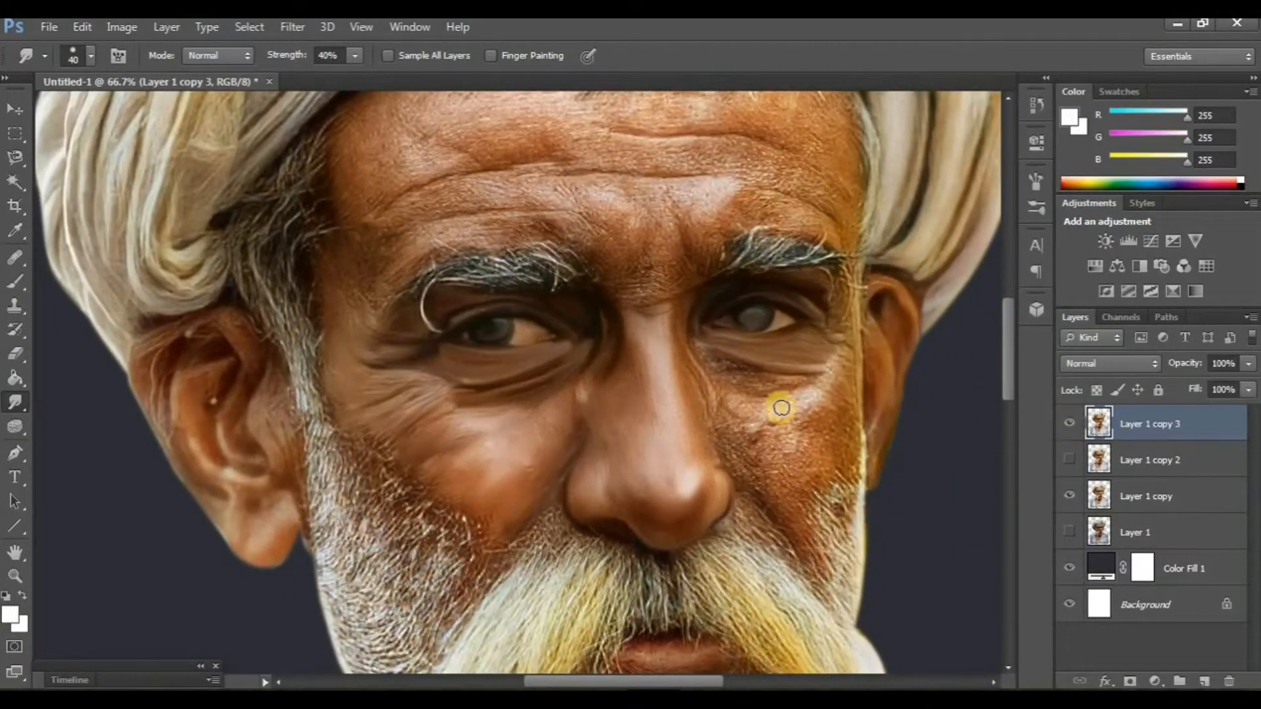
# Smudge the man's left cheek and its highlight below the eye fold smooth with the 40 px brush at 40% strength.
pyautogui.hscroll(2, 762, 417)
pyautogui.scroll(4, 752, 422)
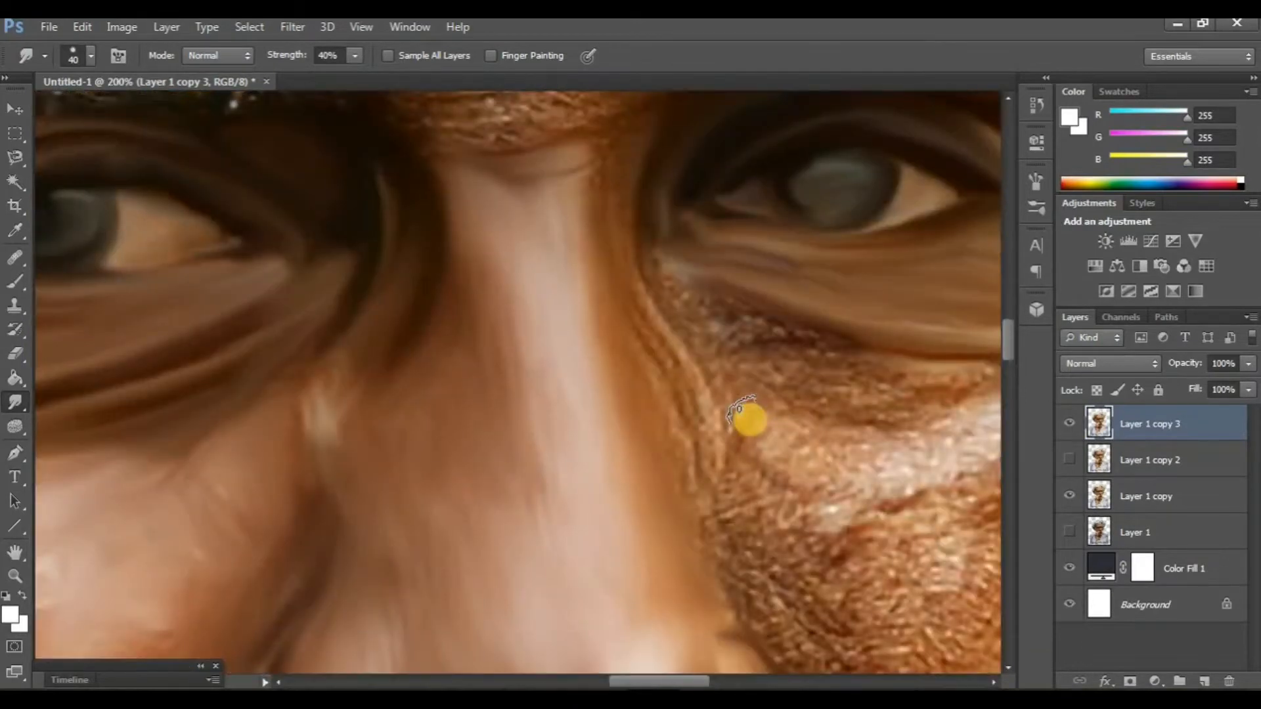
pyautogui.scroll(-2, 650, 411)
pyautogui.hscroll(2, 650, 412)
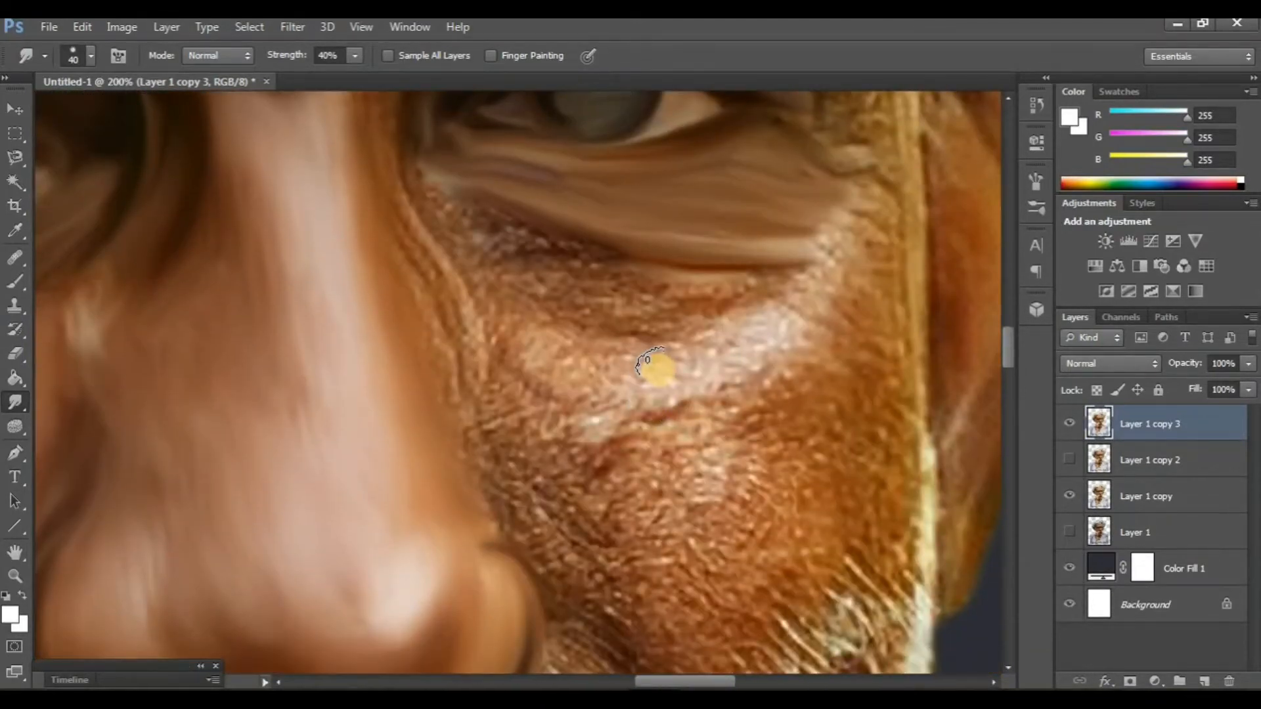
pyautogui.moveTo(659, 371); pyautogui.dragTo(642, 386)
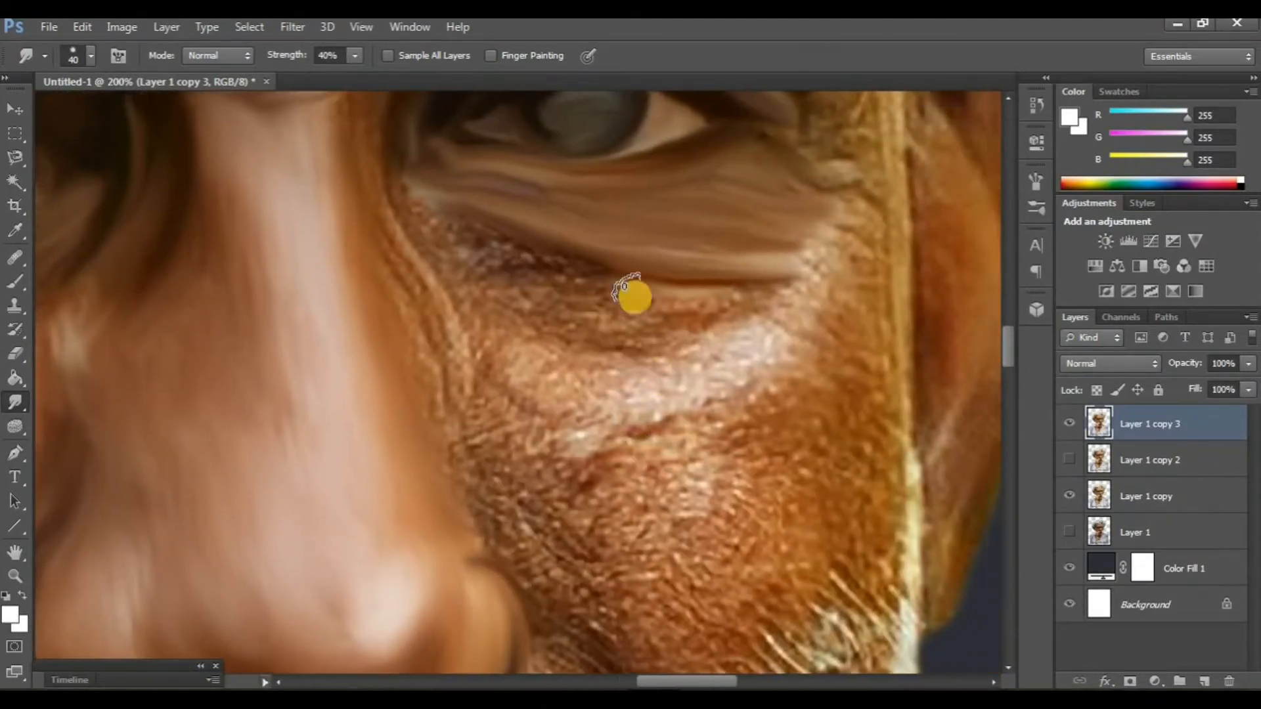
pyautogui.moveTo(633, 296)
pyautogui.mouseDown()
pyautogui.moveTo(693, 302)
pyautogui.moveTo(606, 290)
pyautogui.moveTo(681, 317)
pyautogui.moveTo(567, 293)
pyautogui.moveTo(637, 332)
pyautogui.moveTo(594, 330)
pyautogui.moveTo(532, 303)
pyautogui.moveTo(479, 255)
pyautogui.mouseUp()
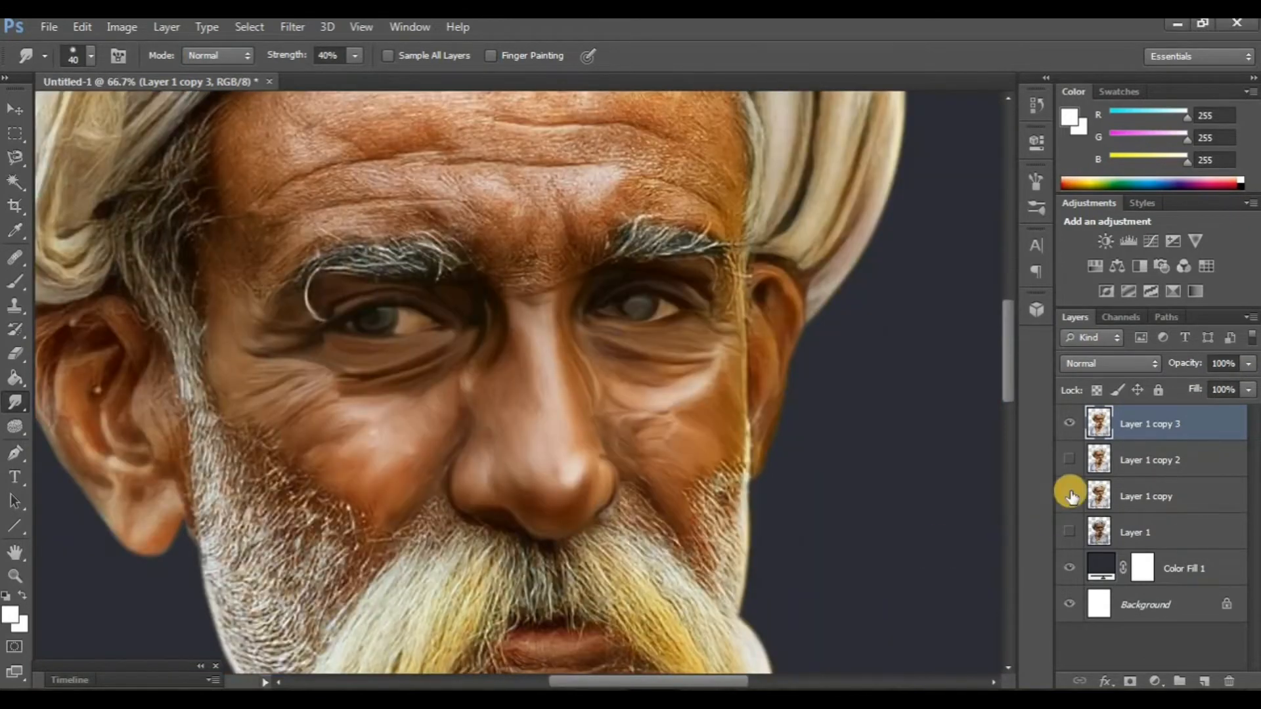
# Compare the smudged cheeks, eyes and nose with the original skin by toggling the visibility of Layer 1 copy 3.
pyautogui.click(1071, 496)
pyautogui.click(1065, 427)
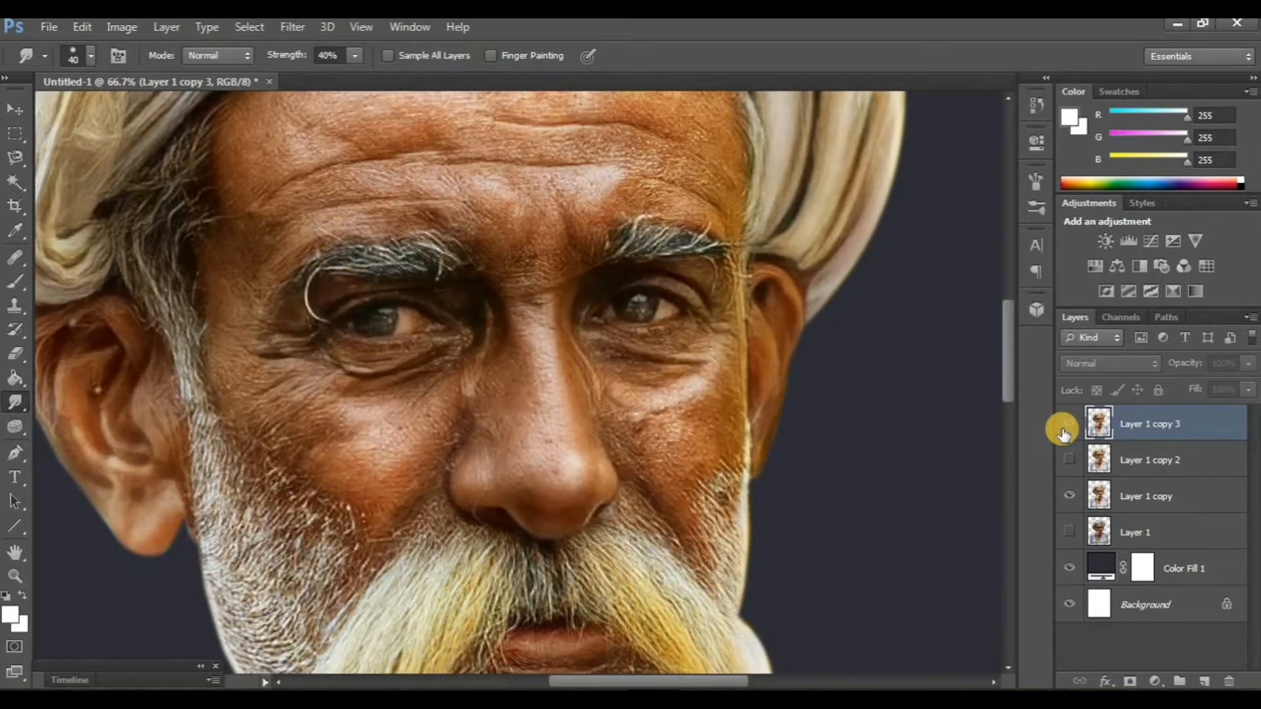
pyautogui.click(1065, 427)
pyautogui.click(1065, 427)
pyautogui.click(1065, 427)
pyautogui.hotkey('ctrl', 'j')
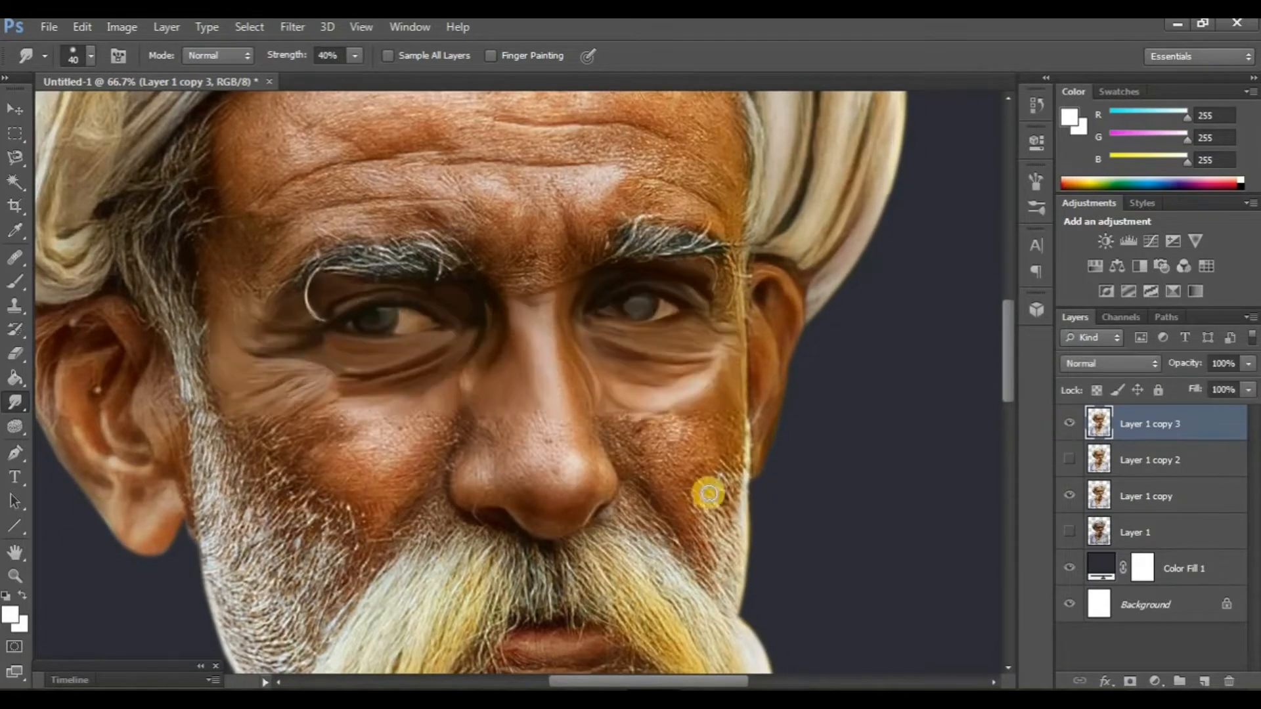
# Hide Layer 1 copy 3 beneath its duplicate, Layer 1 copy 4, and choose the three-dot 11 px brush preset.
pyautogui.click(1069, 461)
pyautogui.scroll(3, 467, 378)
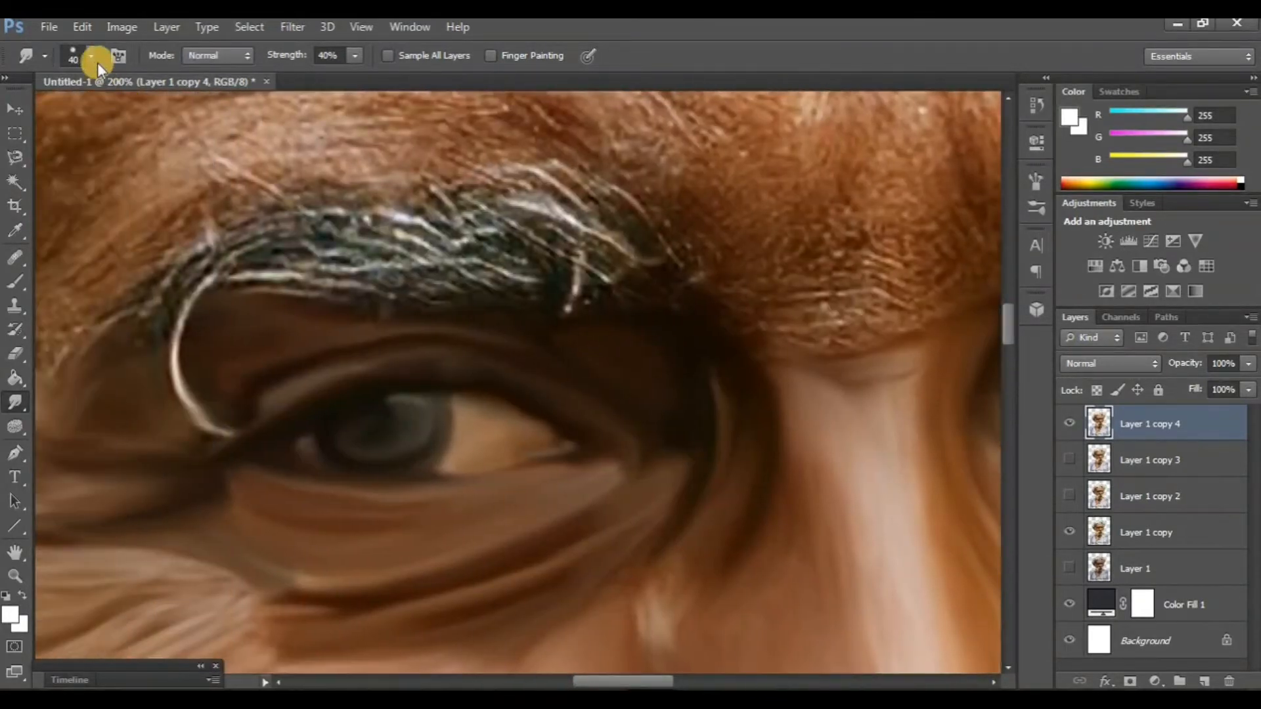
pyautogui.click(92, 57)
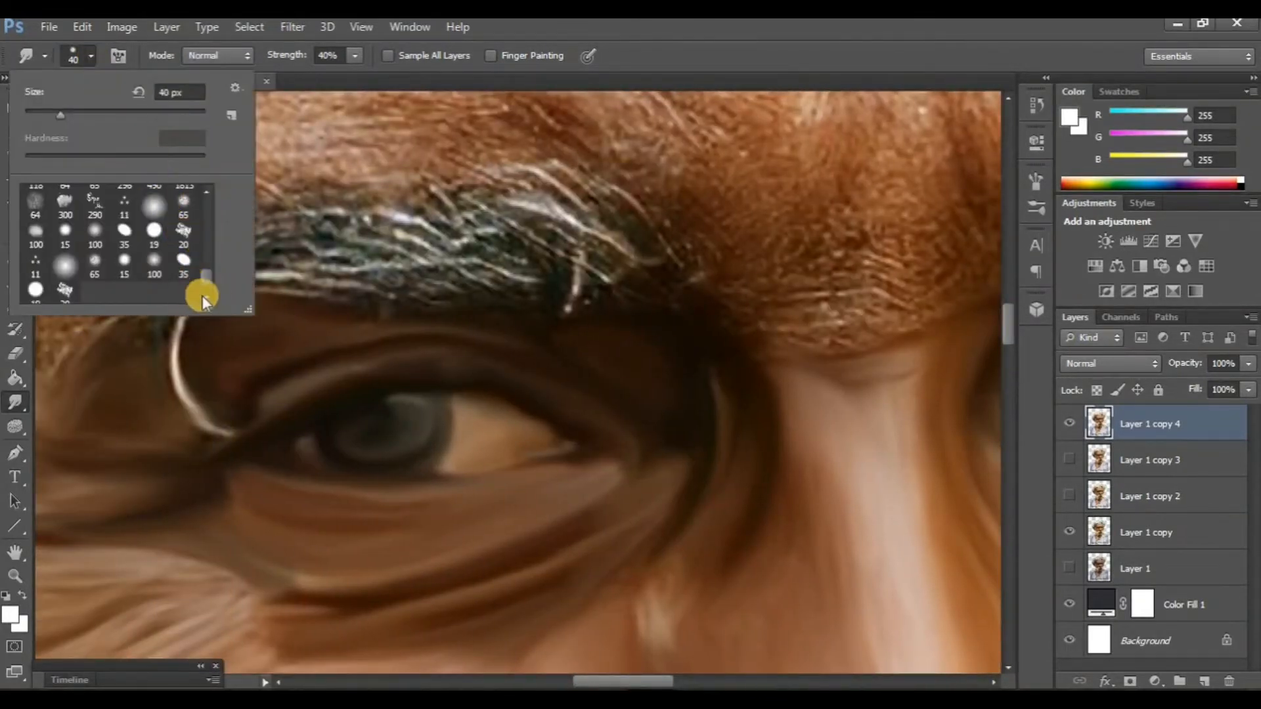
pyautogui.scroll(2, 183, 267)
pyautogui.doubleClick(113, 217)
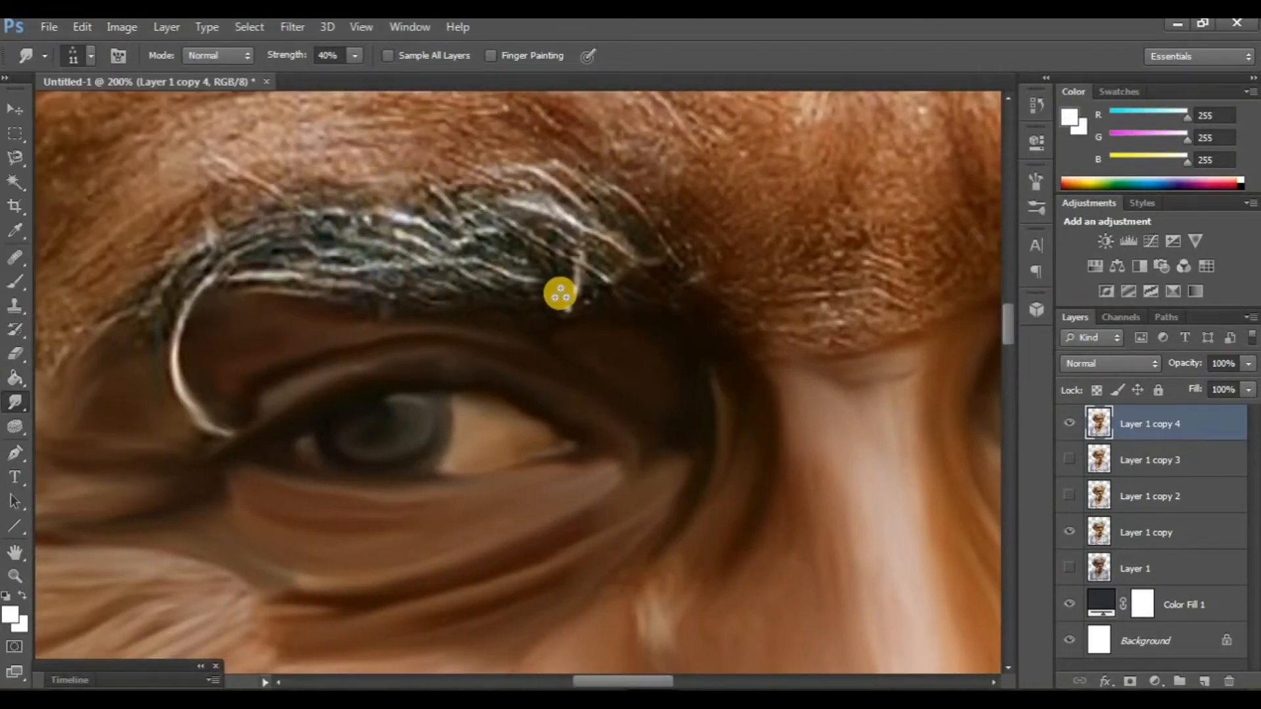
# Smudge the hairs of the man's right eyebrow, starting with a 15 px brush at 60% strength and refining with 10 px at 80%.
pyautogui.scroll(-1, 565, 270)
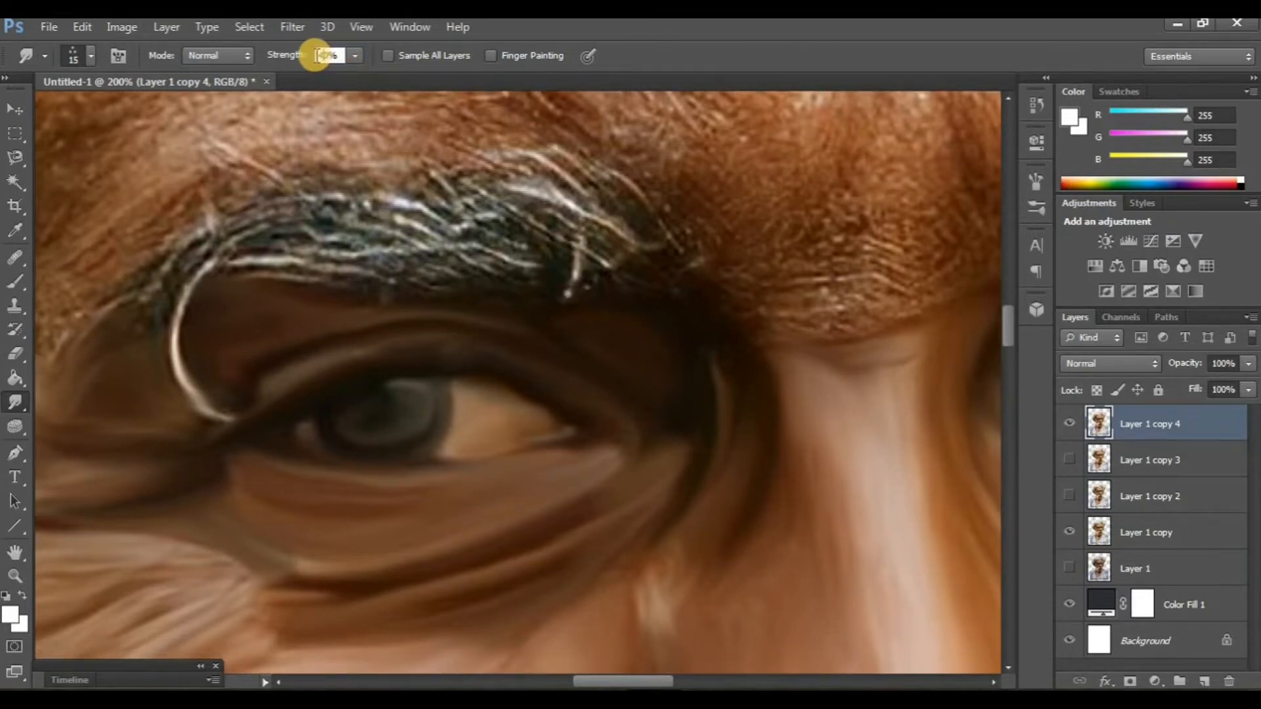
pyautogui.write('60')
pyautogui.scroll(2, 565, 309)
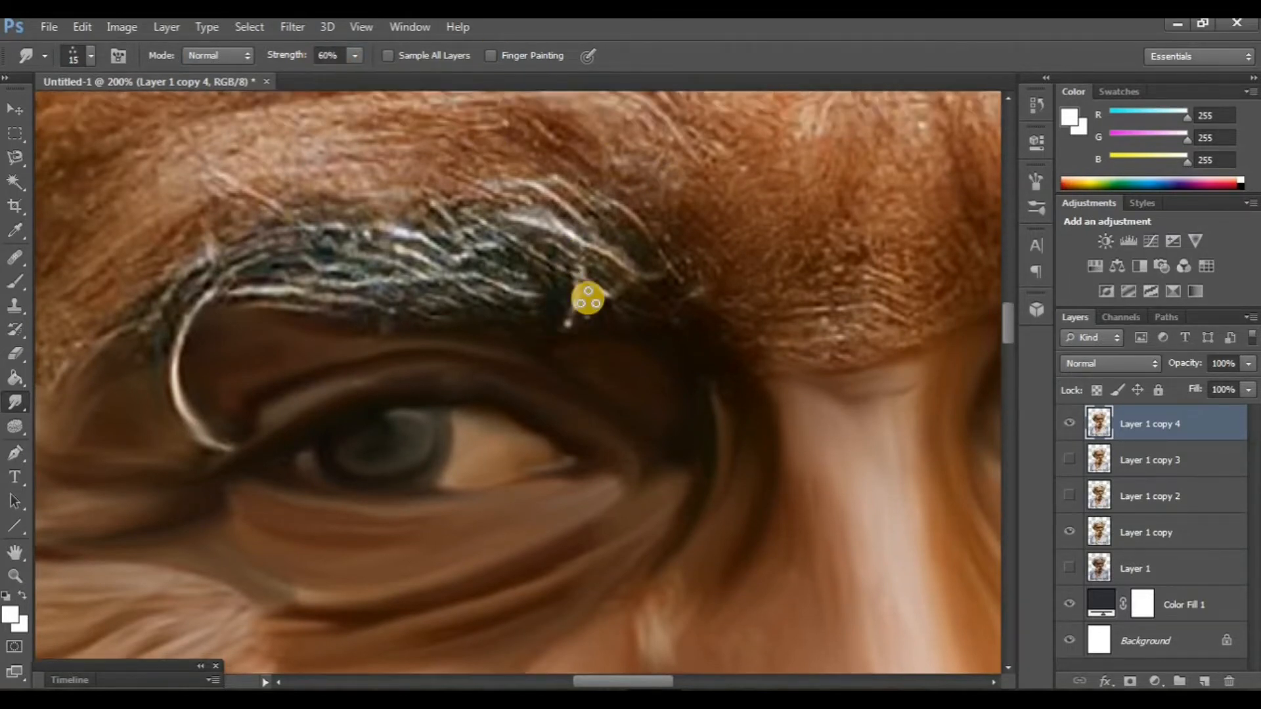
pyautogui.moveTo(628, 269)
pyautogui.mouseDown()
pyautogui.moveTo(573, 207)
pyautogui.moveTo(656, 286)
pyautogui.moveTo(479, 243)
pyautogui.mouseUp()
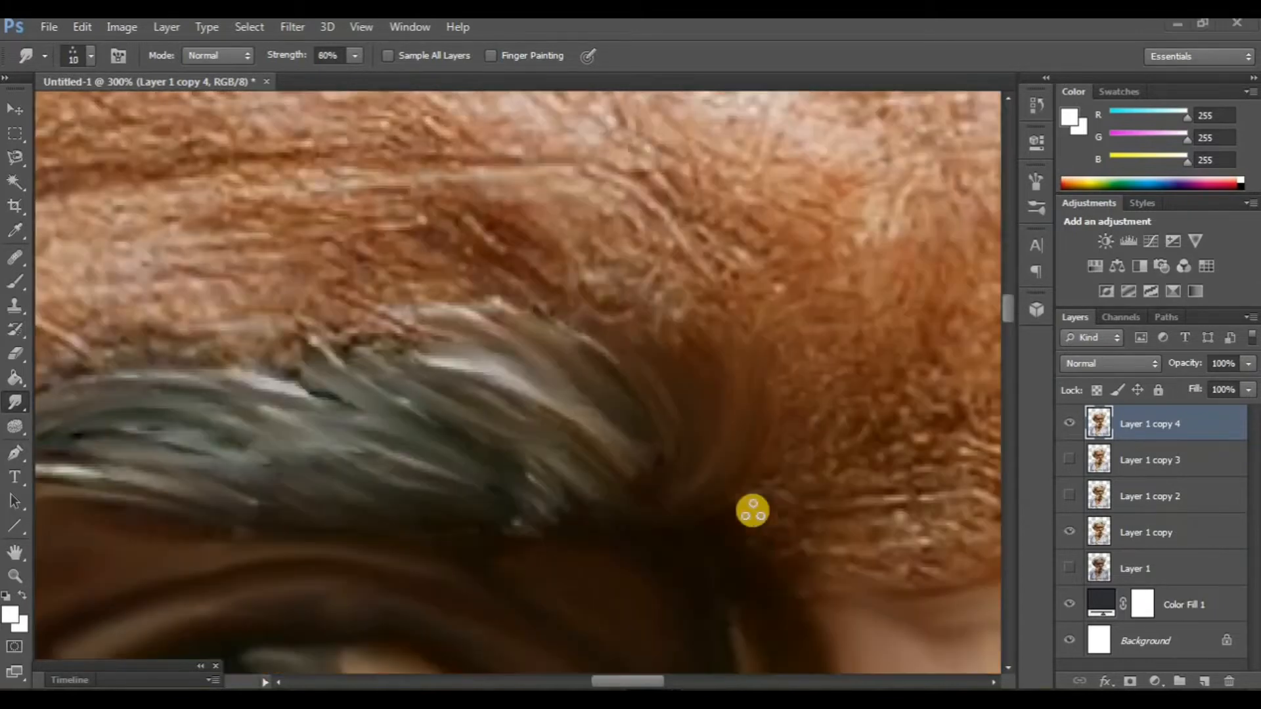
# Smudge the man's left eyebrow hairs along their growth direction with the 10 px three-dot brush at 80% strength.
pyautogui.hscroll(10, 679, 411)
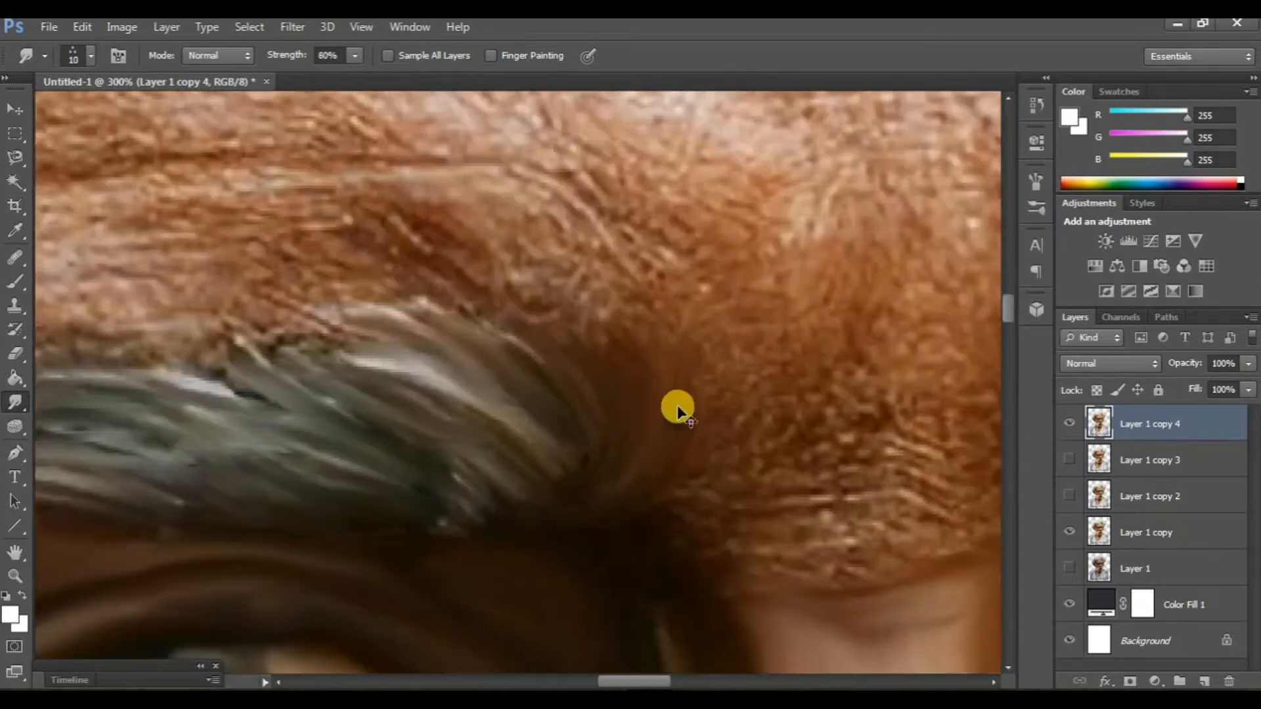
pyautogui.hscroll(3, 584, 434)
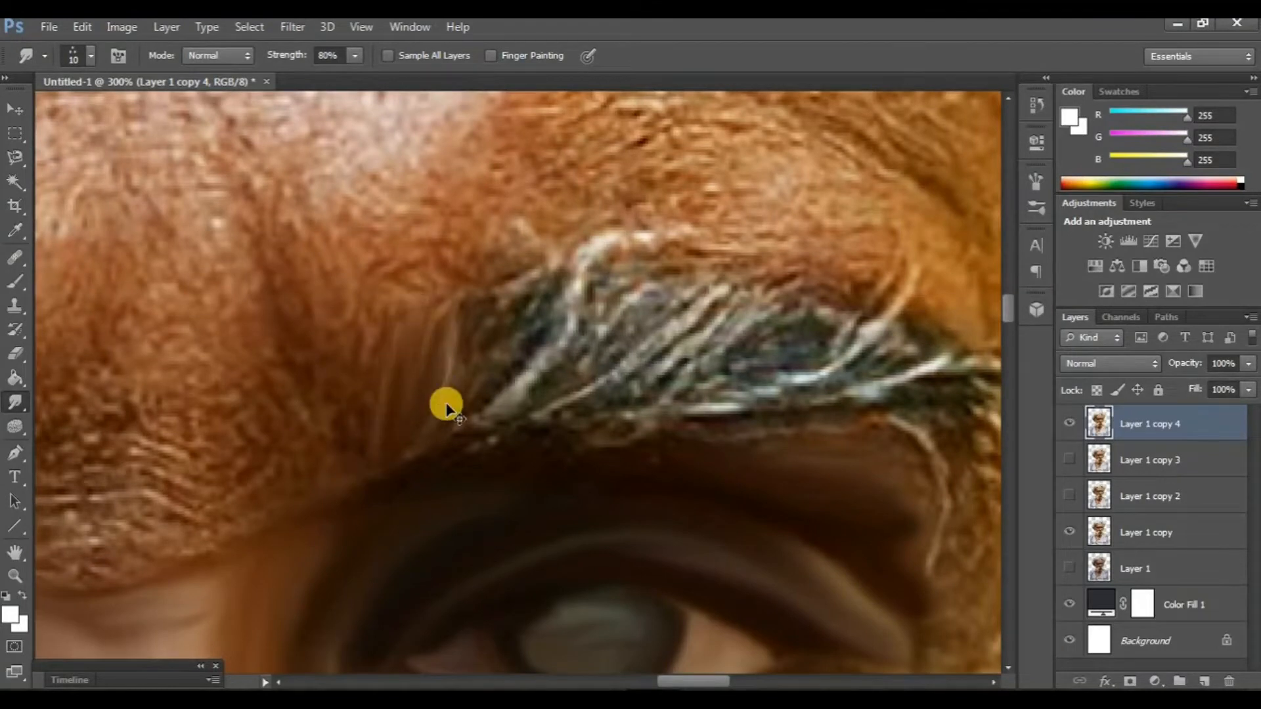
pyautogui.hscroll(1, 445, 402)
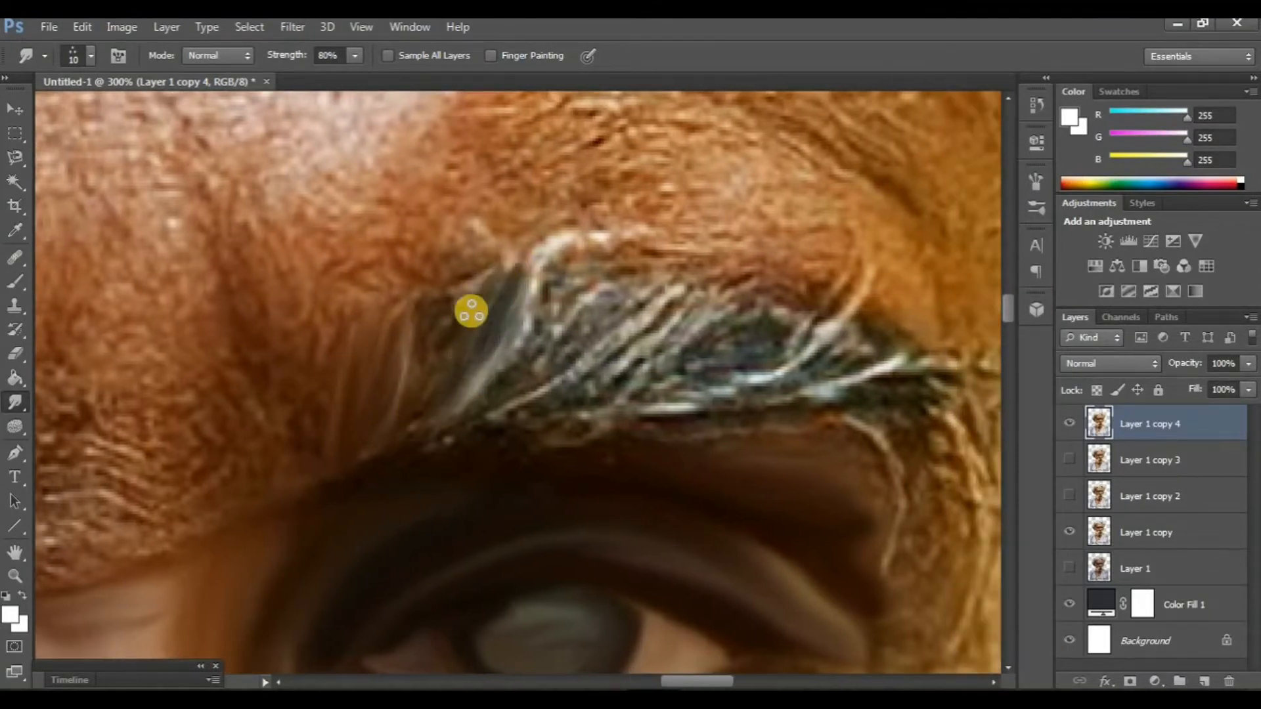
pyautogui.hscroll(1, 478, 405)
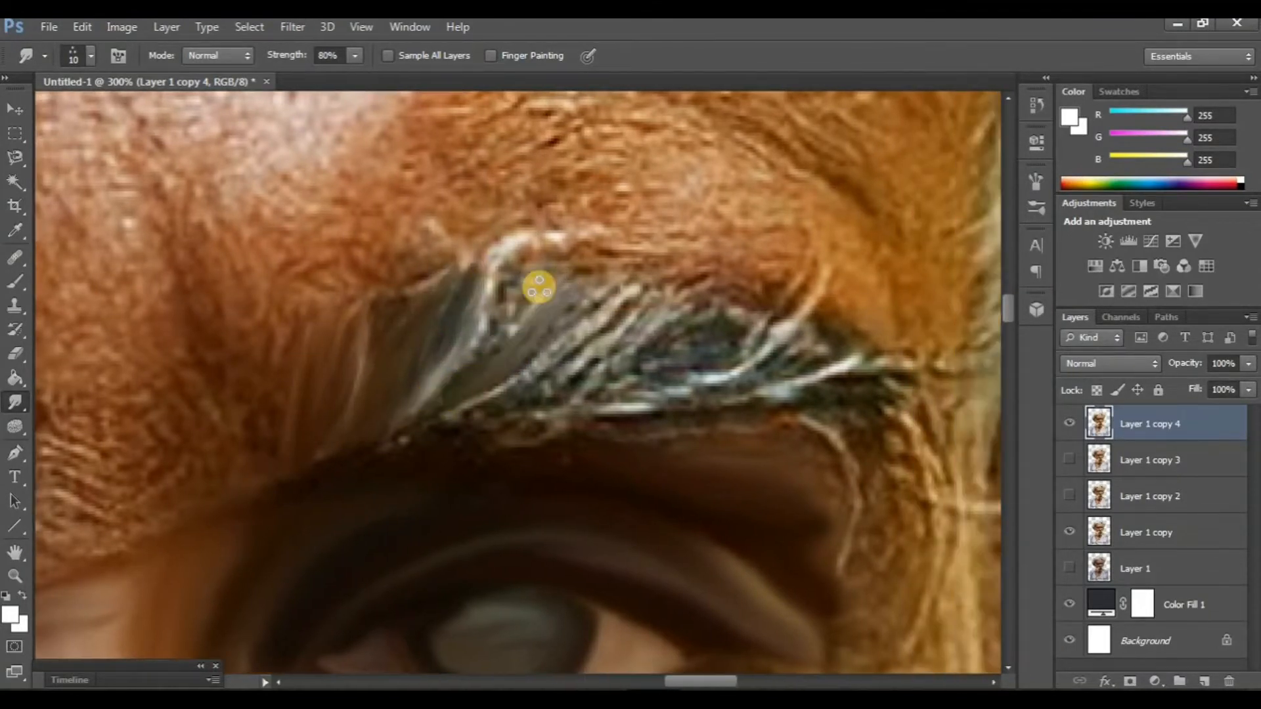
pyautogui.hscroll(1, 525, 335)
pyautogui.moveTo(450, 387)
pyautogui.mouseDown()
pyautogui.moveTo(578, 304)
pyautogui.moveTo(462, 401)
pyautogui.moveTo(594, 330)
pyautogui.moveTo(606, 340)
pyautogui.moveTo(545, 373)
pyautogui.moveTo(603, 316)
pyautogui.moveTo(473, 335)
pyautogui.moveTo(527, 307)
pyautogui.moveTo(414, 356)
pyautogui.moveTo(458, 253)
pyautogui.moveTo(452, 318)
pyautogui.mouseUp()
pyautogui.scroll(-3, 625, 475)
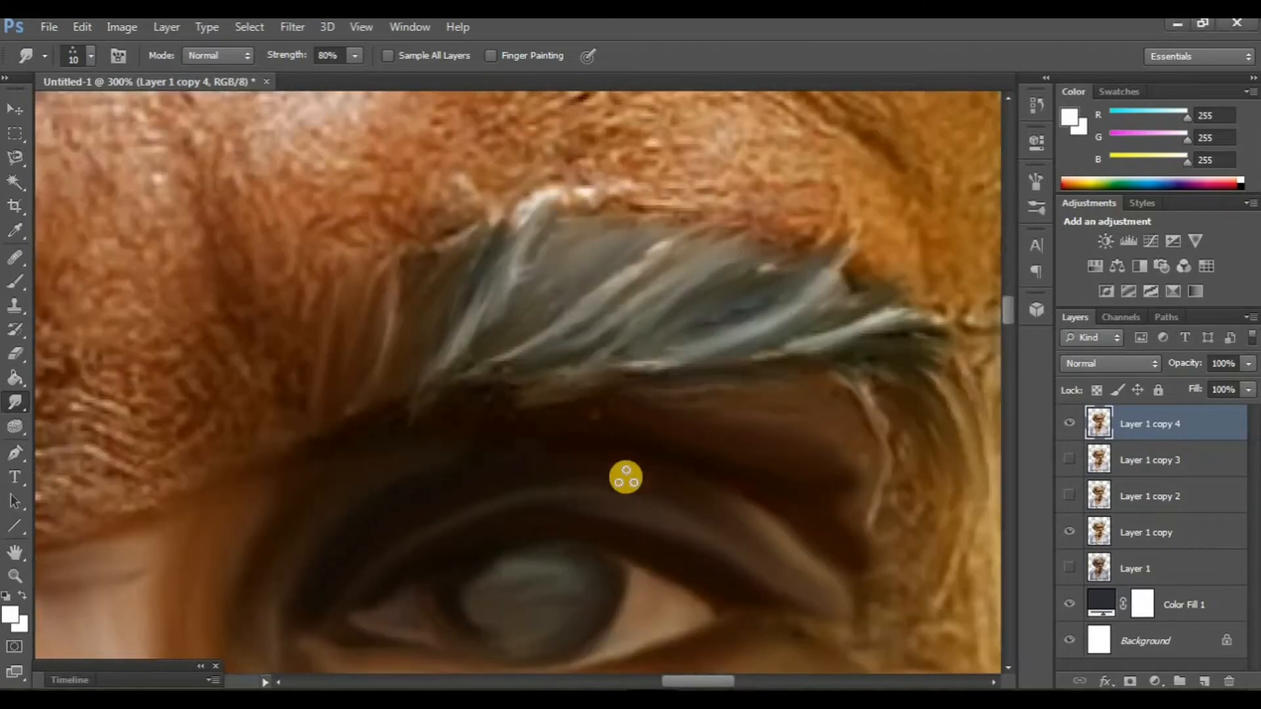
# Compare the smudged eyebrows with the original portrait by toggling the visibility of Layer 1 copy 4.
pyautogui.scroll(-2, 652, 451)
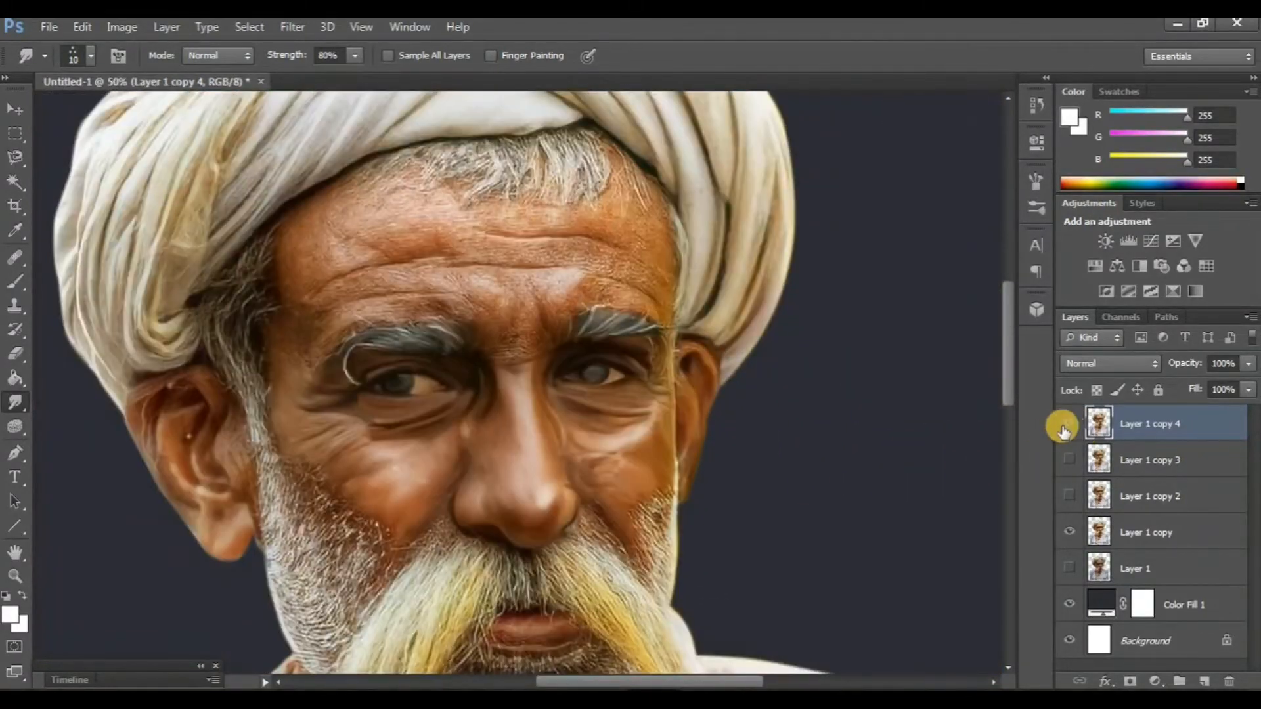
pyautogui.click(1064, 427)
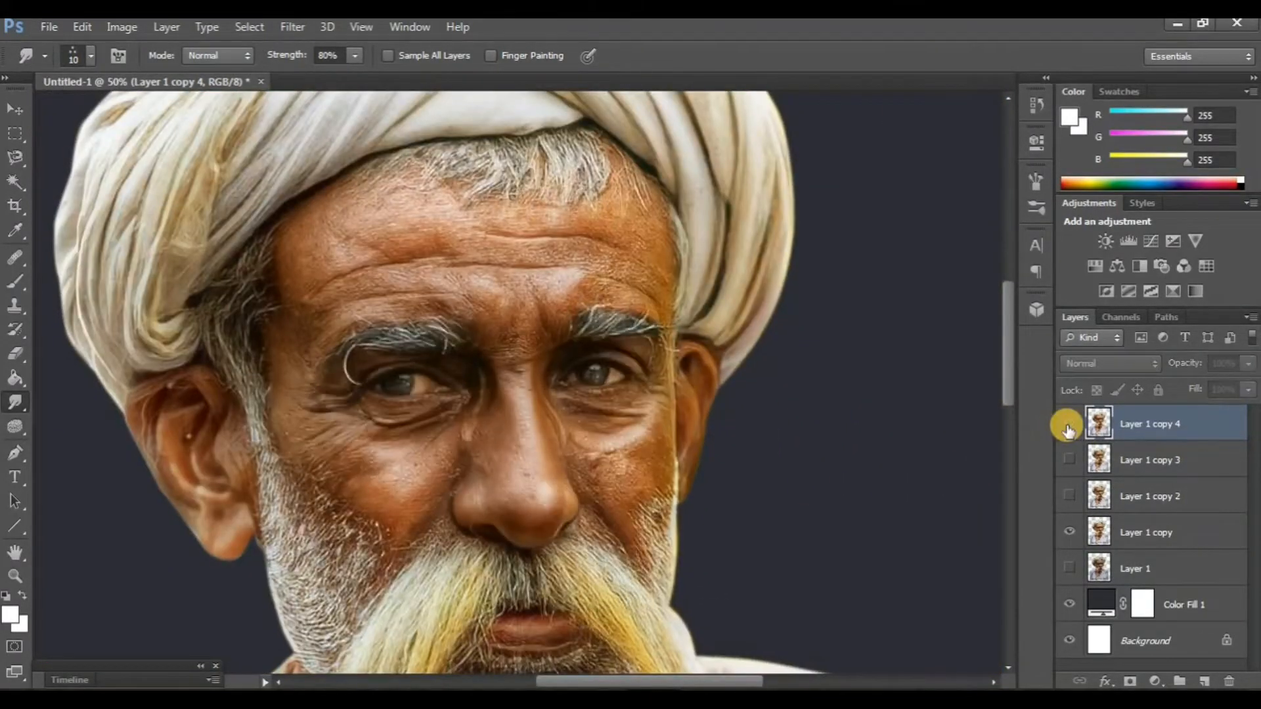
pyautogui.click(1066, 425)
pyautogui.click(1066, 425)
pyautogui.click(1066, 424)
# Smudge the upper forehead and its creases smooth with the 65 px brush preset at 50% strength.
pyautogui.scroll(2, 575, 412)
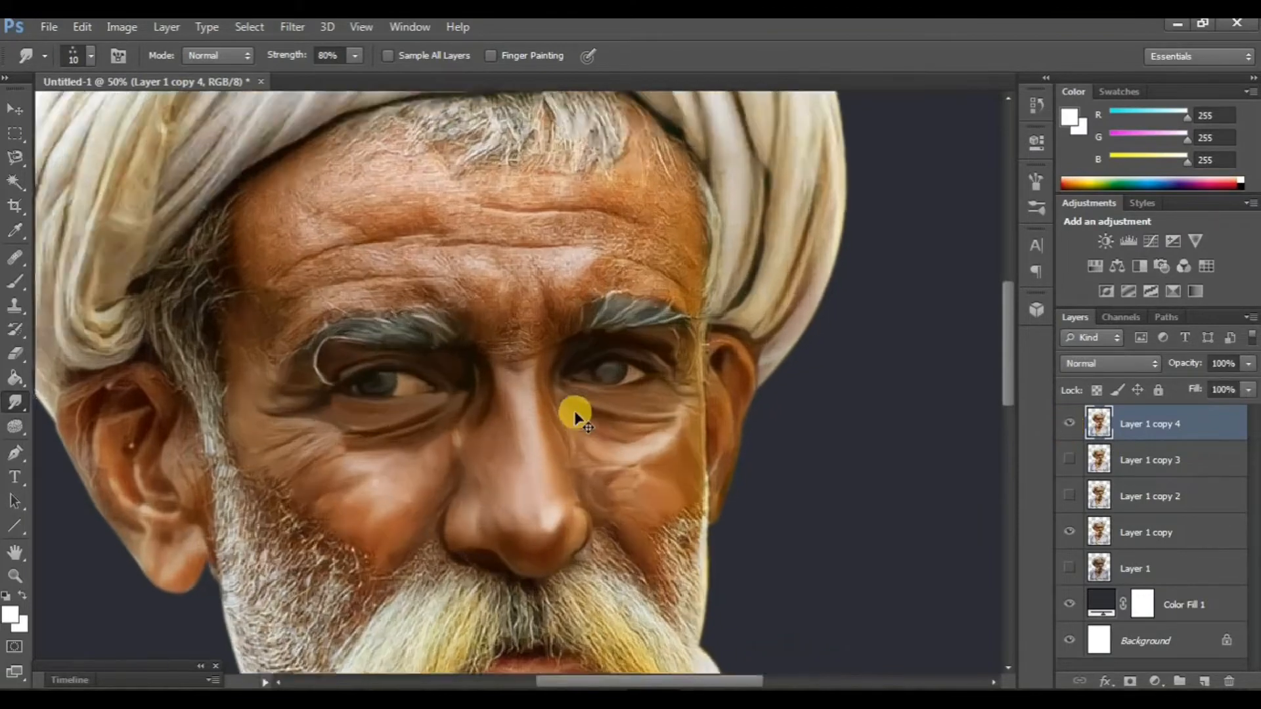
pyautogui.scroll(6, 575, 415)
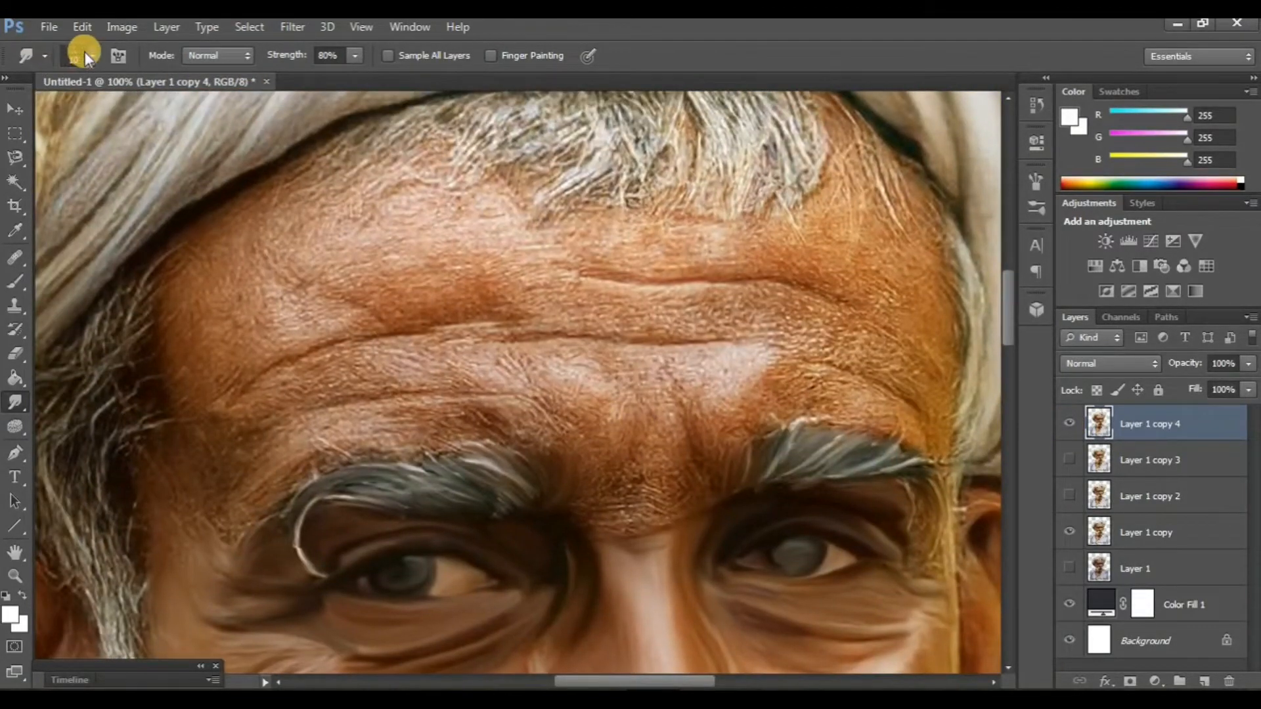
pyautogui.click(84, 52)
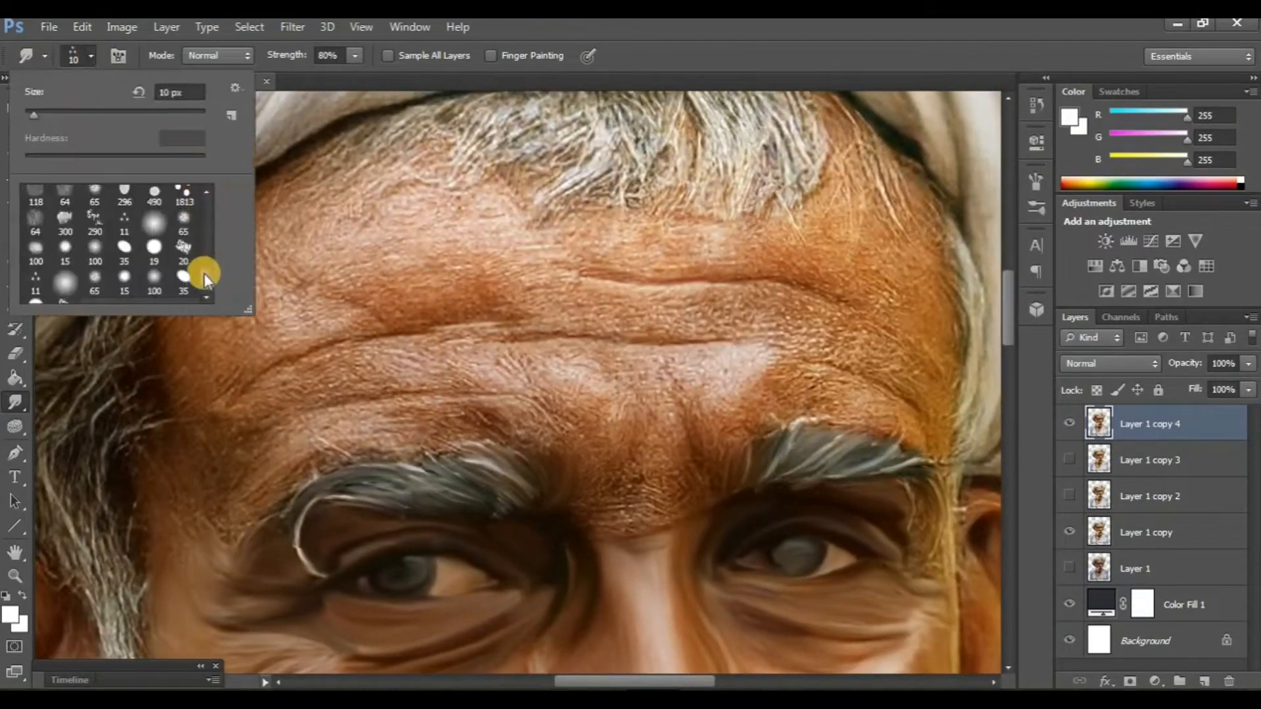
pyautogui.doubleClick(95, 275)
pyautogui.scroll(-1, 640, 415)
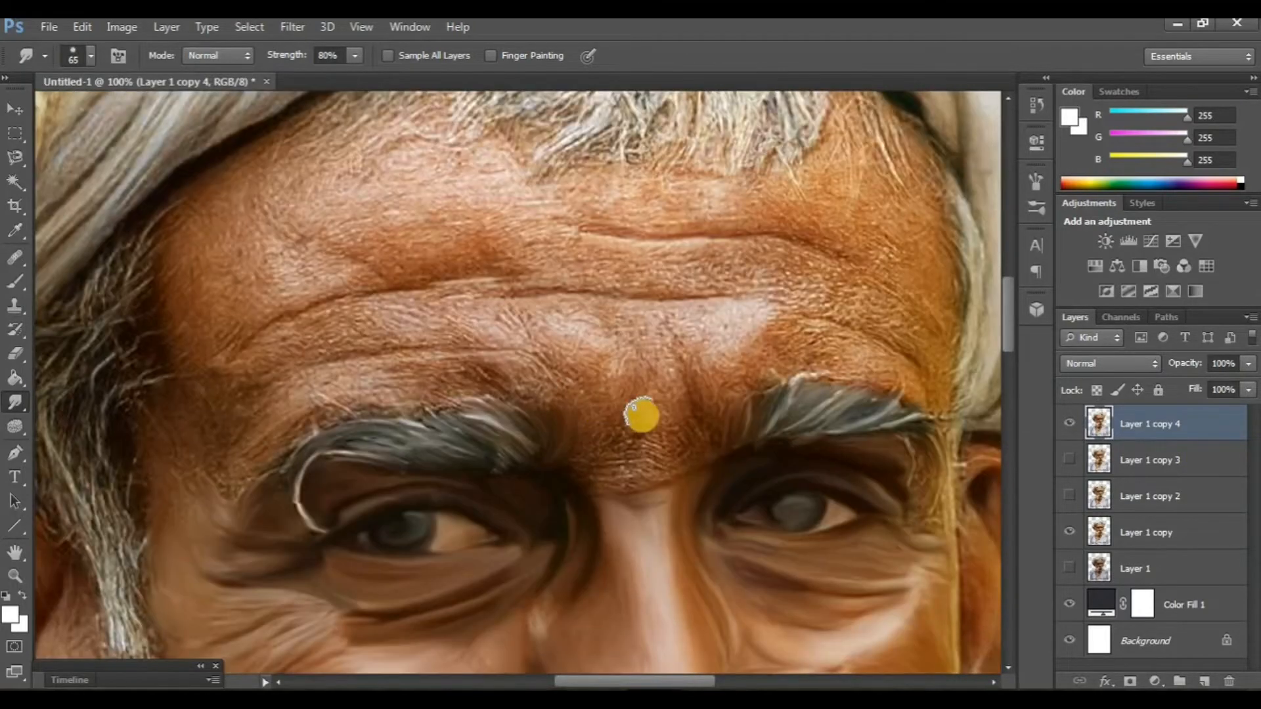
pyautogui.hotkey('ctrl', '+')
pyautogui.hotkey('ctrl', '-')
pyautogui.hscroll(2, 676, 383)
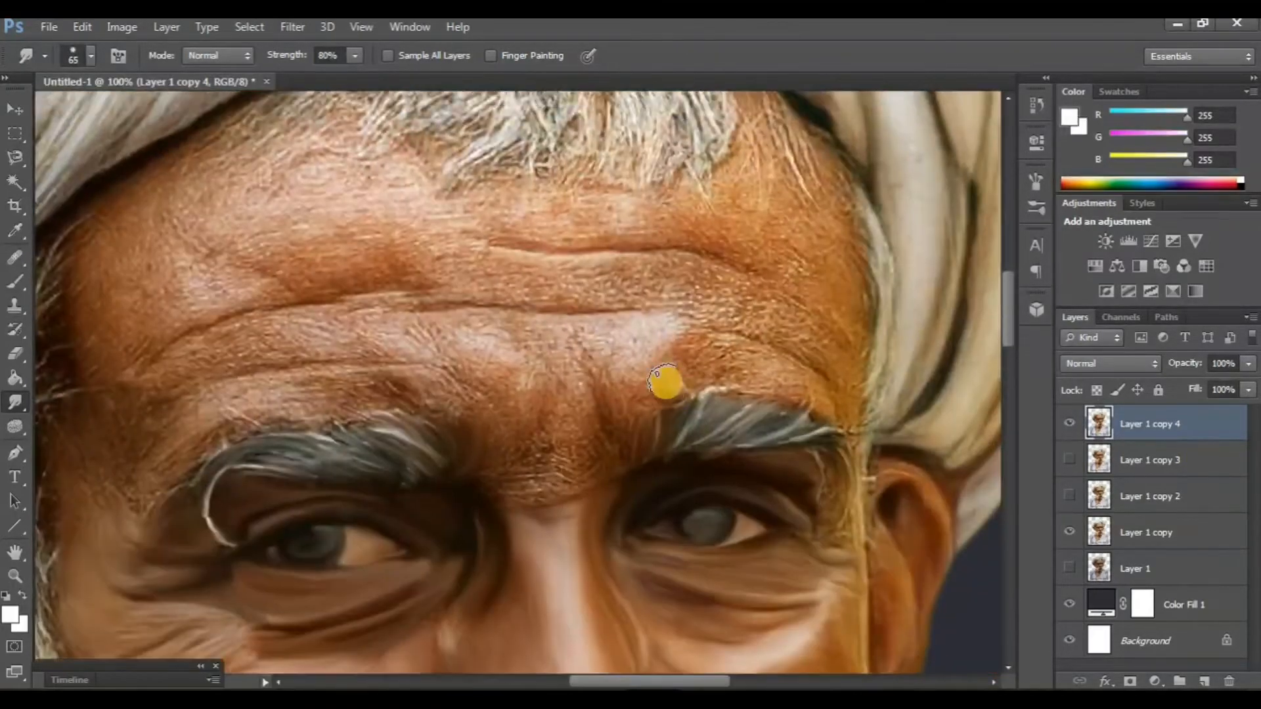
pyautogui.scroll(2, 665, 385)
pyautogui.moveTo(484, 302)
pyautogui.mouseDown()
pyautogui.moveTo(689, 302)
pyautogui.moveTo(736, 320)
pyautogui.mouseUp()
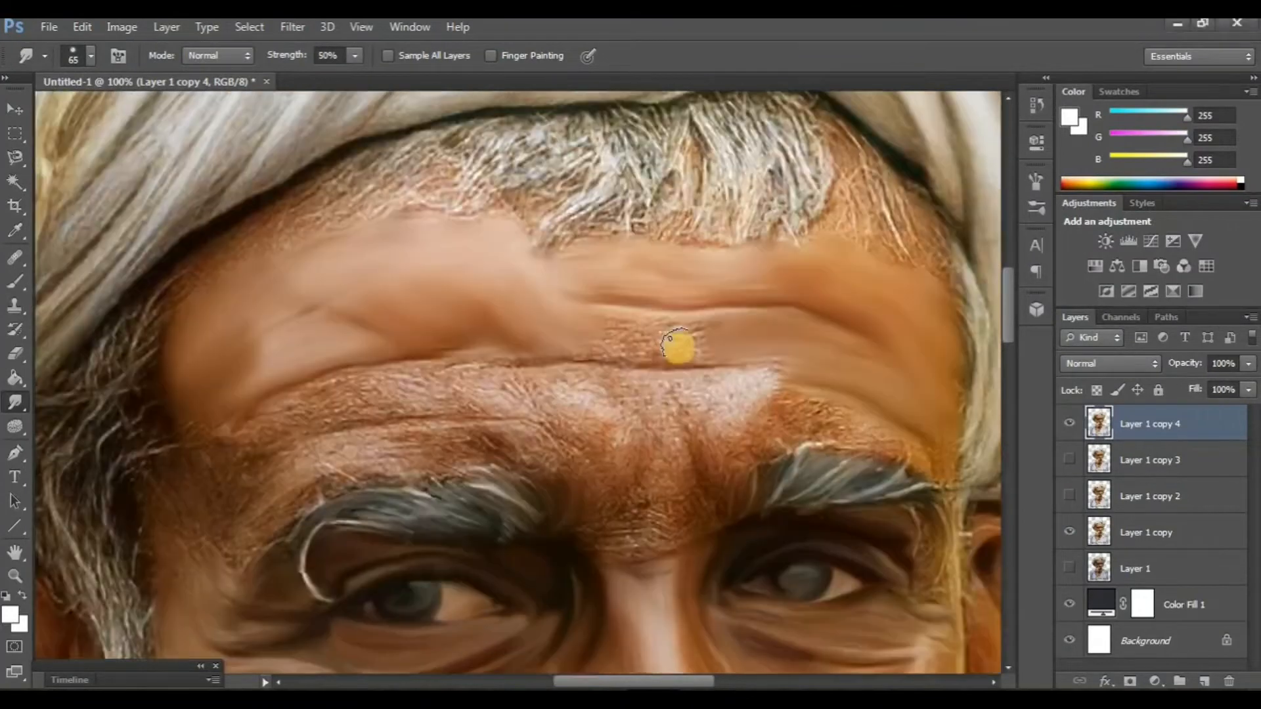
pyautogui.moveTo(677, 347)
pyautogui.mouseDown()
pyautogui.moveTo(690, 346)
pyautogui.moveTo(593, 341)
pyautogui.moveTo(639, 329)
pyautogui.moveTo(582, 326)
pyautogui.mouseUp()
# Smudge the lower forehead above the right eyebrow and the skin between the eyebrows at 50% strength, reducing the brush to 60 px.
pyautogui.hscroll(-2, 543, 358)
pyautogui.scroll(-1, 543, 357)
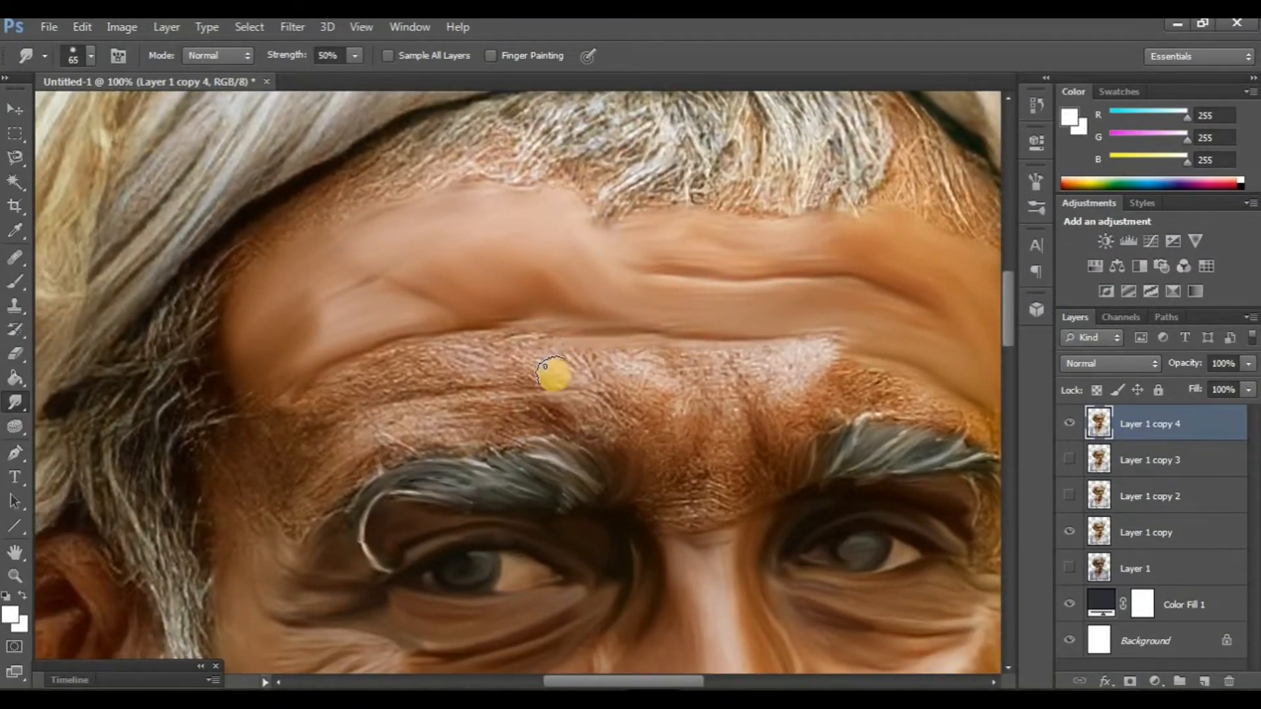
pyautogui.hscroll(-1, 507, 367)
pyautogui.moveTo(498, 357)
pyautogui.mouseDown()
pyautogui.moveTo(557, 336)
pyautogui.moveTo(468, 341)
pyautogui.mouseUp()
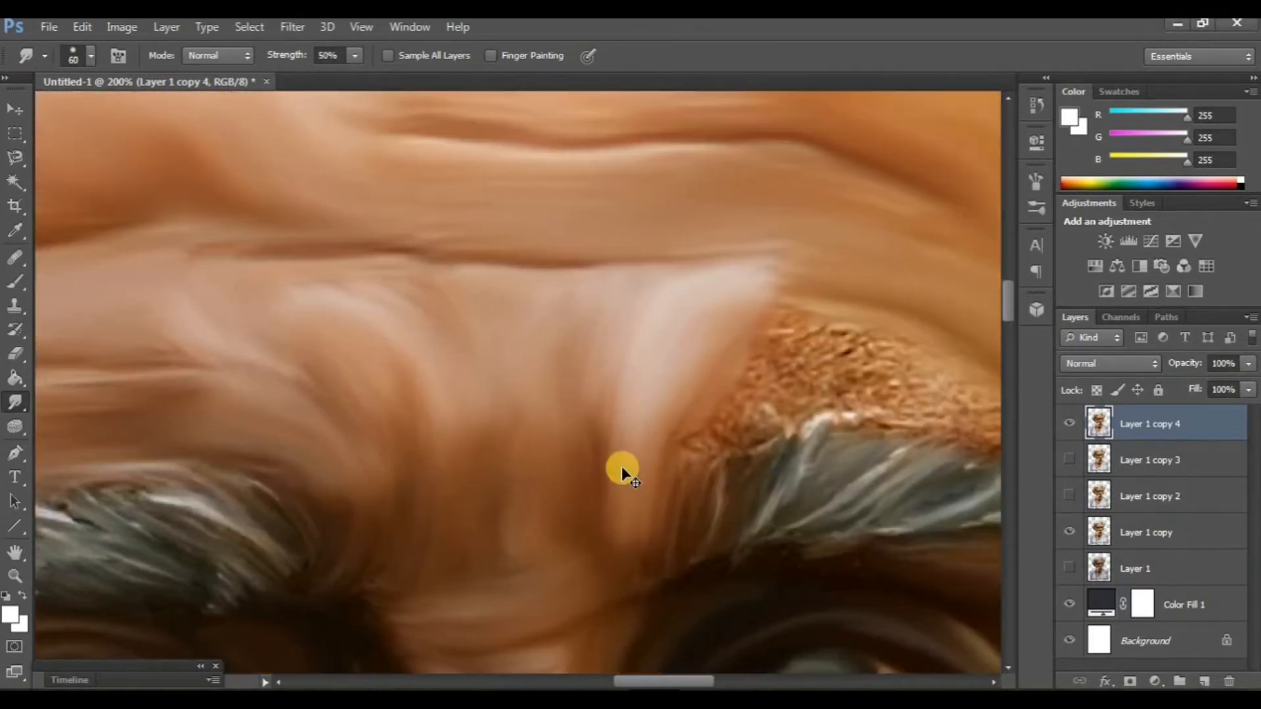
# Smudge the skin above the man's left eyebrow and towards the temple smooth with the 60 px brush at 50% strength.
pyautogui.hscroll(3, 622, 466)
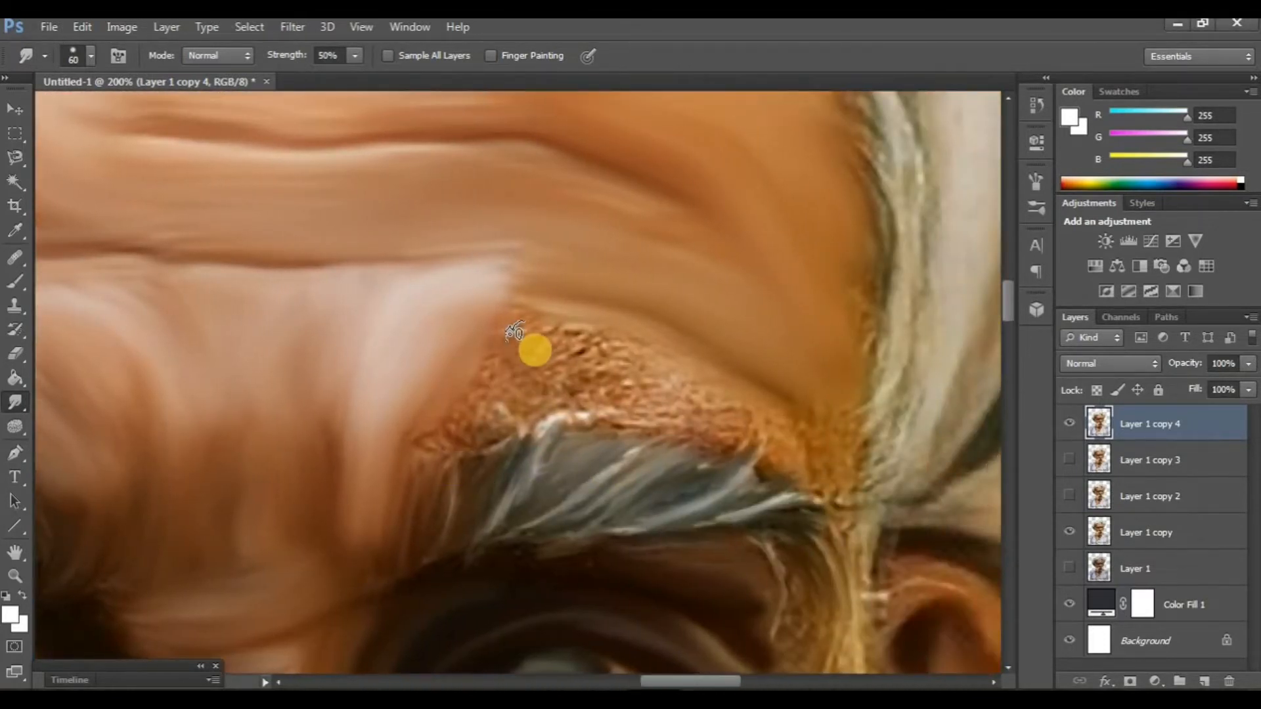
pyautogui.moveTo(548, 341)
pyautogui.mouseDown()
pyautogui.moveTo(475, 400)
pyautogui.moveTo(613, 356)
pyautogui.moveTo(604, 390)
pyautogui.moveTo(708, 403)
pyautogui.moveTo(572, 329)
pyautogui.moveTo(672, 361)
pyautogui.moveTo(657, 366)
pyautogui.moveTo(865, 380)
pyautogui.mouseUp()
pyautogui.hscroll(2, 734, 387)
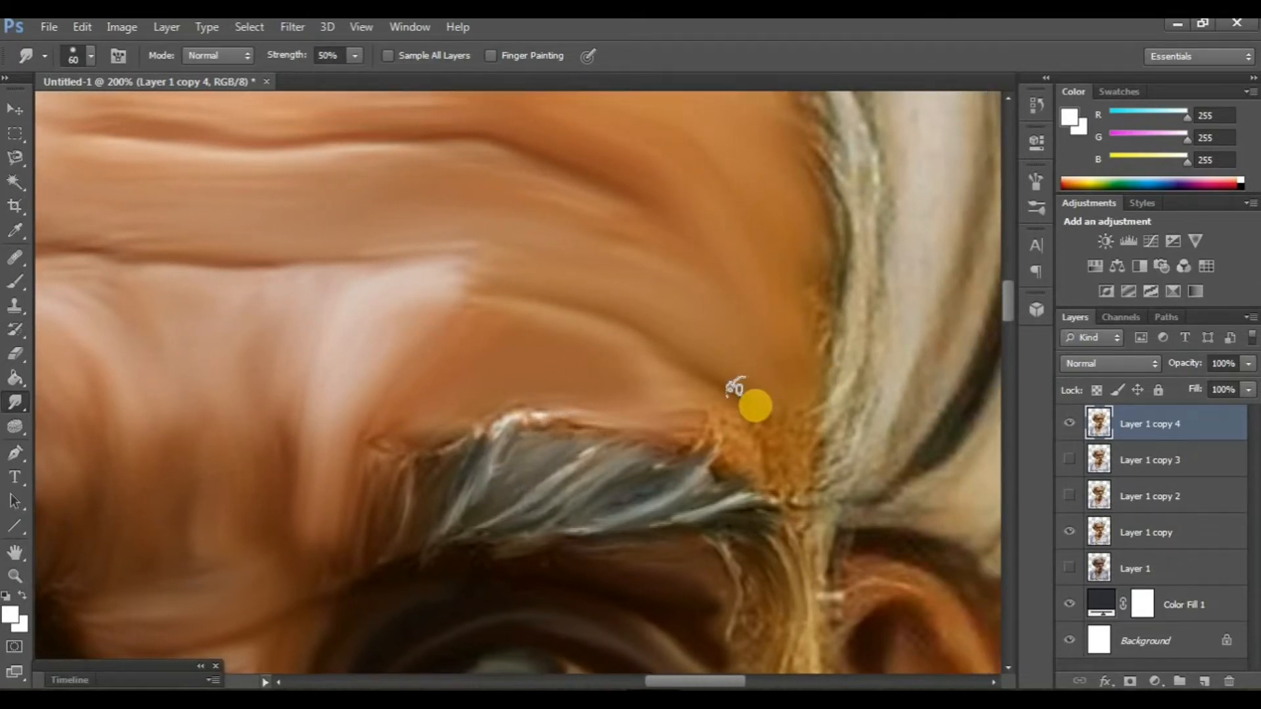
pyautogui.moveTo(755, 406)
pyautogui.mouseDown()
pyautogui.moveTo(734, 459)
pyautogui.moveTo(758, 424)
pyautogui.moveTo(790, 468)
pyautogui.moveTo(783, 290)
pyautogui.moveTo(816, 344)
pyautogui.moveTo(712, 452)
pyautogui.mouseUp()
# Reduce the brush to 25 px and blend the edges of the man's left eyebrow into the surrounding skin.
pyautogui.hotkey('ctrl', '+')
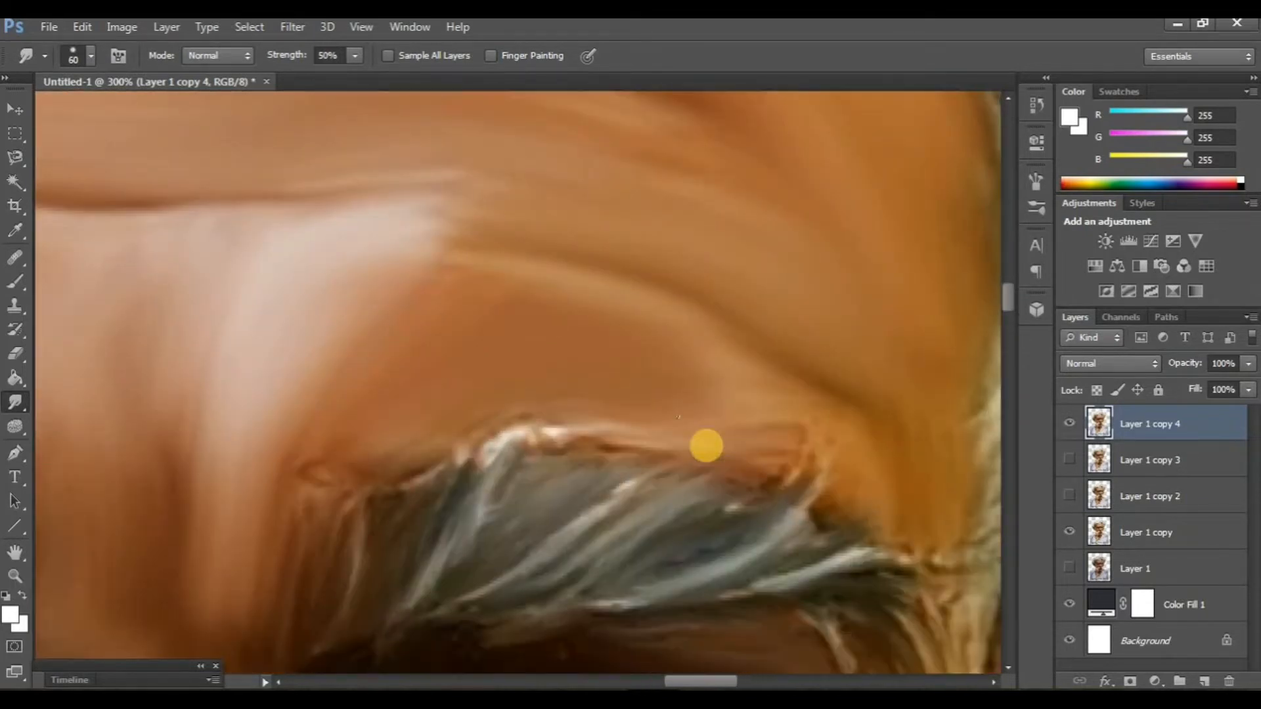
pyautogui.press('[')
pyautogui.moveTo(782, 490)
pyautogui.mouseDown()
pyautogui.moveTo(805, 464)
pyautogui.moveTo(523, 467)
pyautogui.moveTo(593, 523)
pyautogui.mouseUp()
pyautogui.press('[')
pyautogui.scroll(-1, 593, 523)
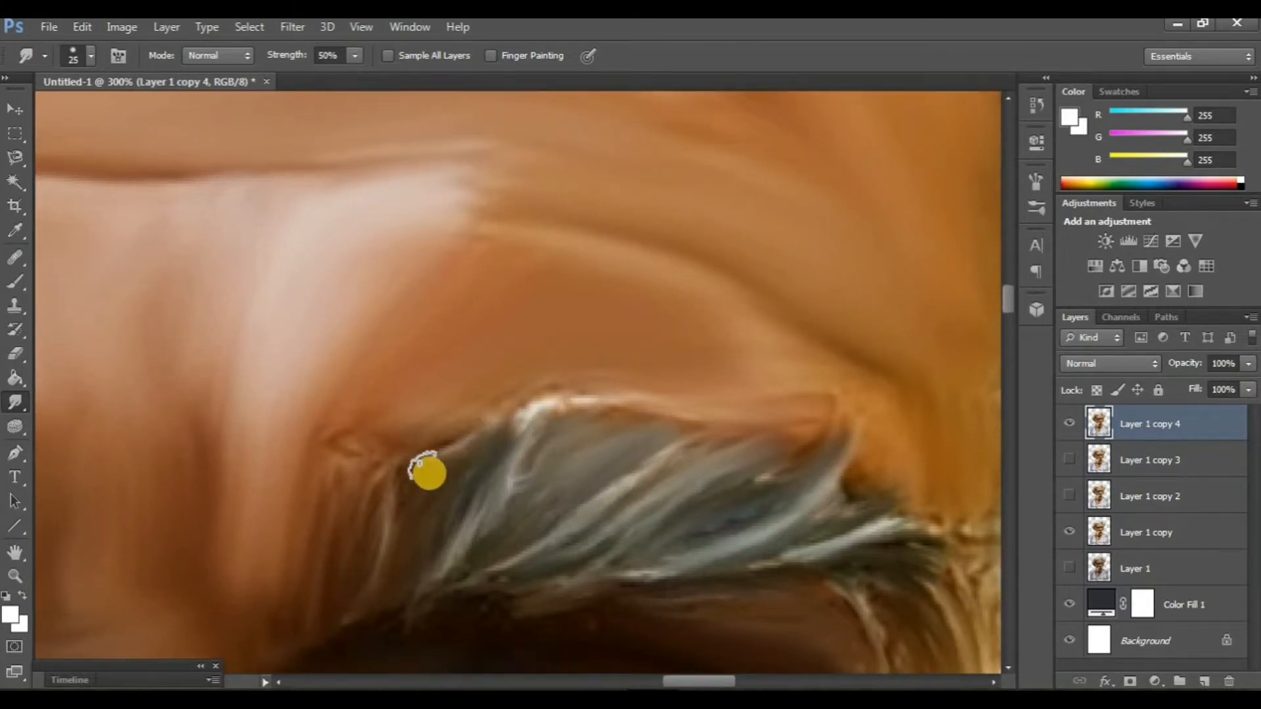
pyautogui.scroll(-3, 667, 499)
pyautogui.hscroll(3, 668, 499)
pyautogui.scroll(-3, 809, 499)
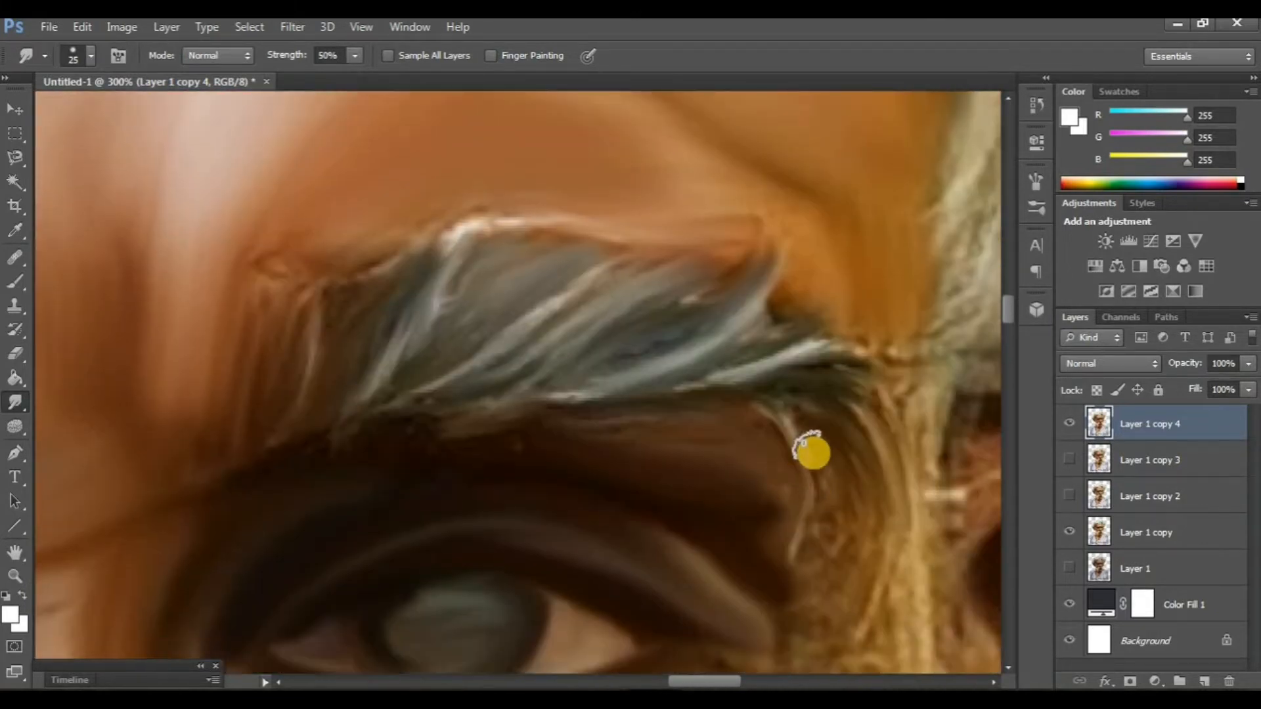
pyautogui.hscroll(-2, 698, 341)
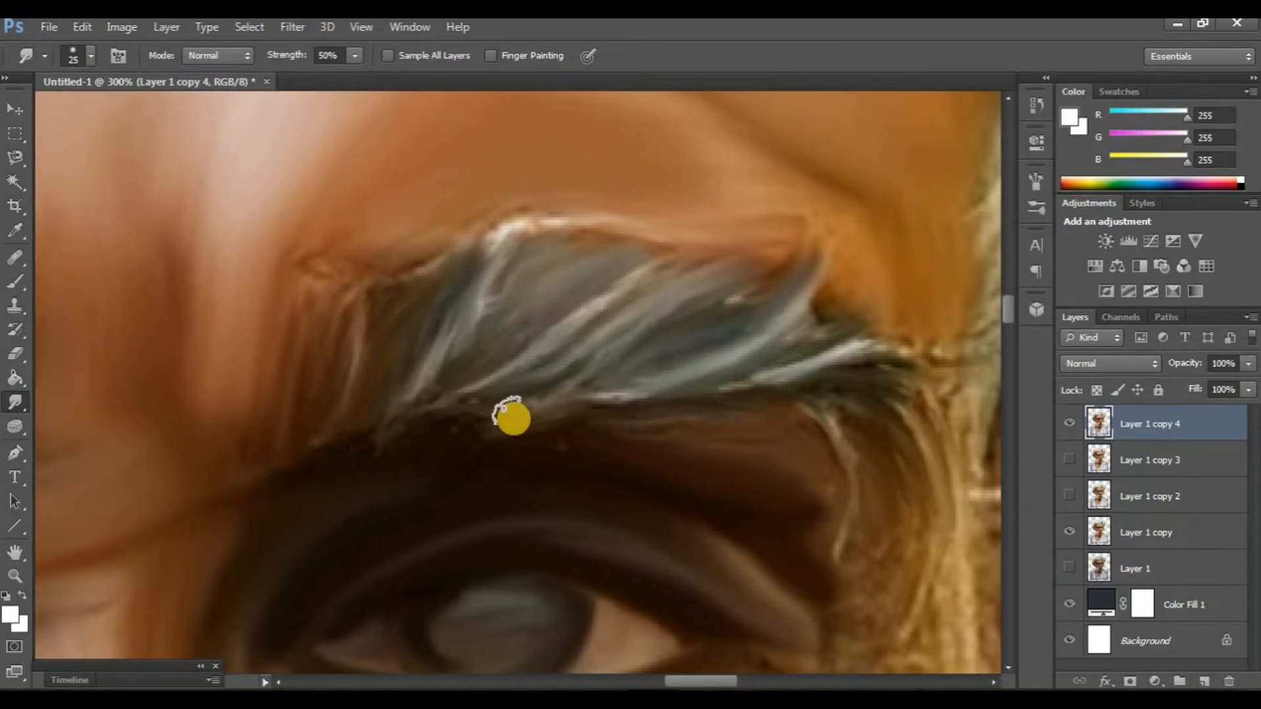
# Blend the skin at the nose bridge and around the man's right eyebrow with the 25 px brush at 50% strength.
pyautogui.hscroll(-2, 587, 438)
pyautogui.hscroll(-7, 586, 438)
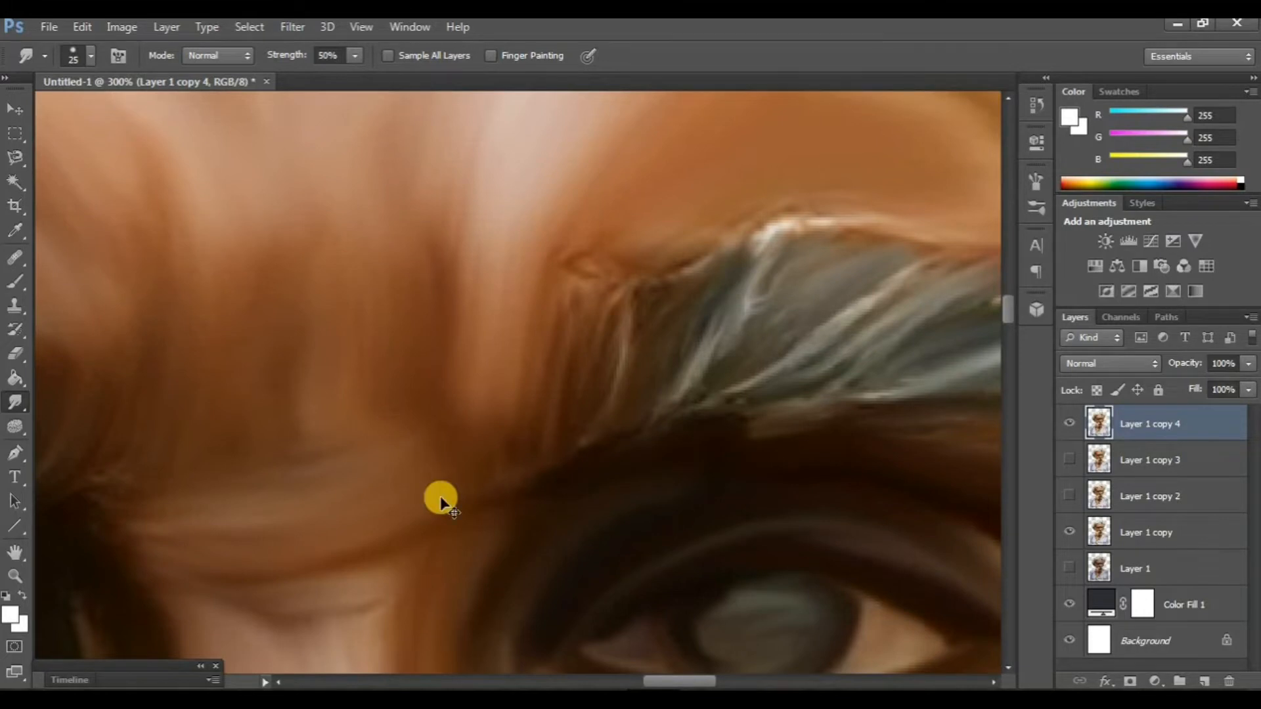
pyautogui.hscroll(-18, 440, 502)
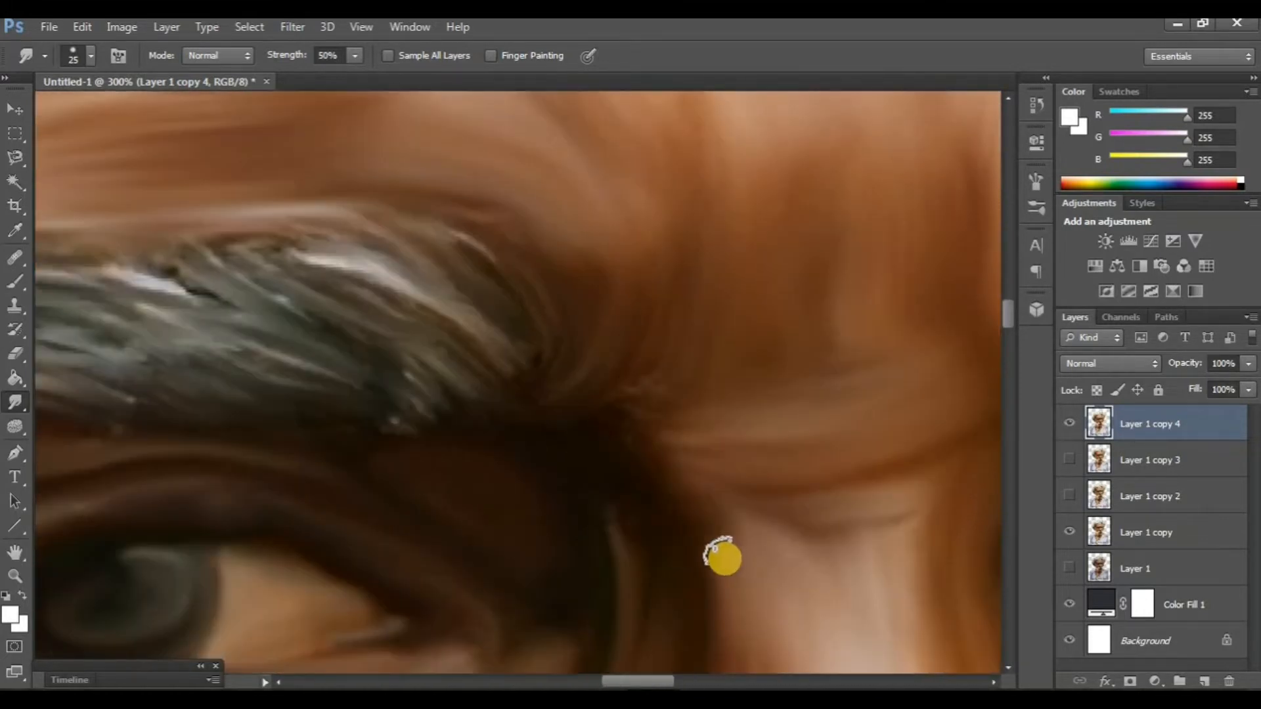
pyautogui.scroll(-2, 554, 506)
pyautogui.hscroll(-7, 439, 433)
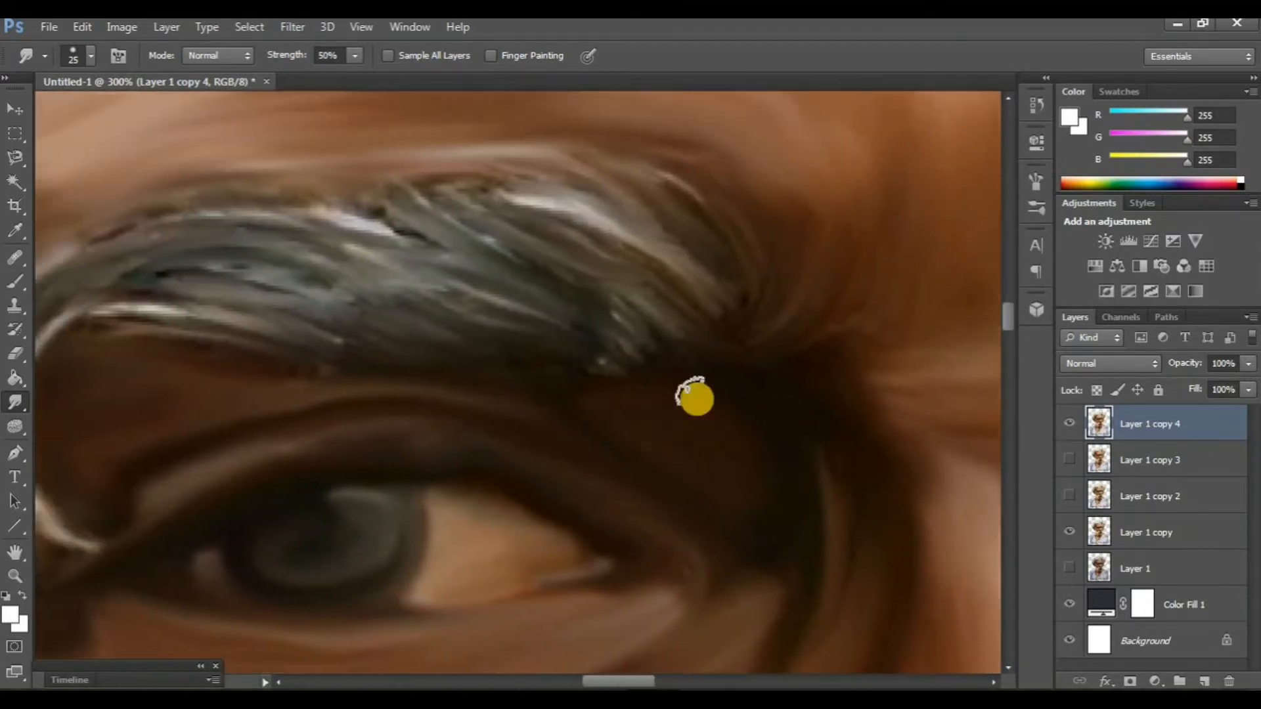
pyautogui.hscroll(-1, 687, 392)
# Compare the smudged forehead with the previous stage by toggling the visibility of Layer 1 copy 4.
pyautogui.scroll(-6, 673, 493)
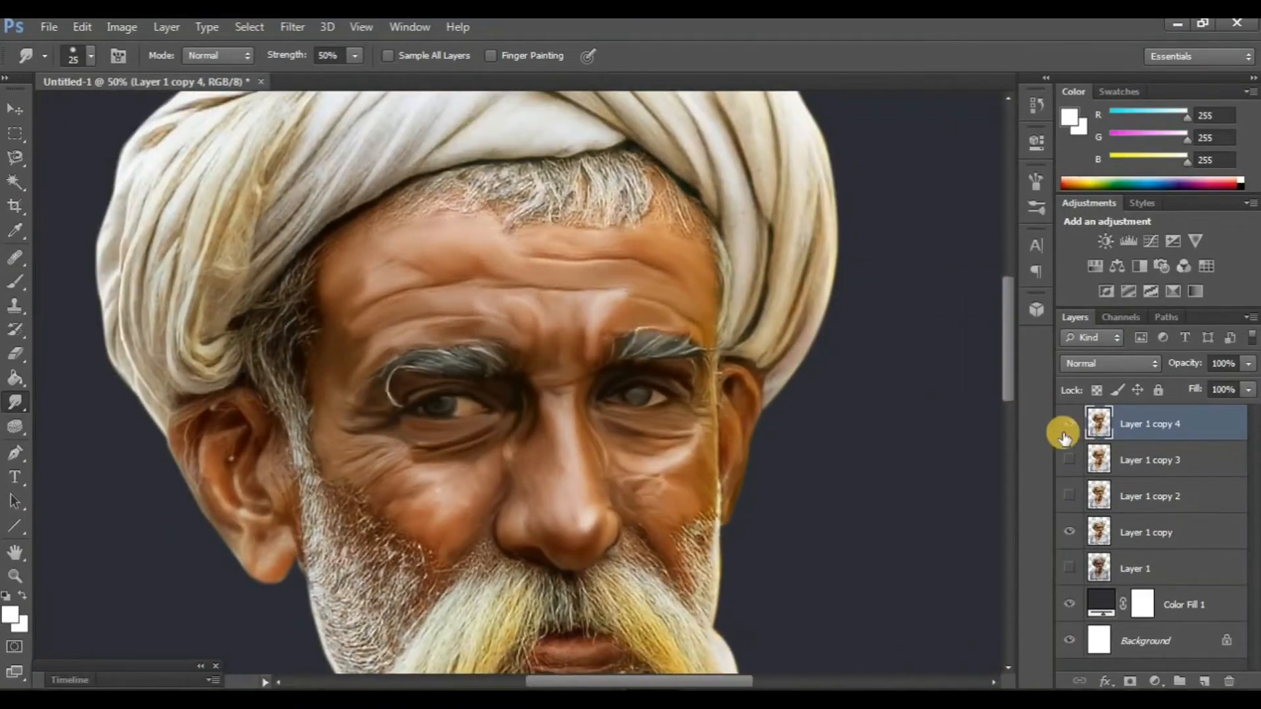
pyautogui.click(1065, 430)
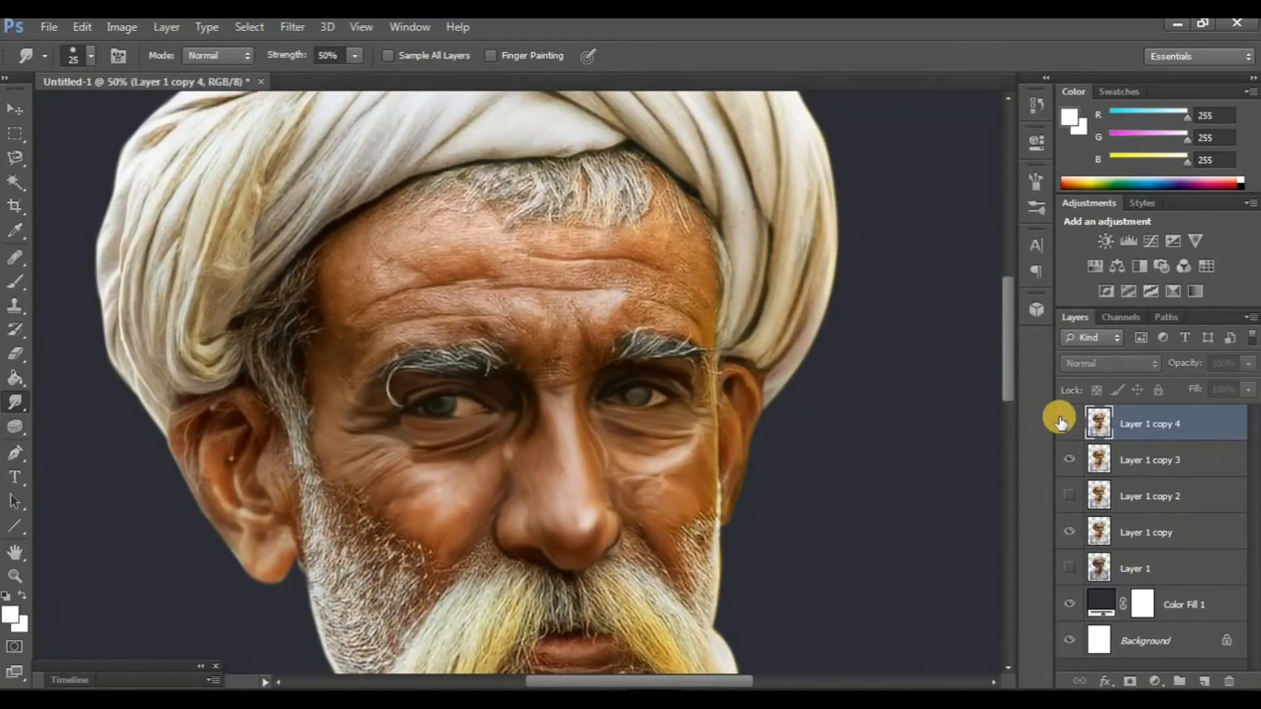
pyautogui.click(1064, 424)
pyautogui.click(1066, 416)
pyautogui.click(1066, 416)
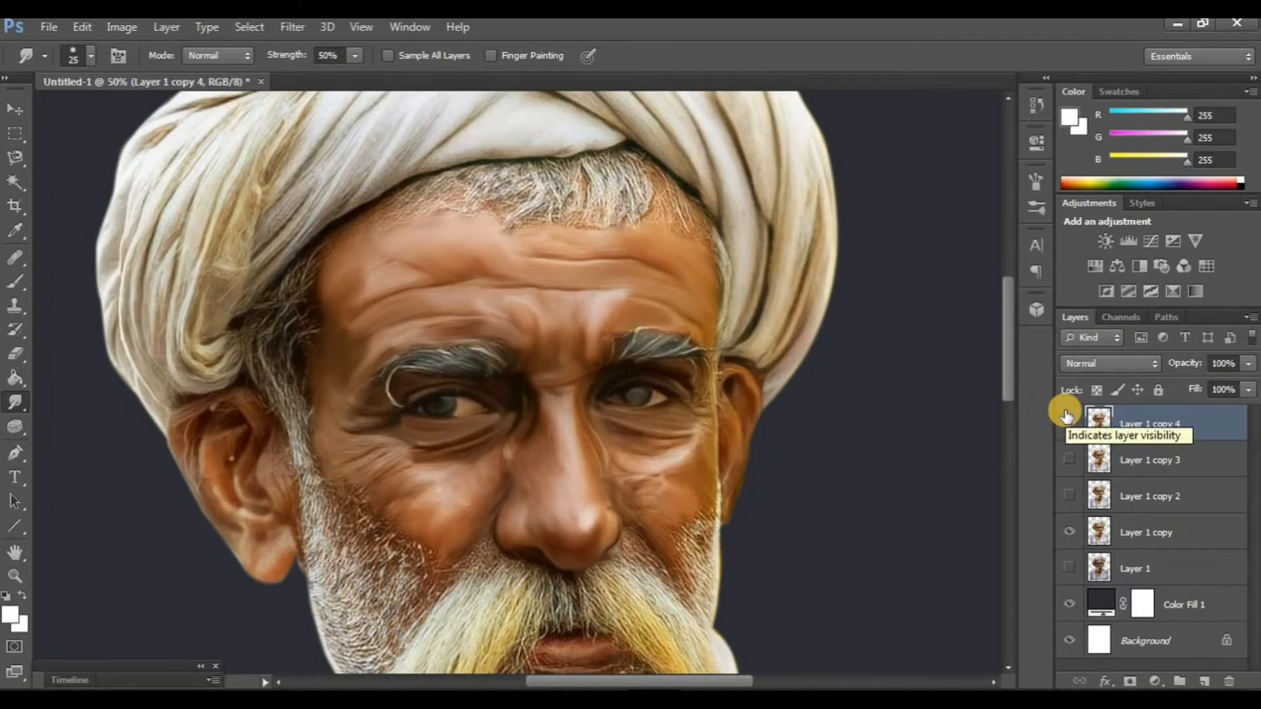
pyautogui.moveTo(478, 298); pyautogui.dragTo(542, 342)
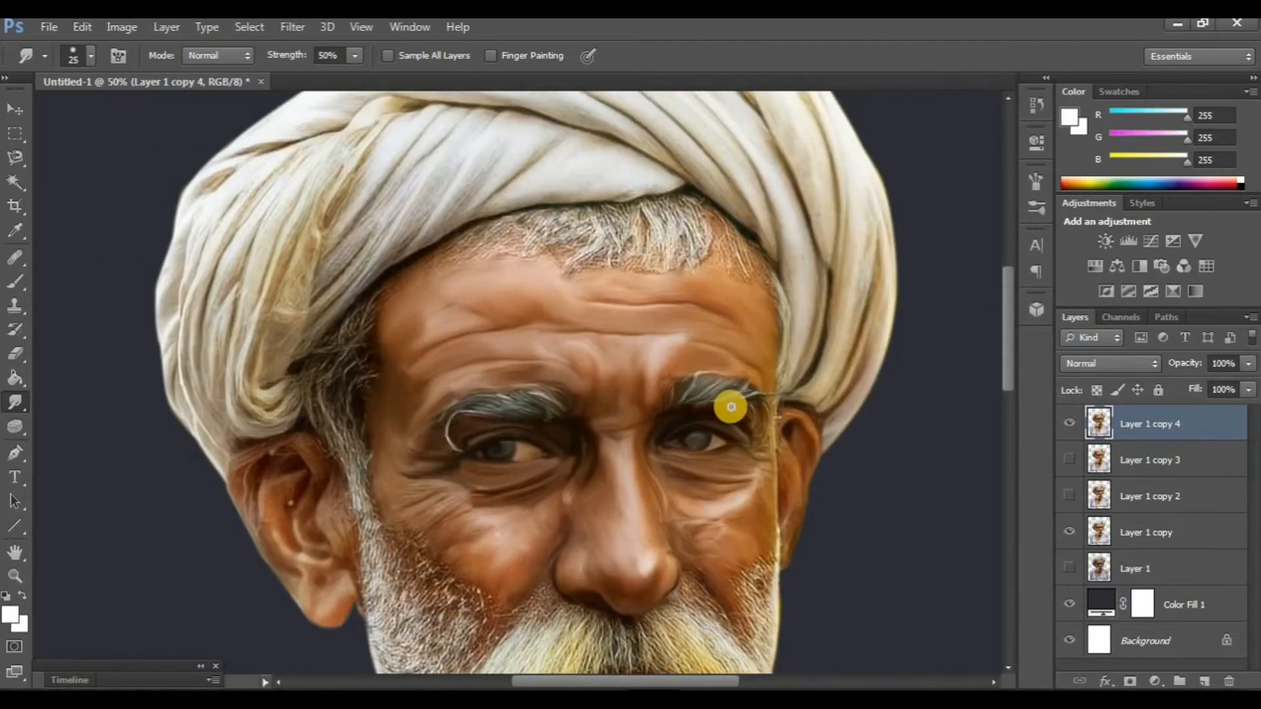
pyautogui.hotkey('ctrl', '+')
pyautogui.hotkey('ctrl', '+')
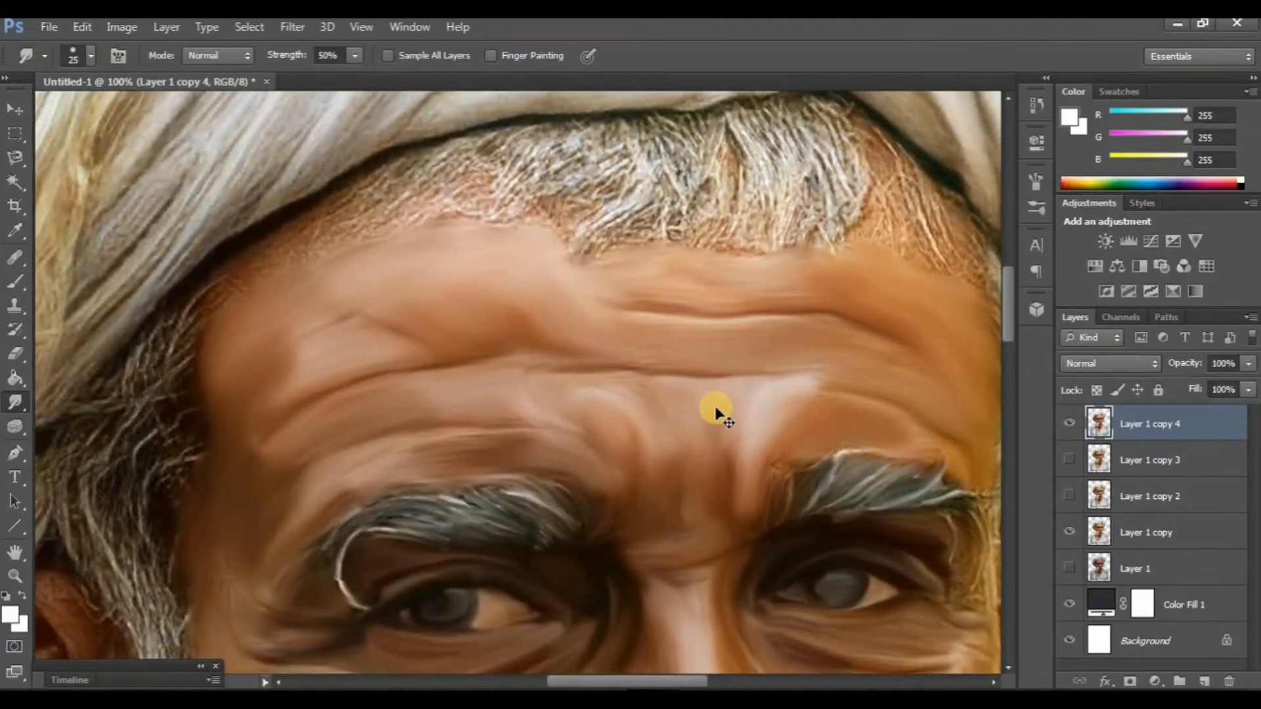
# Duplicate Layer 1 copy 4 and choose the 11 px three-dot brush tip for the Smudge tool.
pyautogui.hotkey('ctrl', 'j')
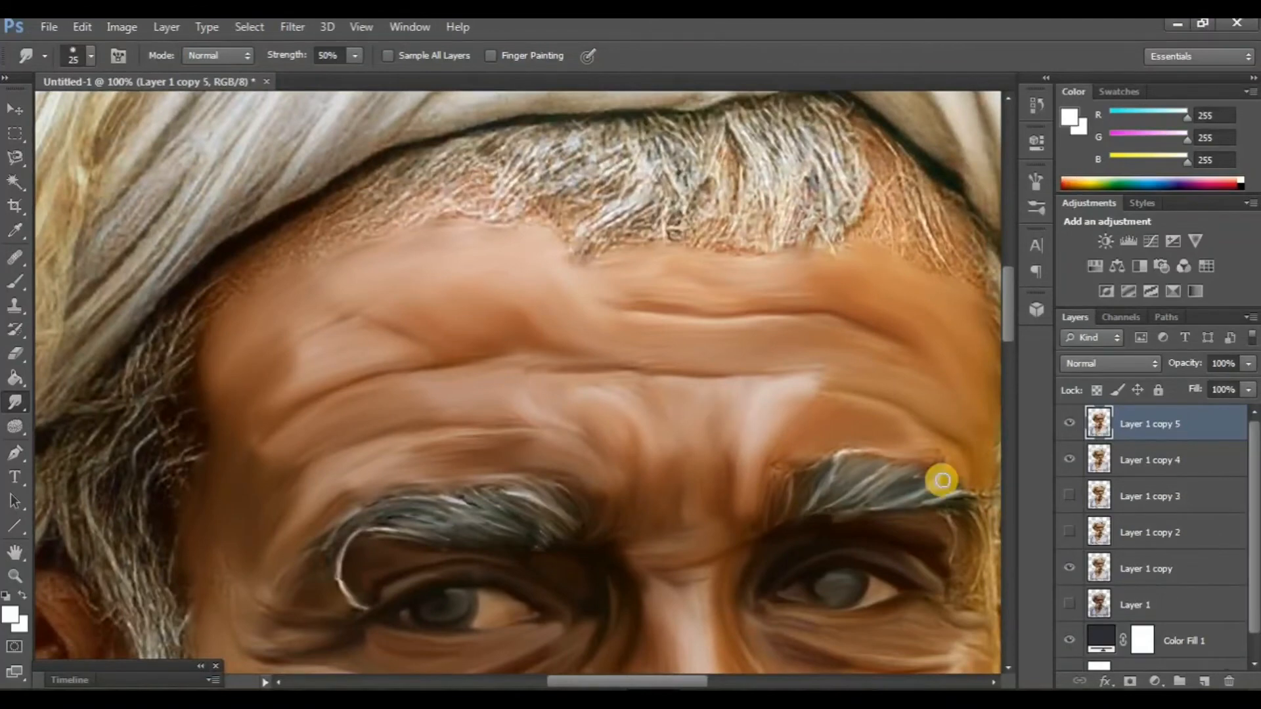
pyautogui.scroll(-8, 625, 346)
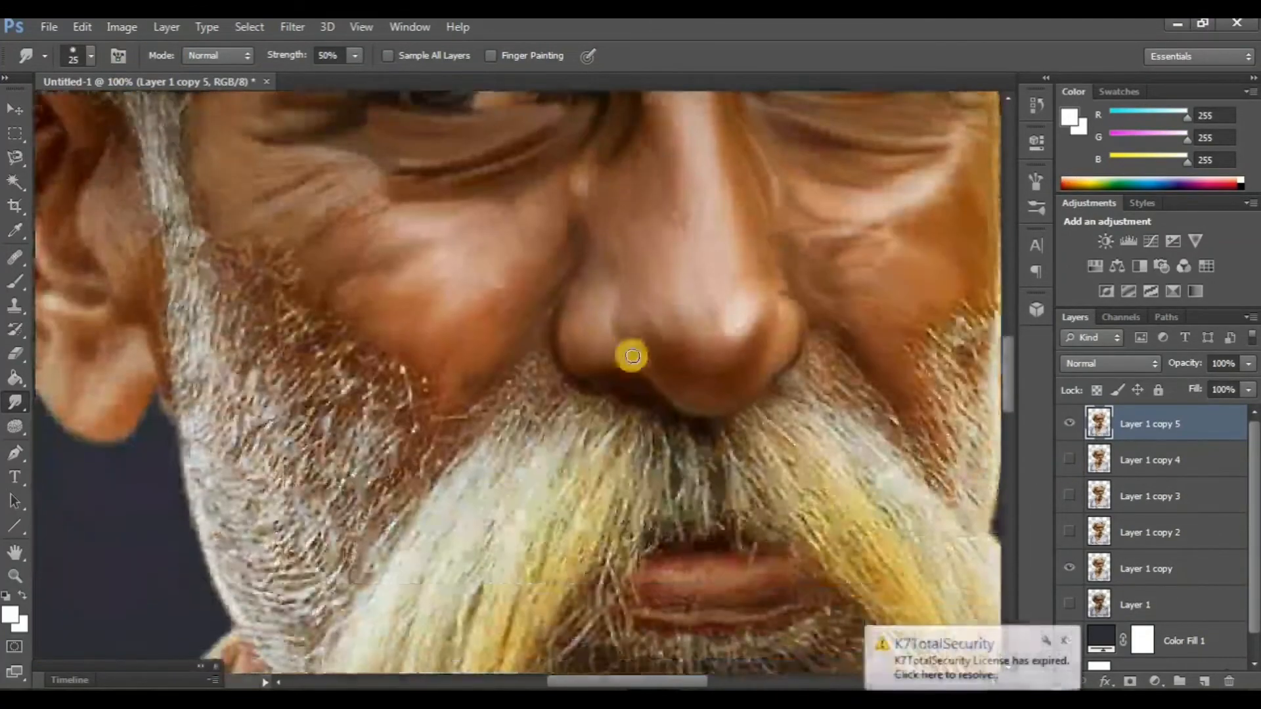
pyautogui.hscroll(2, 304, 242)
pyautogui.scroll(5, 304, 242)
pyautogui.scroll(3, 306, 239)
pyautogui.click(90, 54)
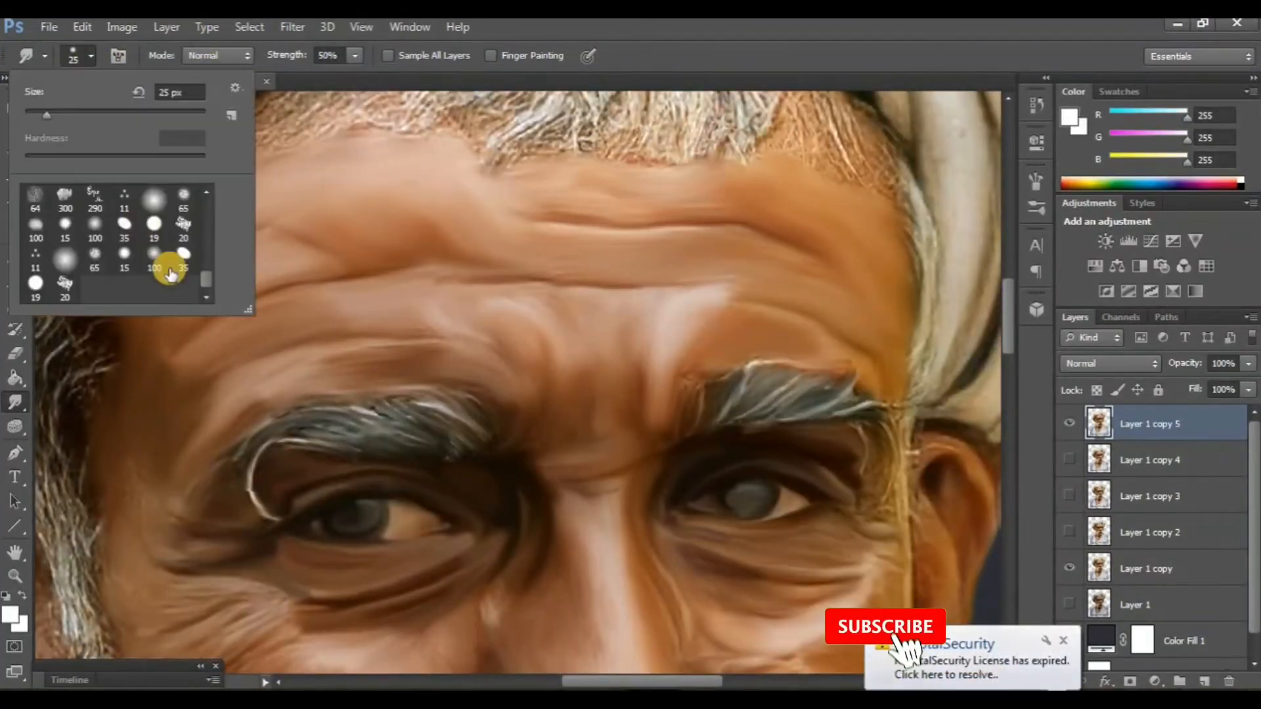
pyautogui.doubleClick(132, 197)
# Smudge the grey hair at the middle of the hairline into flowing strands with the three-dot brush at 15 px and 80% strength.
pyautogui.scroll(2, 625, 324)
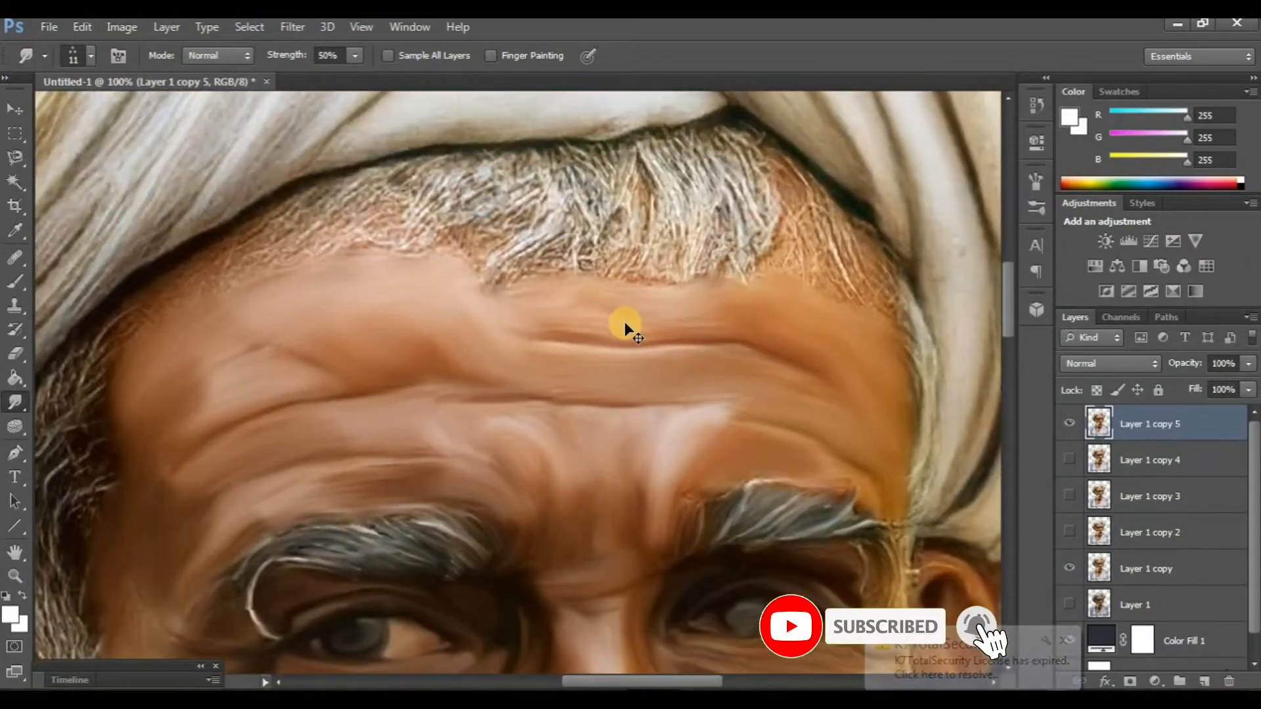
pyautogui.hotkey('ctrl', '+')
pyautogui.scroll(4, 598, 239)
pyautogui.scroll(1, 599, 239)
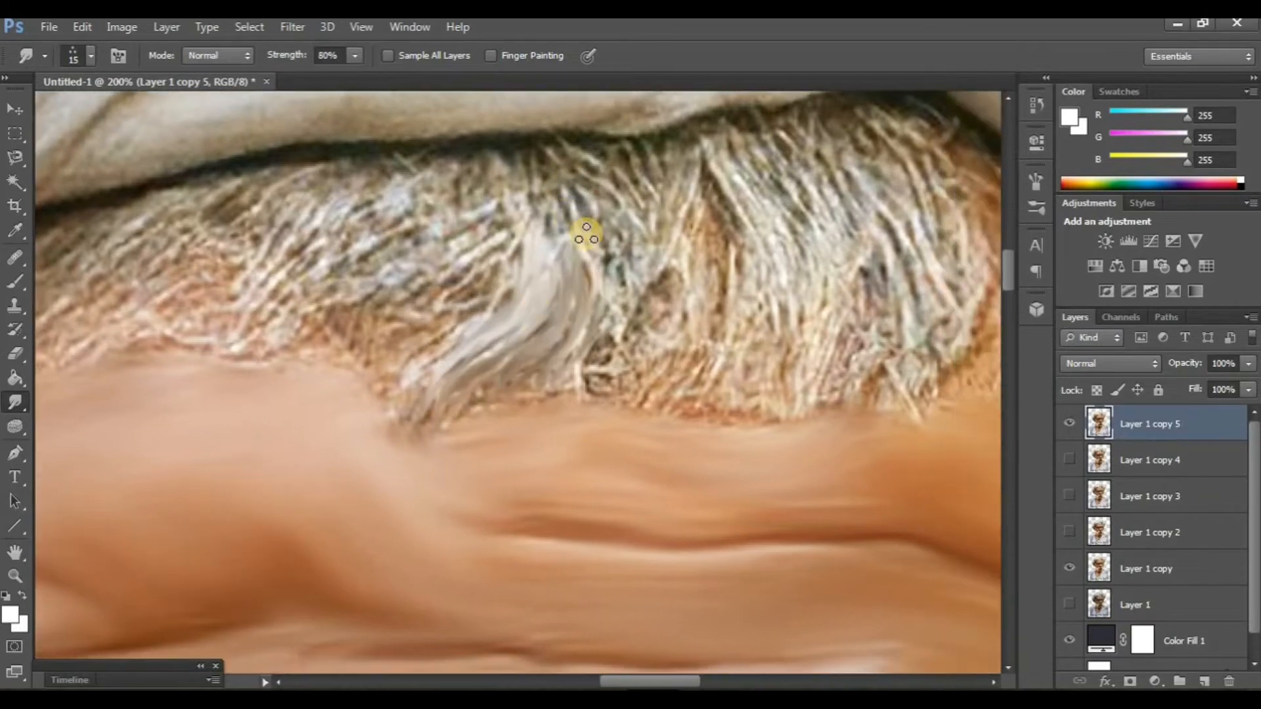
pyautogui.moveTo(586, 233); pyautogui.dragTo(585, 389)
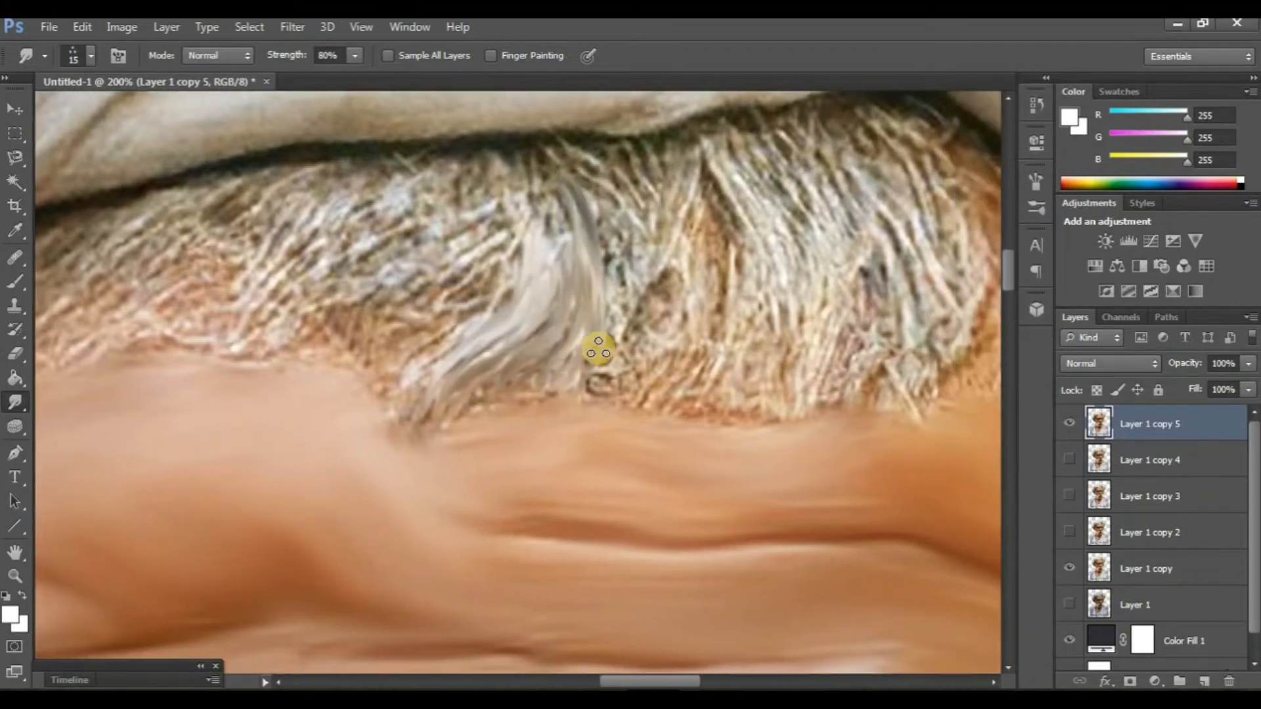
pyautogui.moveTo(616, 247)
pyautogui.mouseDown()
pyautogui.moveTo(591, 393)
pyautogui.moveTo(628, 260)
pyautogui.moveTo(637, 330)
pyautogui.moveTo(609, 391)
pyautogui.mouseUp()
# Extend the smudged strands to both sides of the central hair tuft with the 15 px three-dot brush at 80% strength.
pyautogui.hscroll(-1, 437, 395)
pyautogui.hscroll(-4, 437, 395)
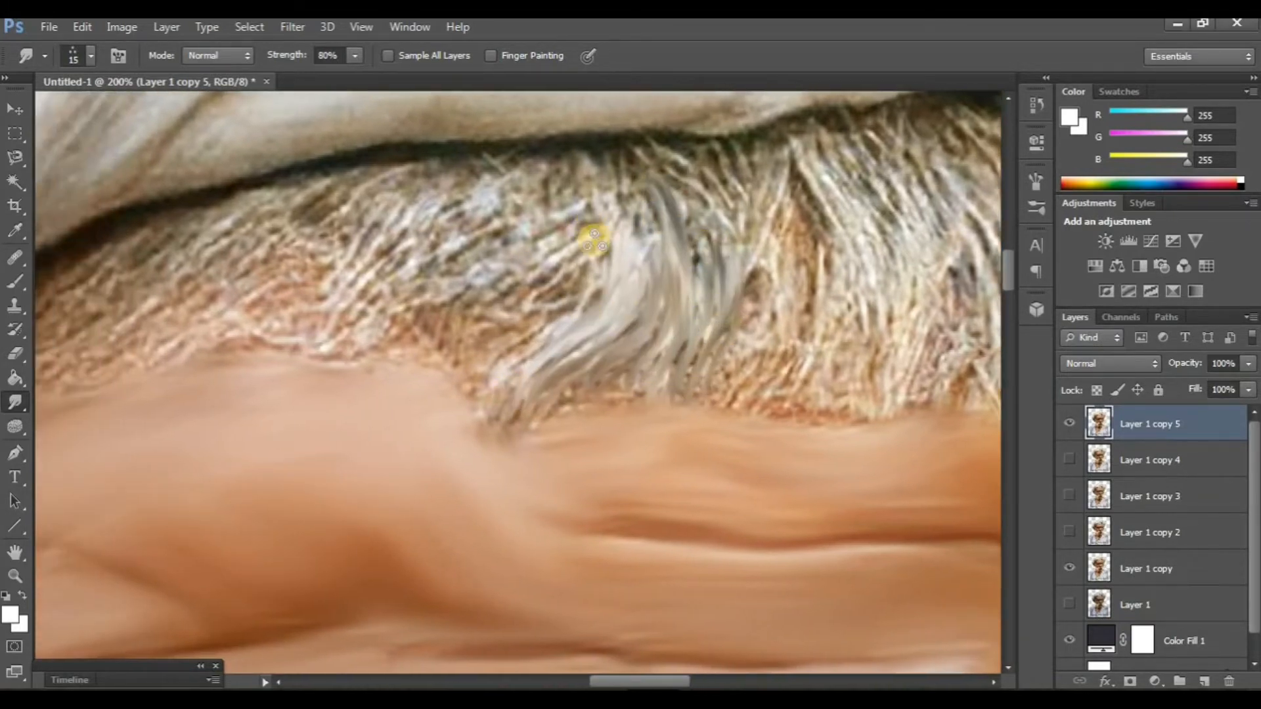
pyautogui.moveTo(595, 239); pyautogui.dragTo(504, 396)
pyautogui.moveTo(554, 238); pyautogui.dragTo(487, 404)
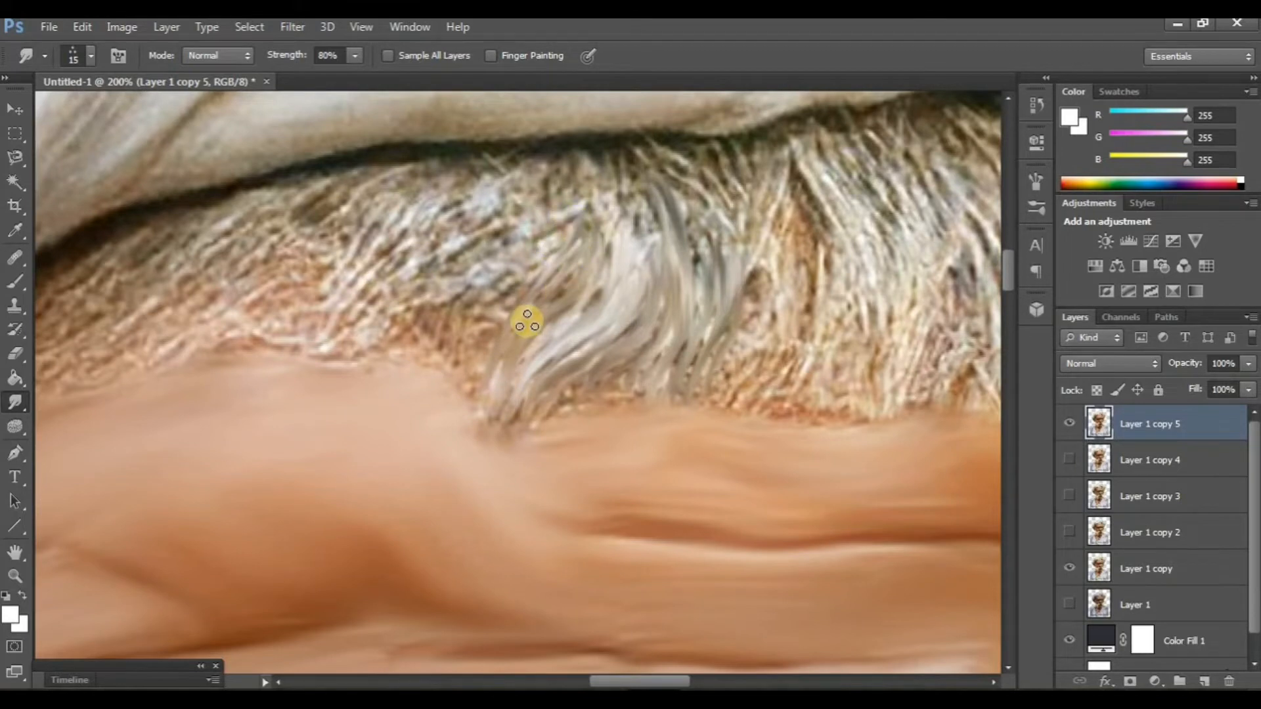
pyautogui.scroll(3, 668, 245)
pyautogui.moveTo(695, 231)
pyautogui.mouseDown()
pyautogui.moveTo(723, 307)
pyautogui.moveTo(743, 310)
pyautogui.mouseUp()
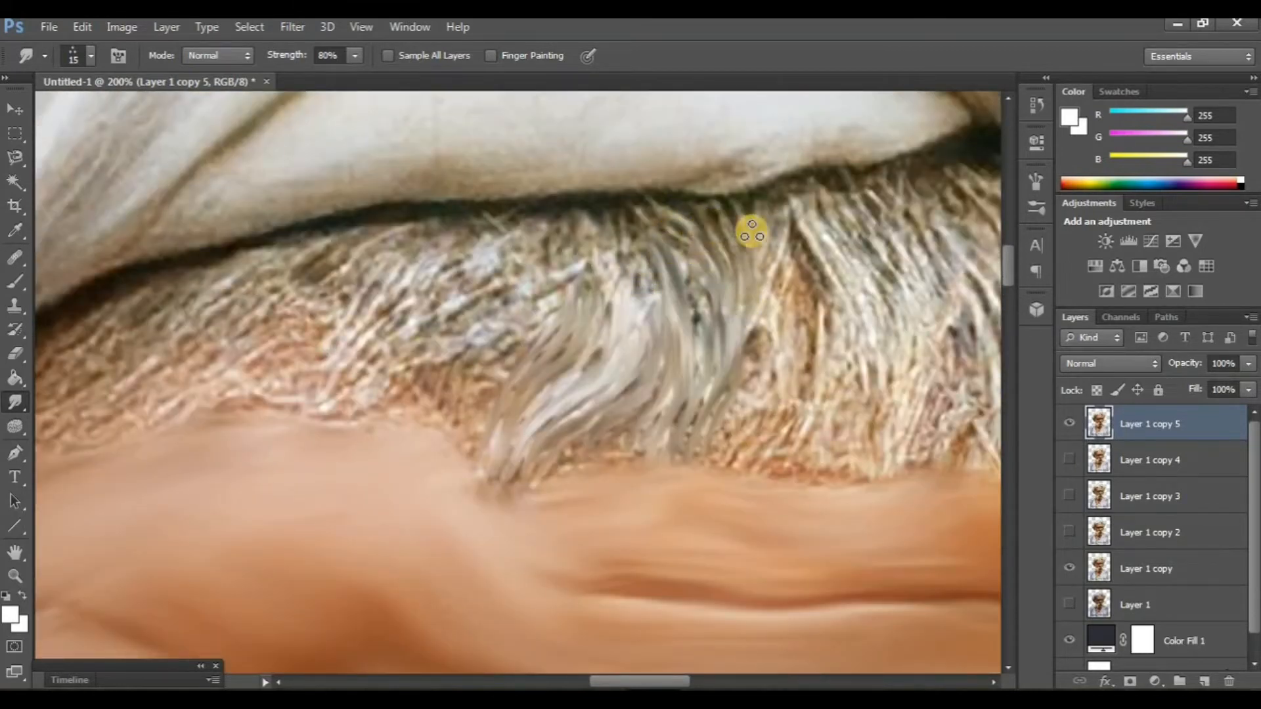
# Smudge the hair beneath the turban's fold, near the hairline's right end, into curved strands with the brush at 20 px and 80% strength.
pyautogui.hscroll(-5, 657, 337)
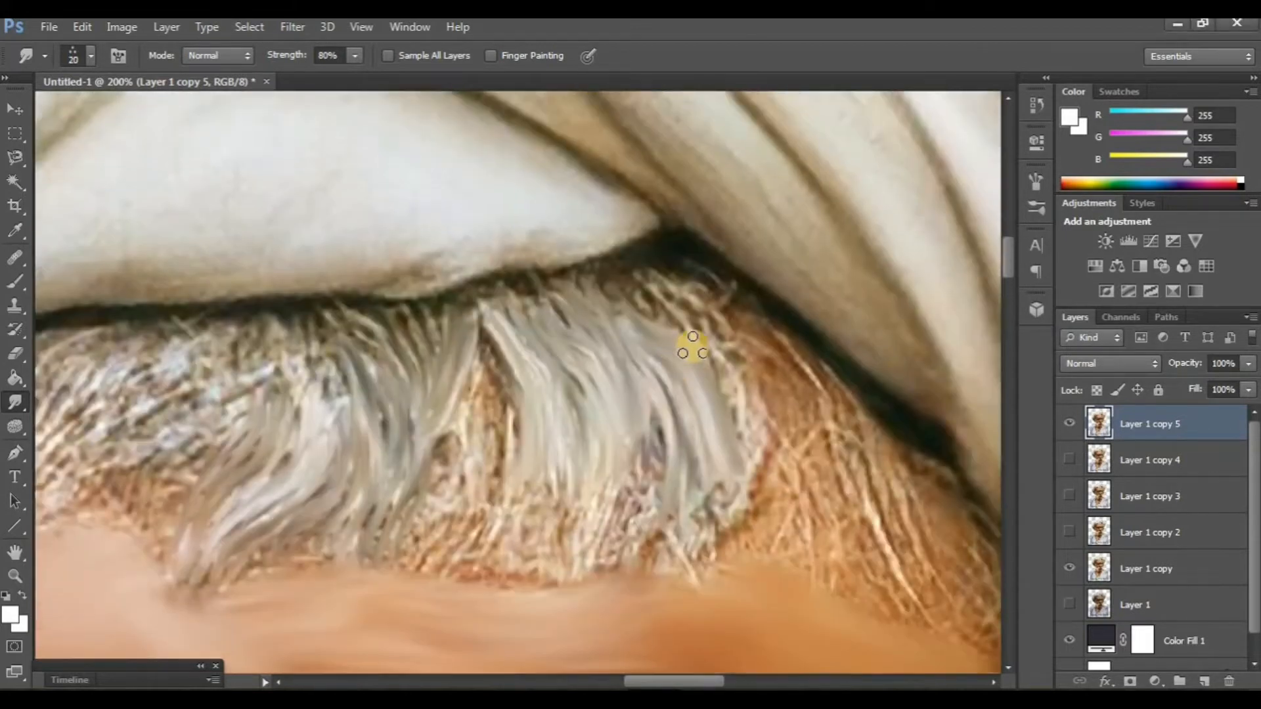
pyautogui.moveTo(691, 348); pyautogui.dragTo(746, 464)
pyautogui.moveTo(650, 276)
pyautogui.mouseDown()
pyautogui.moveTo(726, 347)
pyautogui.moveTo(721, 318)
pyautogui.moveTo(677, 274)
pyautogui.moveTo(661, 337)
pyautogui.mouseUp()
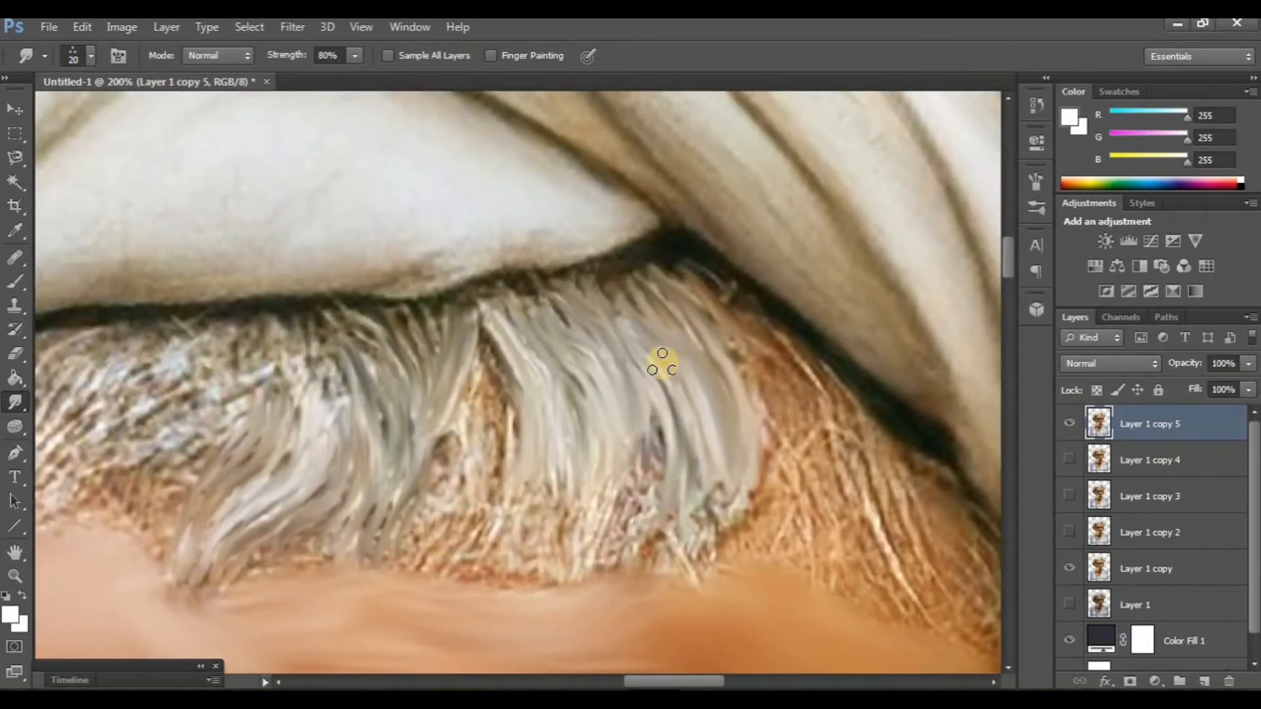
pyautogui.hscroll(-10, 640, 404)
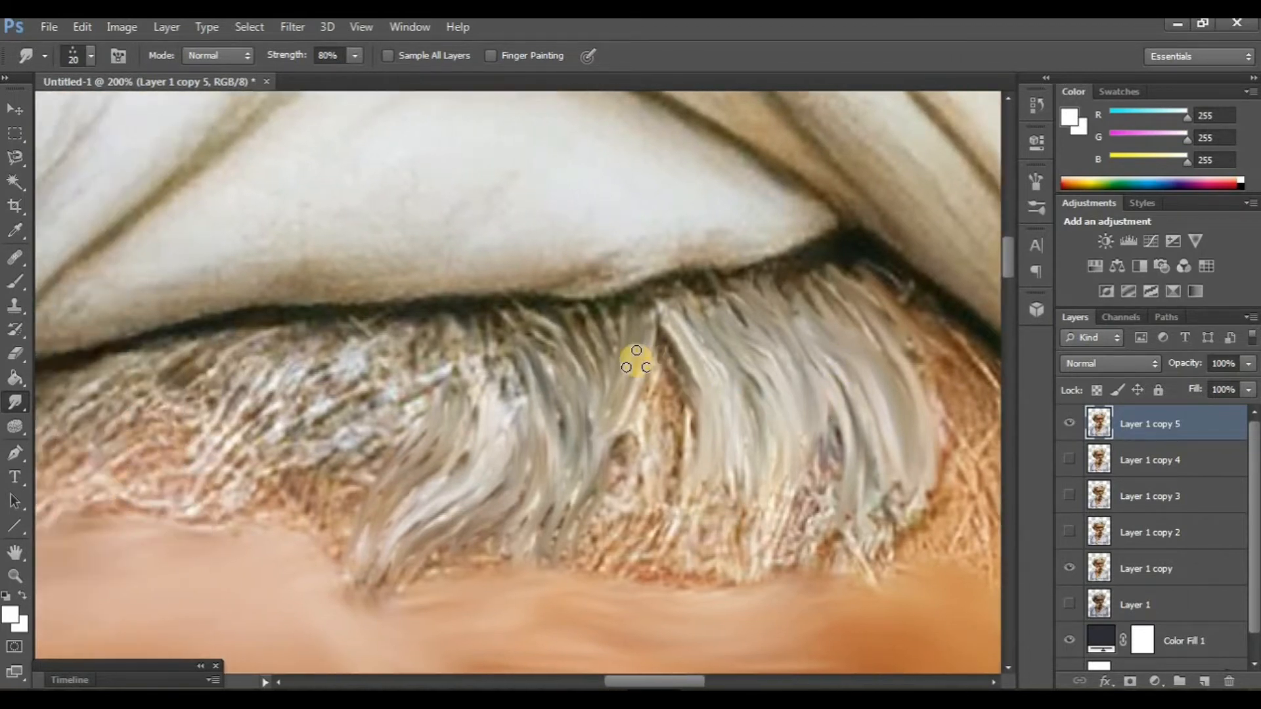
# Smudge the lower tips of the fringe and the hair around its parting down to the forehead with the 20 px brush.
pyautogui.scroll(-5, 636, 357)
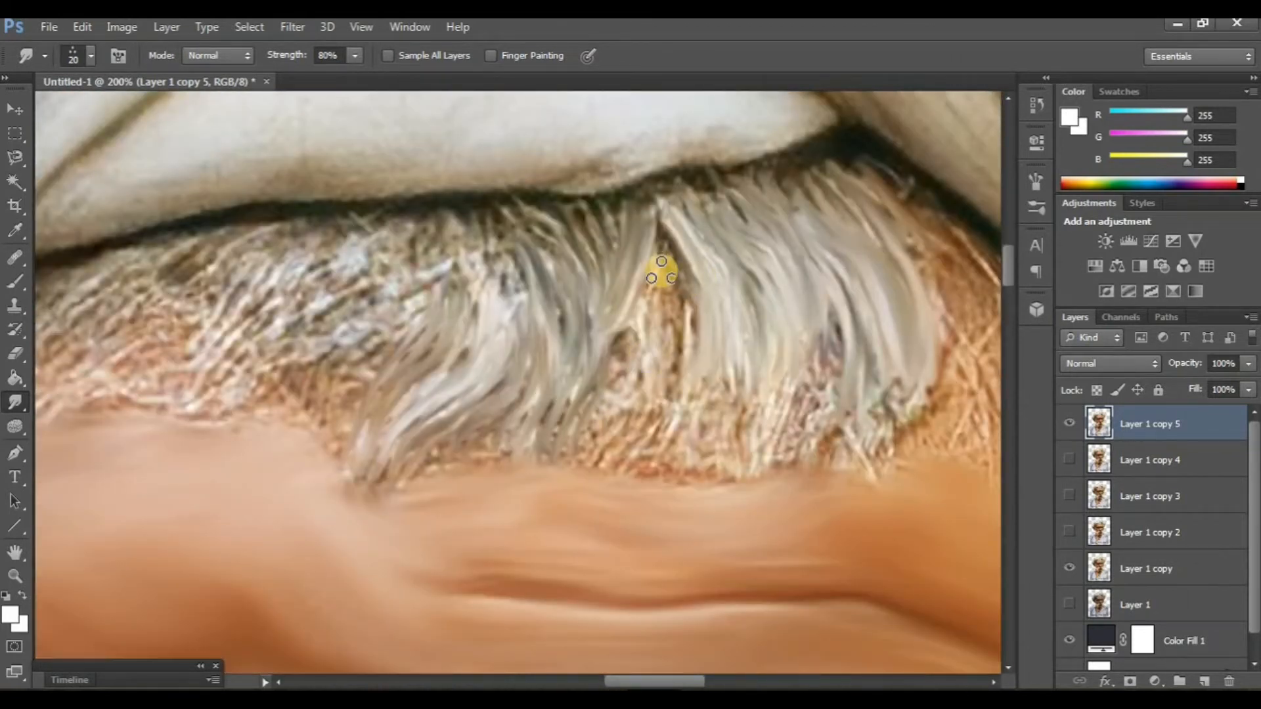
pyautogui.hscroll(3, 750, 316)
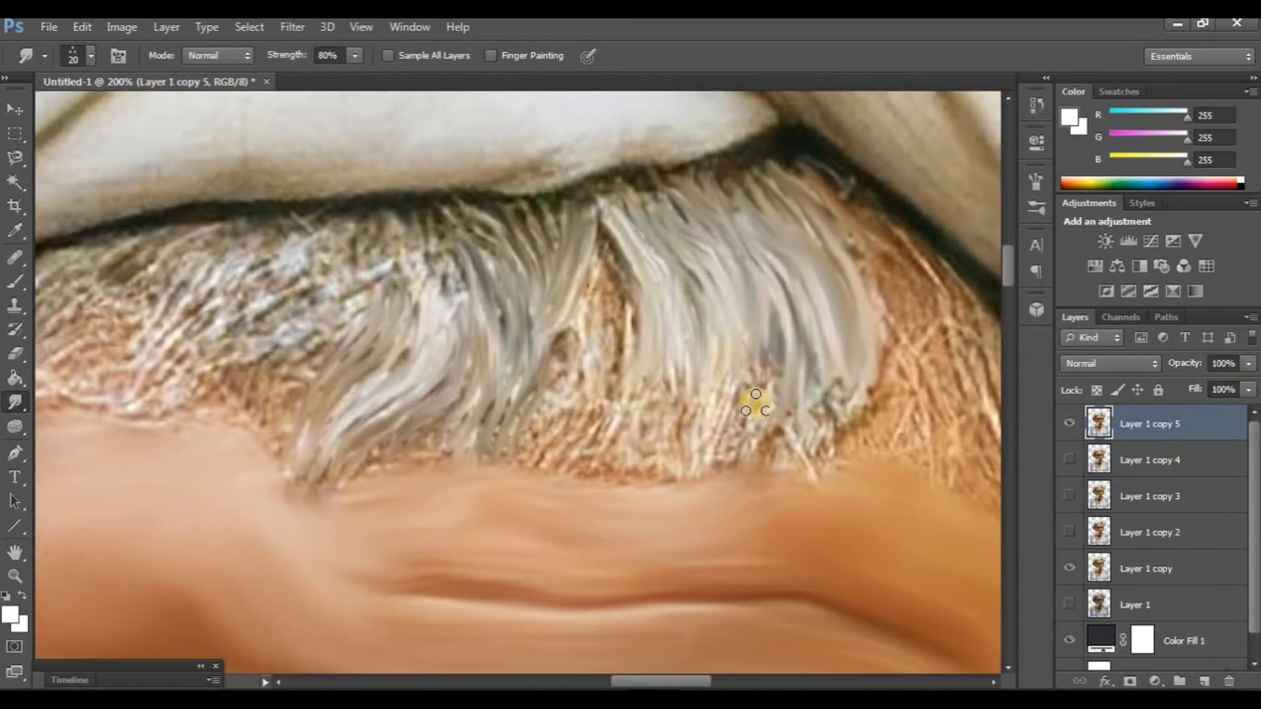
pyautogui.moveTo(756, 405)
pyautogui.mouseDown()
pyautogui.moveTo(737, 446)
pyautogui.moveTo(731, 342)
pyautogui.moveTo(704, 465)
pyautogui.moveTo(696, 362)
pyautogui.moveTo(684, 458)
pyautogui.moveTo(732, 364)
pyautogui.moveTo(686, 359)
pyautogui.moveTo(653, 427)
pyautogui.mouseUp()
pyautogui.moveTo(623, 344); pyautogui.dragTo(591, 471)
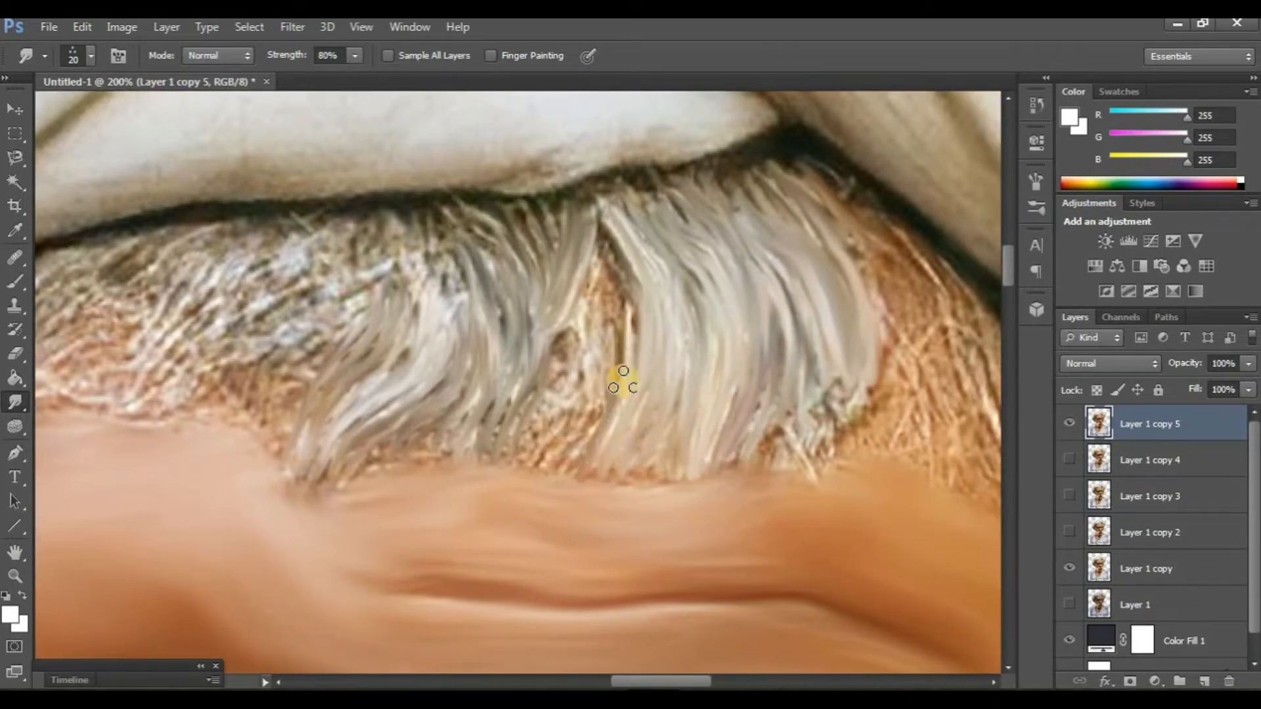
pyautogui.moveTo(618, 294); pyautogui.dragTo(685, 334)
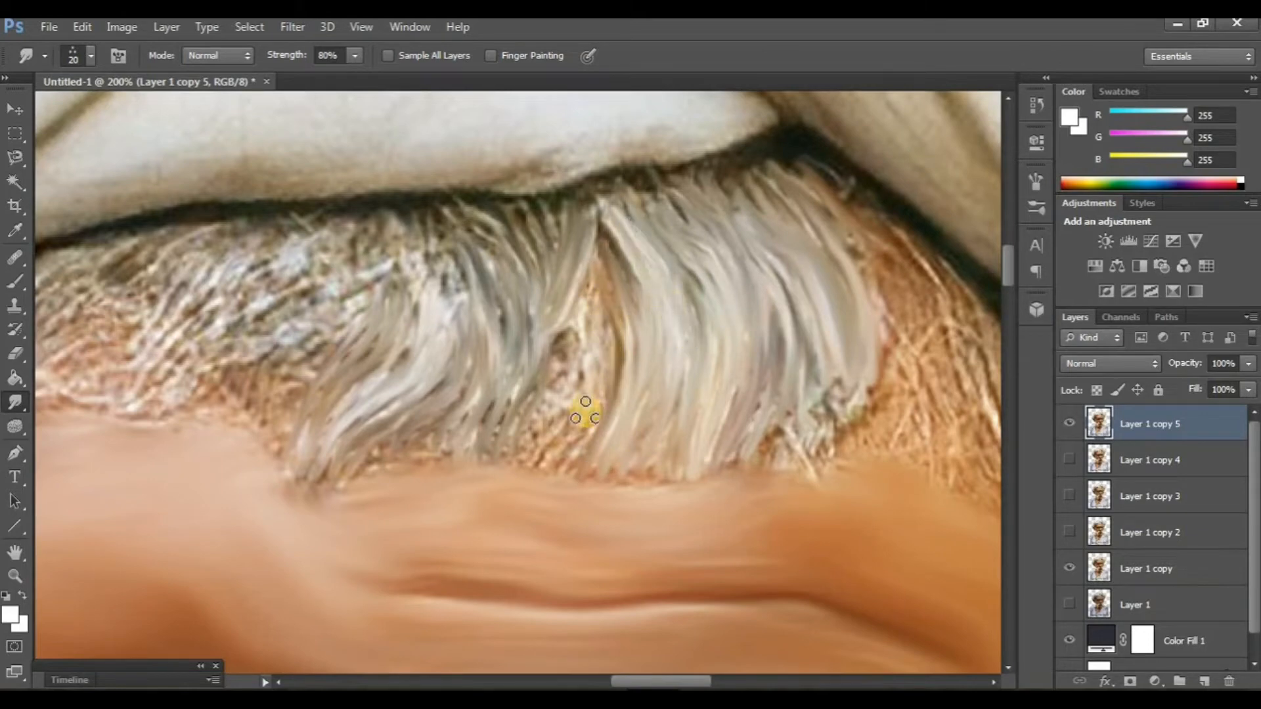
pyautogui.moveTo(585, 410)
pyautogui.mouseDown()
pyautogui.moveTo(568, 461)
pyautogui.moveTo(583, 314)
pyautogui.moveTo(532, 460)
pyautogui.mouseUp()
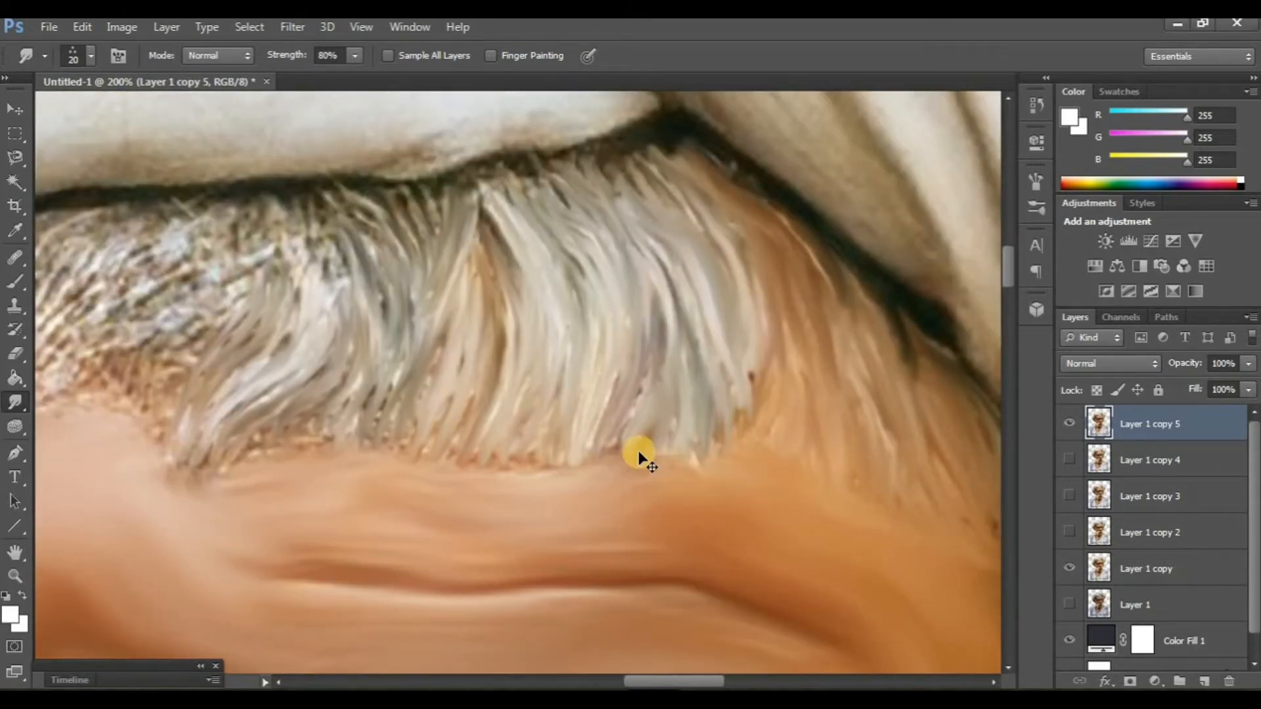
# Compare the smudged hair with the previous stage by toggling the visibility of Layer 1 copy 6.
pyautogui.hotkey('ctrl', '-')
pyautogui.hotkey('ctrl', '-')
pyautogui.hotkey('ctrl', '+')
pyautogui.hotkey('ctrl', '+')
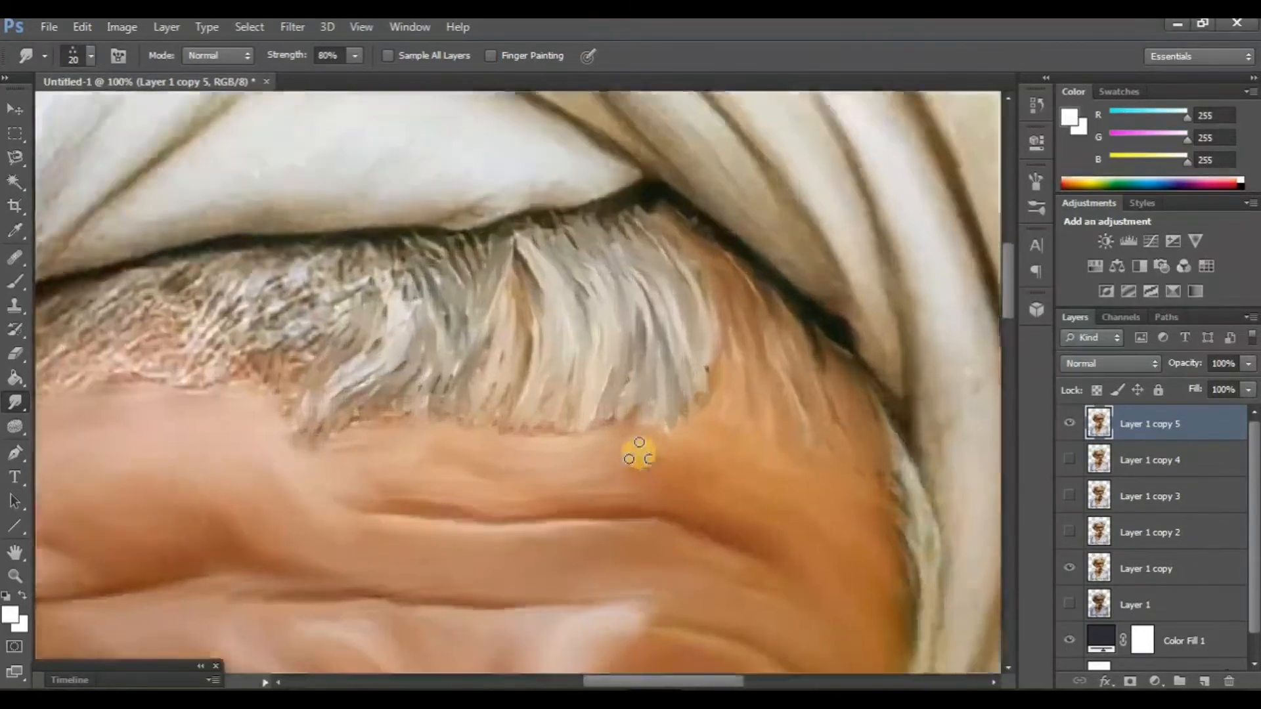
pyautogui.hscroll(-3, 642, 453)
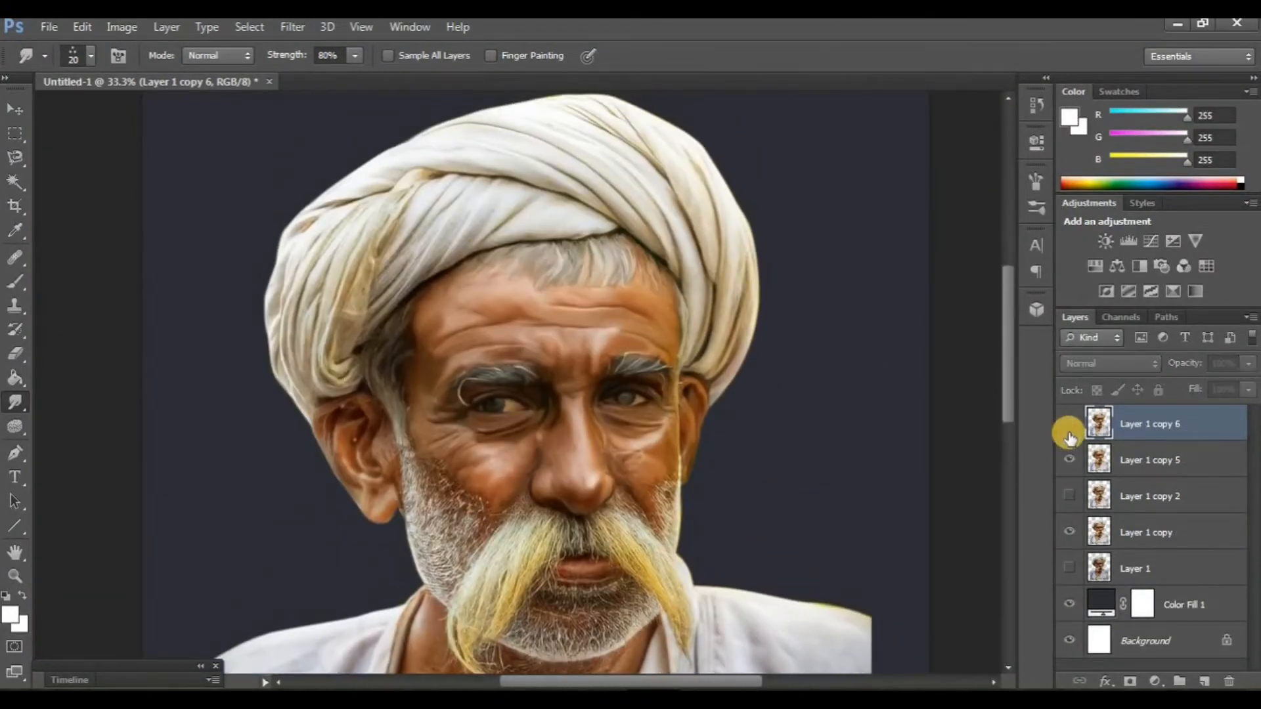
pyautogui.click(1068, 422)
pyautogui.click(1068, 422)
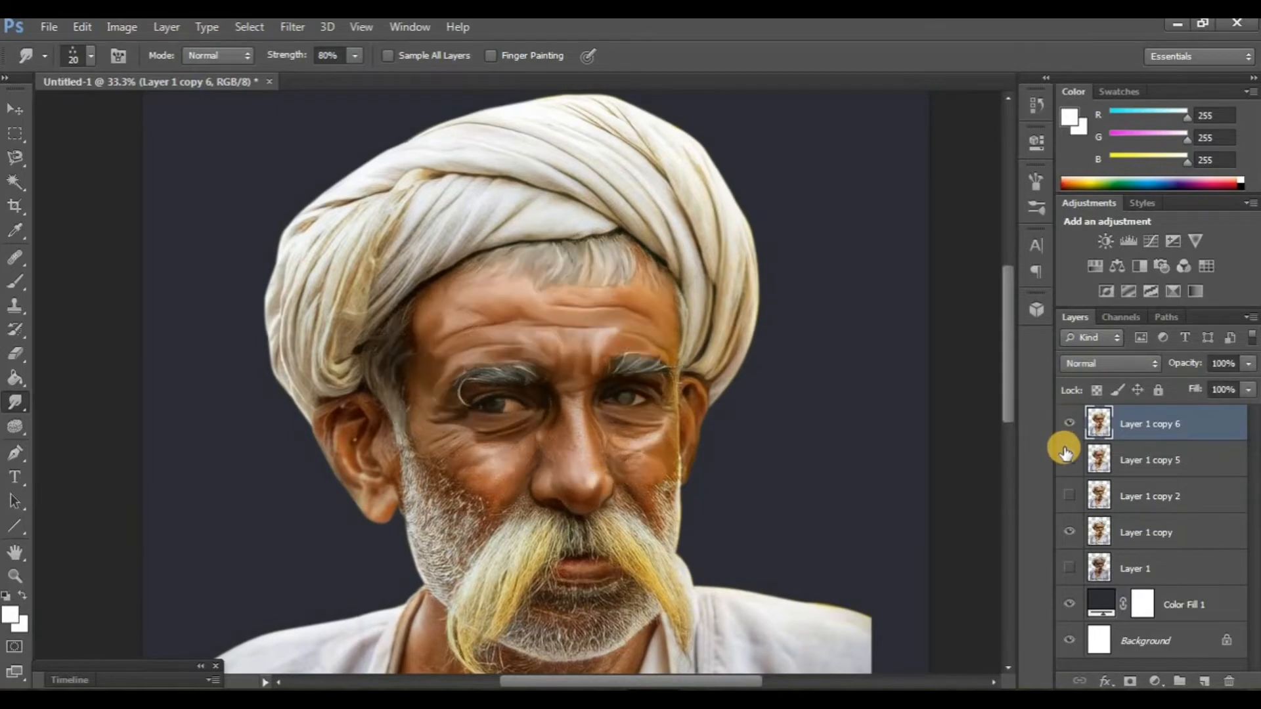
# Smudge the centre of the moustache beneath the nose on Layer 1 copy 6 with the three-dot brush at 20 px and 80% strength.
pyautogui.scroll(-3, 656, 455)
pyautogui.hotkey('ctrl', '+')
pyautogui.hotkey('ctrl', '+')
pyautogui.hotkey('ctrl', '+')
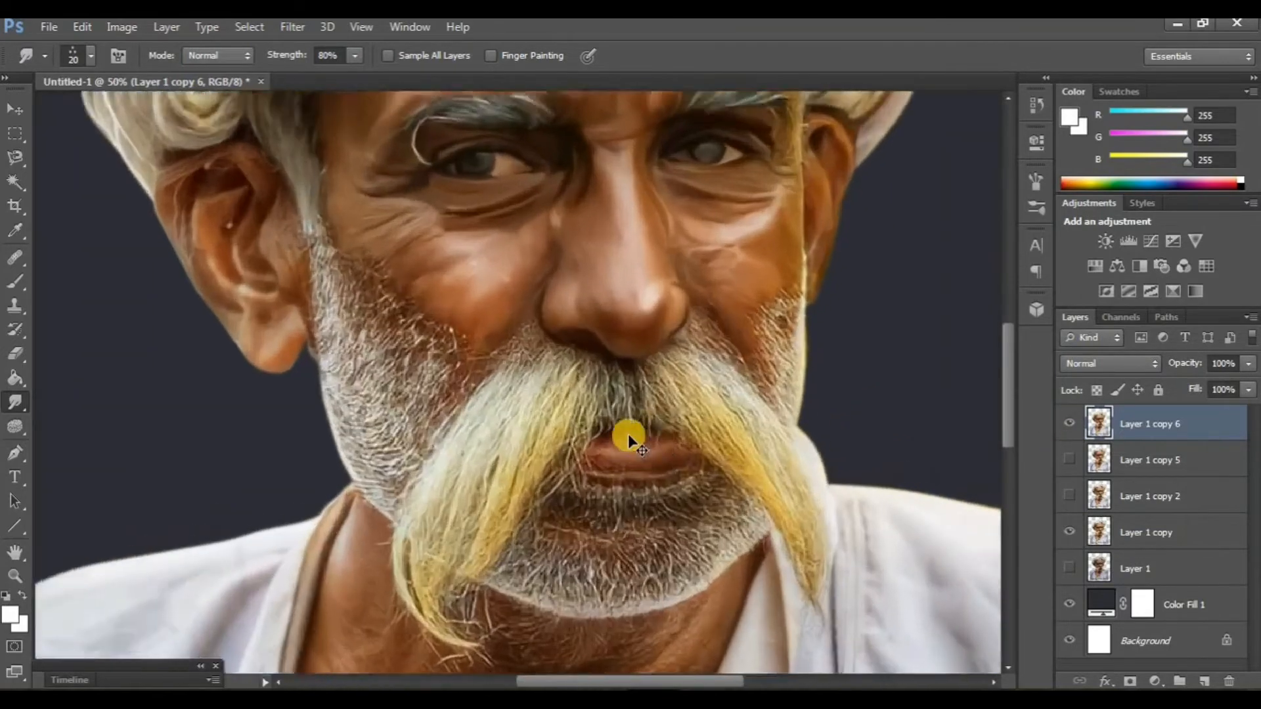
pyautogui.hscroll(4, 600, 442)
pyautogui.scroll(-5, 554, 428)
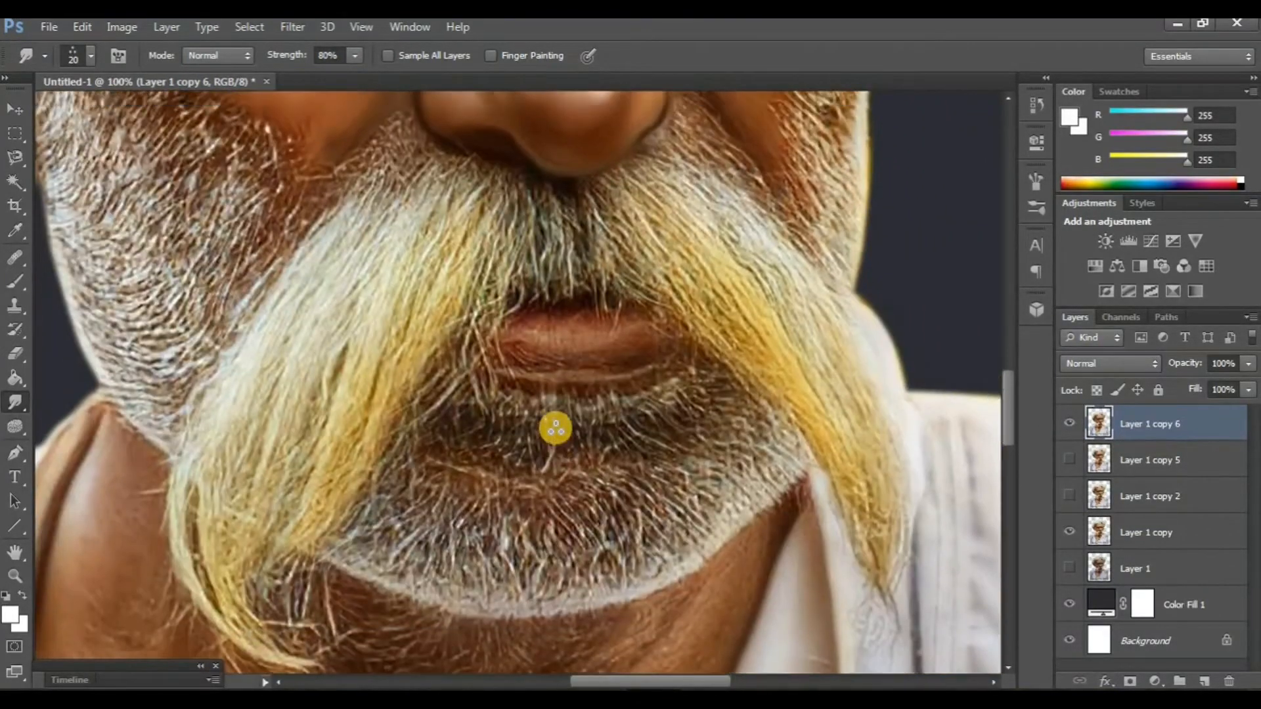
pyautogui.scroll(3, 549, 424)
pyautogui.scroll(2, 529, 407)
pyautogui.hotkey('ctrl', '+')
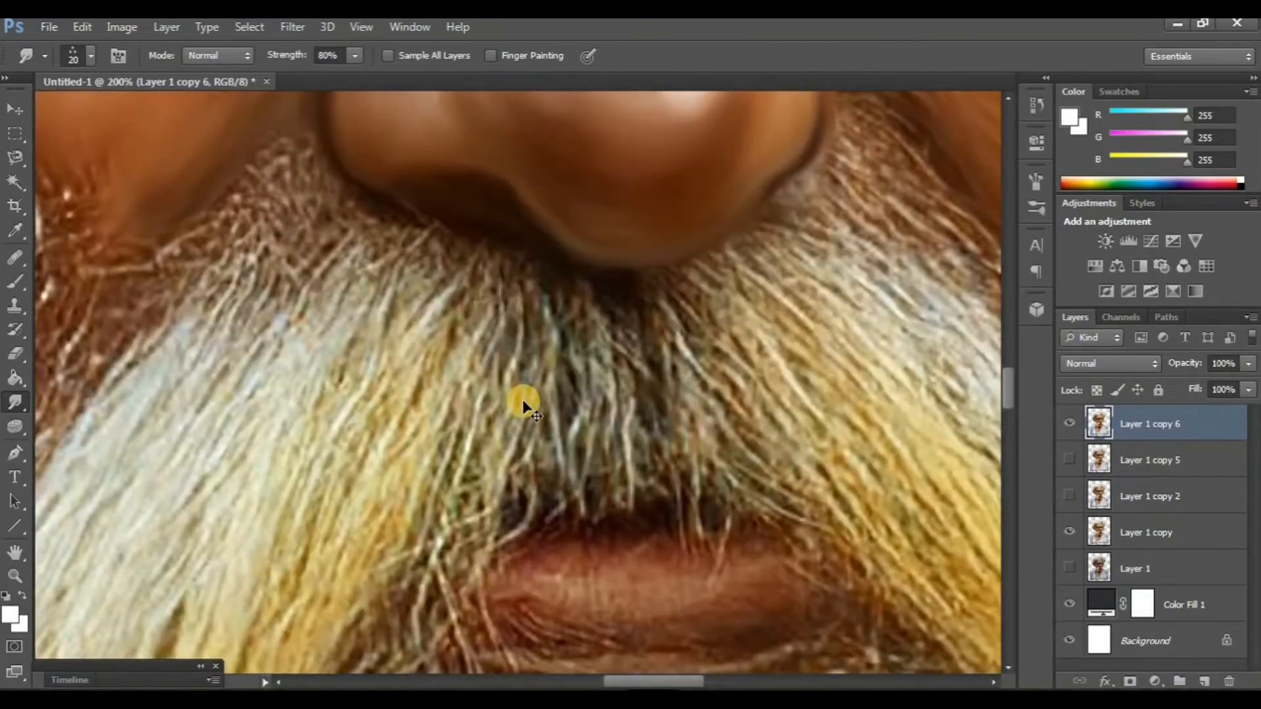
pyautogui.hotkey('ctrl', '-')
pyautogui.scroll(-1, 519, 374)
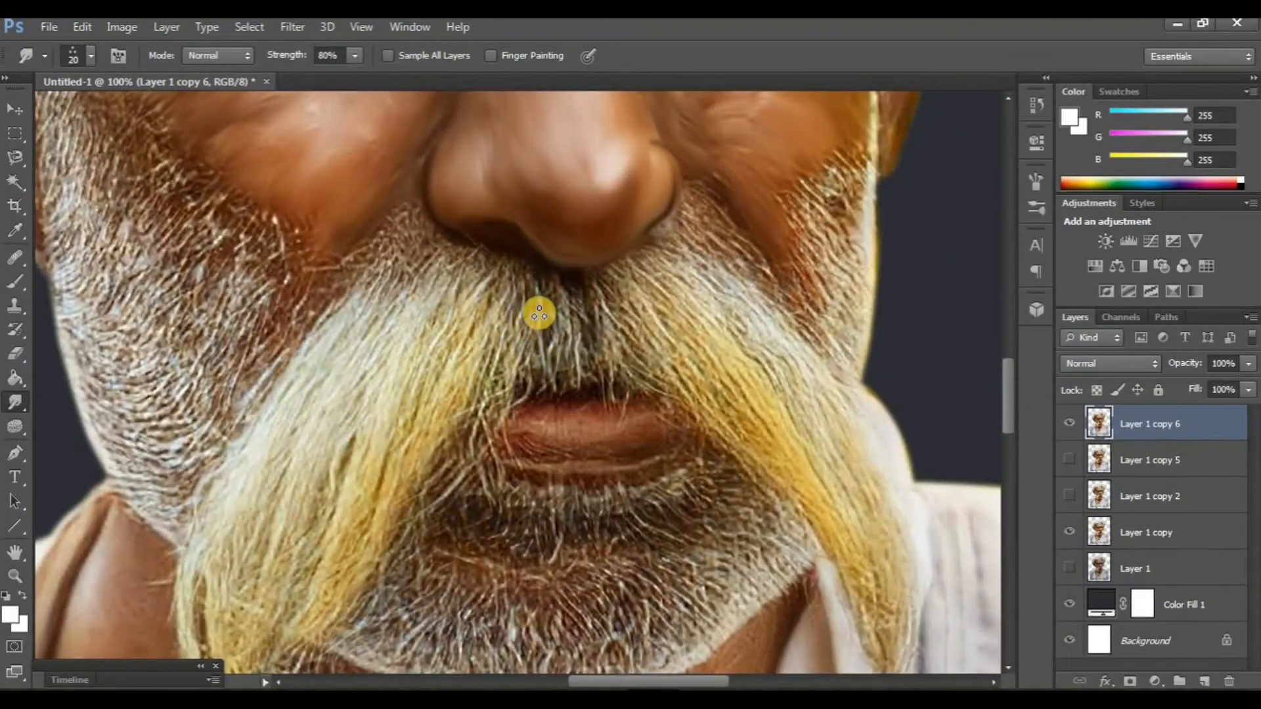
pyautogui.moveTo(542, 372)
pyautogui.mouseDown()
pyautogui.moveTo(553, 320)
pyautogui.moveTo(554, 384)
pyautogui.moveTo(551, 312)
pyautogui.moveTo(565, 375)
pyautogui.mouseUp()
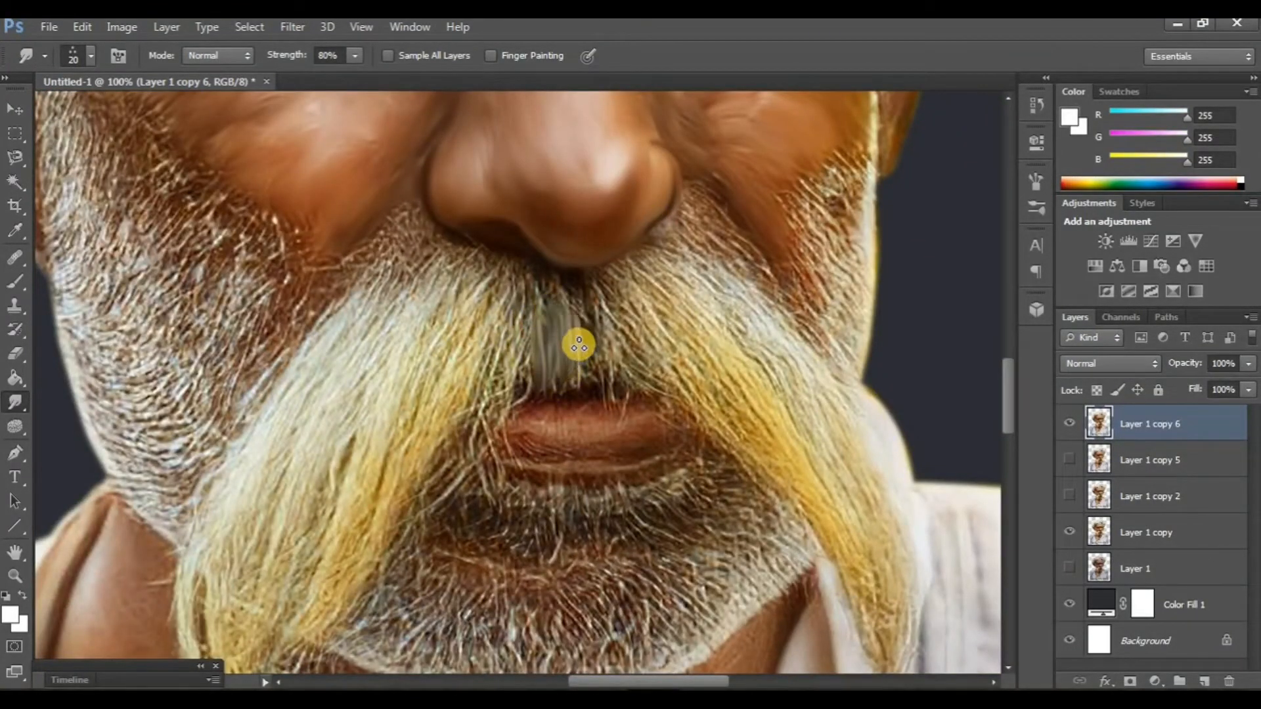
pyautogui.moveTo(595, 318)
pyautogui.mouseDown()
pyautogui.moveTo(654, 385)
pyautogui.moveTo(618, 345)
pyautogui.moveTo(615, 312)
pyautogui.moveTo(658, 395)
pyautogui.moveTo(628, 319)
pyautogui.moveTo(652, 353)
pyautogui.mouseUp()
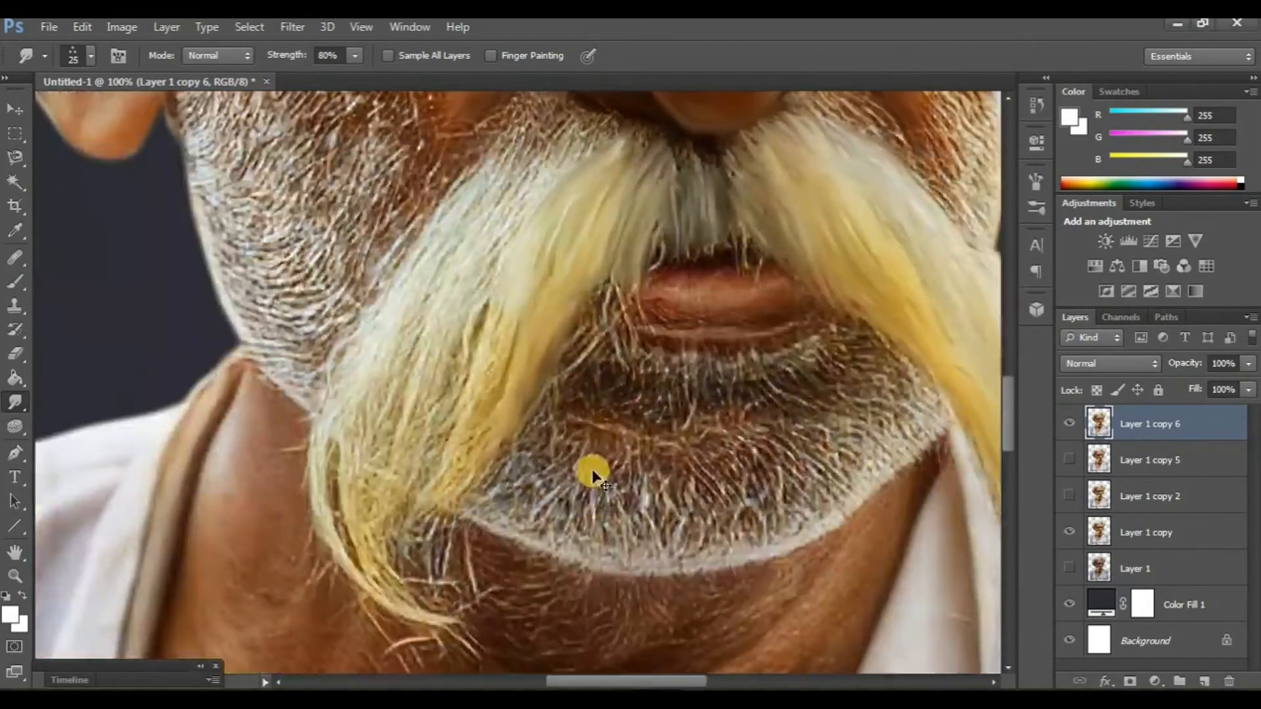
# Smudge the left half of the moustache into soft strands along its hair direction with the brush at 25 px and 80% strength.
pyautogui.moveTo(591, 473); pyautogui.dragTo(636, 473)
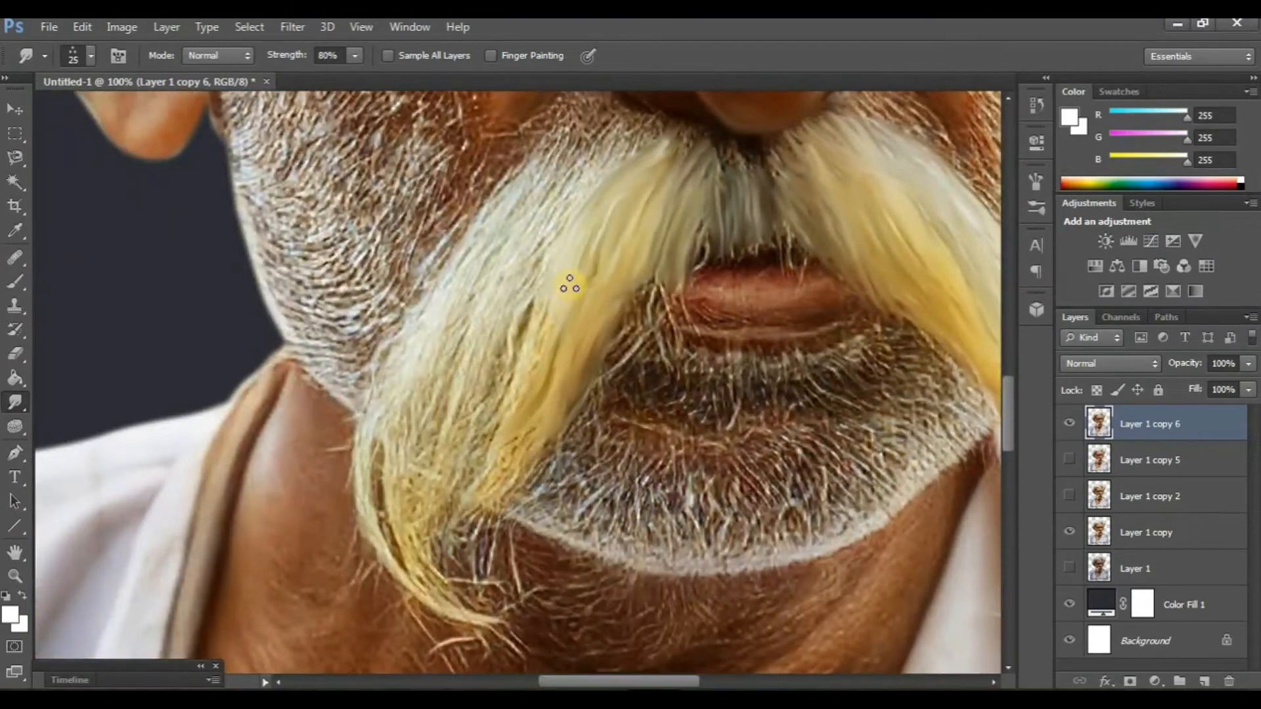
pyautogui.hscroll(-1, 539, 380)
pyautogui.scroll(2, 634, 287)
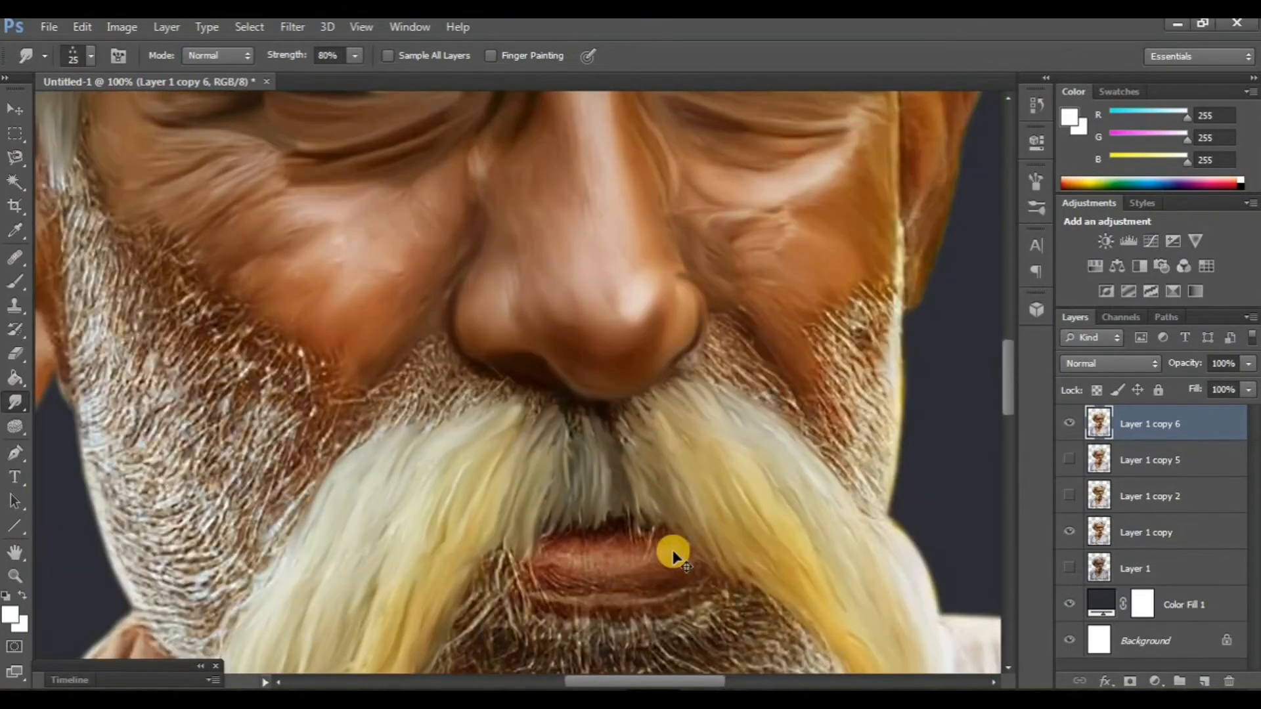
# Compare the smudged moustache with the earlier stage using the visibility of Layer 1 copy 6, and hide Layer 1 copy.
pyautogui.hotkey('ctrl', '-')
pyautogui.hotkey('ctrl', '-')
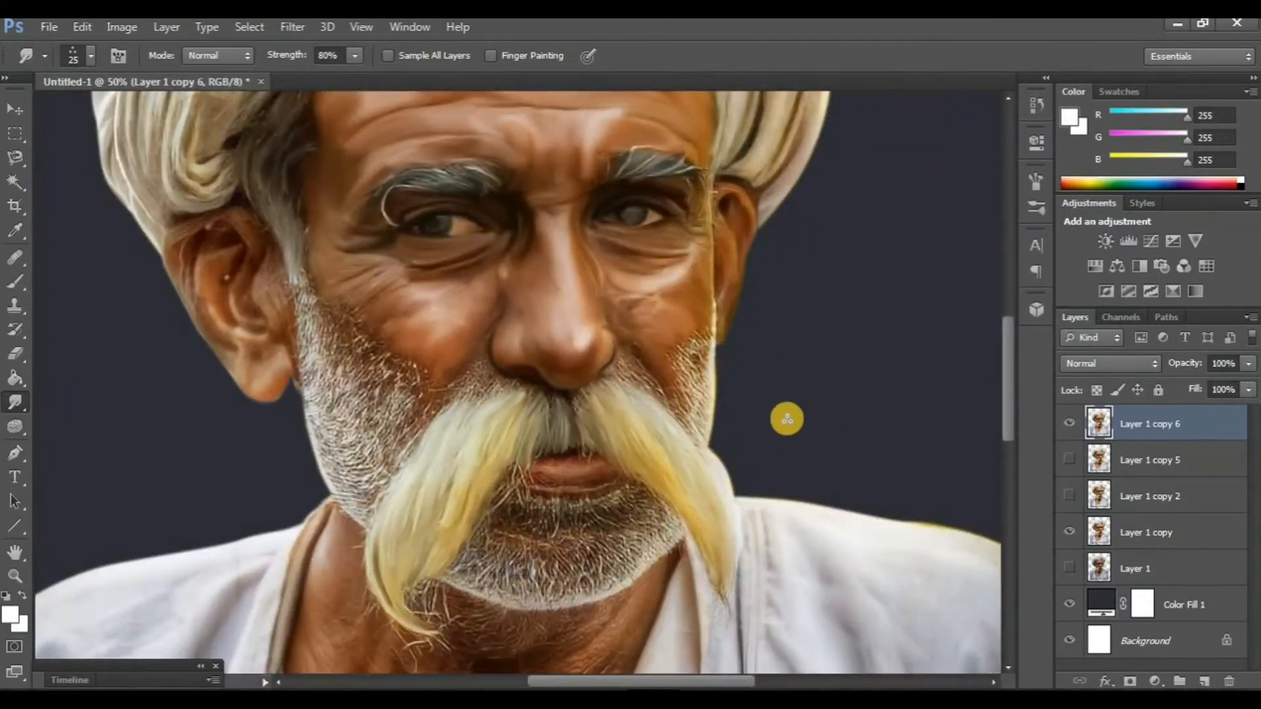
pyautogui.click(1069, 423)
pyautogui.click(1069, 532)
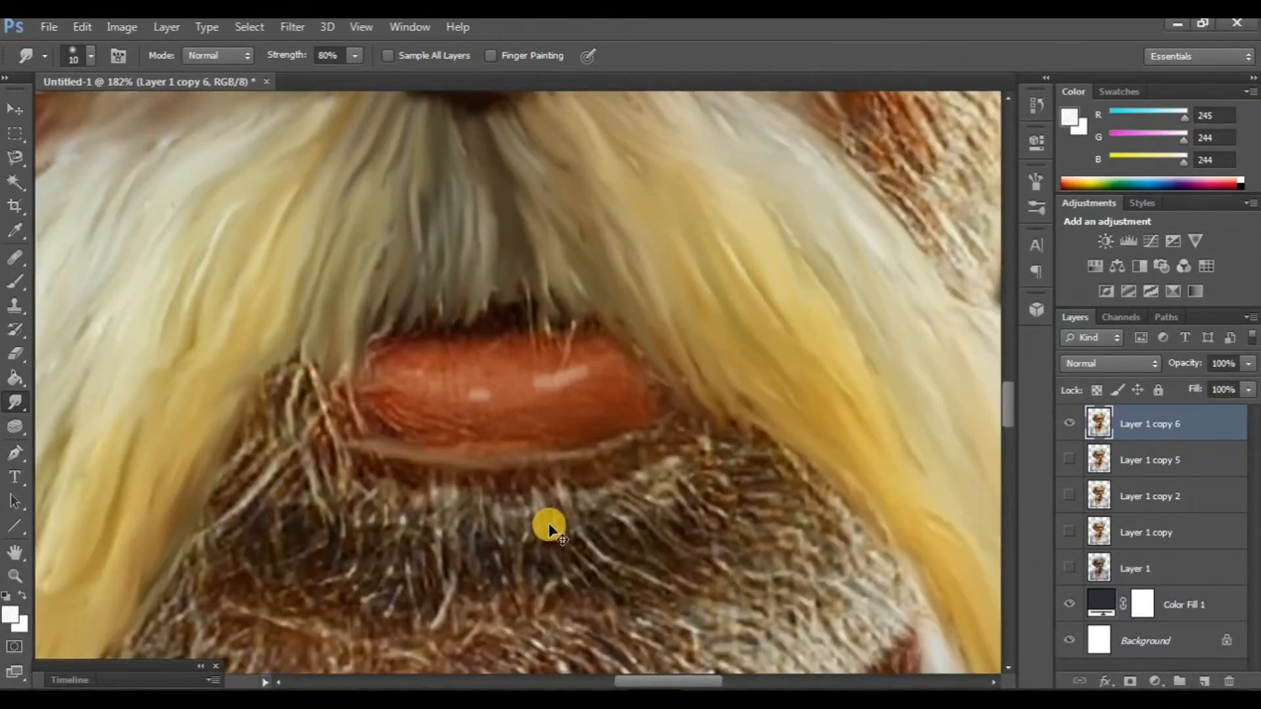
# Smudge the pale edge beneath the lower lip into a smooth line with the 10 px brush at 80% strength.
pyautogui.scroll(-2, 361, 414)
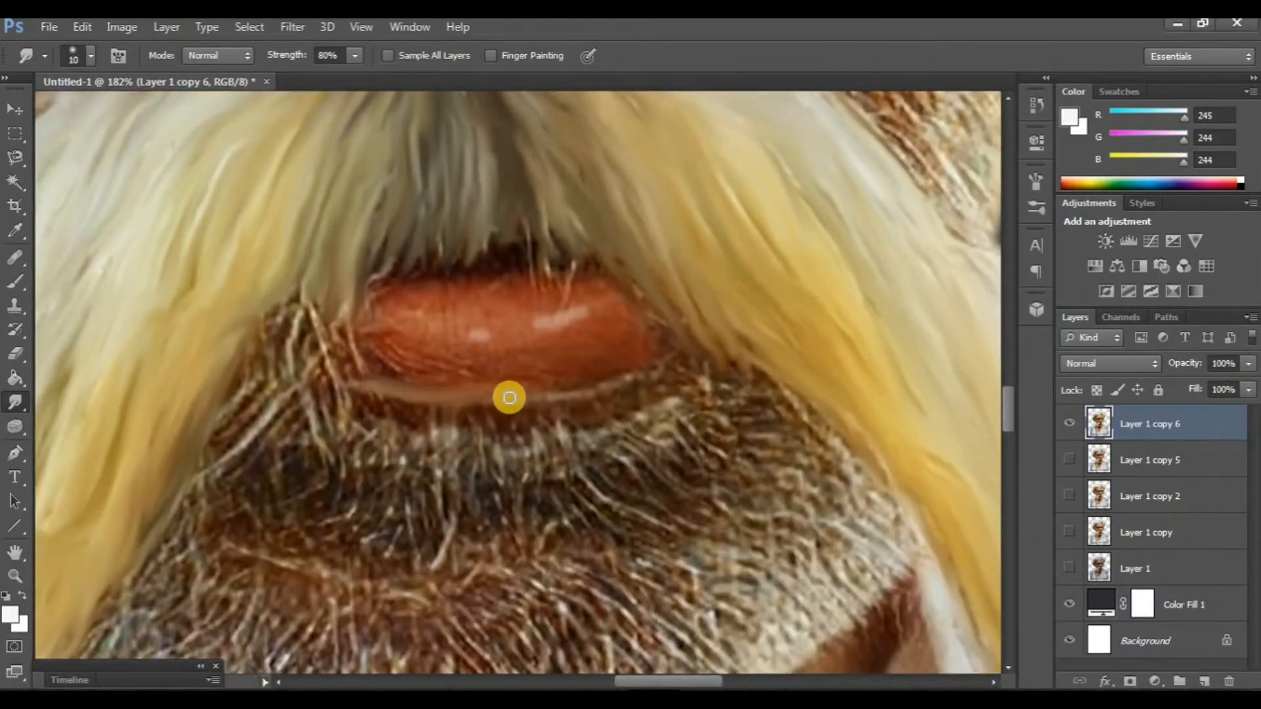
pyautogui.moveTo(509, 397); pyautogui.dragTo(644, 369)
pyautogui.scroll(2, 459, 349)
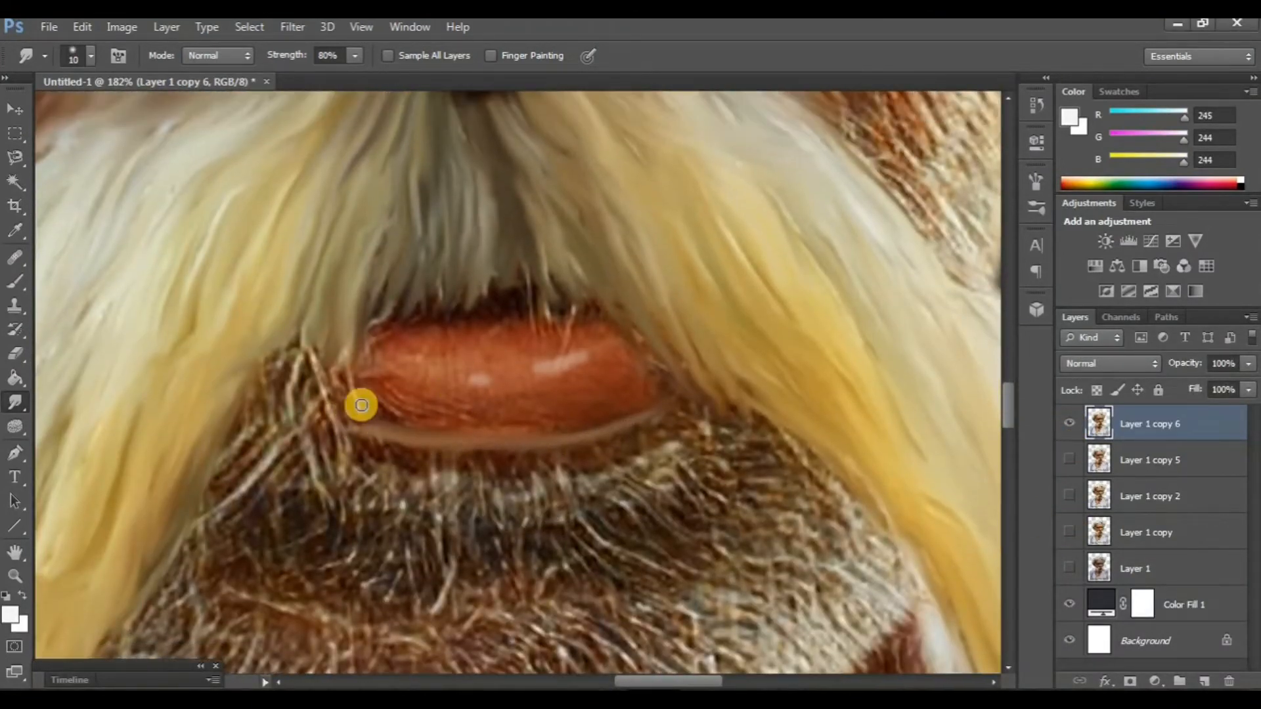
pyautogui.scroll(2, 481, 451)
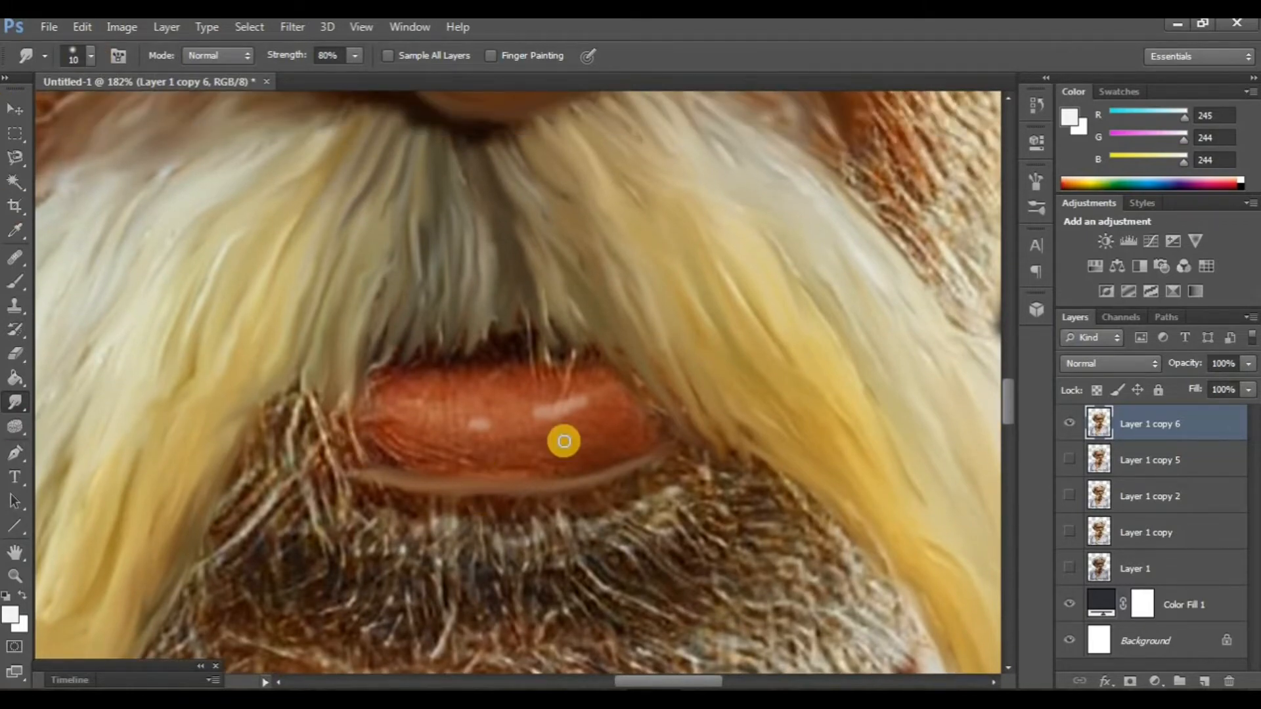
# Increase the Smudge brush size to 20 px for the area around the mouth.
pyautogui.scroll(-10, 704, 485)
pyautogui.press(']')
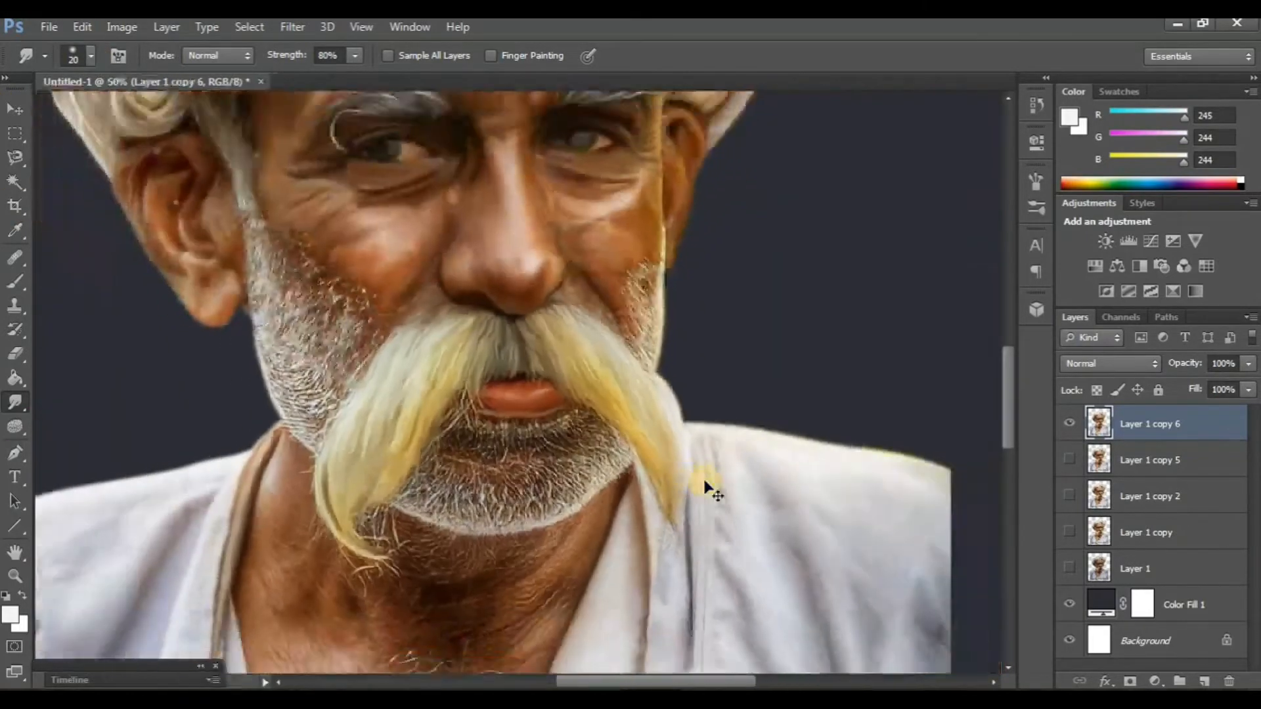
pyautogui.scroll(4, 705, 485)
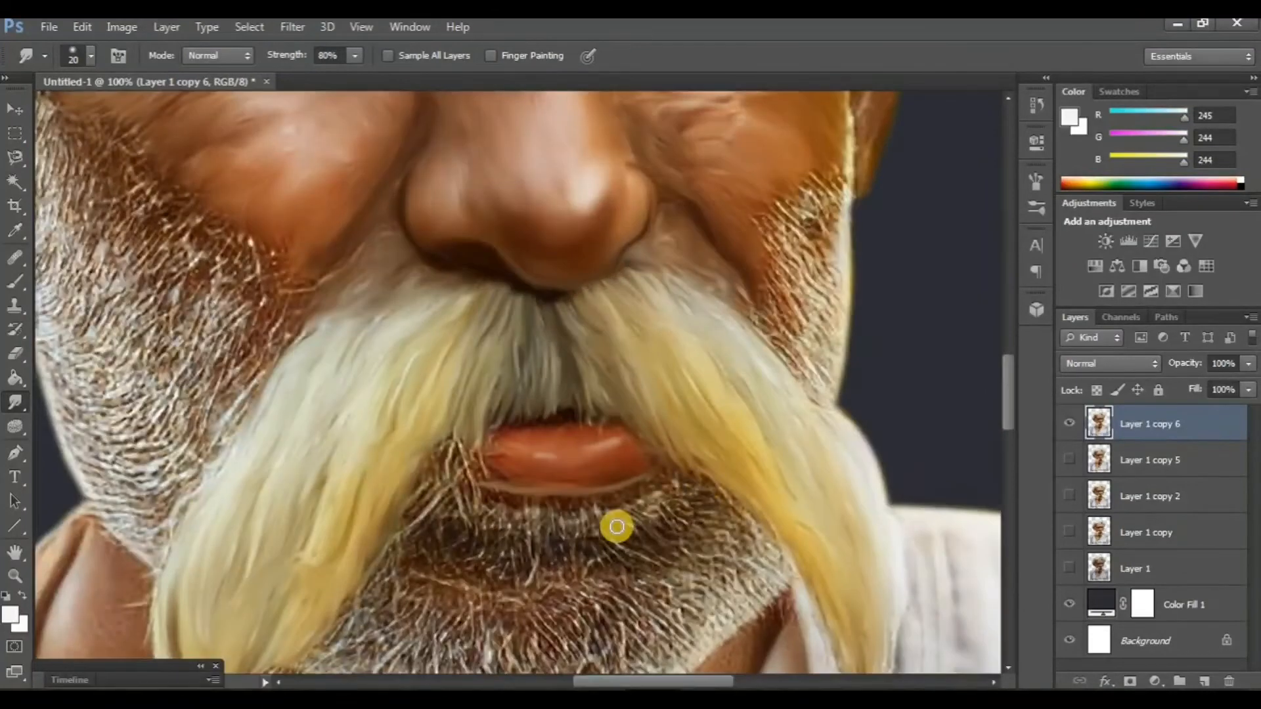
# Choose the 11 px dotted brush tip for the Smudge tool and duplicate Layer 1 copy 6.
pyautogui.scroll(-2, 616, 526)
pyautogui.moveTo(616, 527); pyautogui.dragTo(690, 616)
pyautogui.click(91, 61)
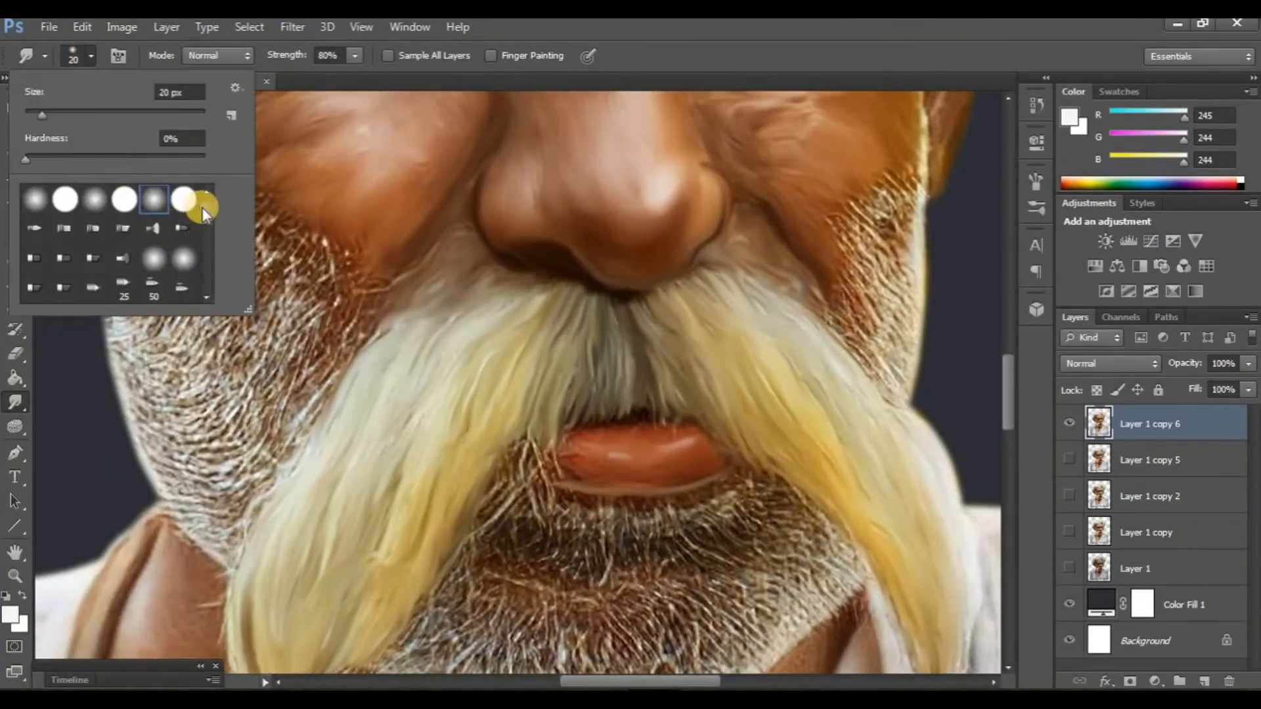
pyautogui.scroll(-3, 201, 256)
pyautogui.doubleClick(68, 253)
pyautogui.scroll(-3, 477, 445)
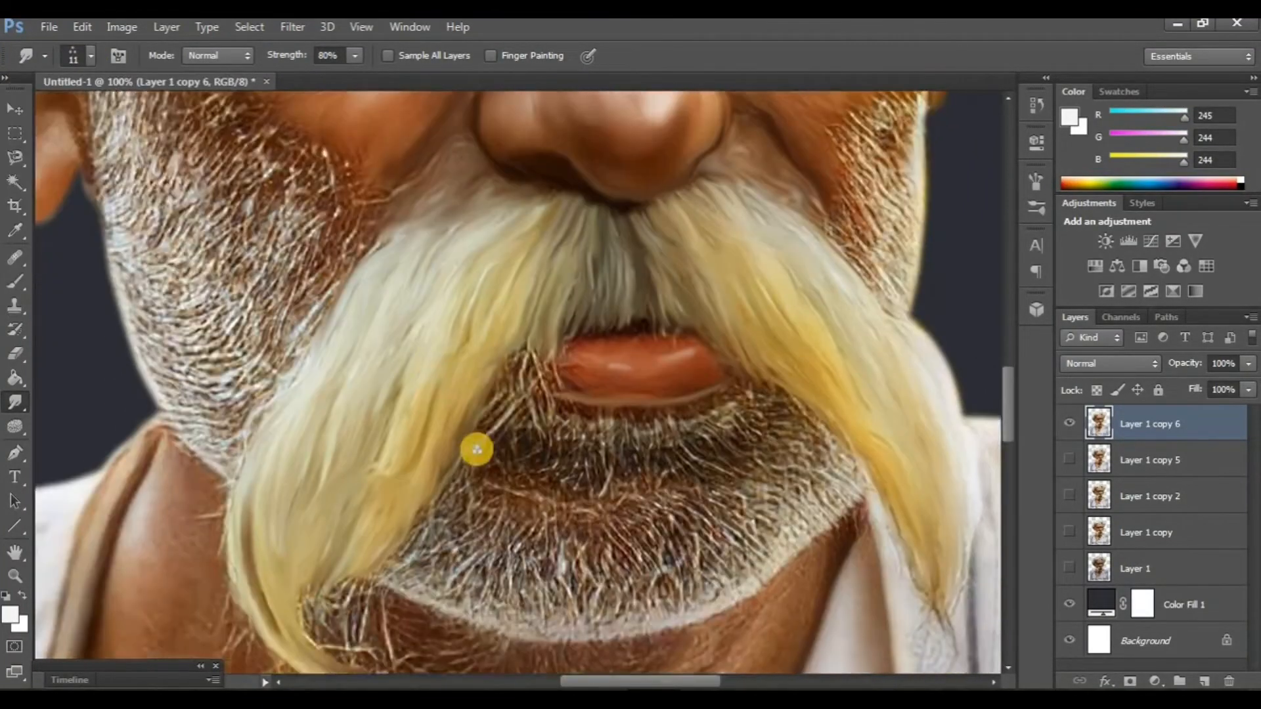
pyautogui.hotkey('ctrl', 'j')
# Smudge the chin beard below the lips into soft downward strands with the dotted brush at 25 px and 80% strength.
pyautogui.scroll(-1, 291, 345)
pyautogui.scroll(3, 478, 358)
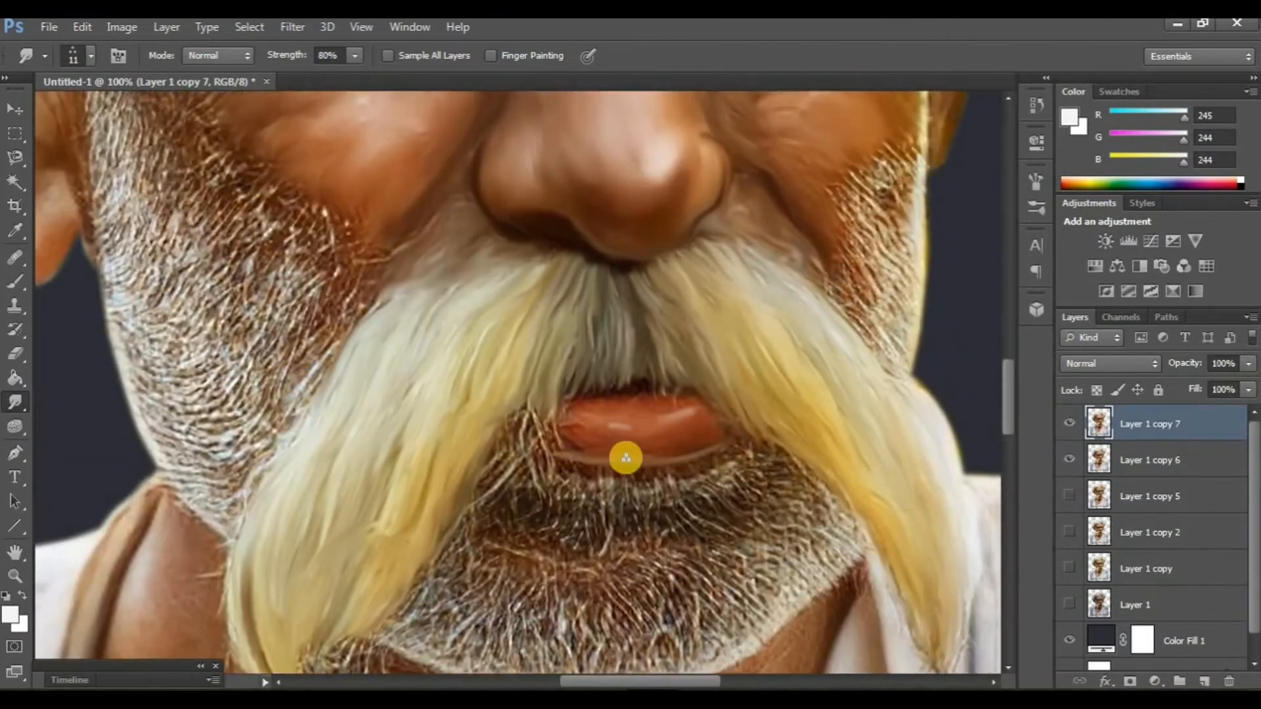
pyautogui.scroll(-3, 625, 456)
pyautogui.hotkey('ctrl', '+')
pyautogui.hscroll(1, 625, 458)
pyautogui.hotkey('ctrl', '-')
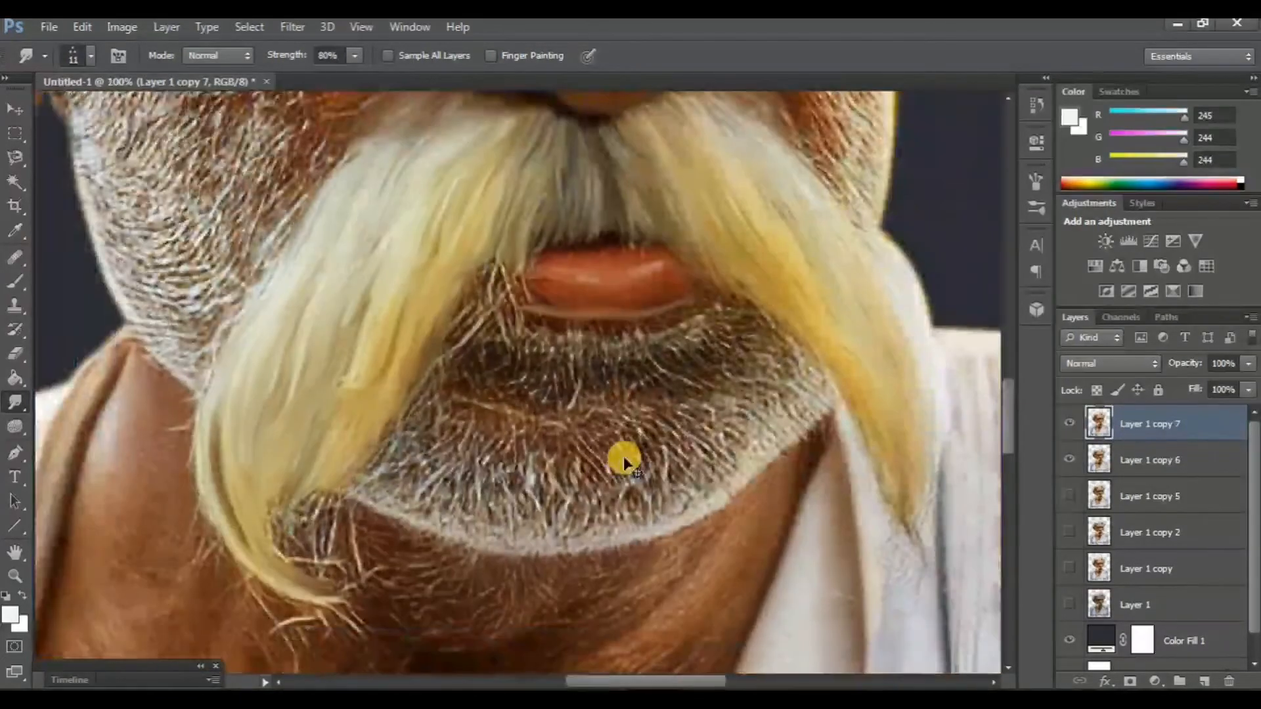
pyautogui.hscroll(1, 627, 486)
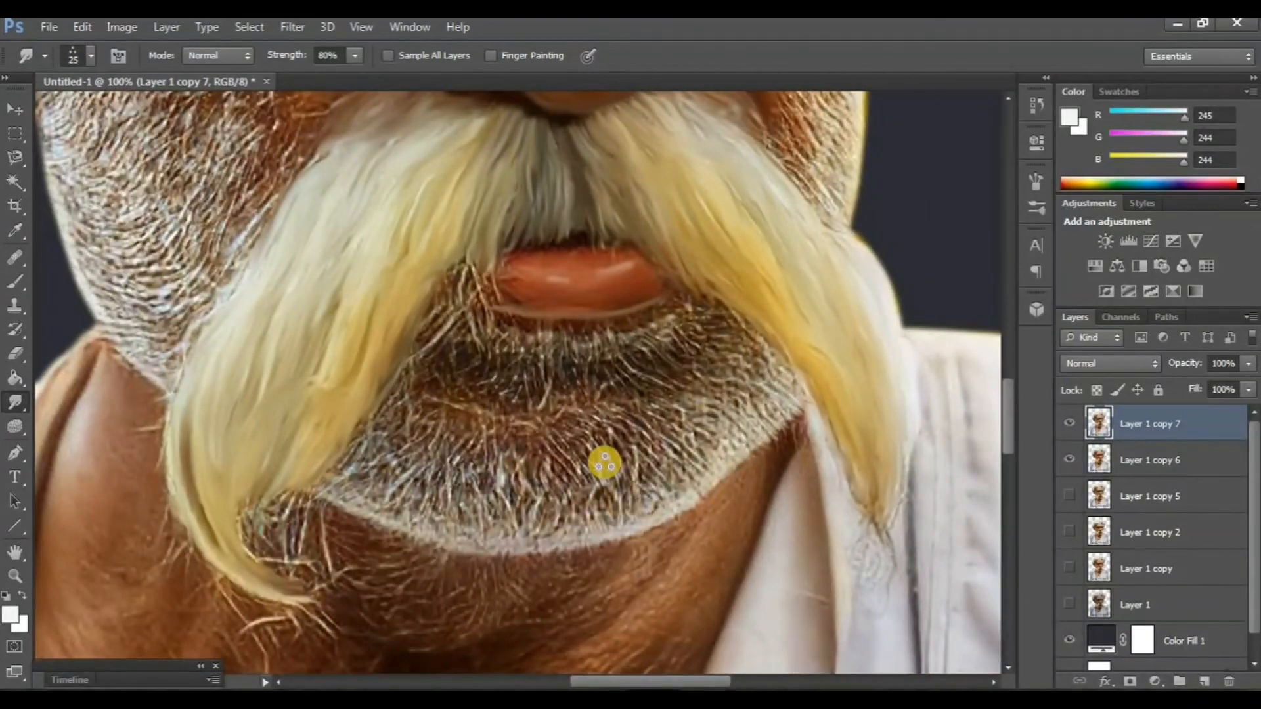
pyautogui.scroll(-1, 618, 447)
pyautogui.scroll(1, 563, 431)
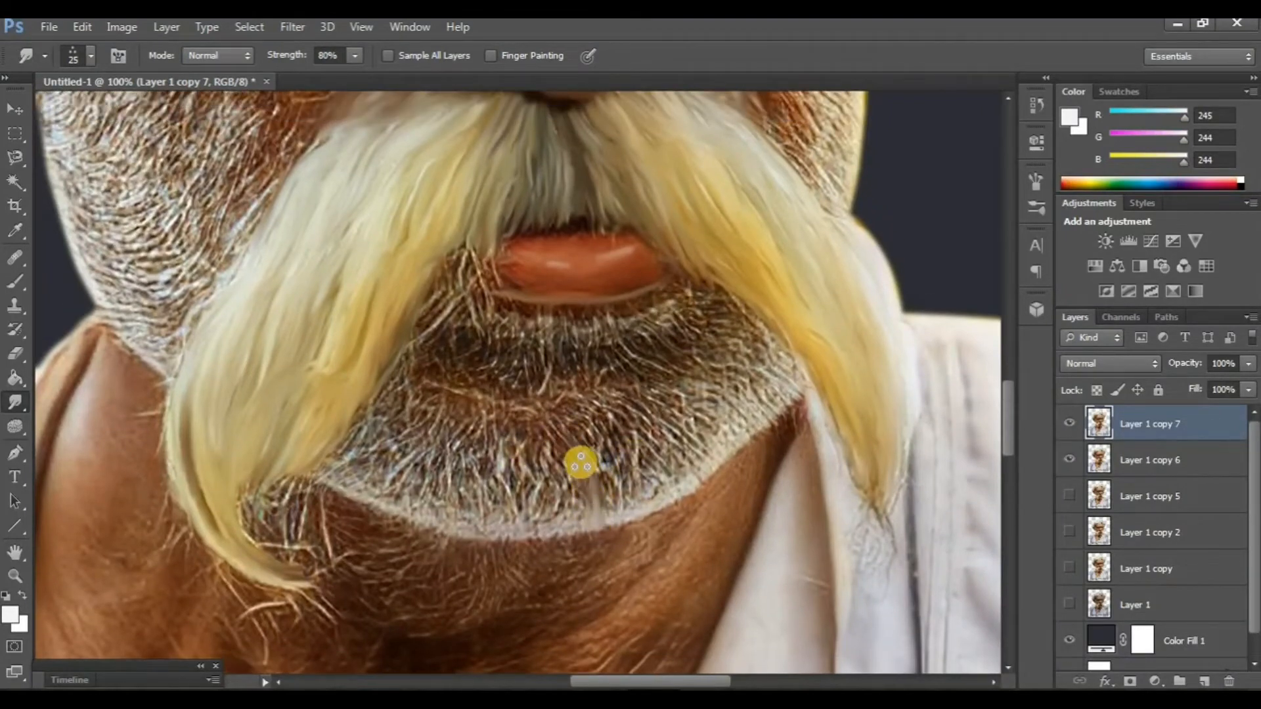
pyautogui.moveTo(580, 464)
pyautogui.mouseDown()
pyautogui.moveTo(597, 492)
pyautogui.moveTo(577, 428)
pyautogui.moveTo(636, 512)
pyautogui.mouseUp()
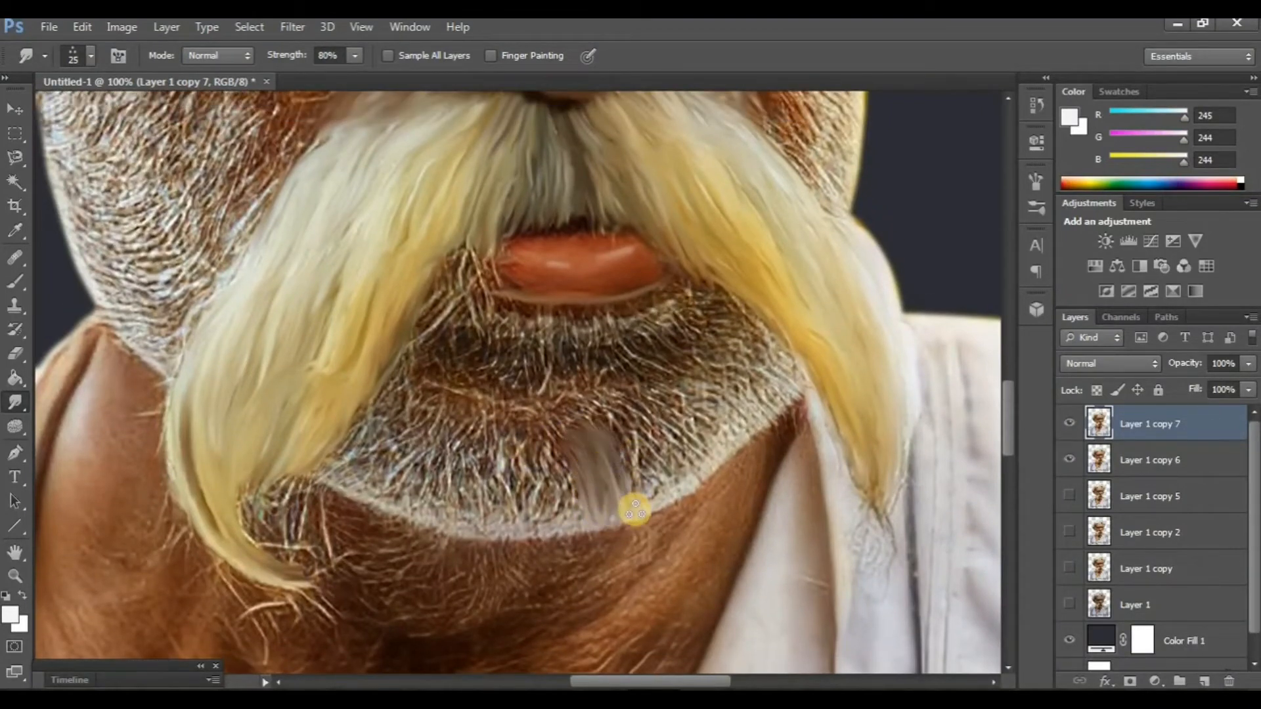
pyautogui.moveTo(611, 427)
pyautogui.mouseDown()
pyautogui.moveTo(645, 511)
pyautogui.moveTo(647, 496)
pyautogui.moveTo(668, 503)
pyautogui.mouseUp()
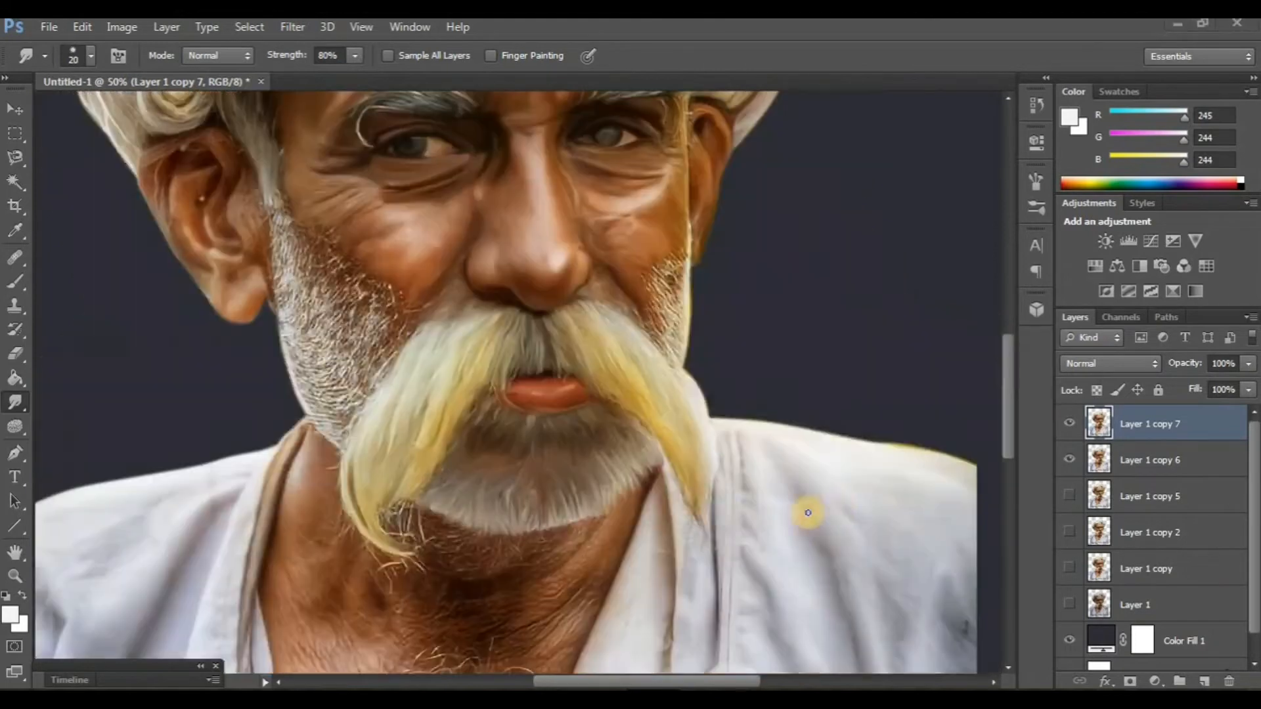
# Compare the smudged chin beard with the earlier stage using the visibility of Layer 1 copy 7.
pyautogui.hotkey('ctrl', '+')
pyautogui.scroll(-1, 906, 472)
pyautogui.click(1069, 423)
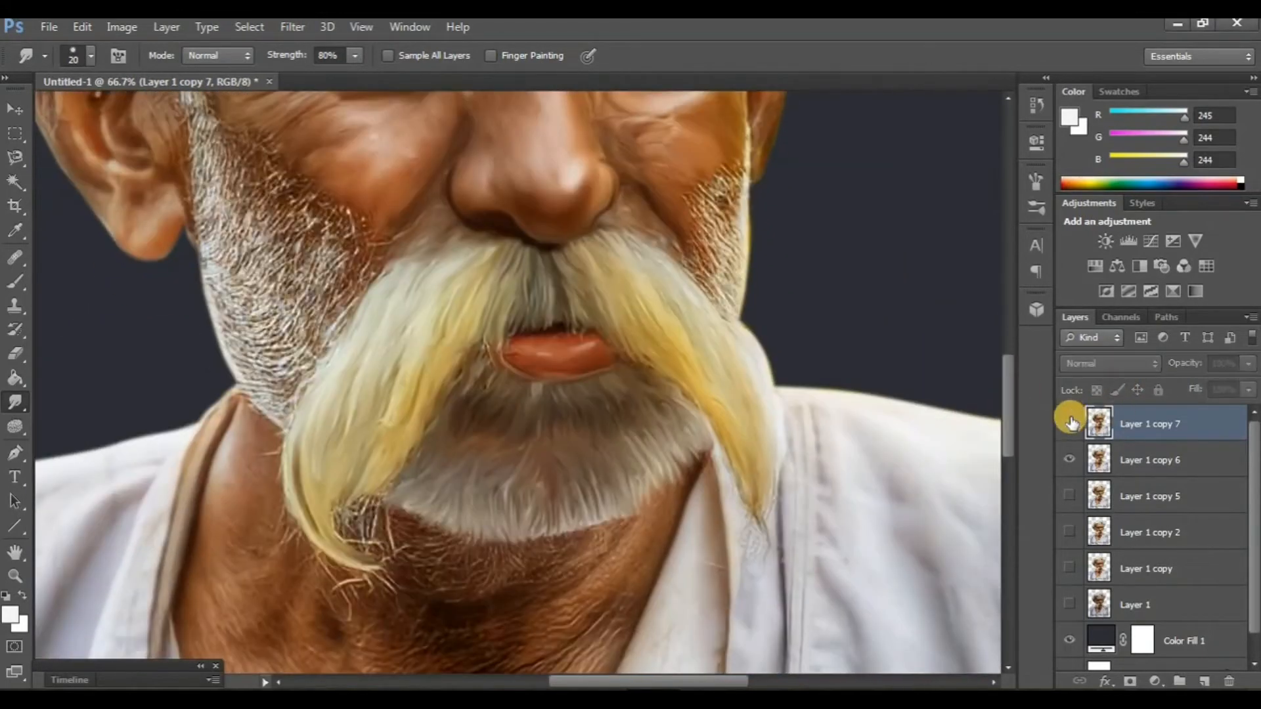
pyautogui.click(1069, 423)
# Switch the Smudge tool back to the 11 px dotted brush tip and duplicate Layer 1 copy 7.
pyautogui.hscroll(-3, 486, 460)
pyautogui.scroll(2, 464, 375)
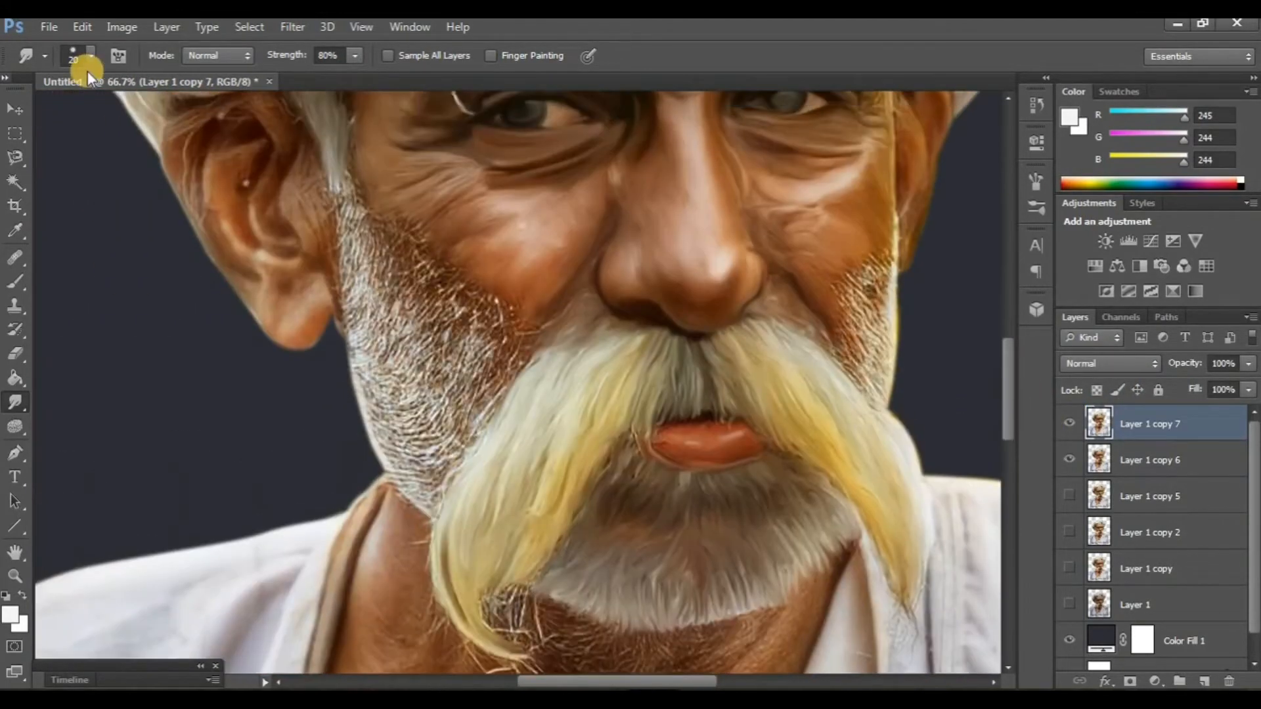
pyautogui.click(89, 56)
pyautogui.doubleClick(35, 266)
pyautogui.scroll(-1, 378, 394)
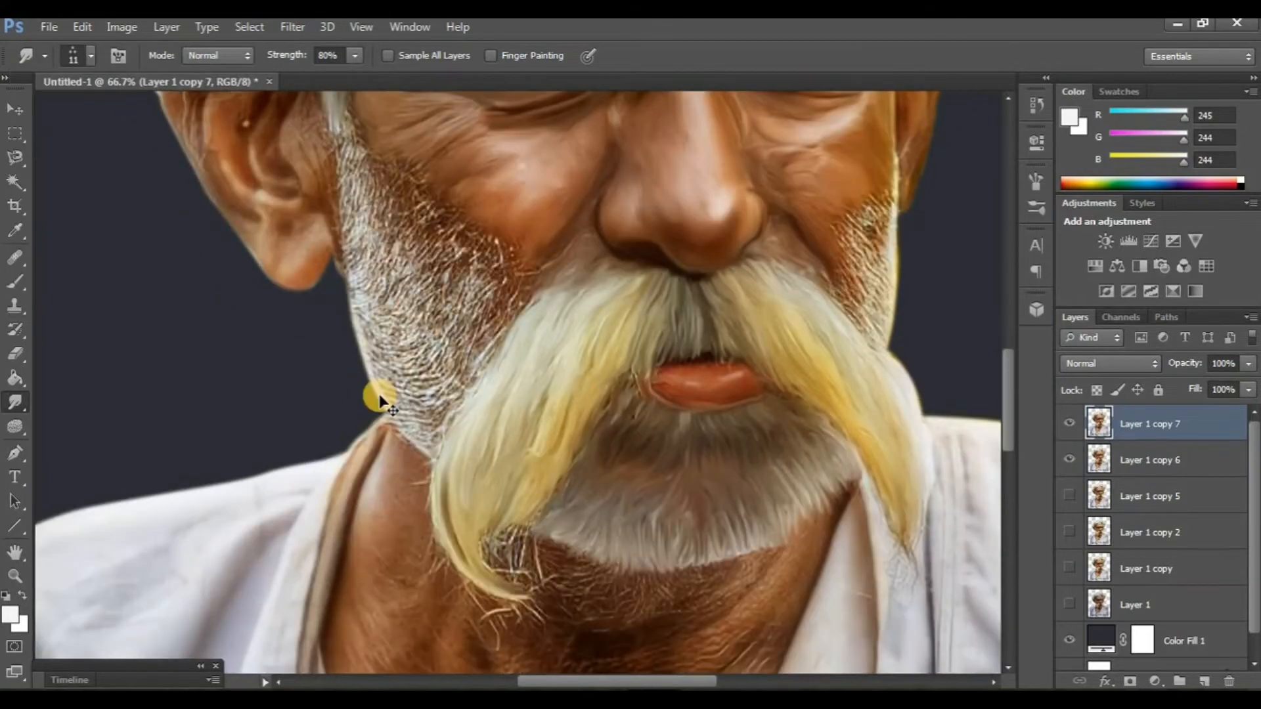
pyautogui.hotkey('ctrl', '+')
pyautogui.hotkey('ctrl', 'j')
# Rotate the view to about 93° and smudge the left cheek's beard into soft strands with the dotted brush at 20 px and 80% strength.
pyautogui.hscroll(-3, 399, 417)
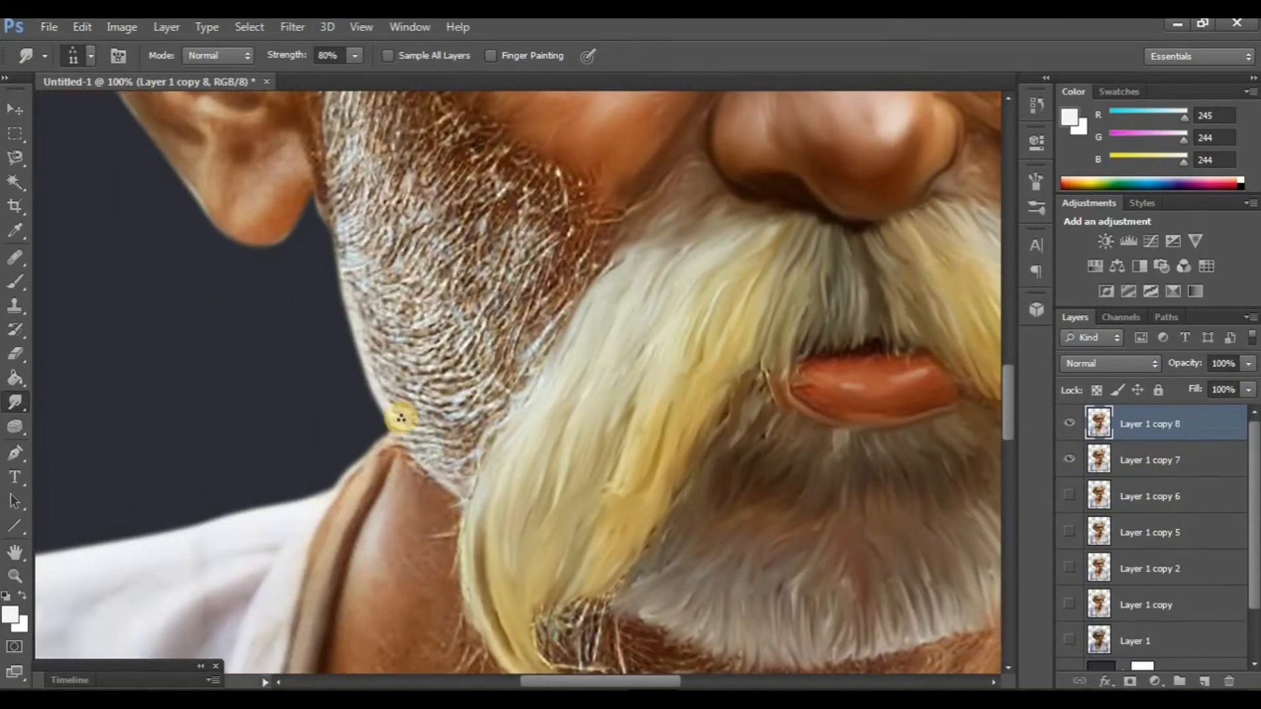
pyautogui.scroll(1, 386, 388)
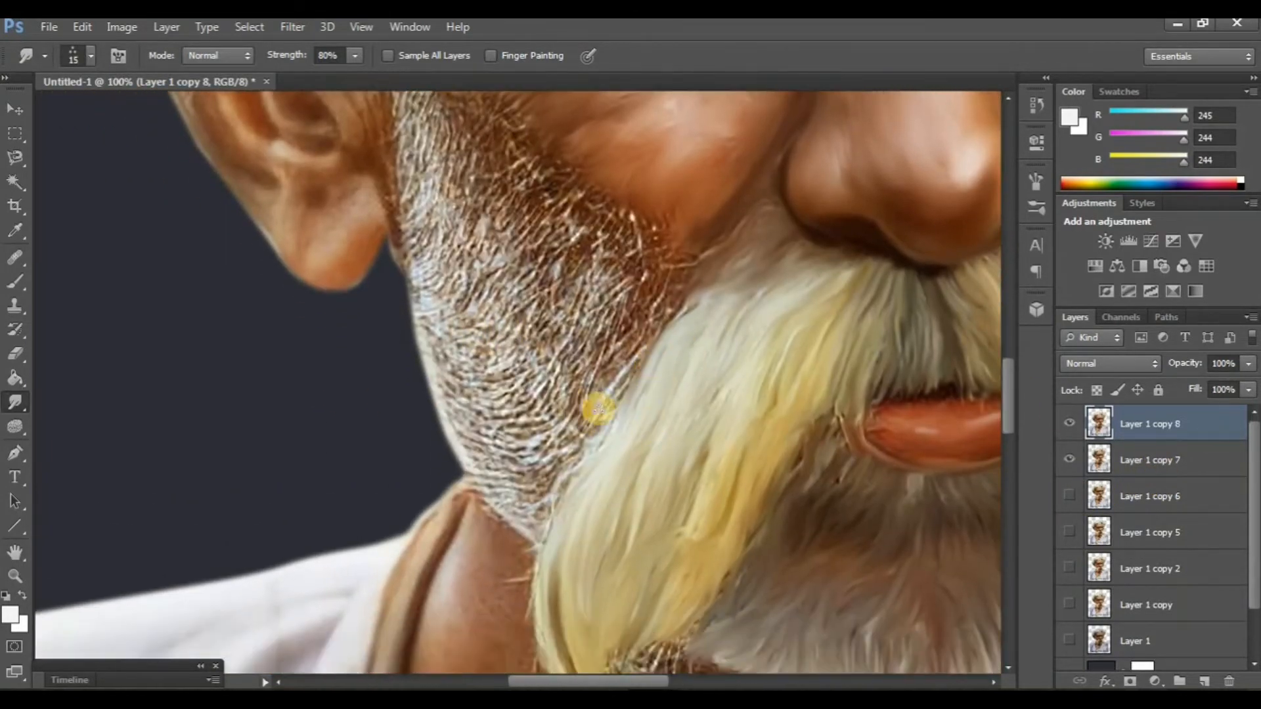
pyautogui.press(']')
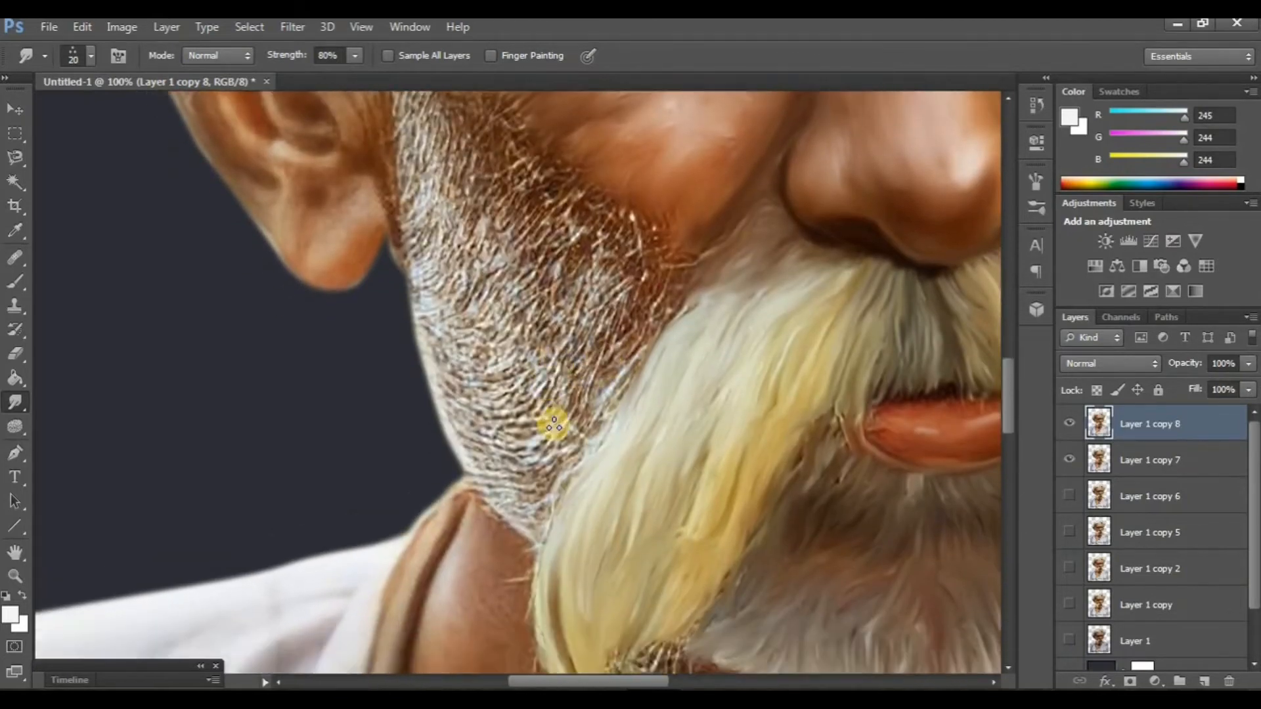
pyautogui.press('r')
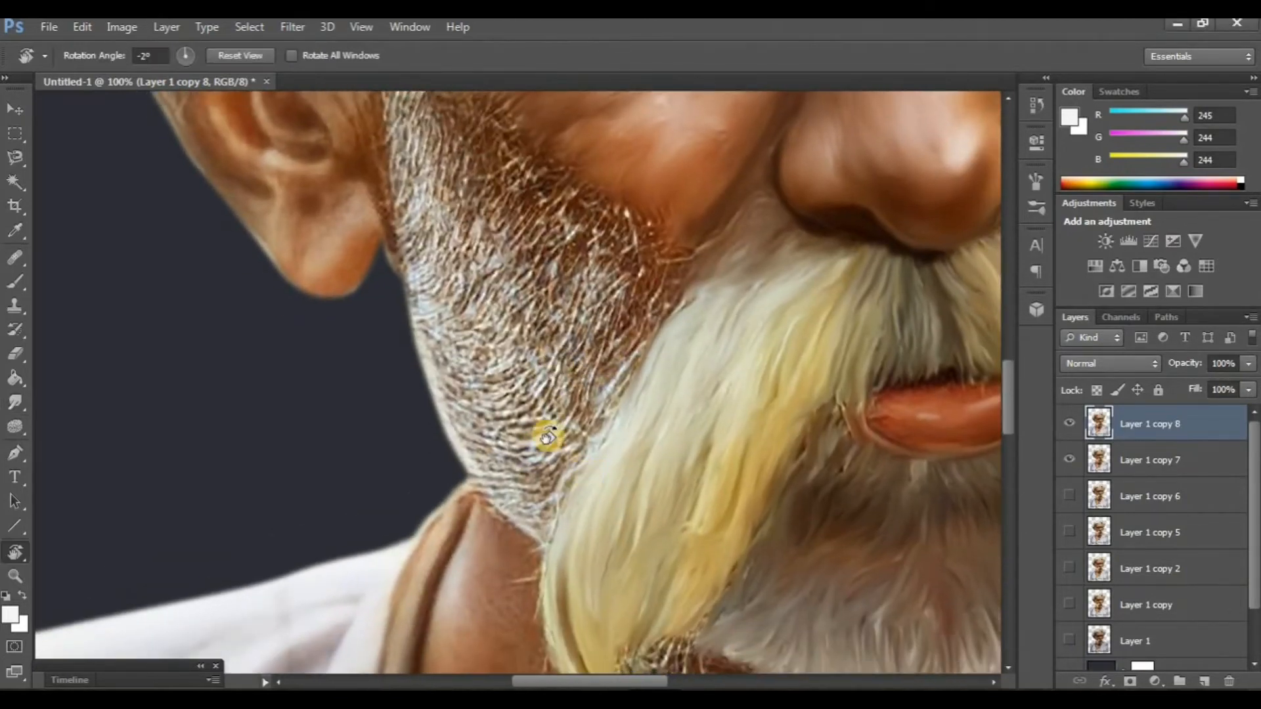
pyautogui.moveTo(543, 431)
pyautogui.mouseDown()
pyautogui.moveTo(506, 380)
pyautogui.moveTo(500, 392)
pyautogui.mouseUp()
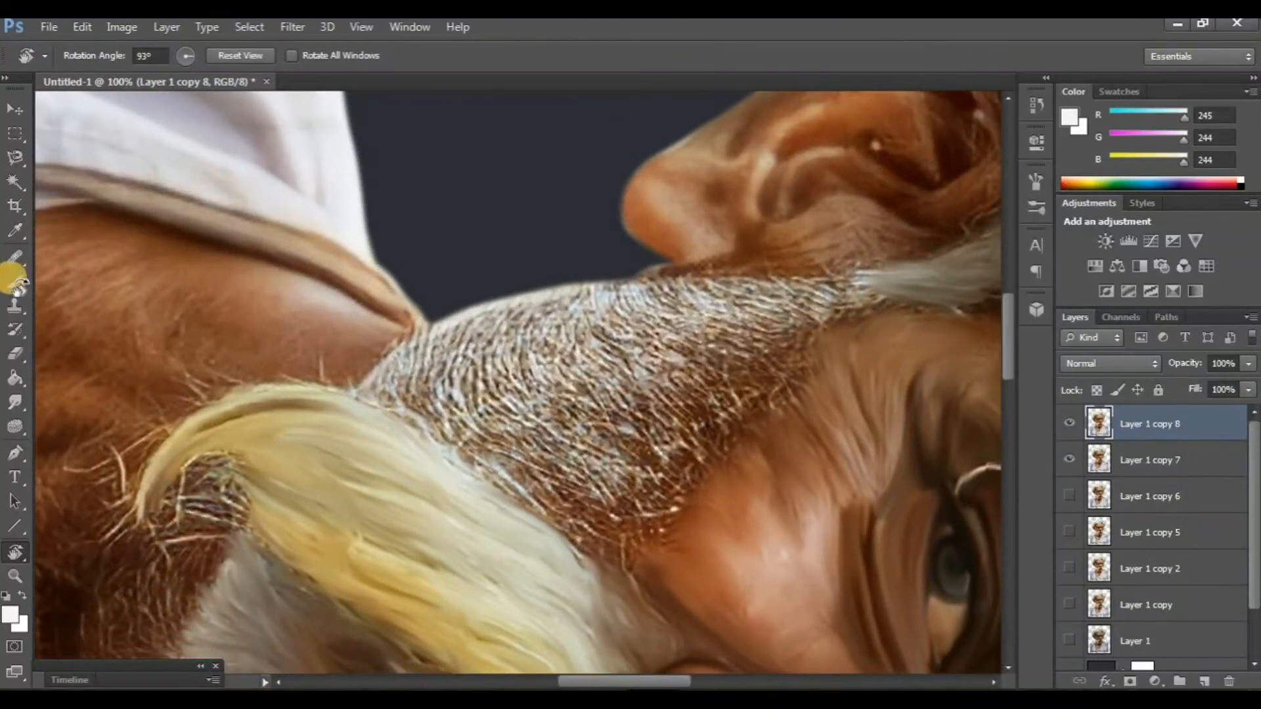
pyautogui.click(15, 402)
pyautogui.hscroll(3, 431, 372)
pyautogui.scroll(1, 431, 371)
pyautogui.scroll(-1, 426, 368)
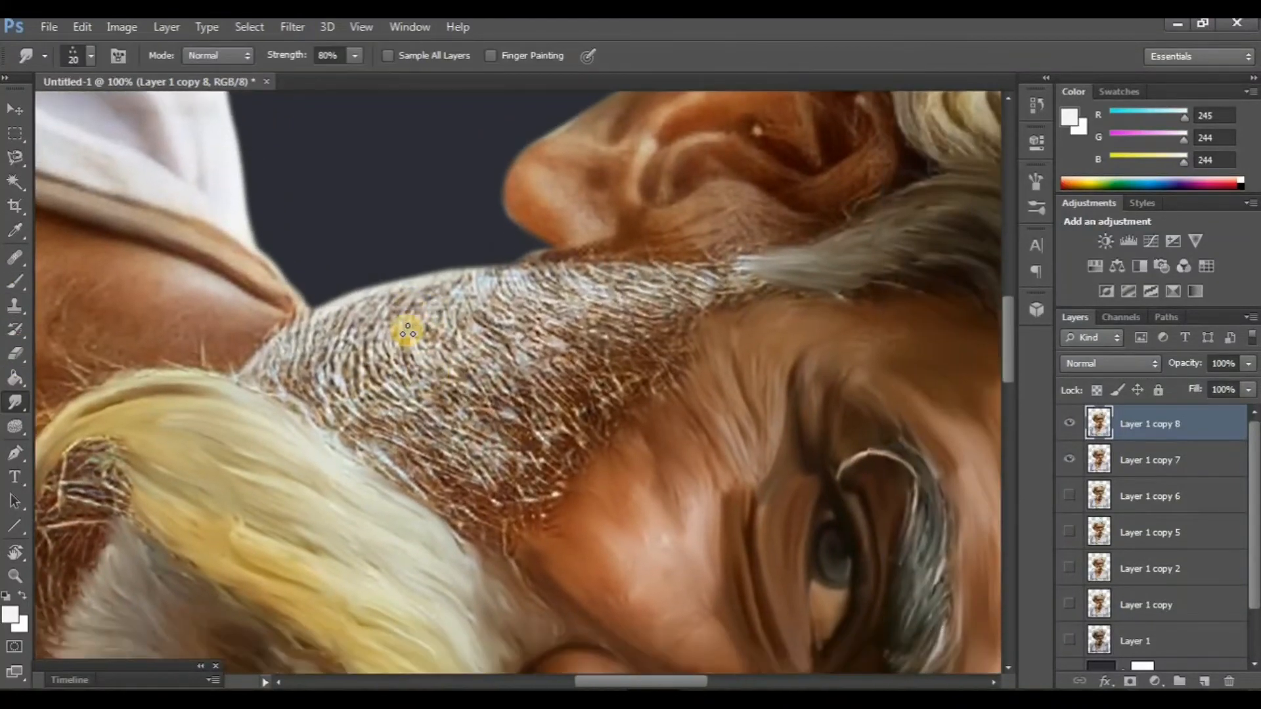
pyautogui.scroll(-1, 411, 332)
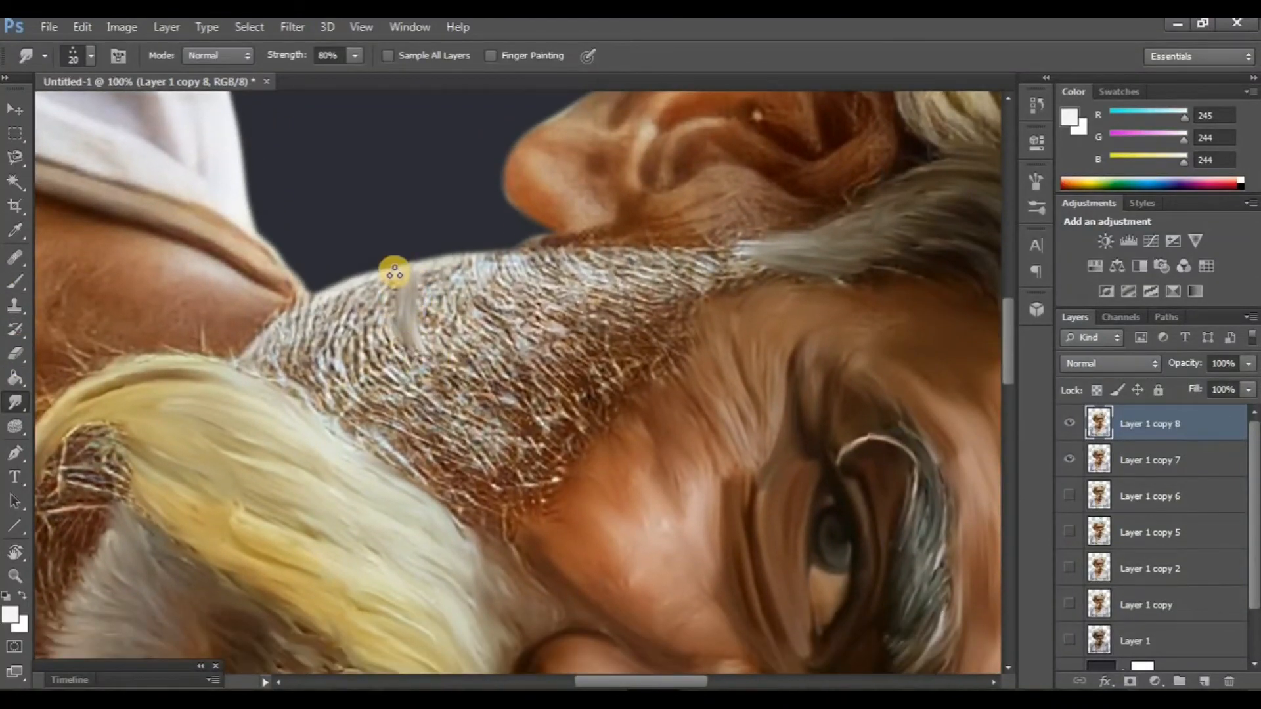
pyautogui.moveTo(361, 355); pyautogui.dragTo(343, 281)
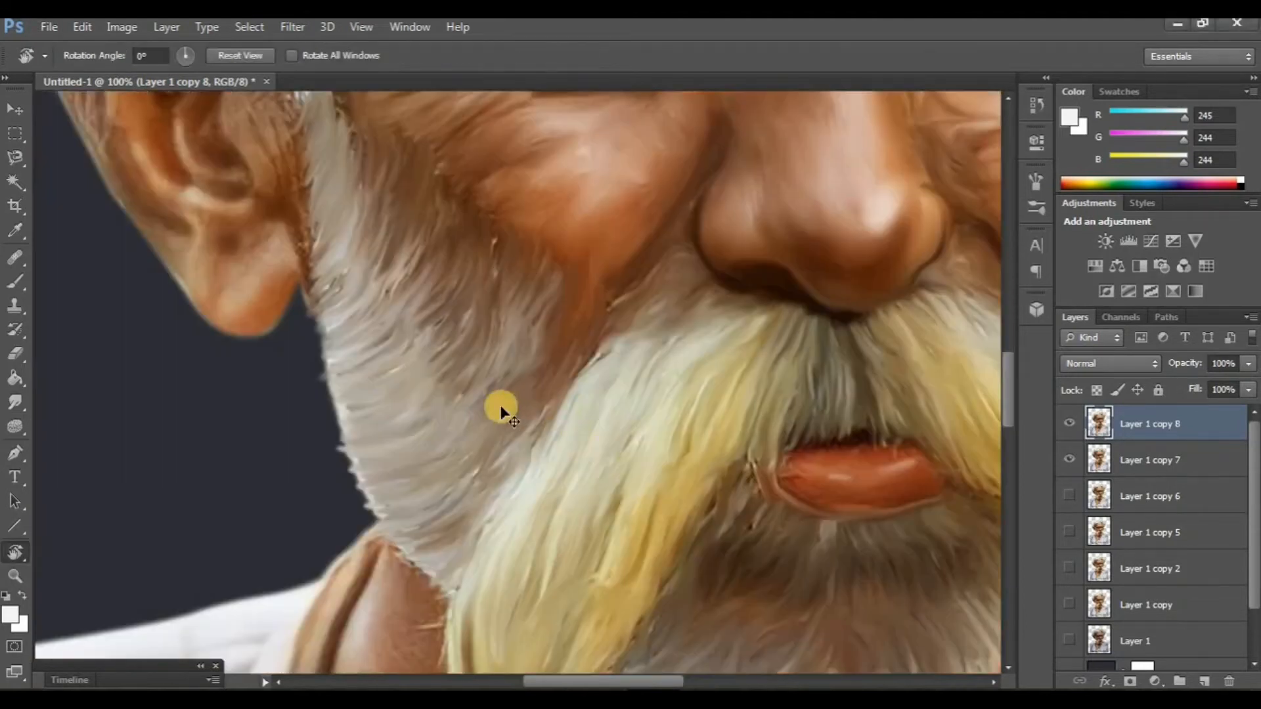
# Compare the smudged left cheek beard with the earlier stage using the visibility of Layer 1 copy 8.
pyautogui.hscroll(3, 501, 411)
pyautogui.click(1062, 427)
pyautogui.click(1060, 428)
# Rotate the view to about -77°, smudge the right cheek's stubble into soft strands at 25 px and 80% strength, and reset the rotation.
pyautogui.scroll(4, 506, 402)
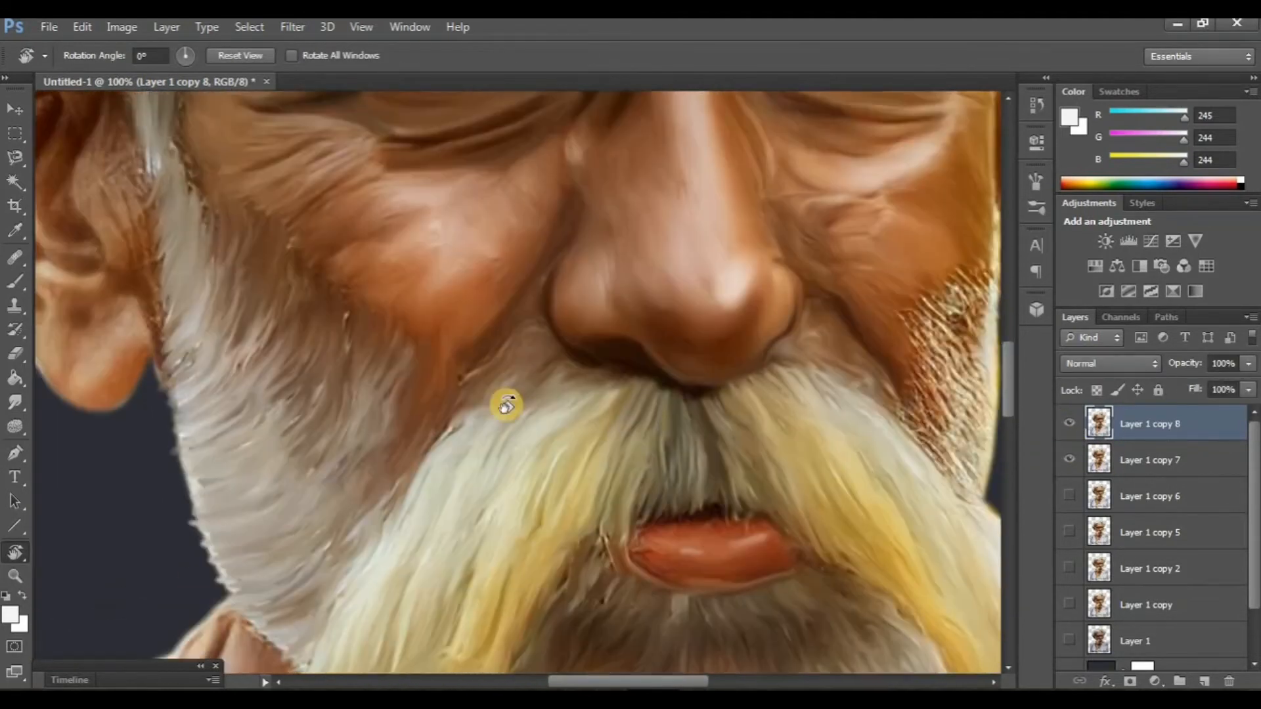
pyautogui.scroll(-1, 470, 383)
pyautogui.hscroll(5, 646, 393)
pyautogui.hscroll(3, 650, 393)
pyautogui.hotkey('ctrl', '+')
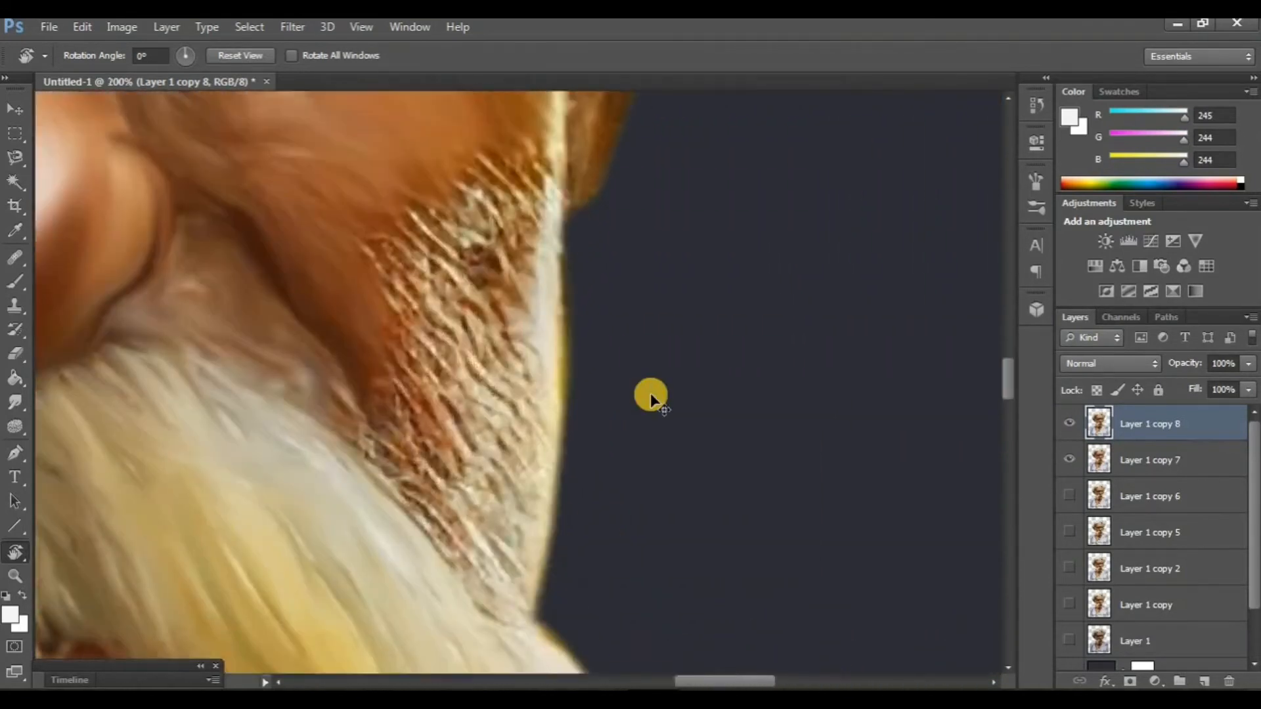
pyautogui.hscroll(1, 624, 434)
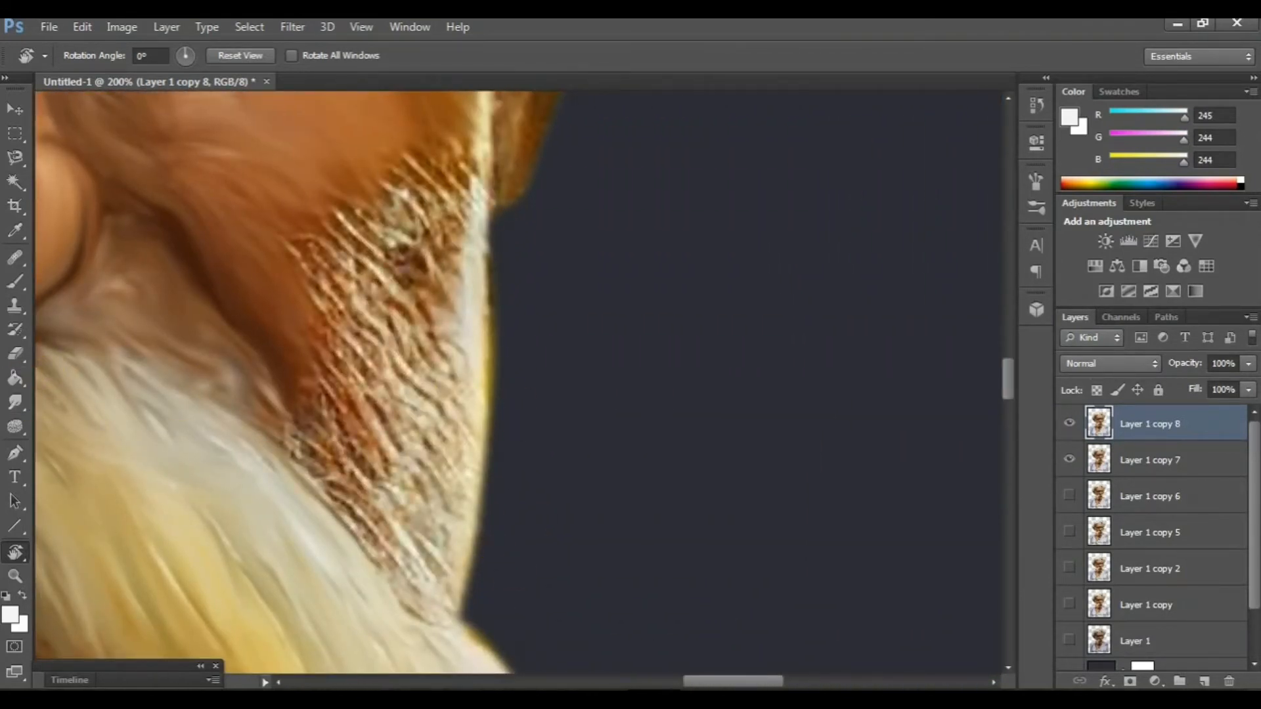
pyautogui.moveTo(92, 452); pyautogui.dragTo(191, 575)
pyautogui.moveTo(352, 629); pyautogui.dragTo(620, 442)
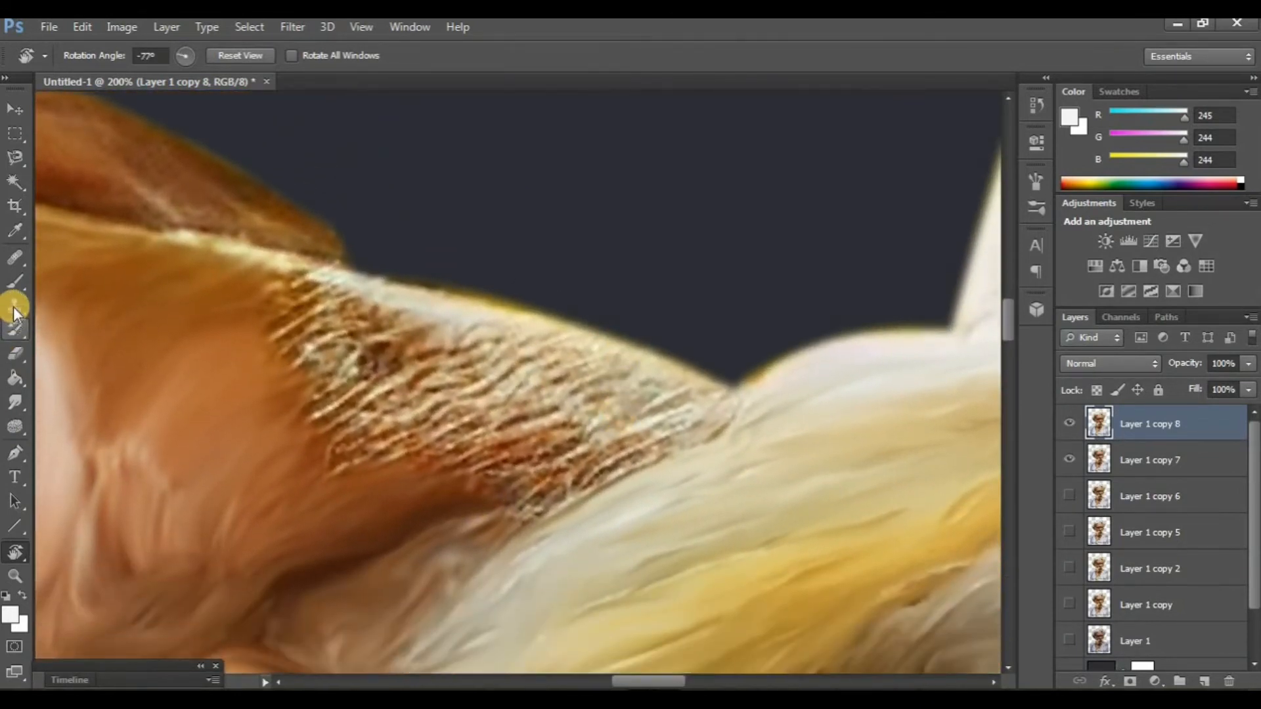
pyautogui.click(15, 401)
pyautogui.hscroll(2, 248, 321)
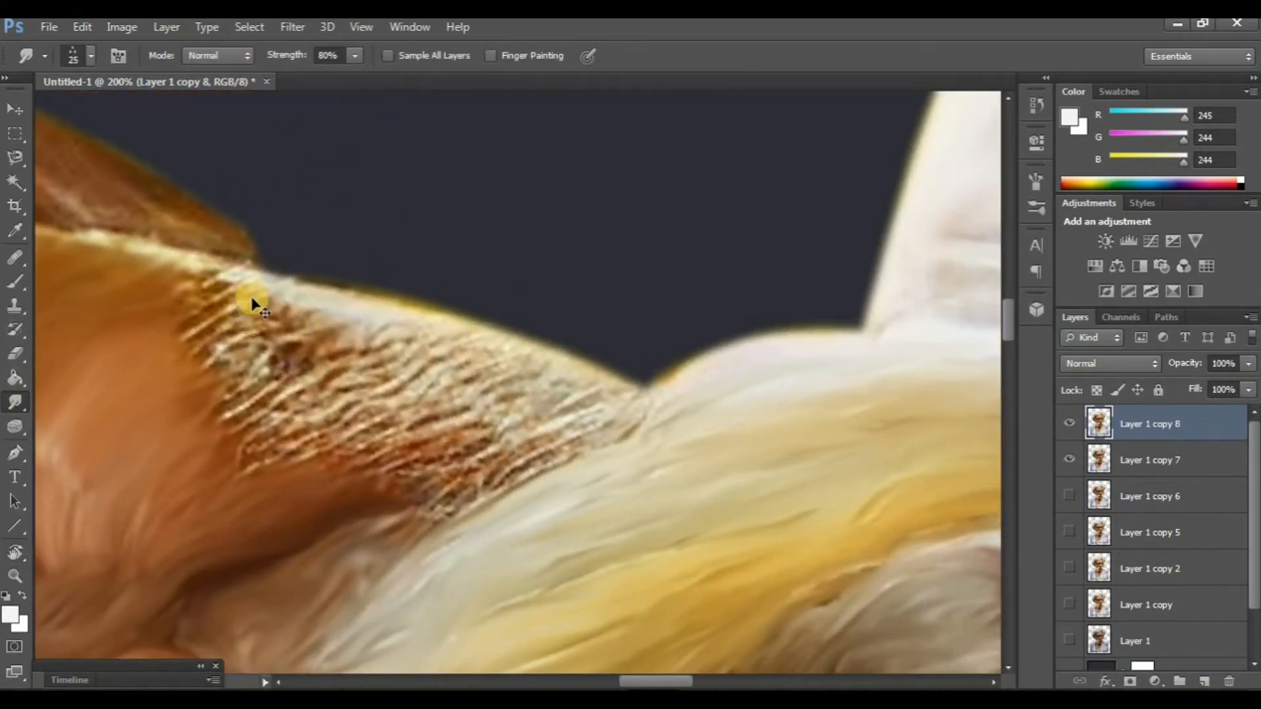
pyautogui.scroll(-1, 253, 303)
pyautogui.moveTo(541, 330)
pyautogui.mouseDown()
pyautogui.moveTo(514, 370)
pyautogui.moveTo(580, 298)
pyautogui.moveTo(494, 358)
pyautogui.moveTo(473, 355)
pyautogui.moveTo(527, 287)
pyautogui.moveTo(447, 323)
pyautogui.mouseUp()
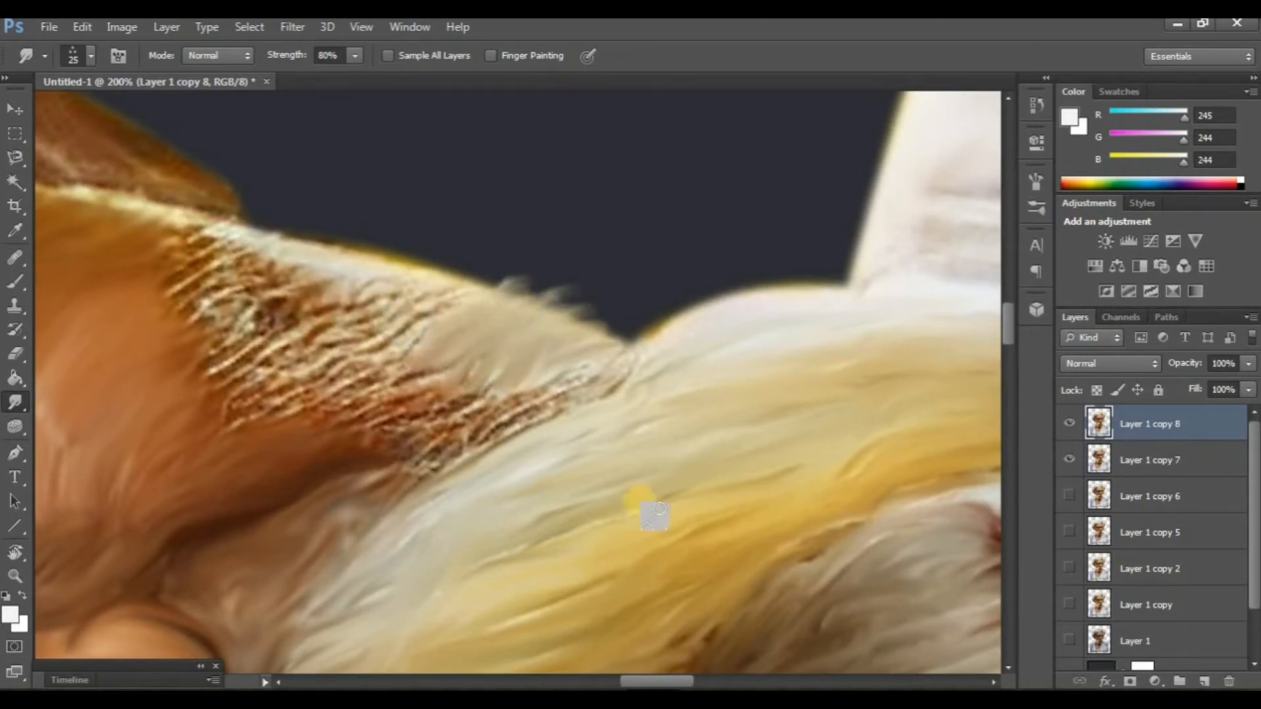
pyautogui.press('r')
# Compare the full smudged beard with the earlier stage using the visibility of Layer 1 copy 8, and hide Layer 1 copy 7 and Layer 1 copy 6.
pyautogui.scroll(-5, 601, 420)
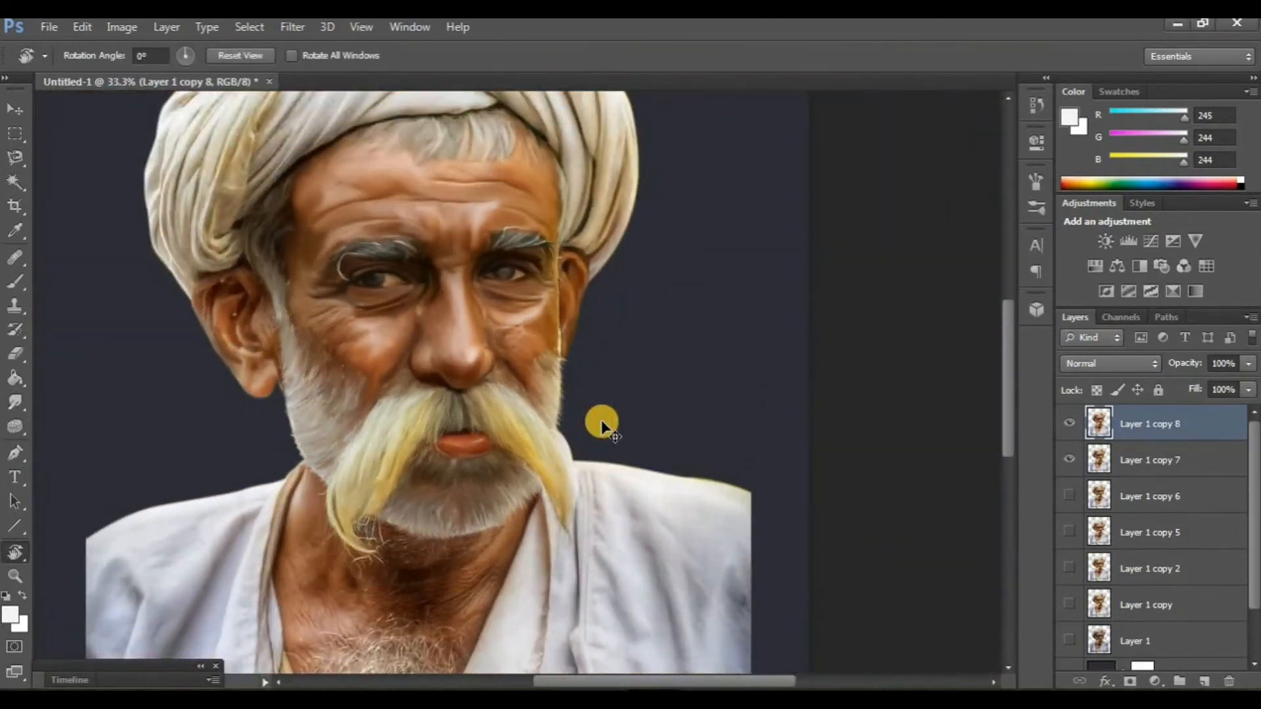
pyautogui.scroll(2, 601, 424)
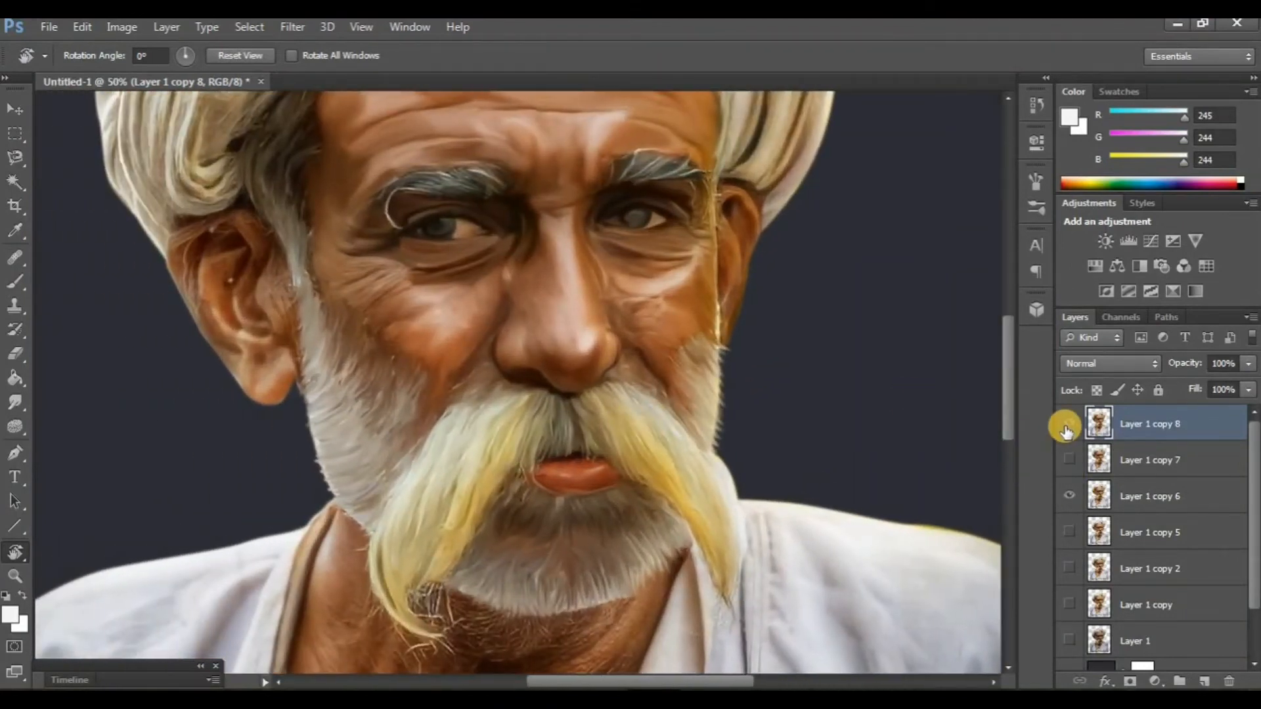
pyautogui.click(1065, 430)
pyautogui.click(1066, 430)
pyautogui.click(1065, 430)
pyautogui.click(1066, 431)
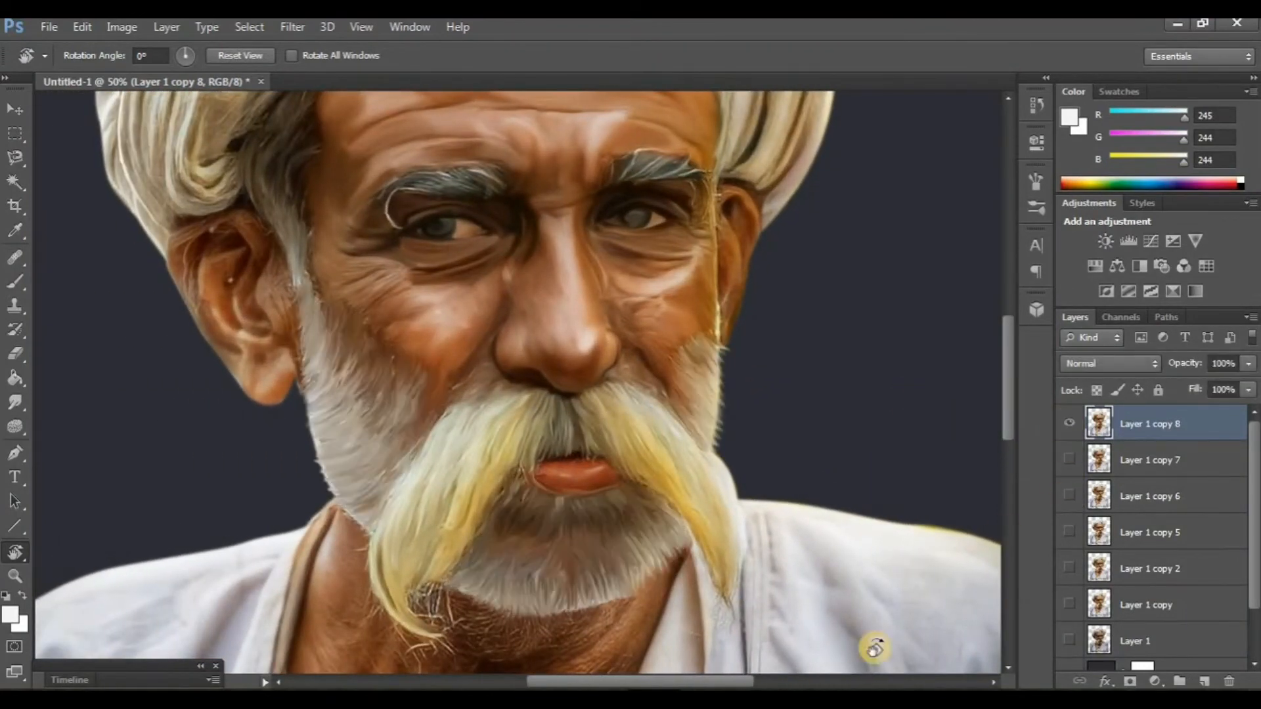
# Return to the Smudge tool and choose a soft round brush tip at 25 px with 80% strength.
pyautogui.hotkey('shift', 'r')
pyautogui.hscroll(-2, 518, 389)
pyautogui.click(88, 51)
pyautogui.click(31, 268)
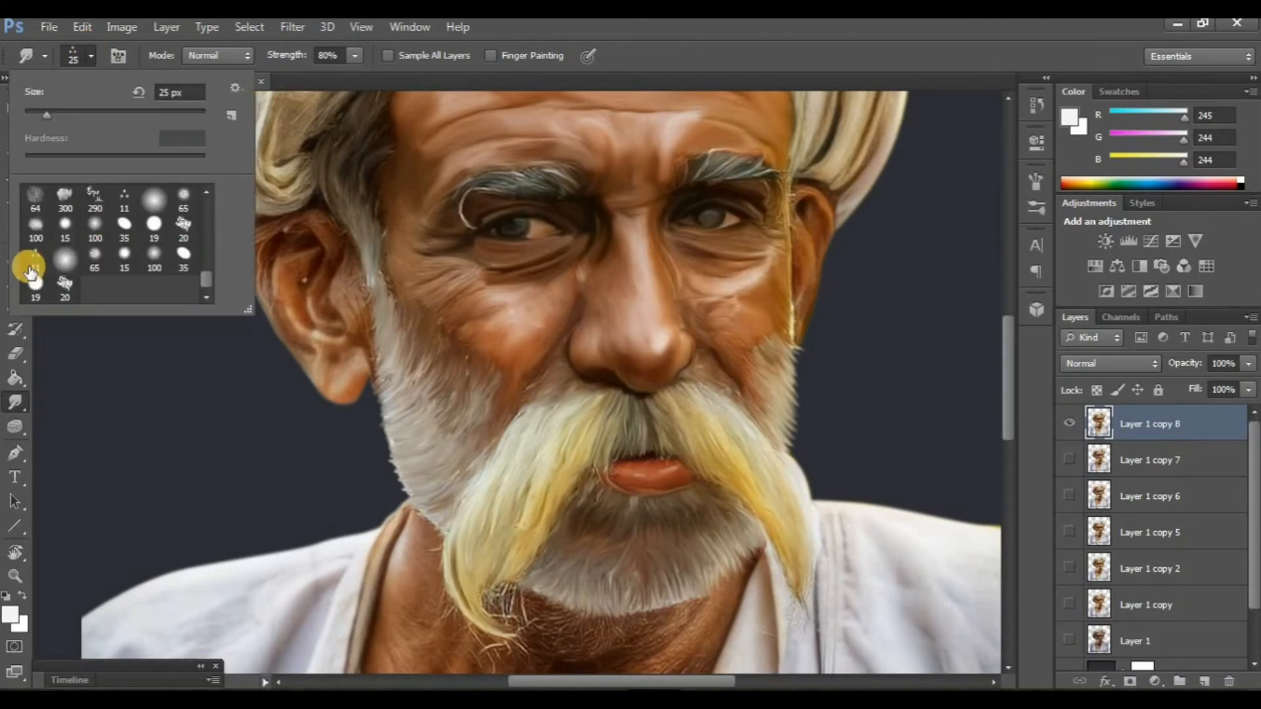
pyautogui.moveTo(208, 285); pyautogui.dragTo(208, 168)
pyautogui.doubleClick(179, 205)
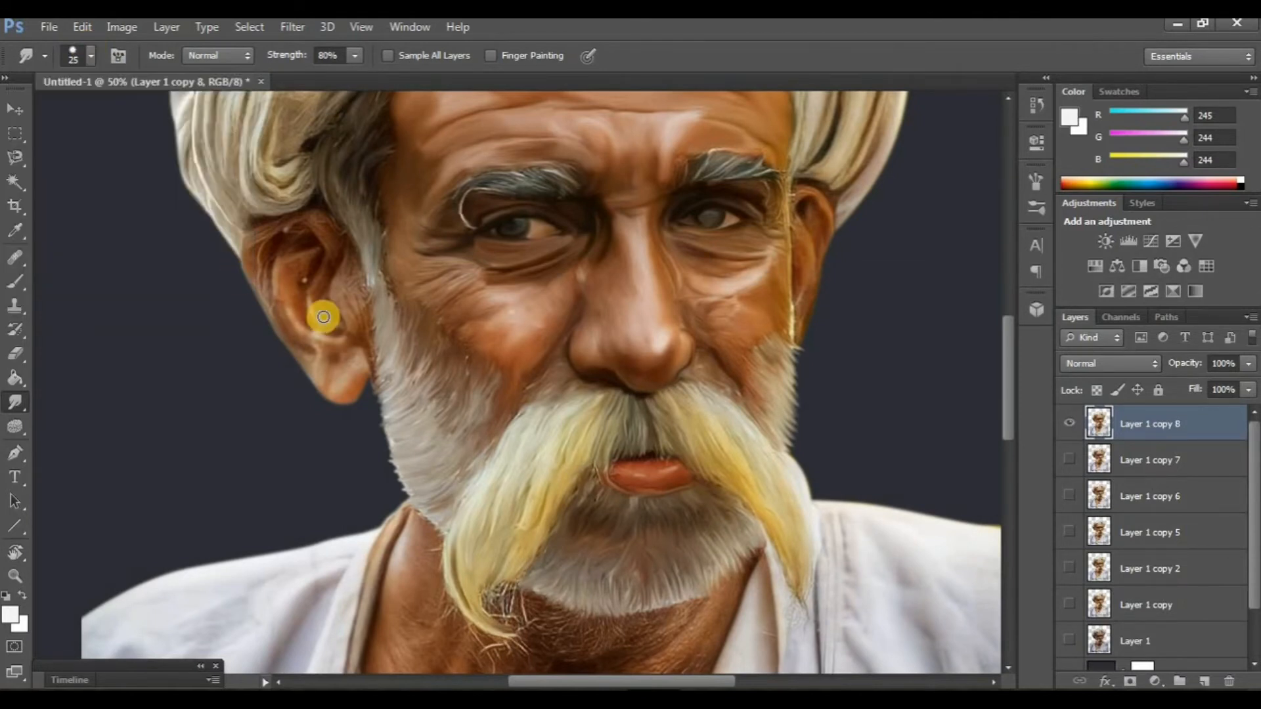
# Smudge the inner folds of the ear on the image's left side into smooth skin at 80% strength, using 15 px and 30 px.
pyautogui.scroll(3, 324, 314)
pyautogui.hscroll(-3, 321, 314)
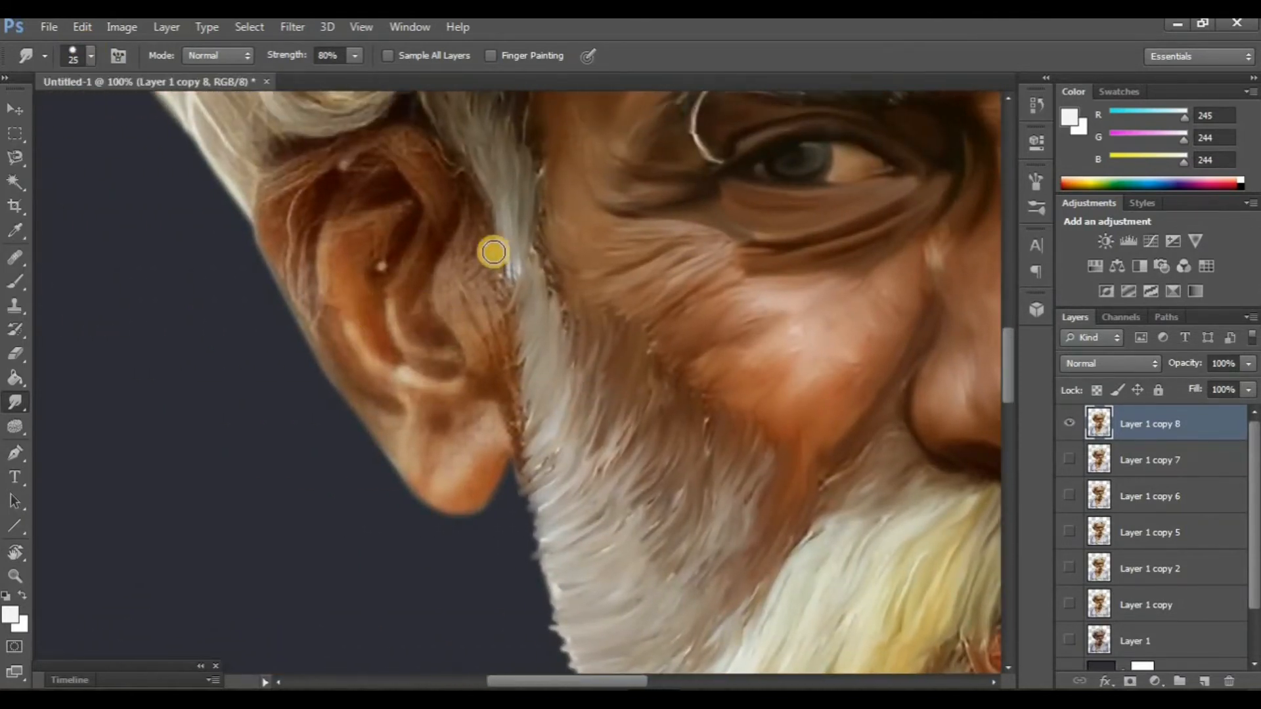
pyautogui.scroll(3, 460, 256)
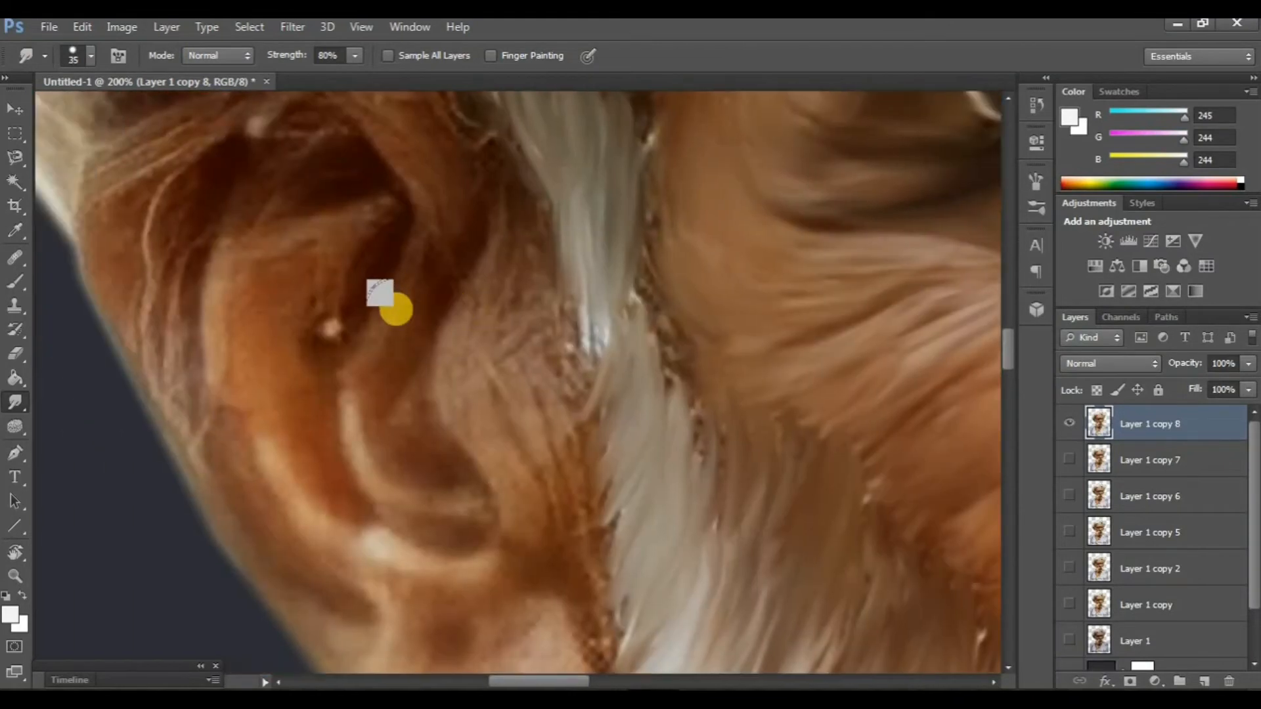
pyautogui.press('[')
pyautogui.press('[')
pyautogui.scroll(-1, 394, 308)
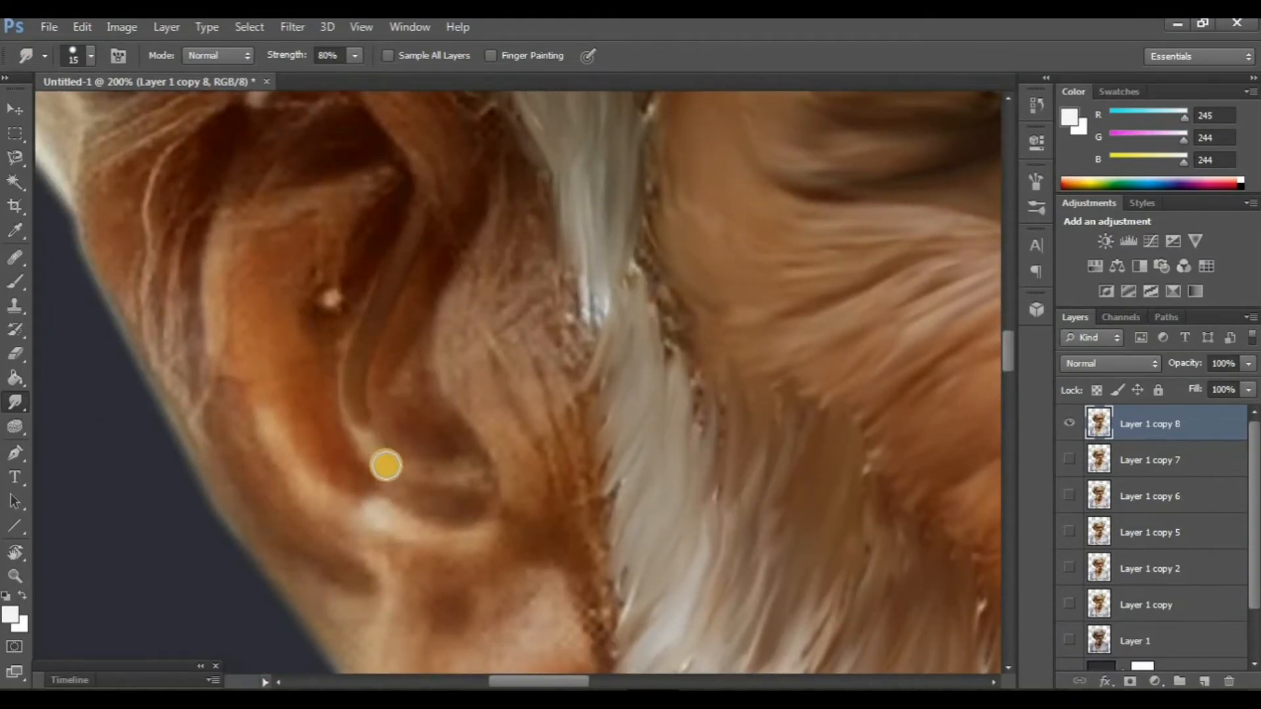
pyautogui.hscroll(-3, 449, 493)
pyautogui.press(']')
pyautogui.press(']')
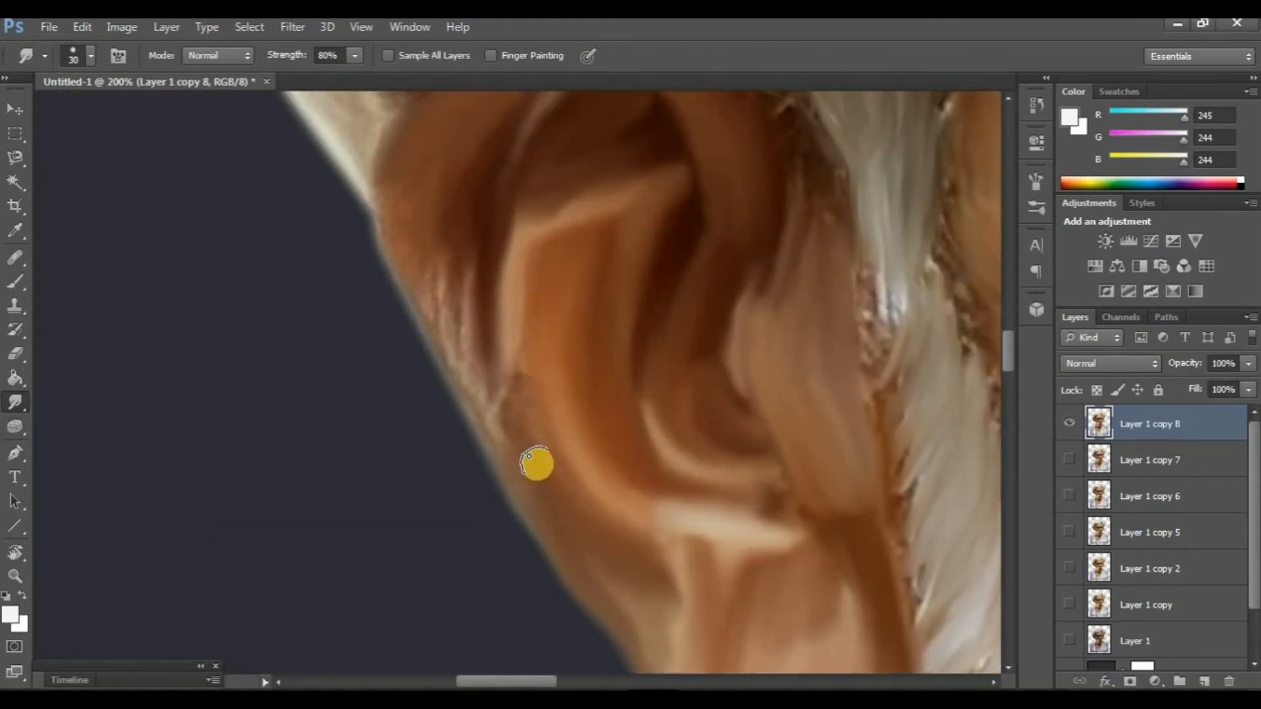
# Smudge the stray hairs along the same ear's outer rim and edge into smooth skin at 30 px and 80% strength.
pyautogui.scroll(4, 519, 466)
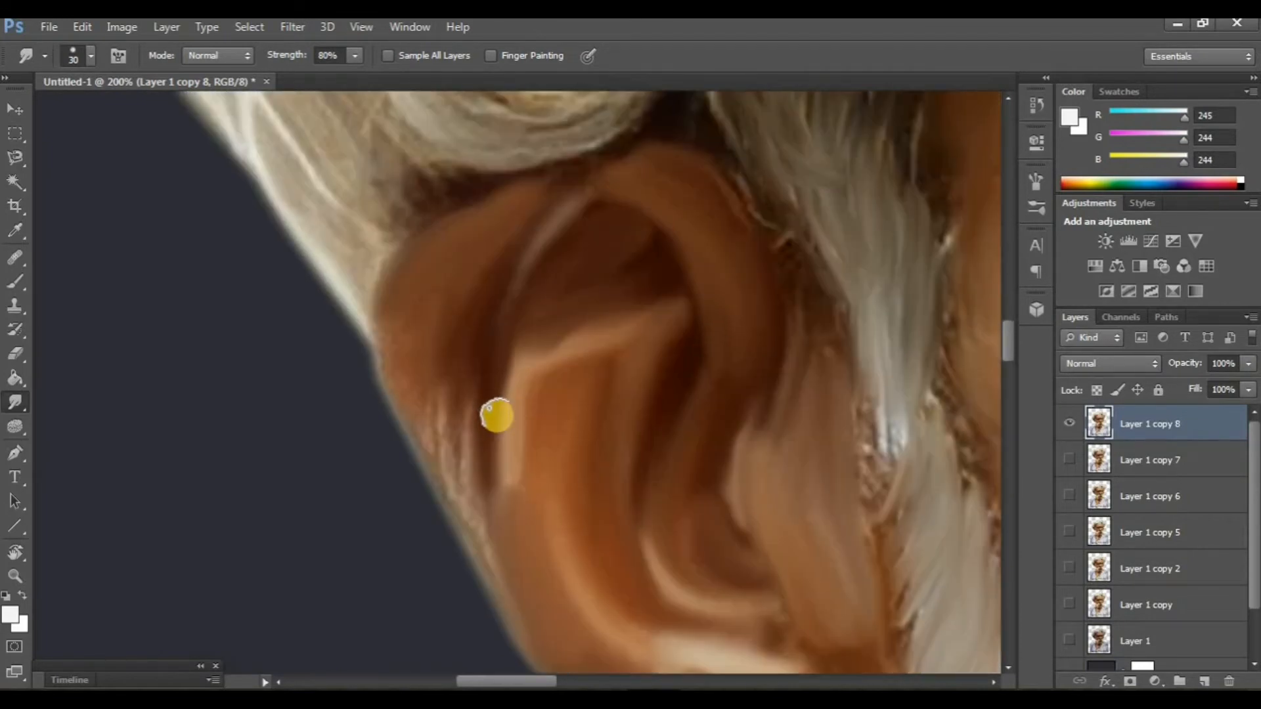
pyautogui.moveTo(453, 420)
pyautogui.mouseDown()
pyautogui.moveTo(436, 442)
pyautogui.moveTo(415, 423)
pyautogui.mouseUp()
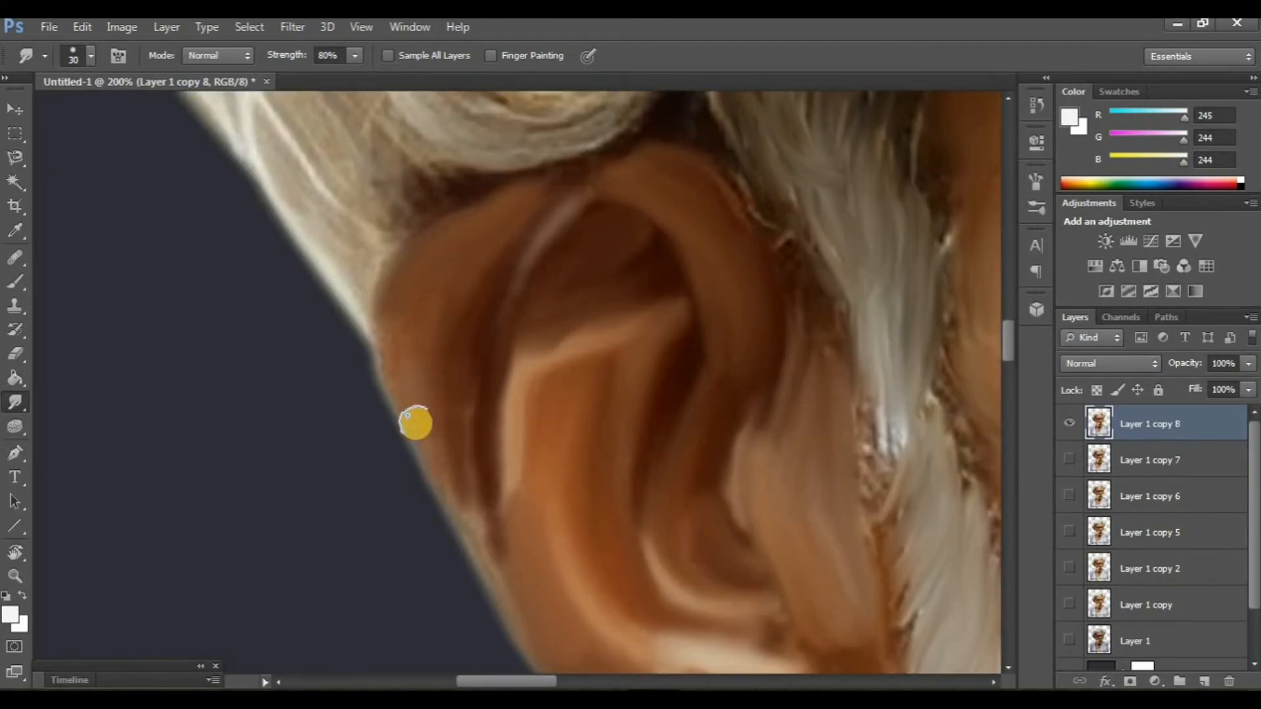
pyautogui.scroll(-3, 357, 383)
pyautogui.hscroll(3, 377, 460)
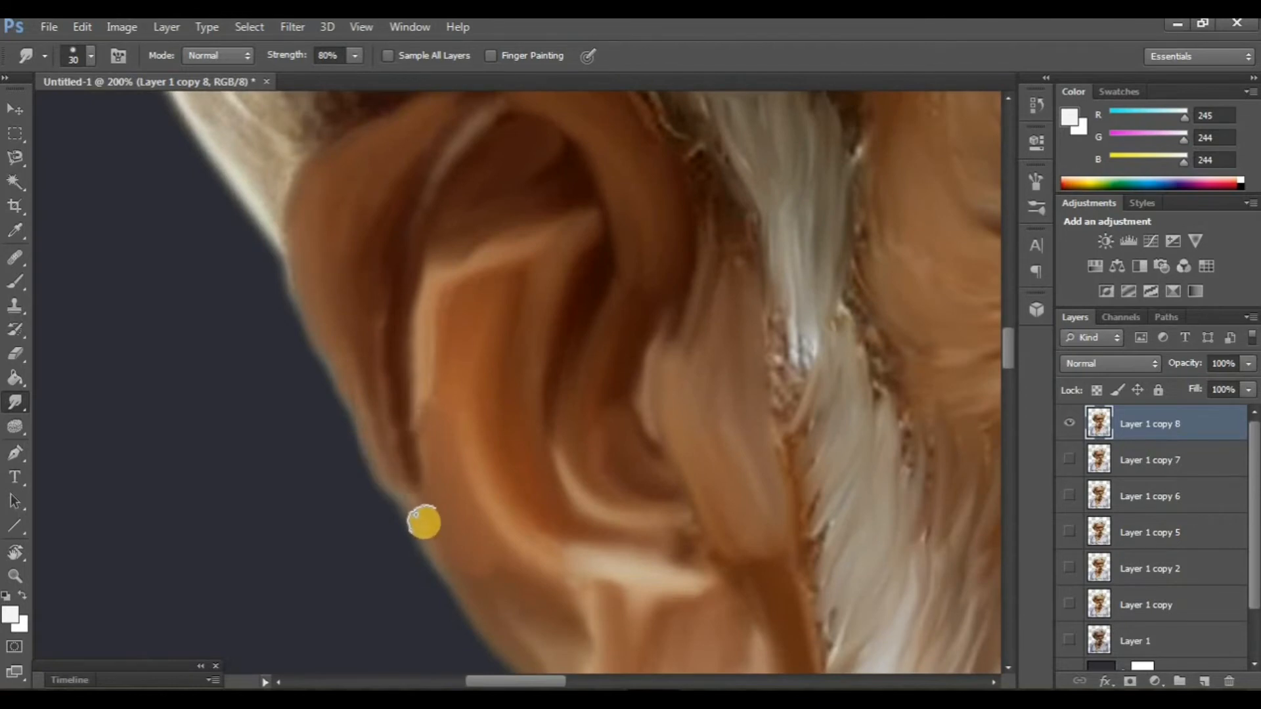
pyautogui.scroll(-2, 502, 415)
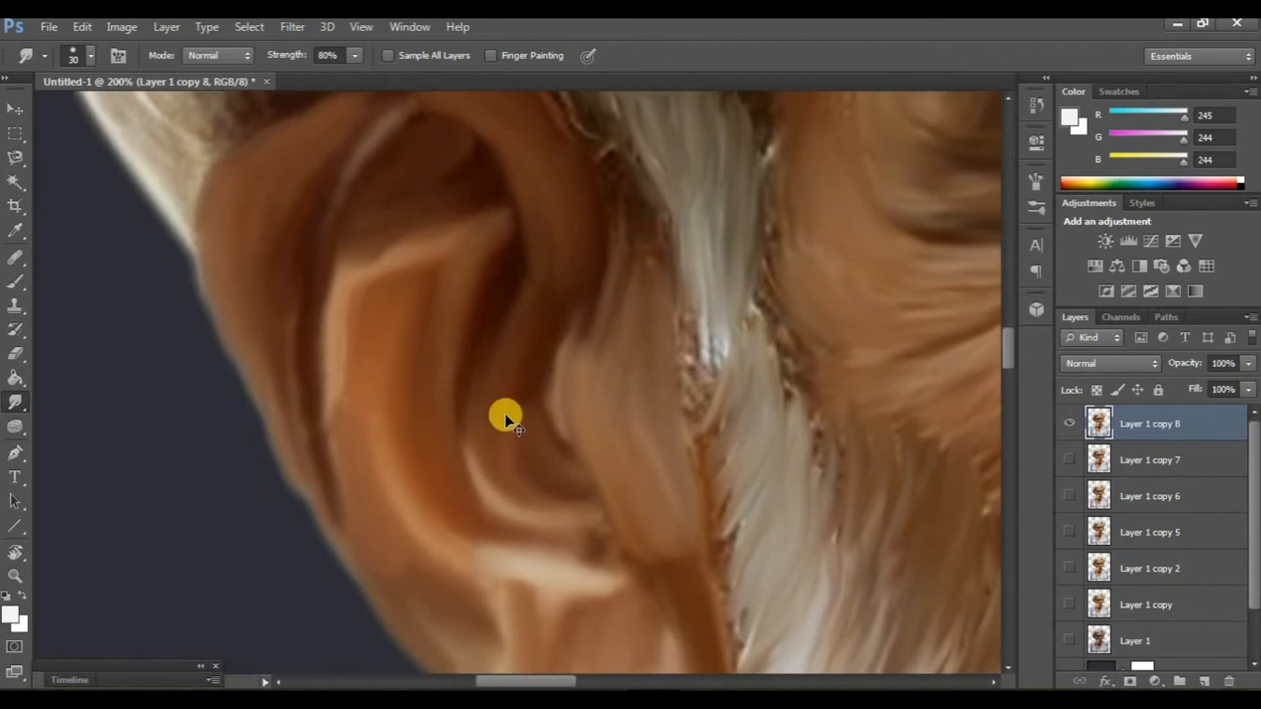
# Compare the smudged ear with the earlier stage using the visibility of Layer 1 copy 8 and Layer 1 copy 5, and set the Smudge strength to 50%.
pyautogui.scroll(-3, 506, 417)
pyautogui.scroll(1, 506, 417)
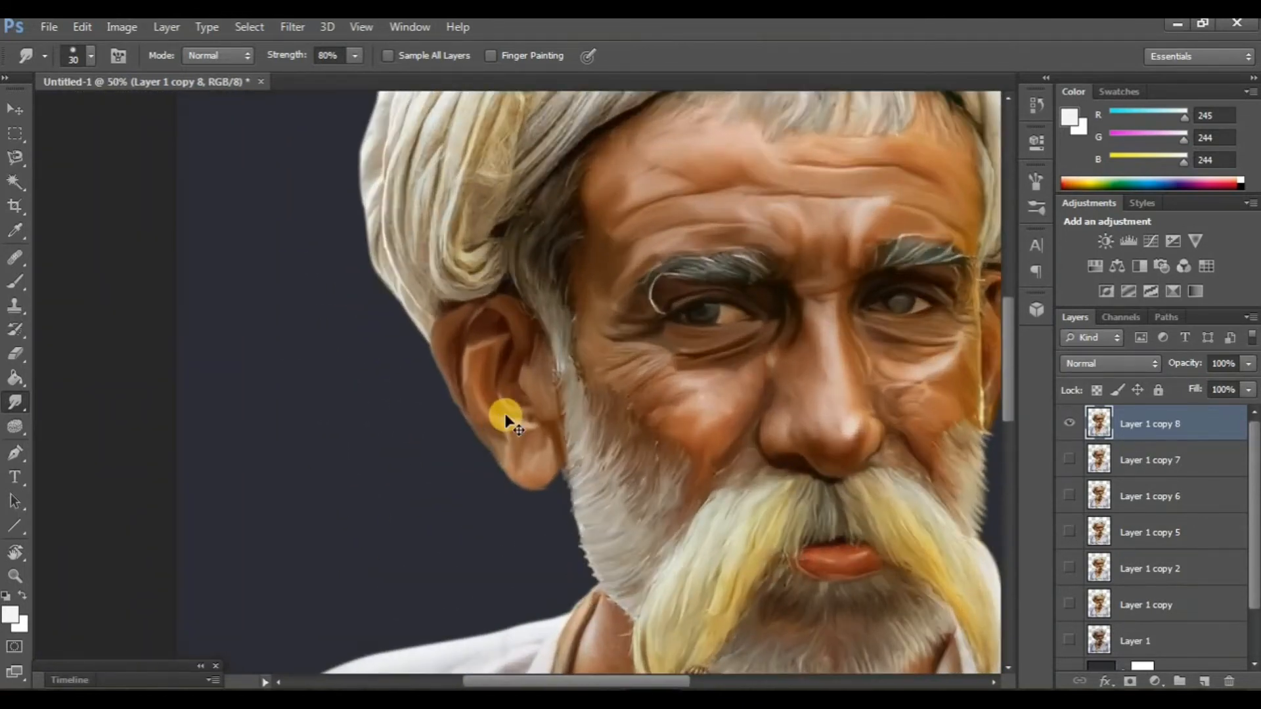
pyautogui.click(1076, 540)
pyautogui.click(1063, 425)
pyautogui.click(1063, 426)
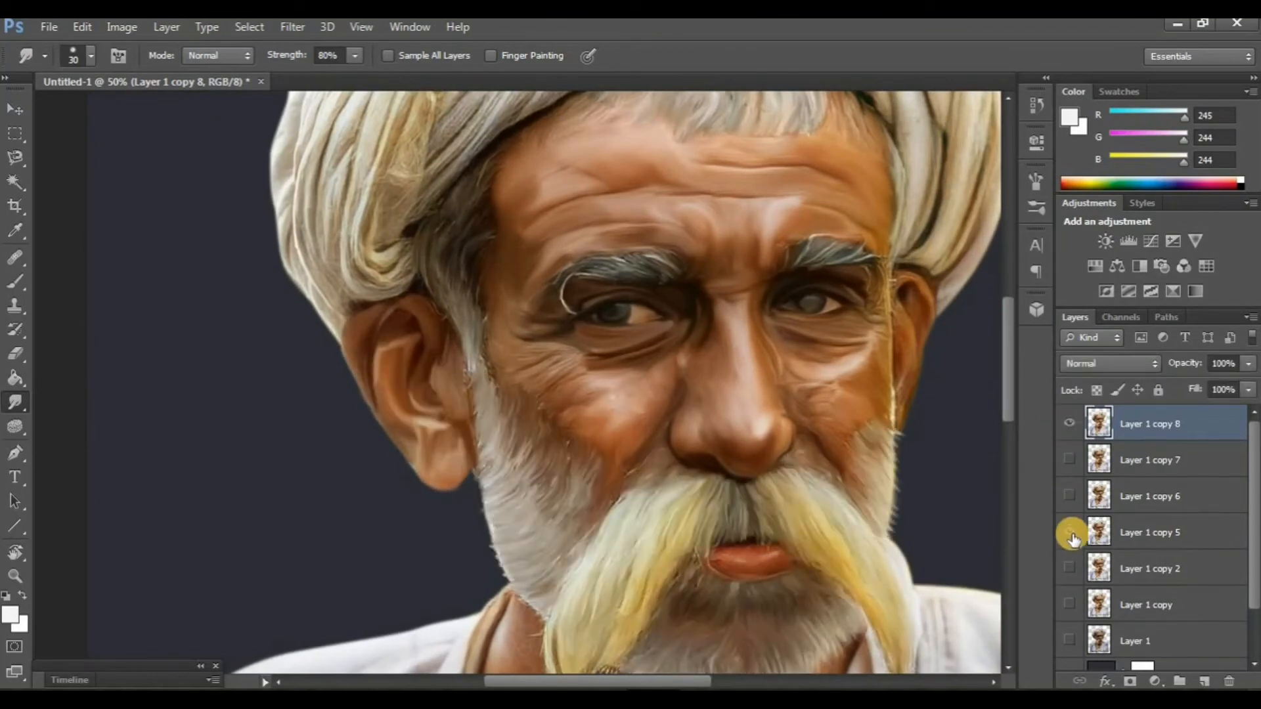
pyautogui.click(1073, 534)
pyautogui.scroll(-3, 681, 557)
pyautogui.press('5')
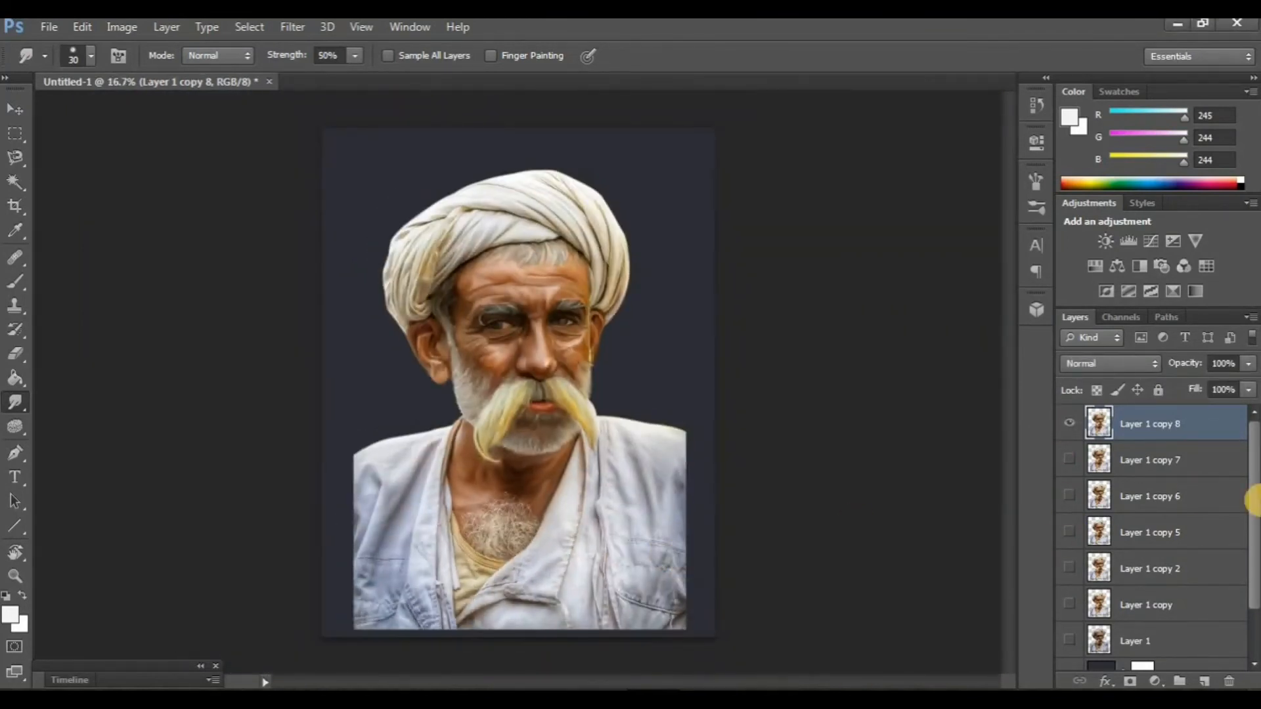
pyautogui.click(1068, 529)
pyautogui.click(1063, 426)
pyautogui.click(1064, 426)
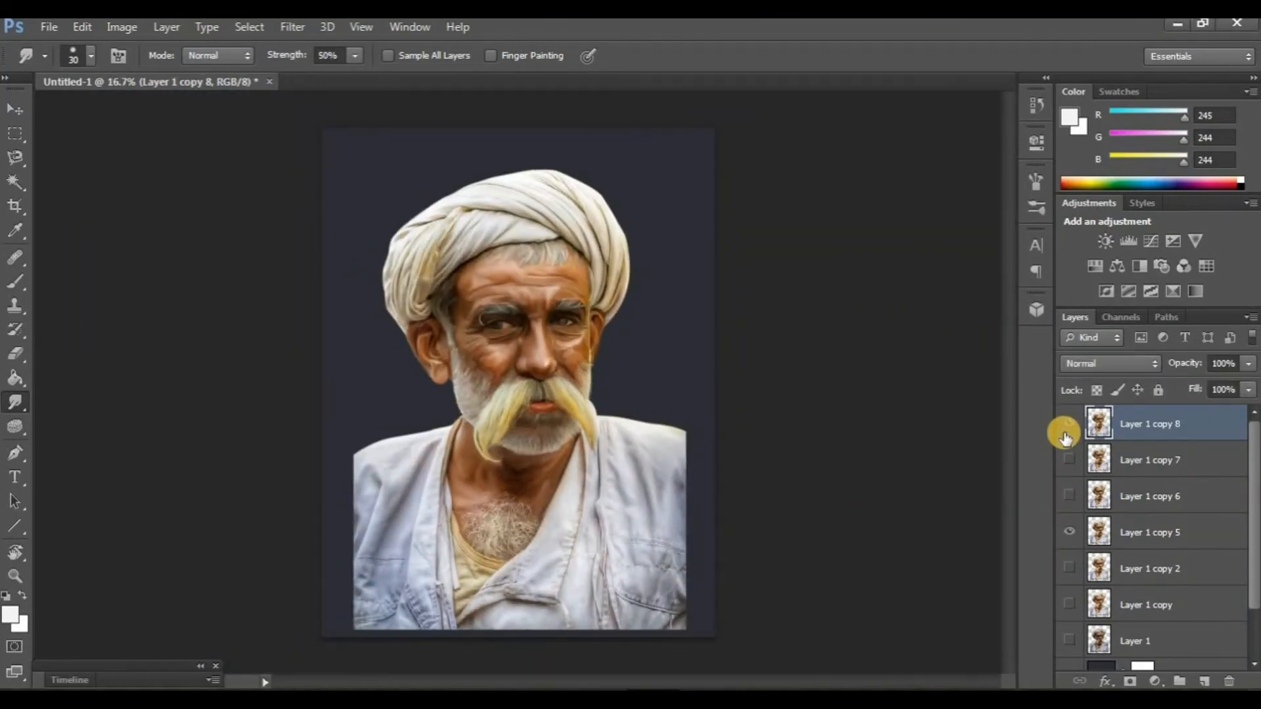
# Choose the 11 px three-dot brush tip for the Smudge tool and rotate the view to about 83° over the chest hair.
pyautogui.click(81, 52)
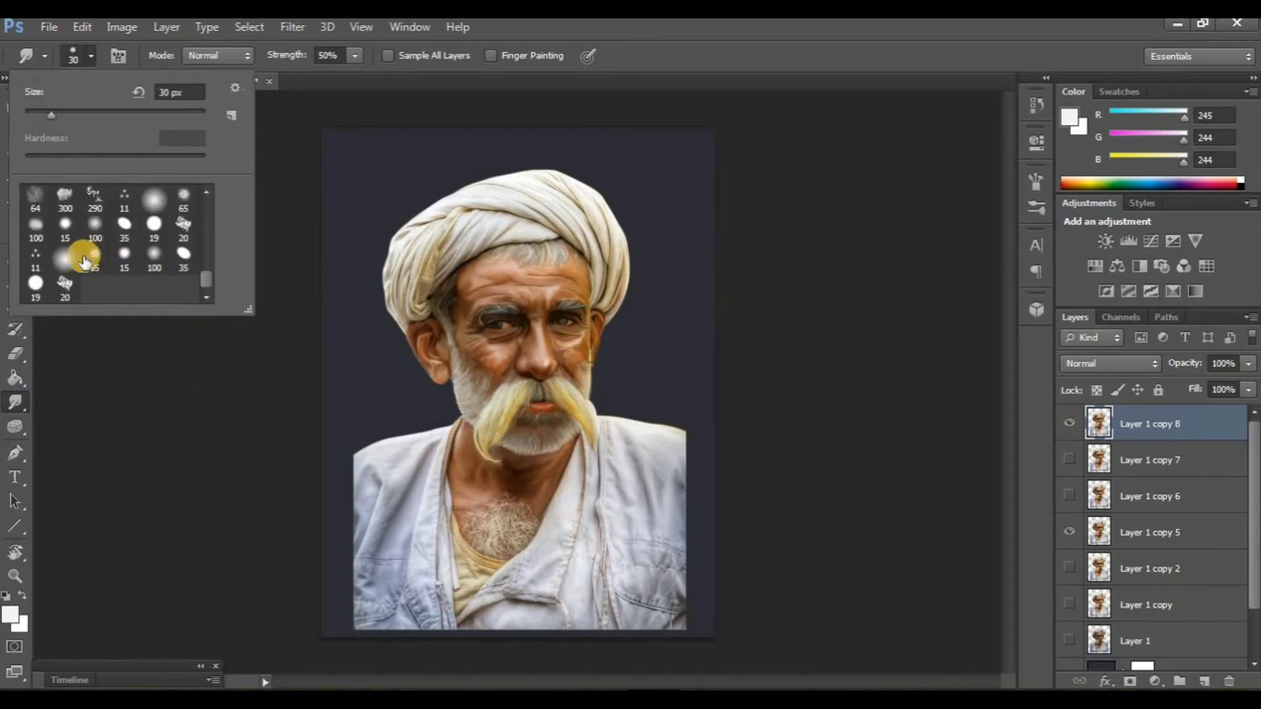
pyautogui.doubleClick(33, 262)
pyautogui.scroll(4, 491, 479)
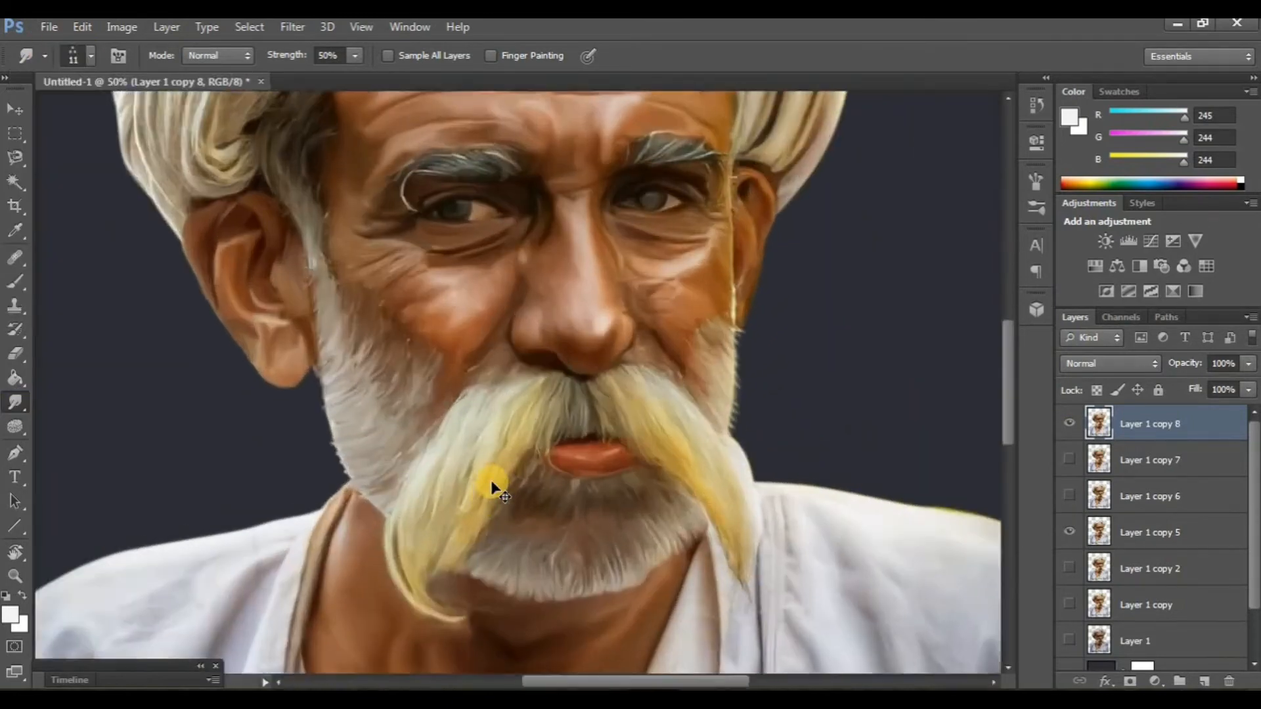
pyautogui.scroll(-10, 495, 483)
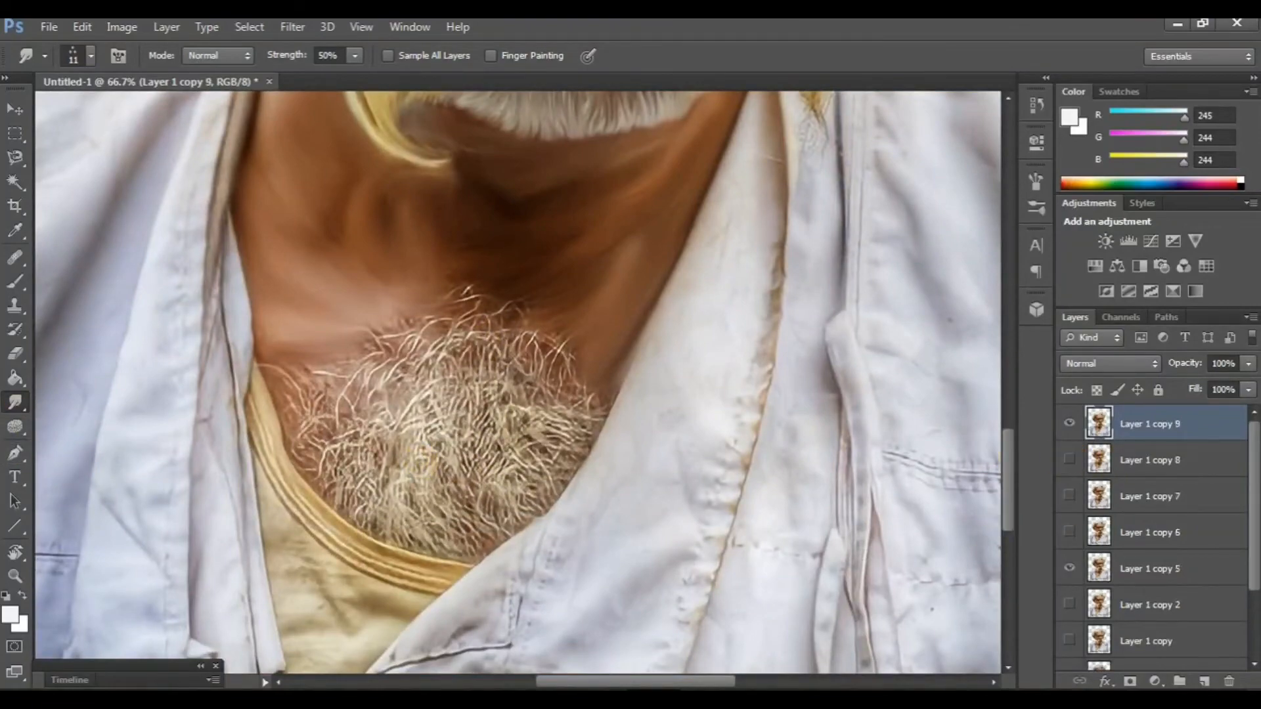
pyautogui.click(15, 555)
pyautogui.moveTo(175, 439); pyautogui.dragTo(479, 248)
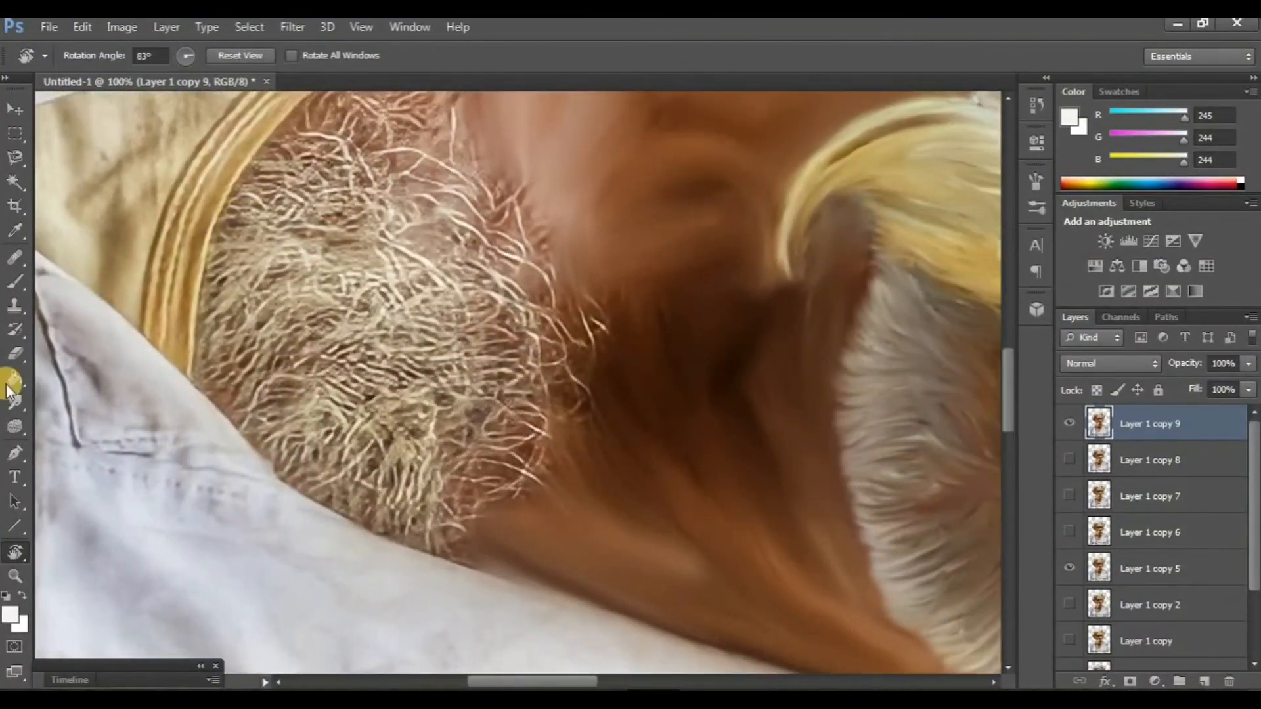
pyautogui.click(15, 401)
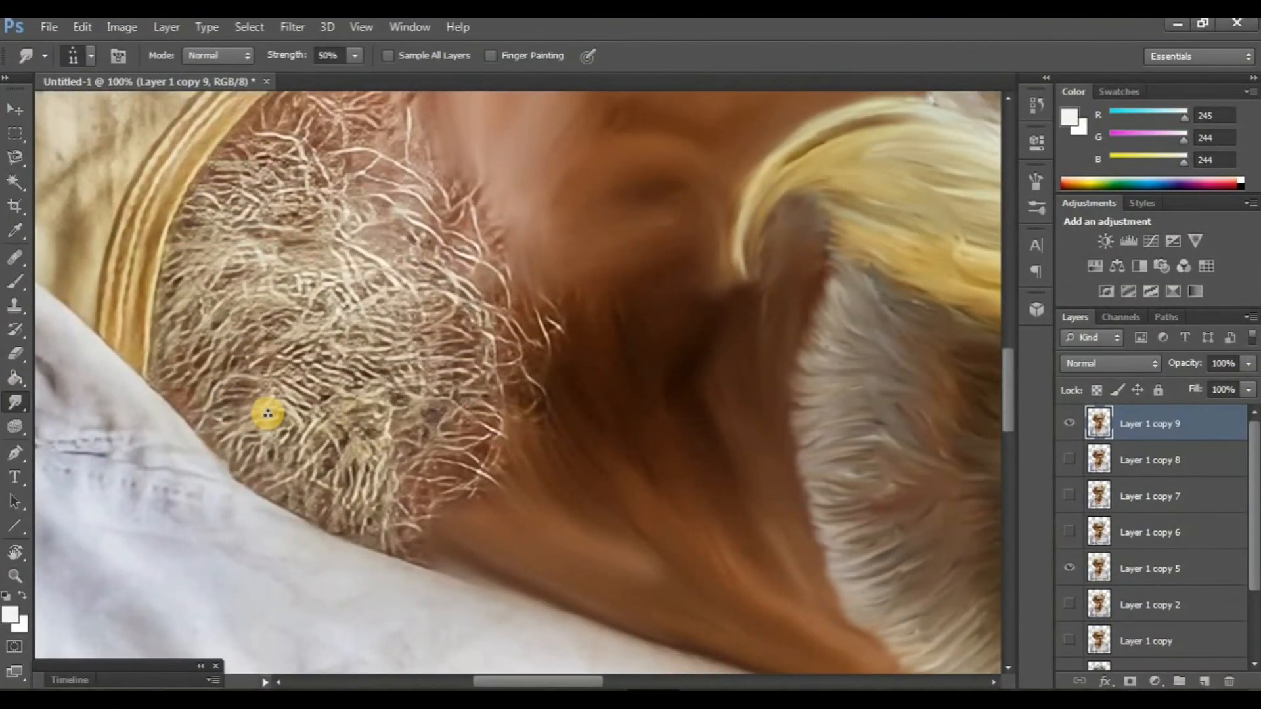
# Smudge the lower chest hair beside the collar into soft strands with the three-dot tip at 40 px and 80% strength.
pyautogui.moveTo(336, 57); pyautogui.dragTo(310, 58)
pyautogui.write('80')
pyautogui.press('Return')
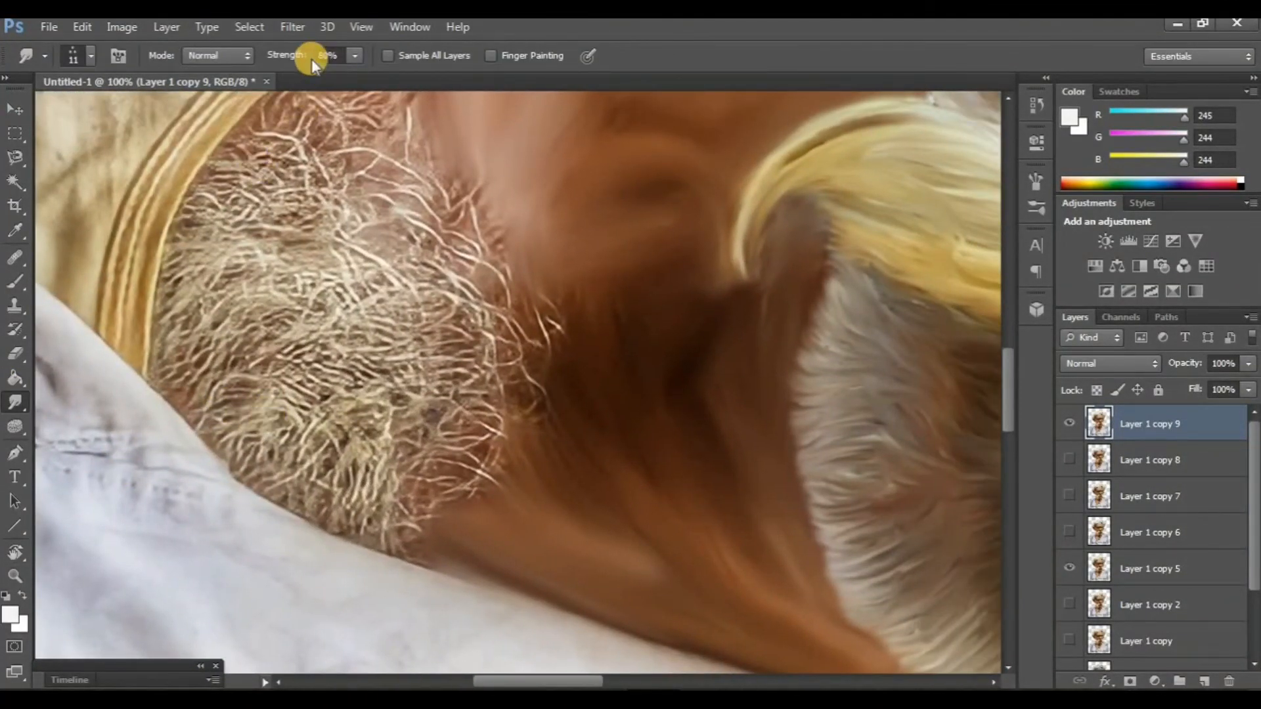
pyautogui.scroll(1, 301, 377)
pyautogui.press(']')
pyautogui.press(']')
pyautogui.scroll(2, 302, 376)
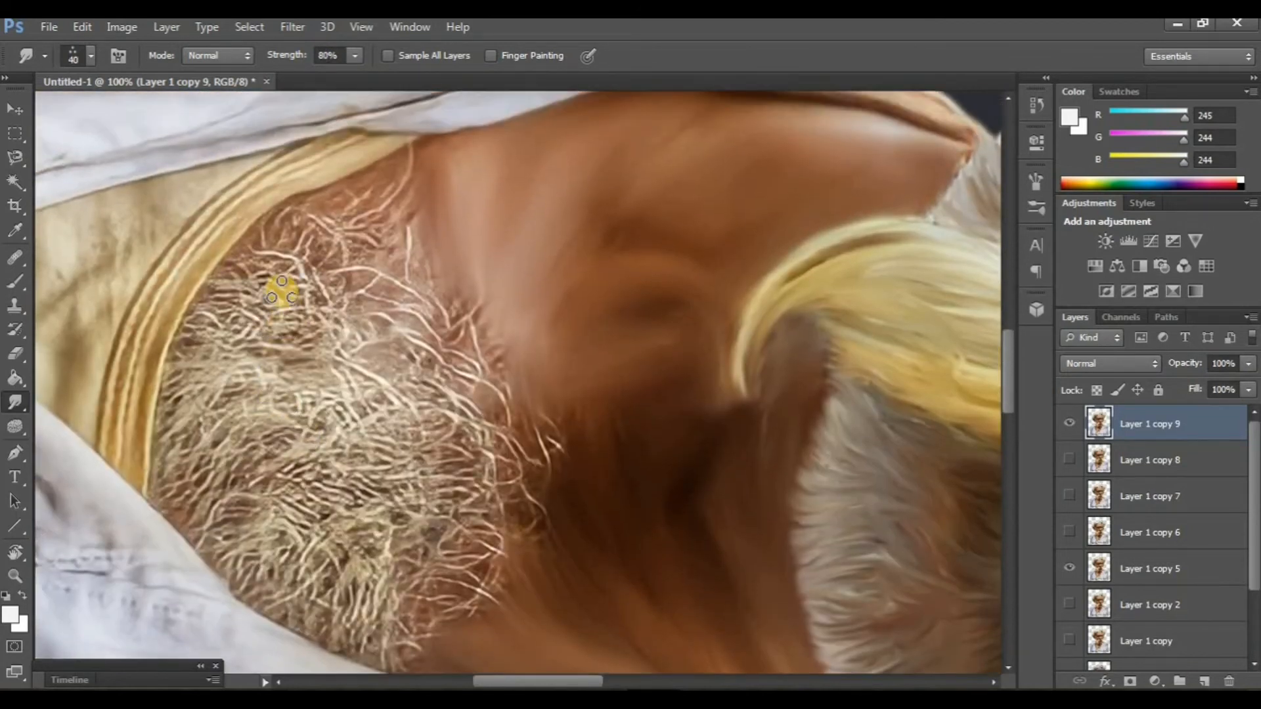
pyautogui.scroll(-3, 360, 387)
pyautogui.scroll(-1, 305, 444)
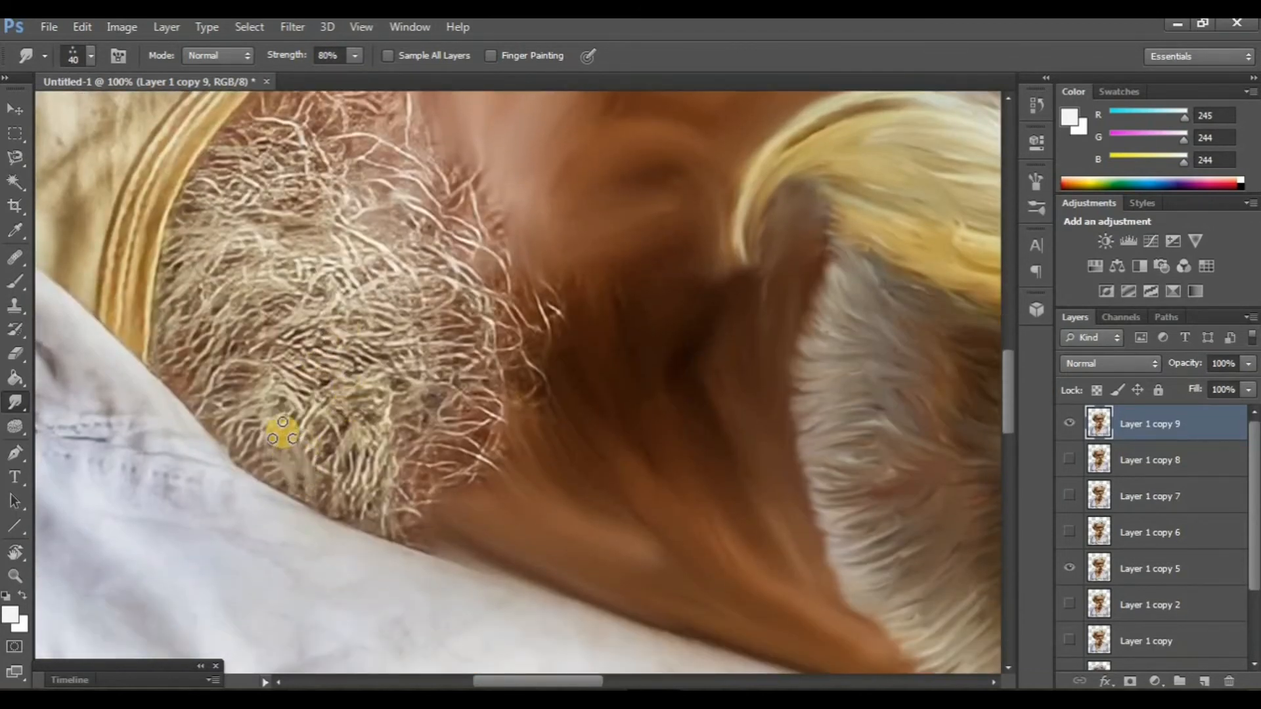
pyautogui.moveTo(324, 449)
pyautogui.mouseDown()
pyautogui.moveTo(374, 504)
pyautogui.moveTo(381, 477)
pyautogui.moveTo(338, 421)
pyautogui.moveTo(411, 460)
pyautogui.mouseUp()
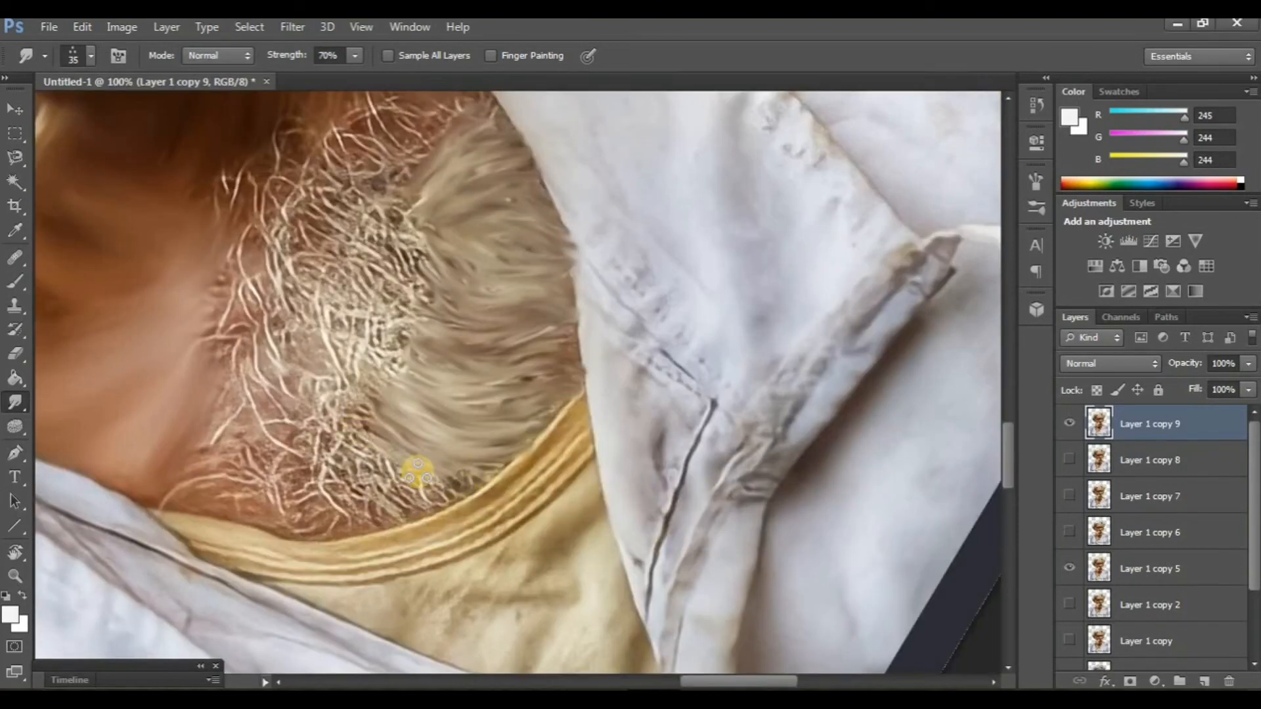
# Smudge the remaining chest hair into soft strands at 35 px and 70% strength, and compare it using the visibility of Layer 1 copy 9.
pyautogui.moveTo(418, 471)
pyautogui.mouseDown()
pyautogui.moveTo(352, 428)
pyautogui.moveTo(463, 488)
pyautogui.moveTo(332, 434)
pyautogui.moveTo(395, 498)
pyautogui.moveTo(365, 496)
pyautogui.moveTo(312, 393)
pyautogui.moveTo(315, 369)
pyautogui.moveTo(352, 407)
pyautogui.moveTo(315, 337)
pyautogui.moveTo(374, 419)
pyautogui.moveTo(323, 342)
pyautogui.moveTo(321, 312)
pyautogui.moveTo(371, 406)
pyautogui.moveTo(334, 304)
pyautogui.moveTo(408, 386)
pyautogui.mouseUp()
pyautogui.scroll(2, 380, 335)
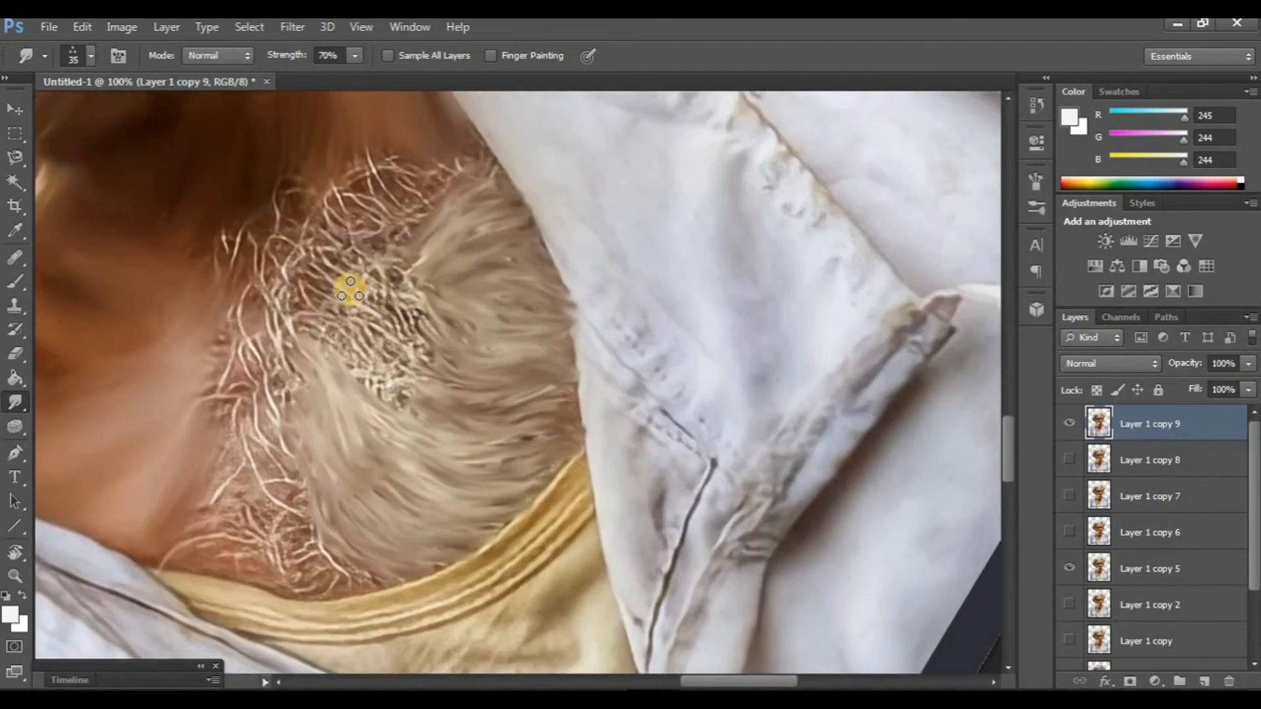
pyautogui.moveTo(350, 289)
pyautogui.mouseDown()
pyautogui.moveTo(444, 331)
pyautogui.moveTo(456, 309)
pyautogui.mouseUp()
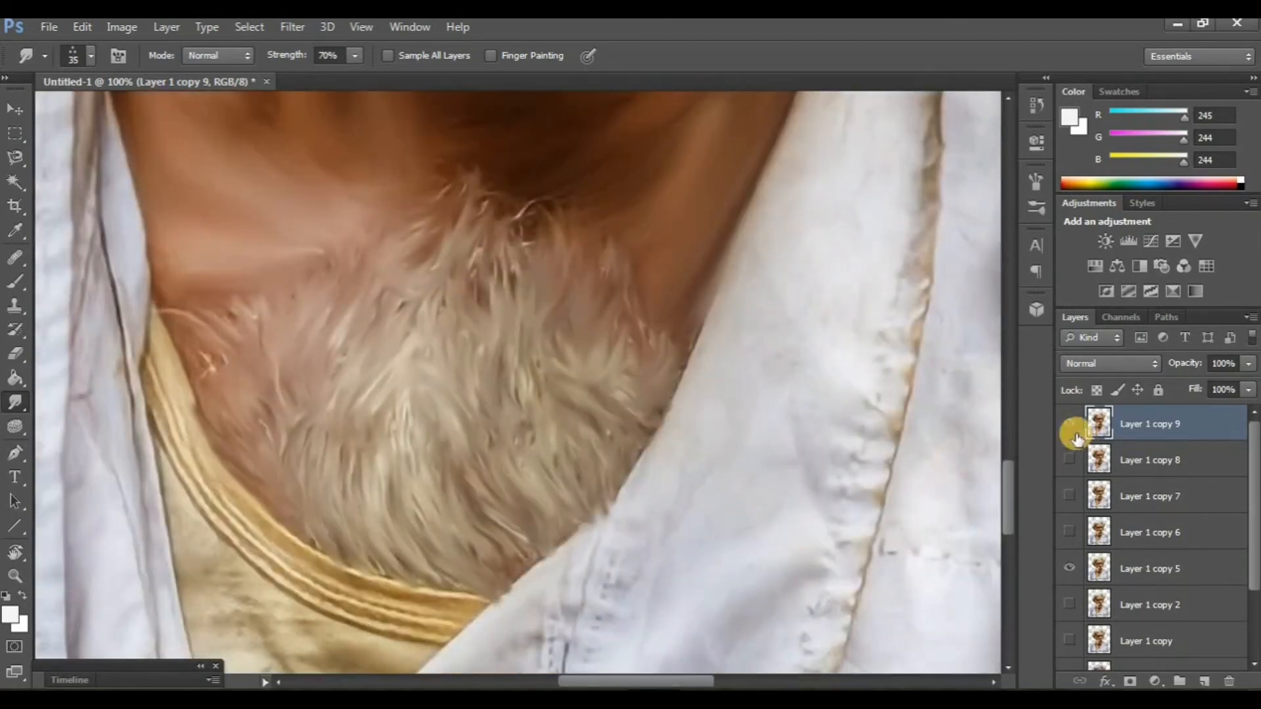
pyautogui.click(1065, 423)
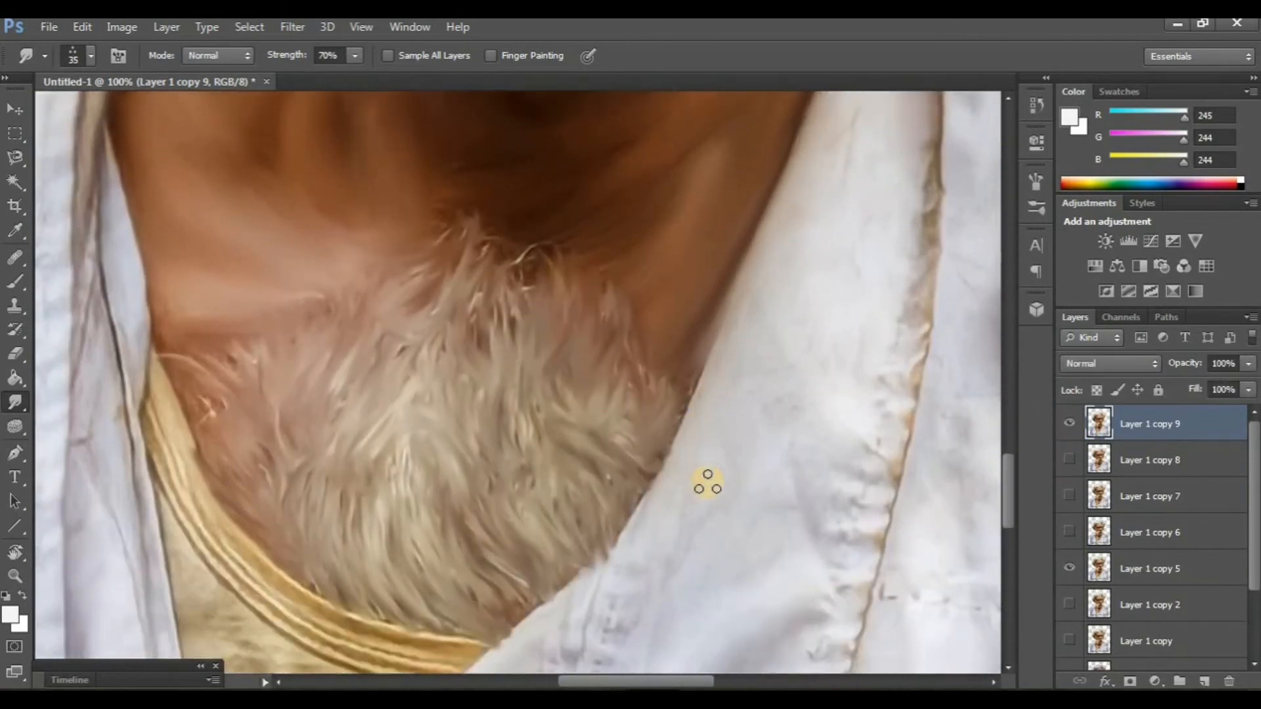
# Choose a soft round brush tip at 65 px for the Smudge tool.
pyautogui.scroll(-4, 647, 489)
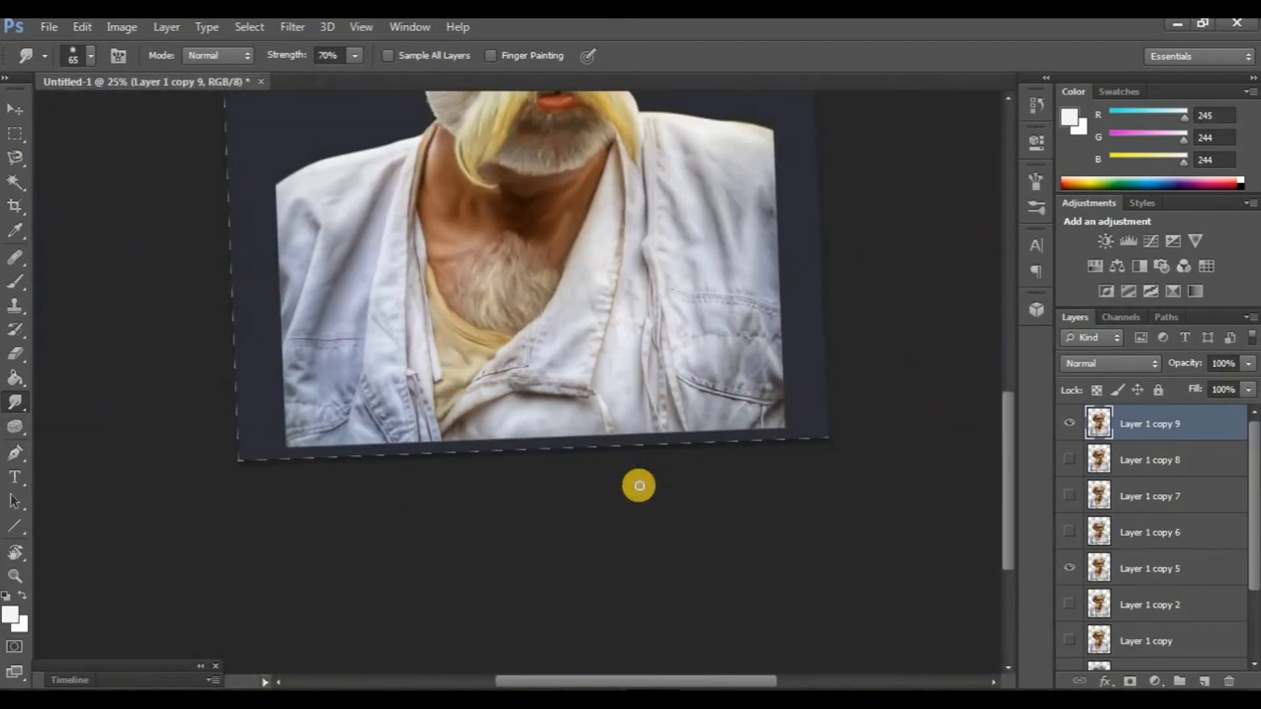
pyautogui.press(']')
pyautogui.press(']')
pyautogui.press(']')
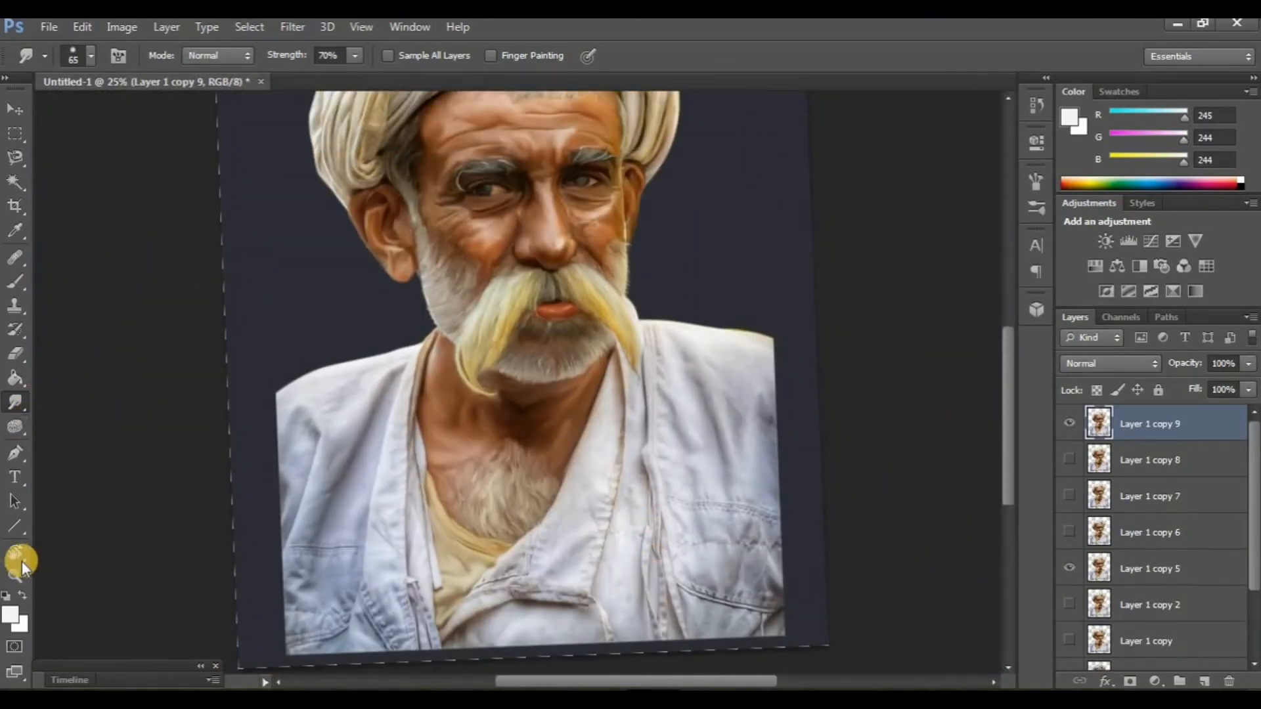
# Return the view rotation to 0° and compare the smudged chest with the earlier stage using the visibility of Layer 1 copy 9.
pyautogui.click(22, 561)
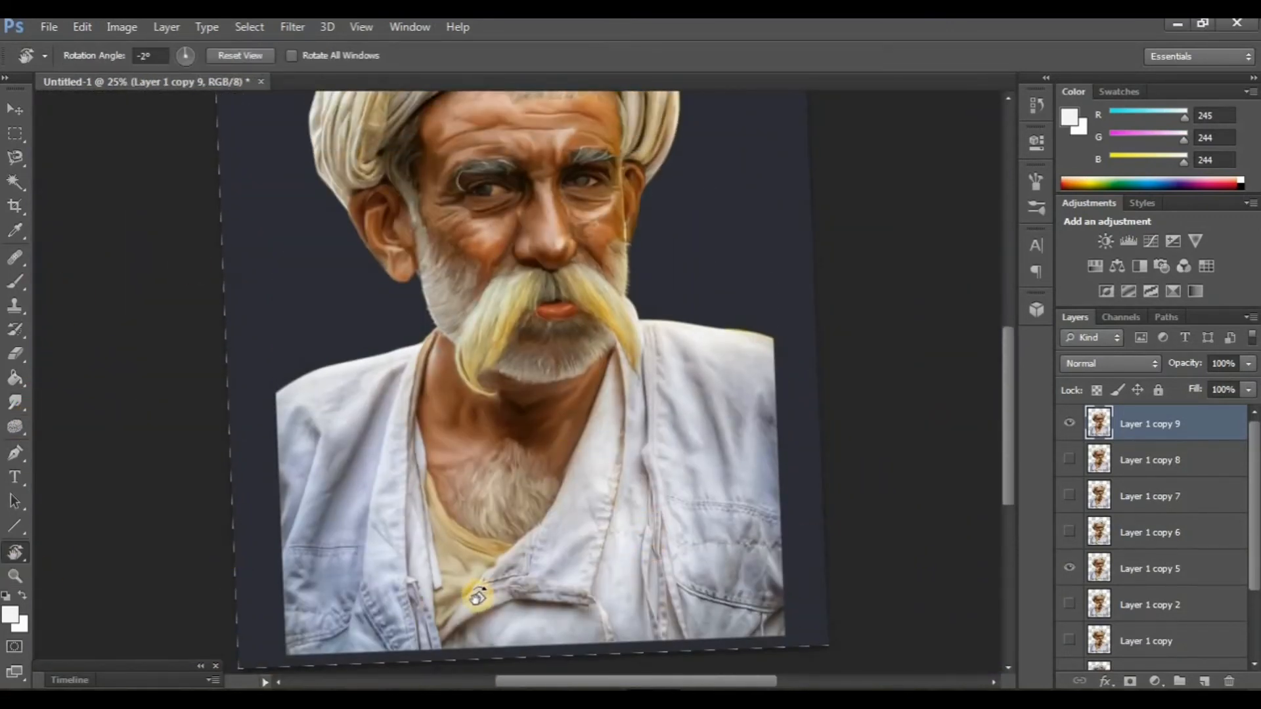
pyautogui.moveTo(480, 597)
pyautogui.mouseDown()
pyautogui.moveTo(452, 603)
pyautogui.moveTo(484, 605)
pyautogui.moveTo(472, 607)
pyautogui.mouseUp()
pyautogui.scroll(5, 624, 512)
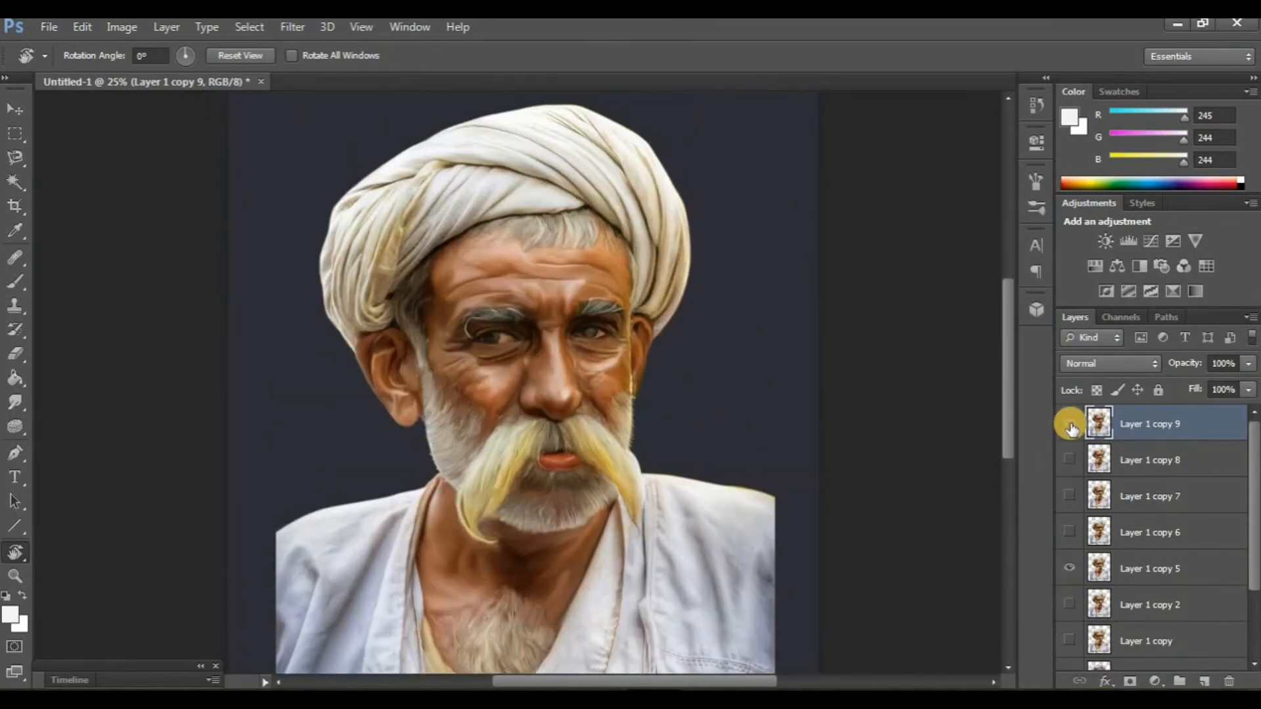
pyautogui.click(1070, 424)
pyautogui.scroll(-5, 569, 403)
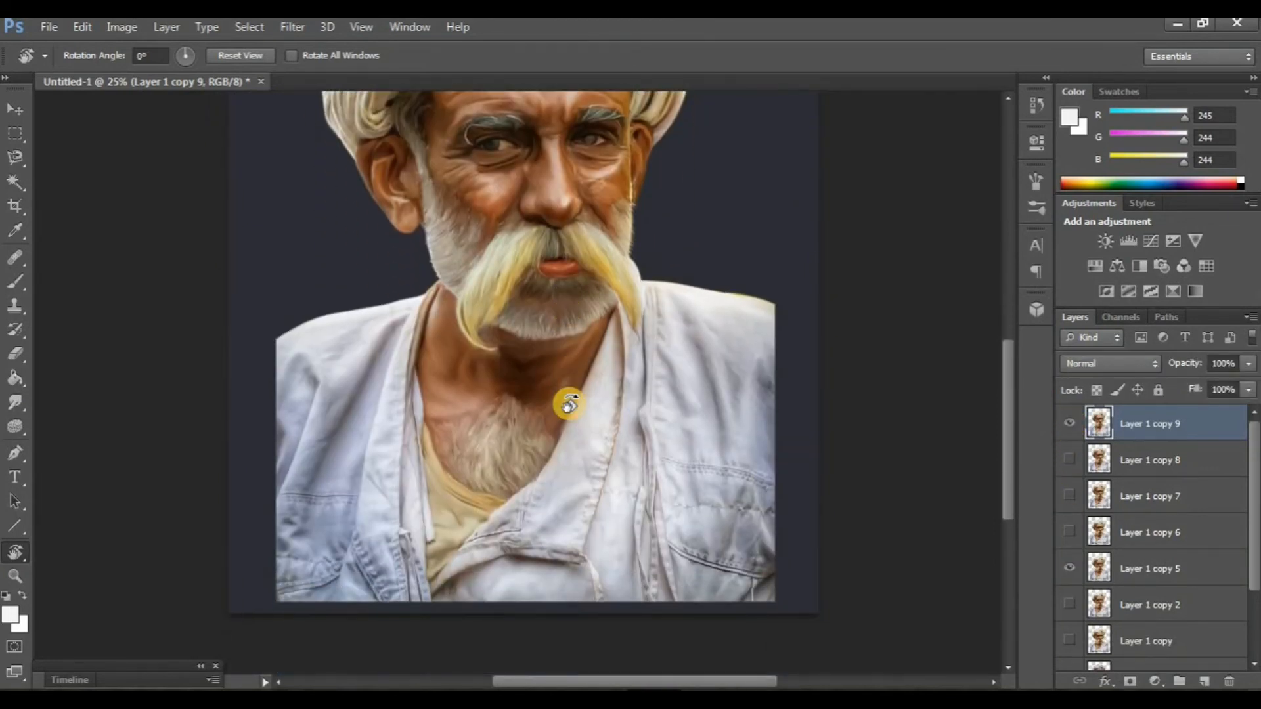
# Smudge the turban's white front panel above the forehead hair into smooth cloth at 65 px and 70% strength.
pyautogui.click(16, 412)
pyautogui.scroll(8, 586, 439)
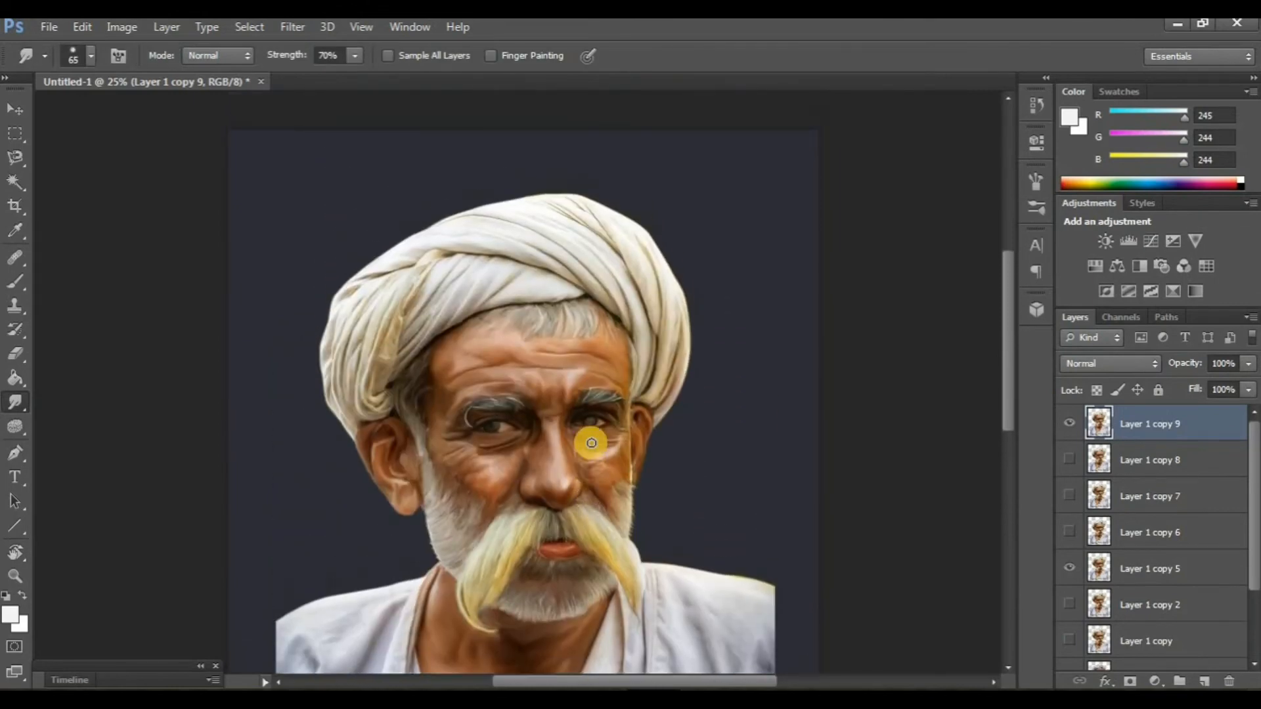
pyautogui.scroll(4, 591, 447)
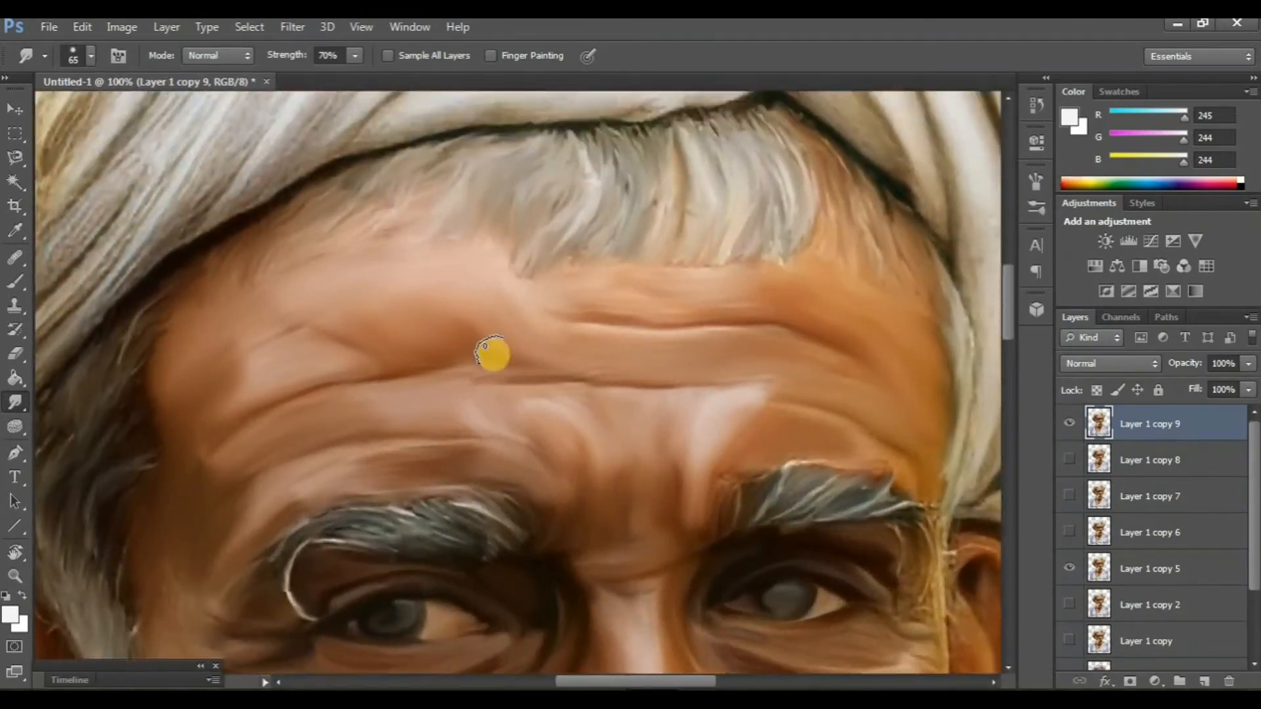
pyautogui.hscroll(2, 468, 357)
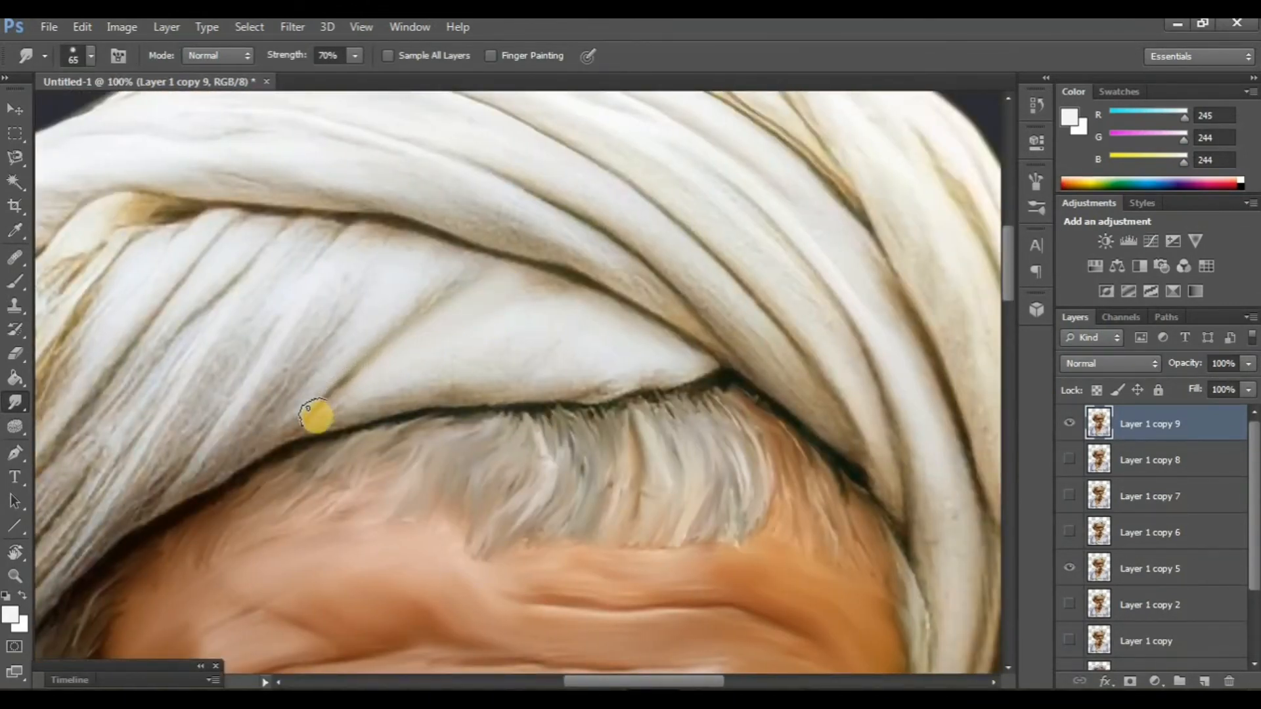
pyautogui.moveTo(315, 416)
pyautogui.mouseDown()
pyautogui.moveTo(697, 362)
pyautogui.moveTo(536, 281)
pyautogui.moveTo(630, 321)
pyautogui.moveTo(445, 365)
pyautogui.mouseUp()
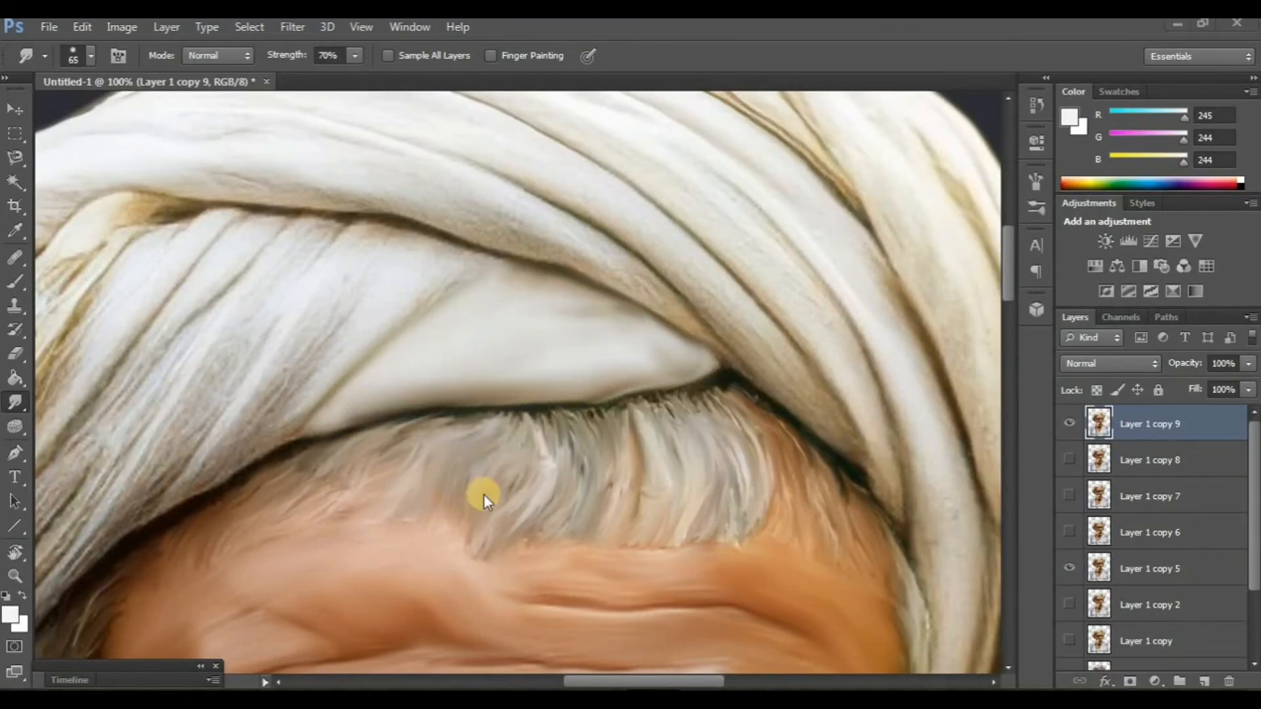
# Smudge the turban folds above the ear on the portrait's left side into smooth cloth at 65 px and 70% strength.
pyautogui.hscroll(-6, 483, 499)
pyautogui.moveTo(394, 400)
pyautogui.mouseDown()
pyautogui.moveTo(465, 197)
pyautogui.moveTo(333, 447)
pyautogui.mouseUp()
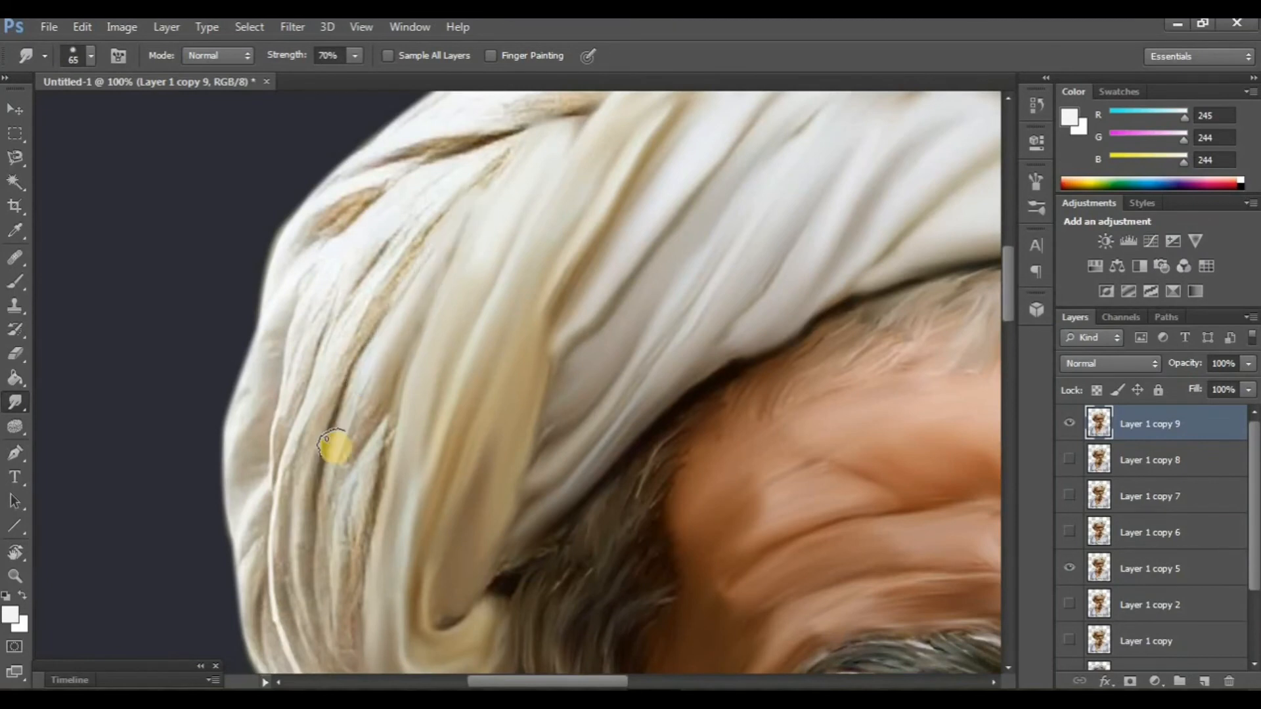
pyautogui.scroll(-3, 360, 420)
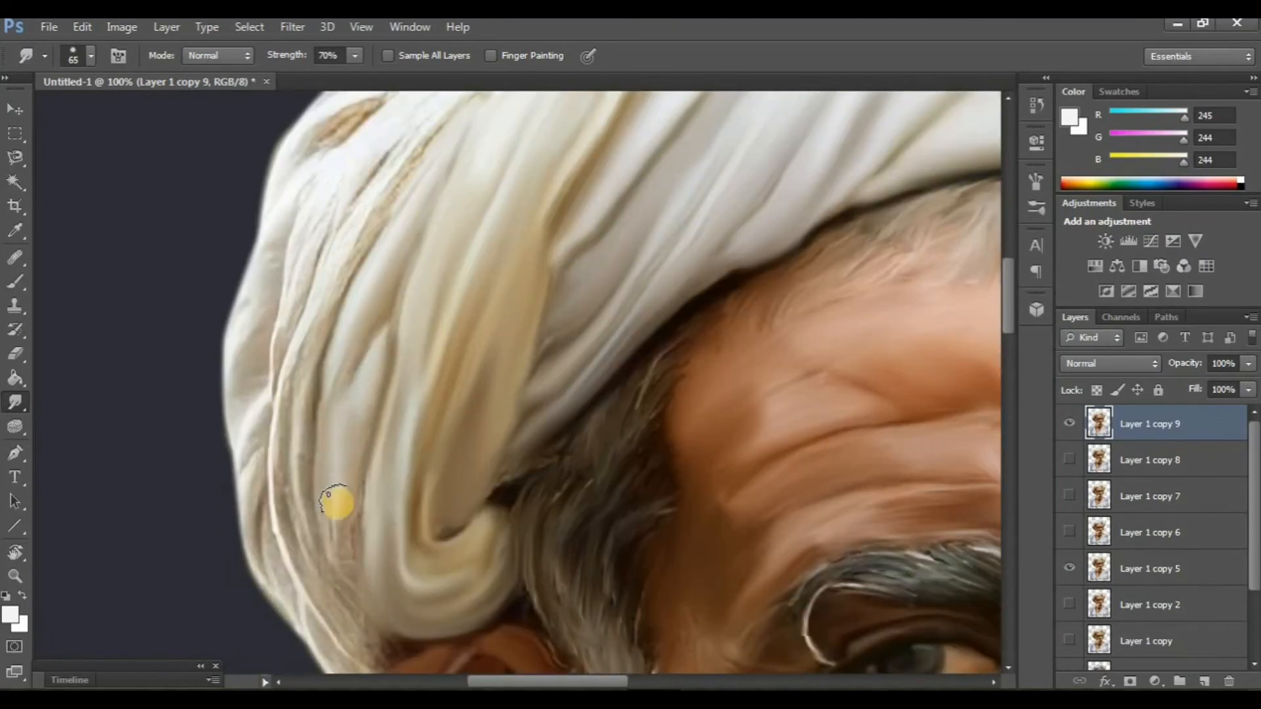
# Smudge the turban folds on the portrait's right side into smooth cloth down to the ear at 70% strength.
pyautogui.hscroll(10, 757, 493)
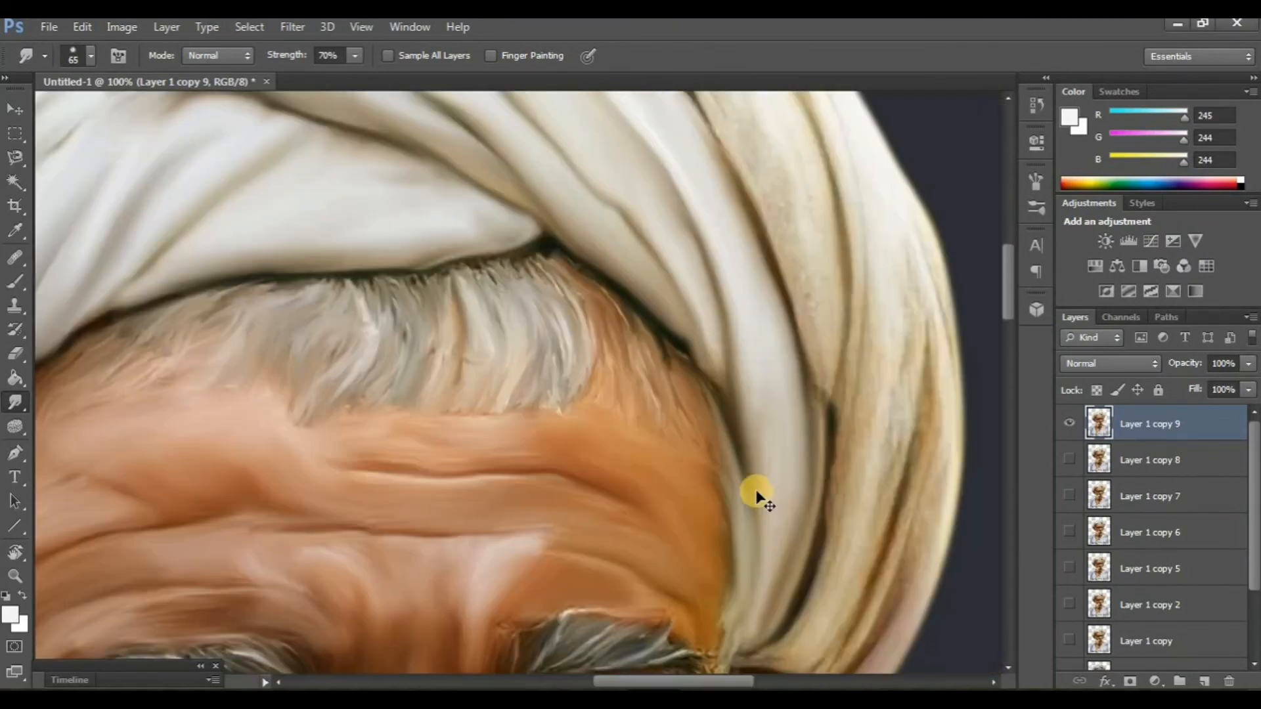
pyautogui.hscroll(5, 756, 492)
pyautogui.scroll(-1, 744, 301)
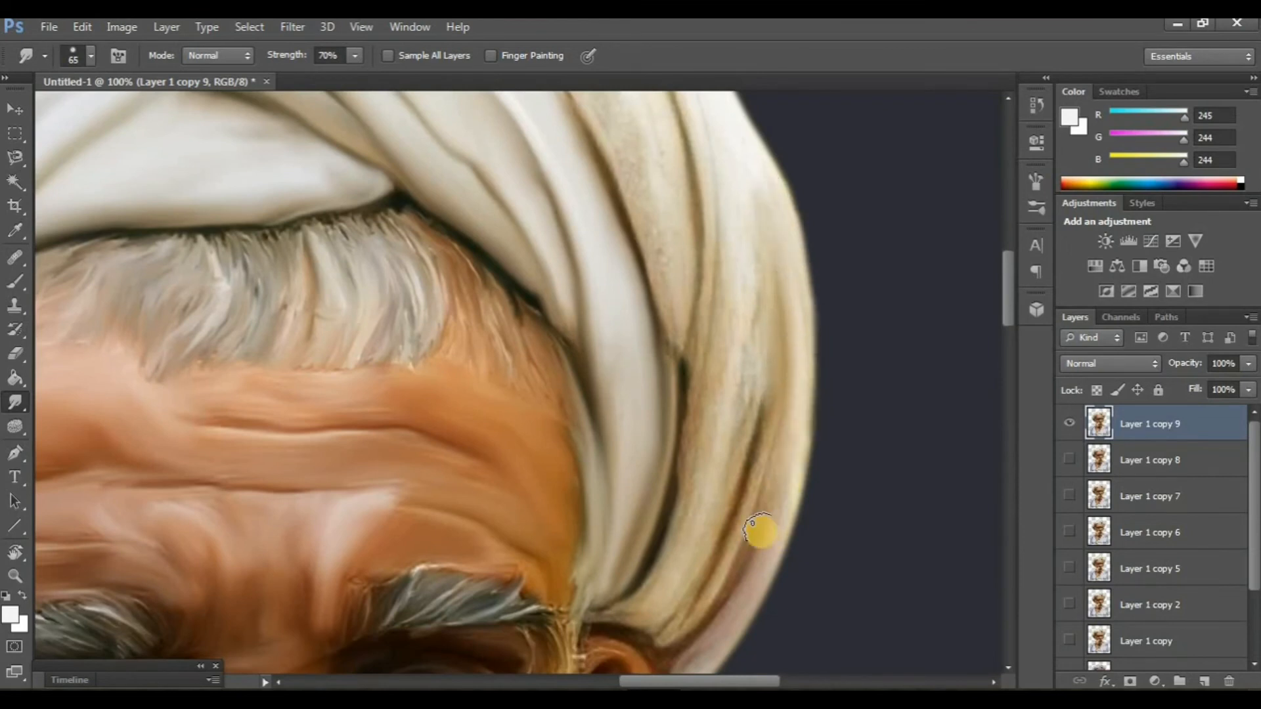
pyautogui.scroll(-3, 761, 519)
pyautogui.moveTo(709, 486)
pyautogui.mouseDown()
pyautogui.moveTo(726, 509)
pyautogui.moveTo(760, 234)
pyautogui.mouseUp()
pyautogui.scroll(-5, 608, 482)
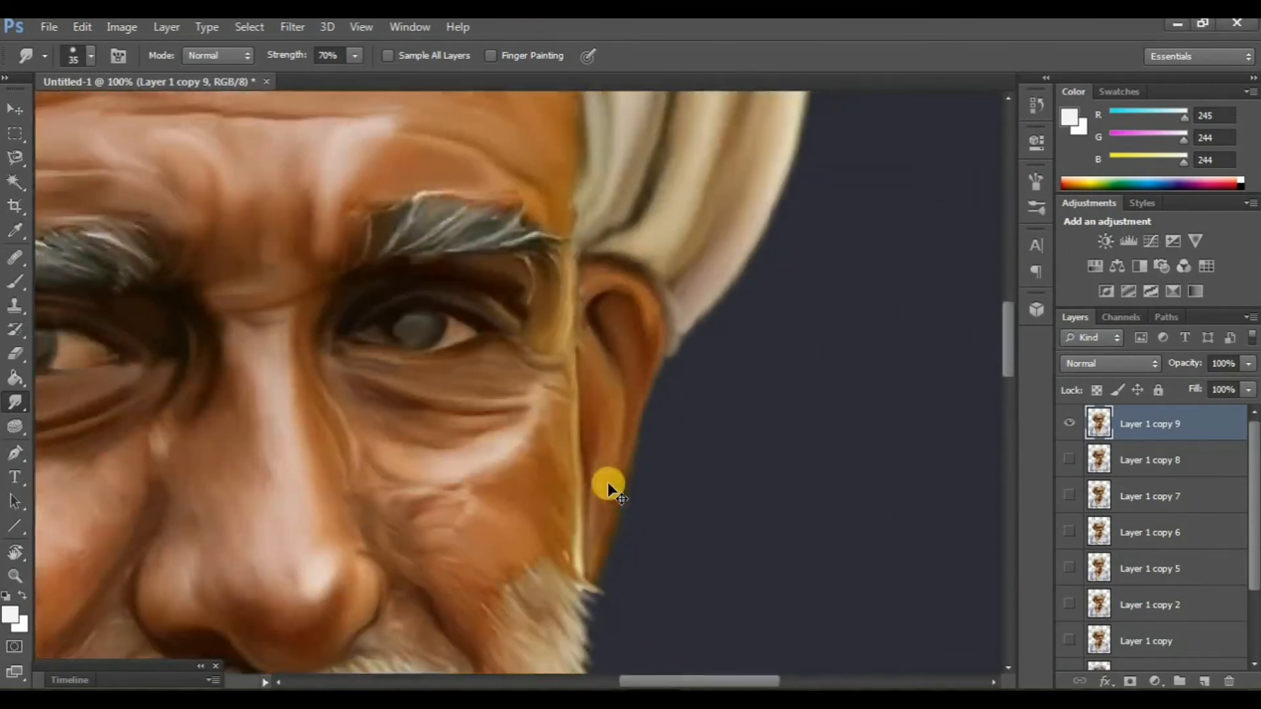
pyautogui.scroll(-1, 608, 482)
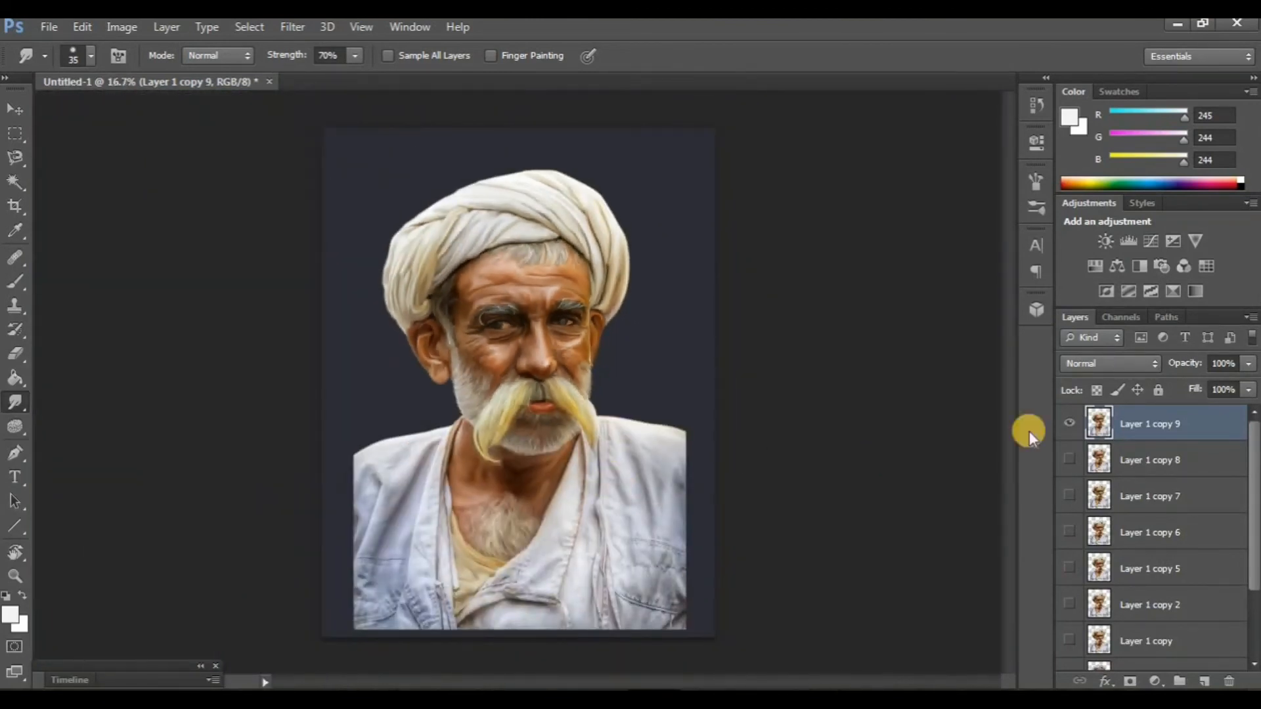
# Compare the portrait using the visibility of Layer 1 copy 9, and duplicate that layer with the original hidden.
pyautogui.click(1070, 423)
pyautogui.click(1070, 423)
pyautogui.hotkey('ctrl', 'j')
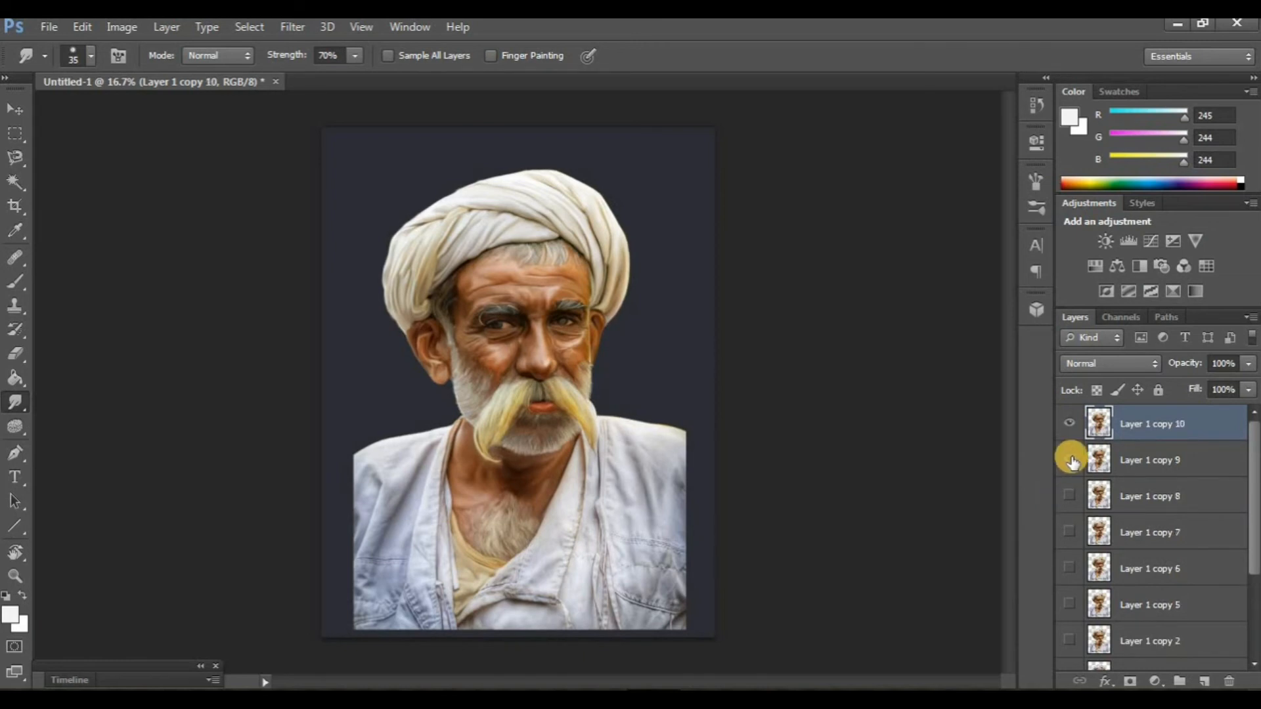
pyautogui.click(1069, 460)
pyautogui.scroll(3, 760, 455)
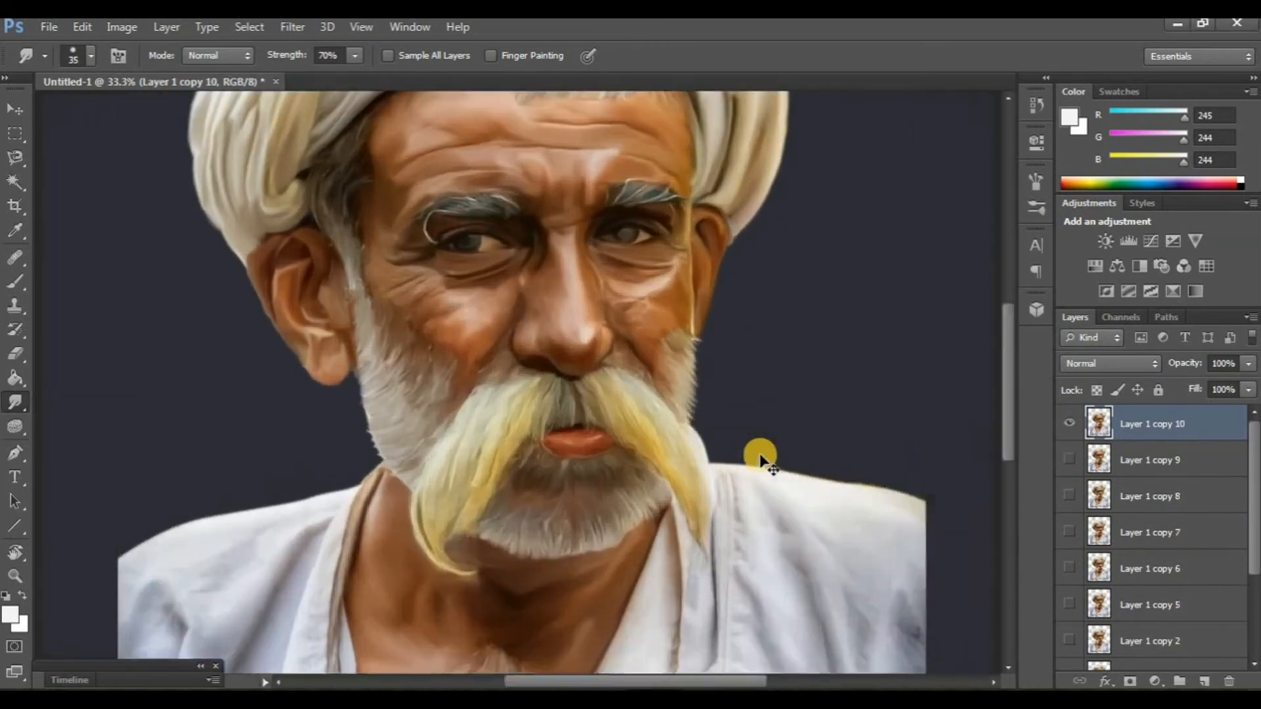
pyautogui.scroll(-4, 760, 455)
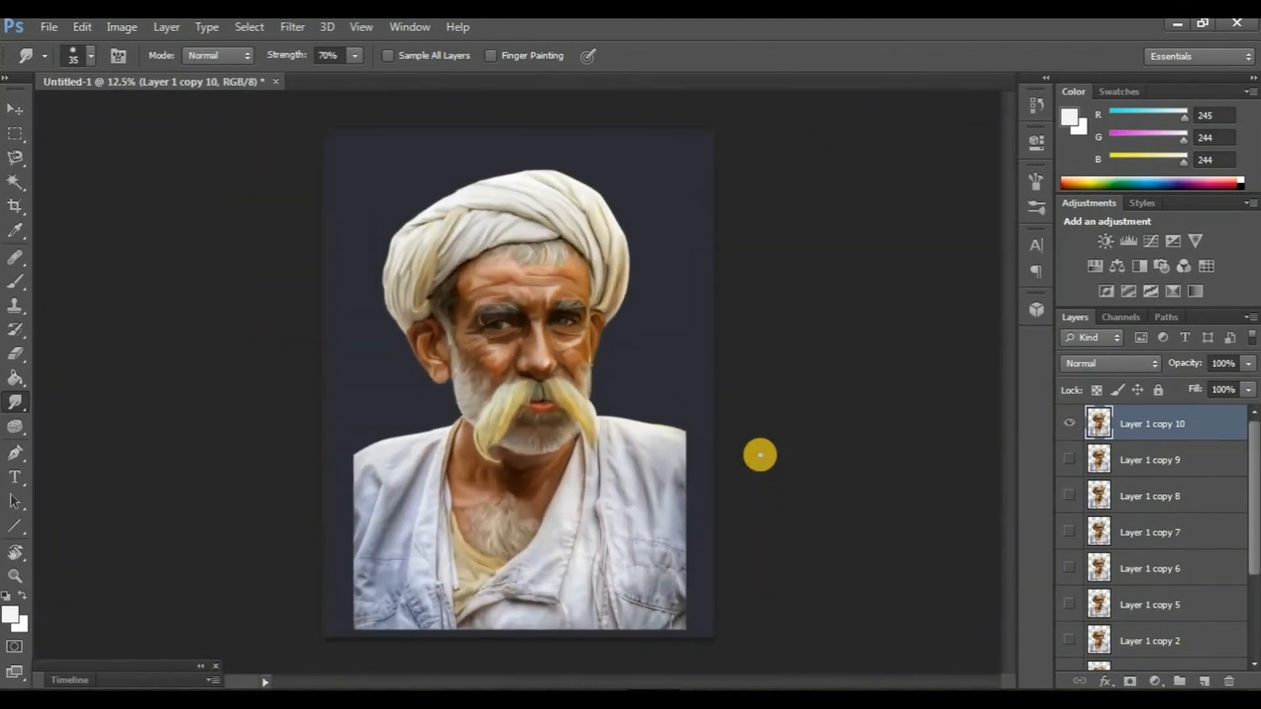
# Delete the old working layers Layer 1 copy, copy 2, copy 5, copy 6 and copy 7.
pyautogui.scroll(-2, 1148, 650)
pyautogui.click(1179, 647)
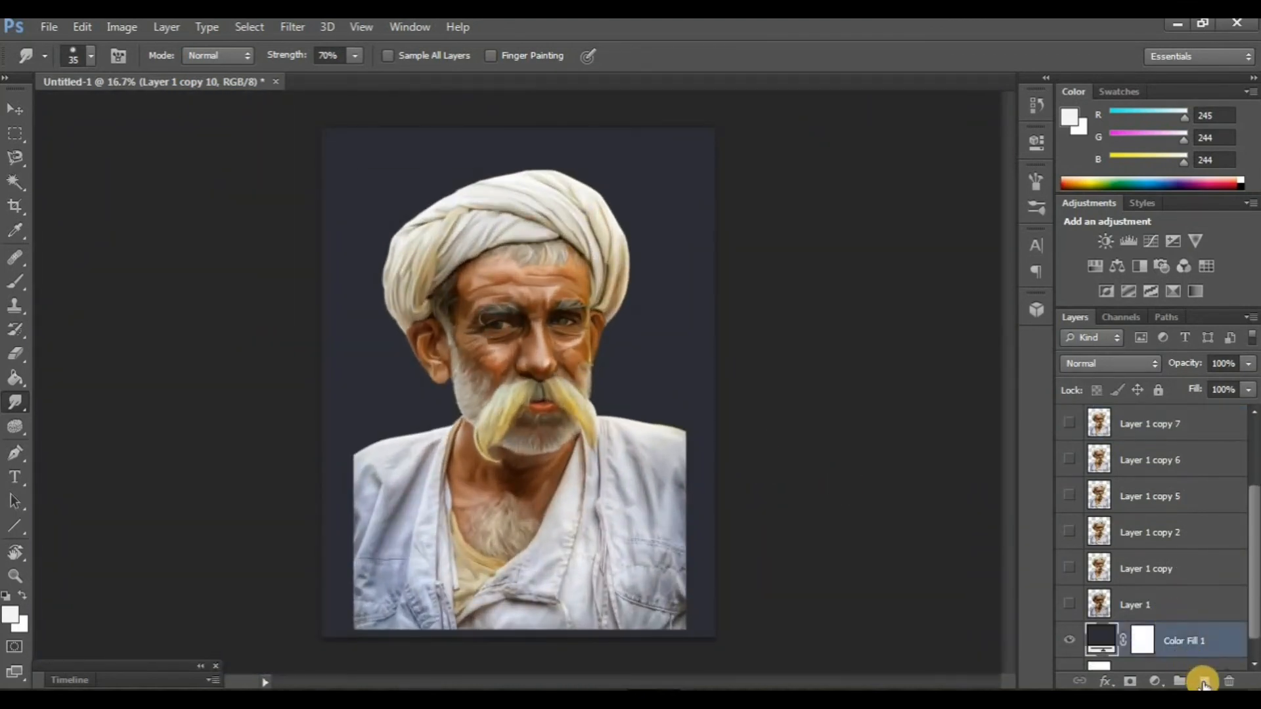
pyautogui.click(1152, 577)
pyautogui.keyDown('ctrl'); pyautogui.click(1146, 532); pyautogui.keyUp('ctrl')
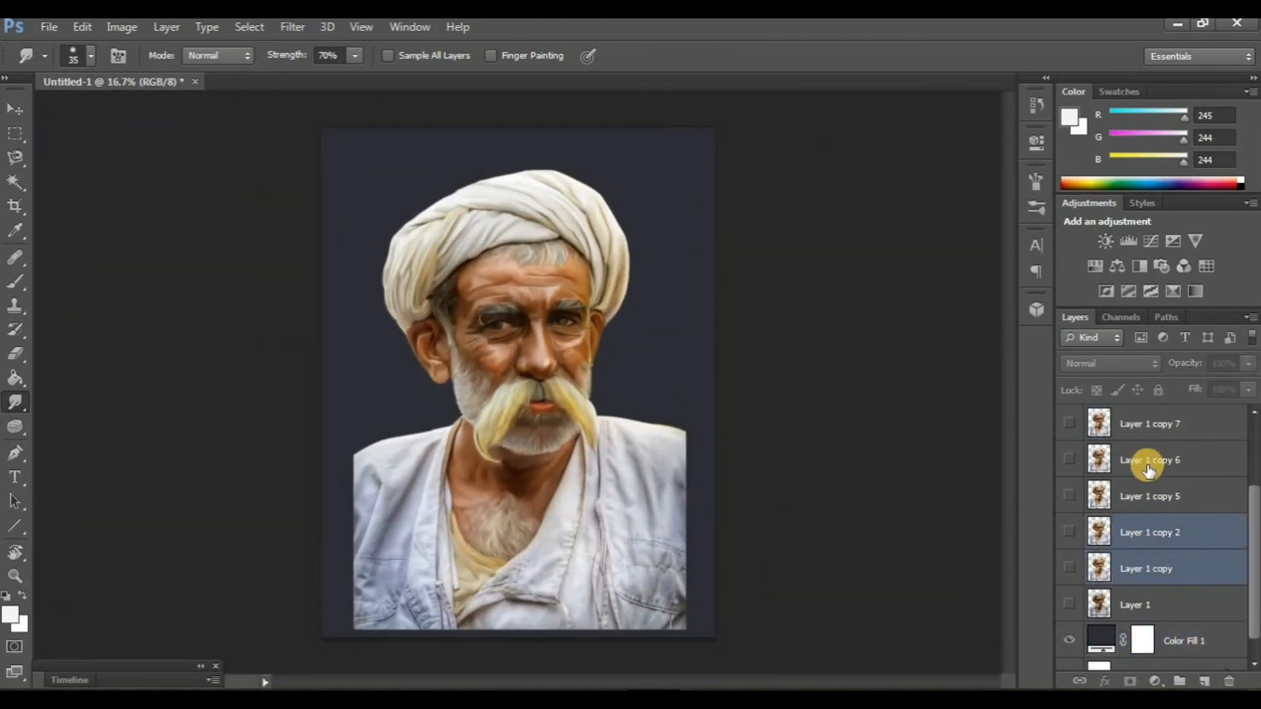
pyautogui.keyDown('ctrl'); pyautogui.click(1146, 496); pyautogui.keyUp('ctrl')
pyautogui.keyDown('ctrl'); pyautogui.click(1146, 460); pyautogui.keyUp('ctrl')
pyautogui.keyDown('ctrl'); pyautogui.click(1143, 424); pyautogui.keyUp('ctrl')
pyautogui.scroll(3, 1174, 569)
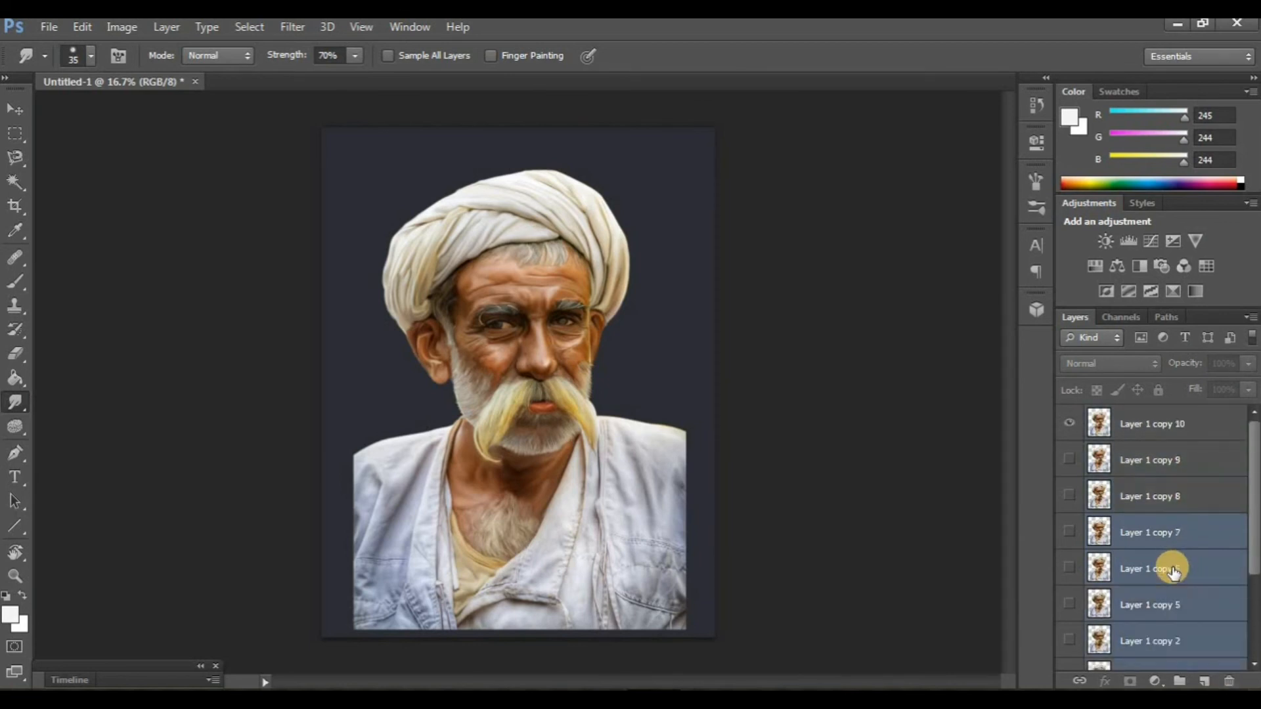
pyautogui.scroll(-2, 1174, 569)
pyautogui.moveTo(1180, 607); pyautogui.dragTo(1229, 681)
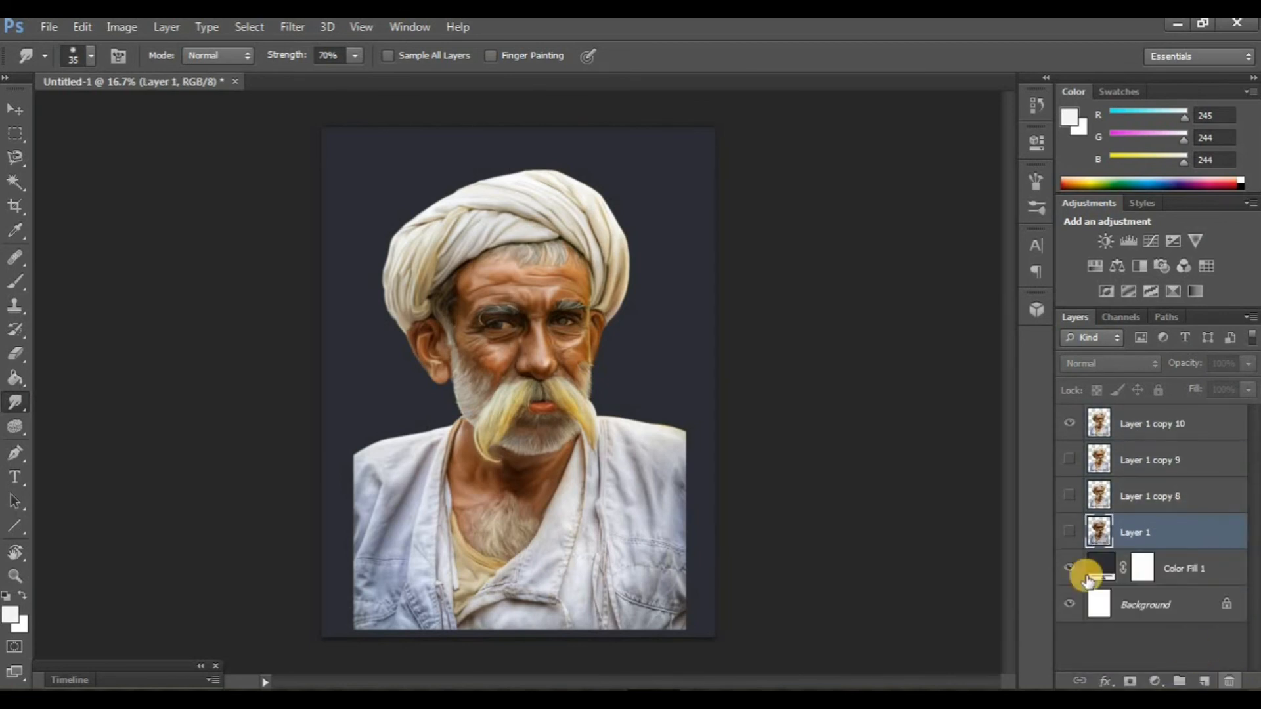
# Paint soft grey and beige smoke around the head on a new layer above Color Fill 1, using a 1500 px textured brush at 20% opacity.
pyautogui.click(1174, 576)
pyautogui.click(1204, 681)
pyautogui.press('b')
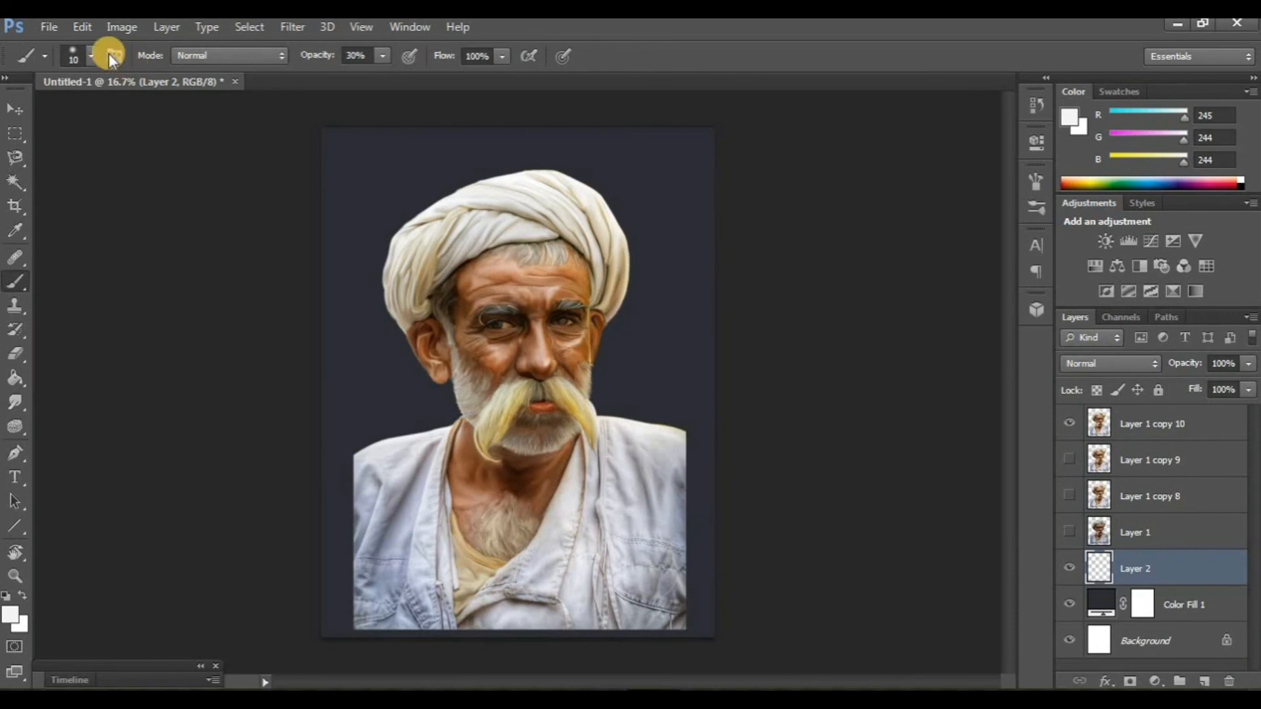
pyautogui.click(90, 56)
pyautogui.scroll(-5, 208, 267)
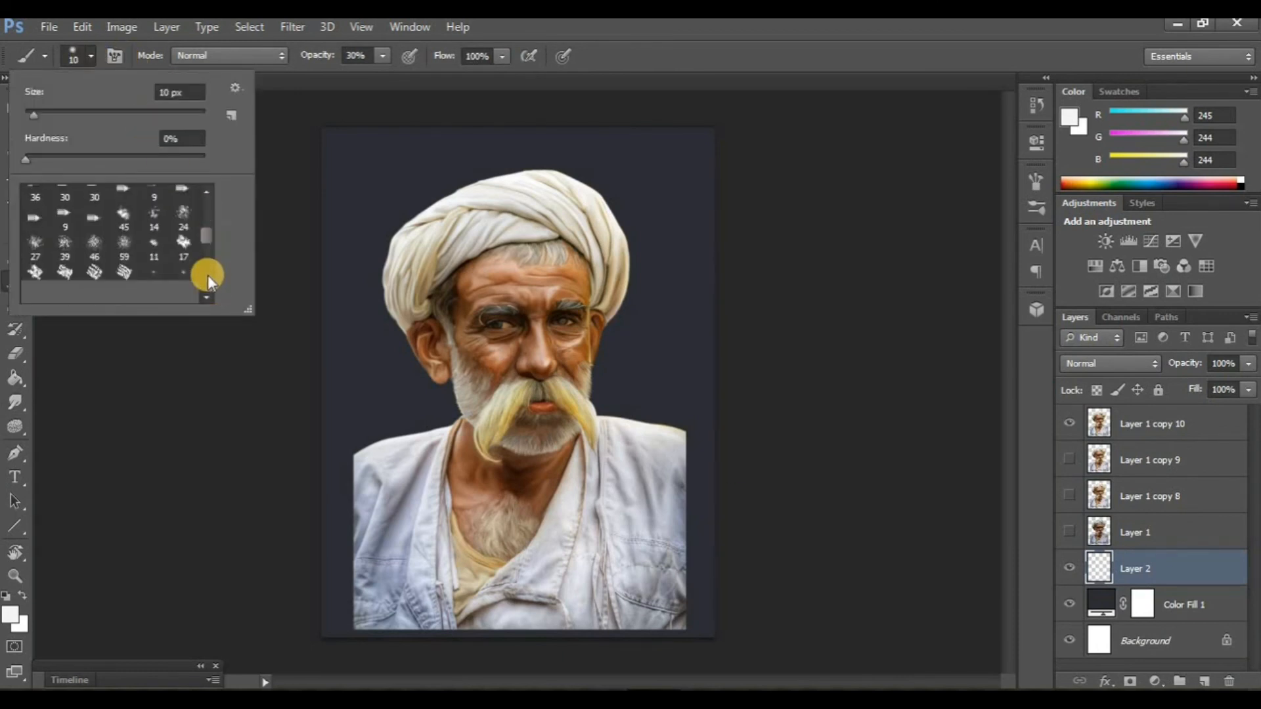
pyautogui.scroll(5, 208, 274)
pyautogui.doubleClick(50, 210)
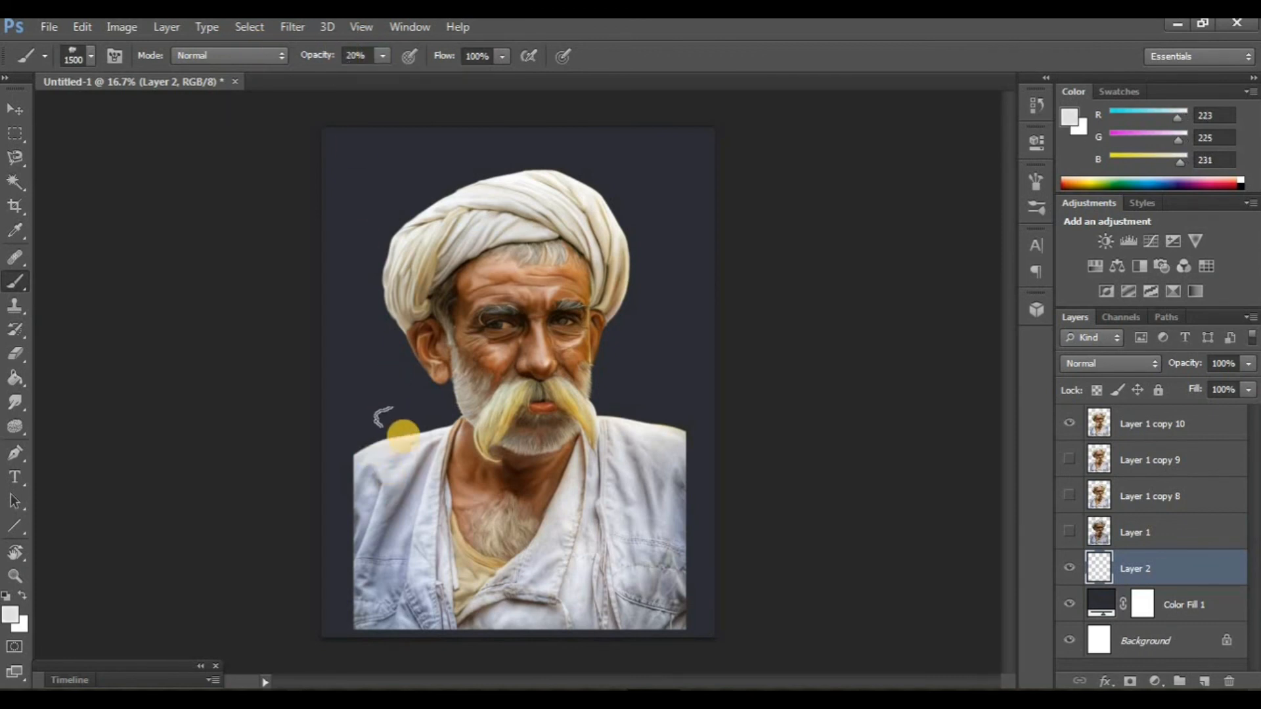
pyautogui.moveTo(403, 436)
pyautogui.mouseDown()
pyautogui.moveTo(516, 350)
pyautogui.moveTo(606, 385)
pyautogui.moveTo(590, 236)
pyautogui.moveTo(613, 461)
pyautogui.moveTo(689, 458)
pyautogui.moveTo(429, 290)
pyautogui.moveTo(455, 202)
pyautogui.moveTo(466, 223)
pyautogui.moveTo(574, 197)
pyautogui.moveTo(660, 499)
pyautogui.mouseUp()
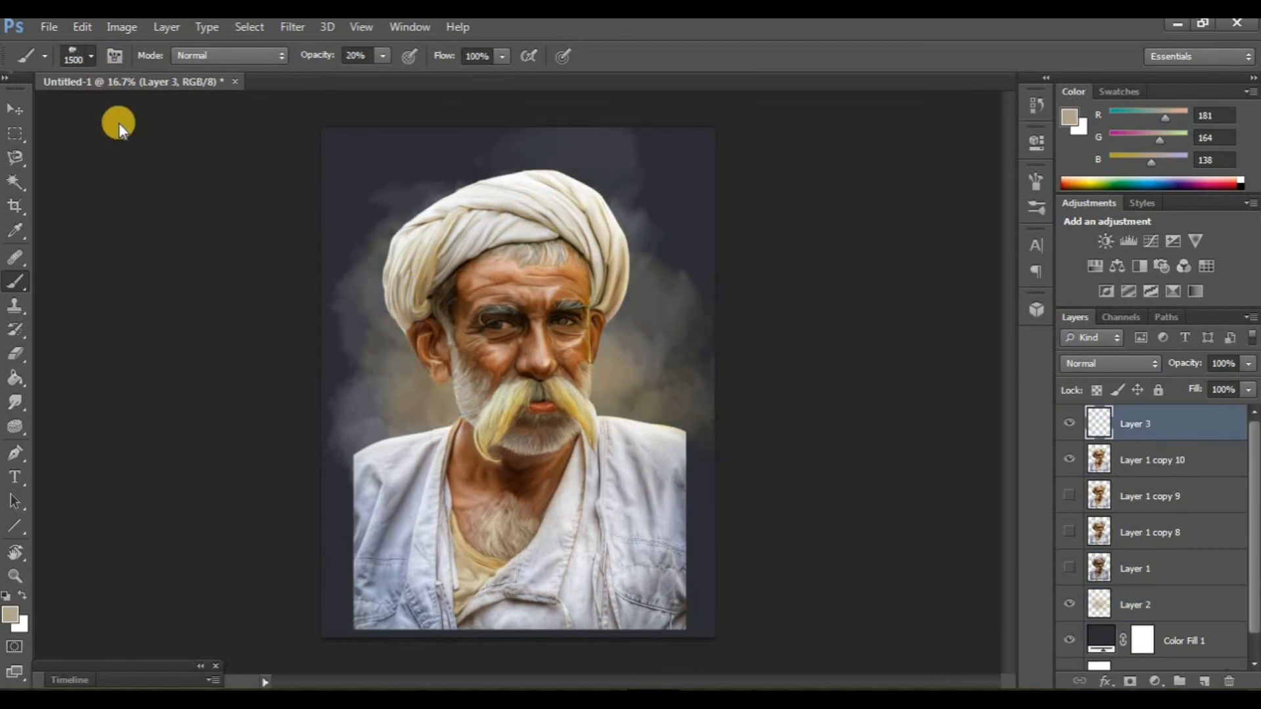
# Choose a soft round brush tip at 1500 px and set the brush opacity to 40% for painting on Layer 3.
pyautogui.rightClick(120, 124)
pyautogui.scroll(-3, 210, 243)
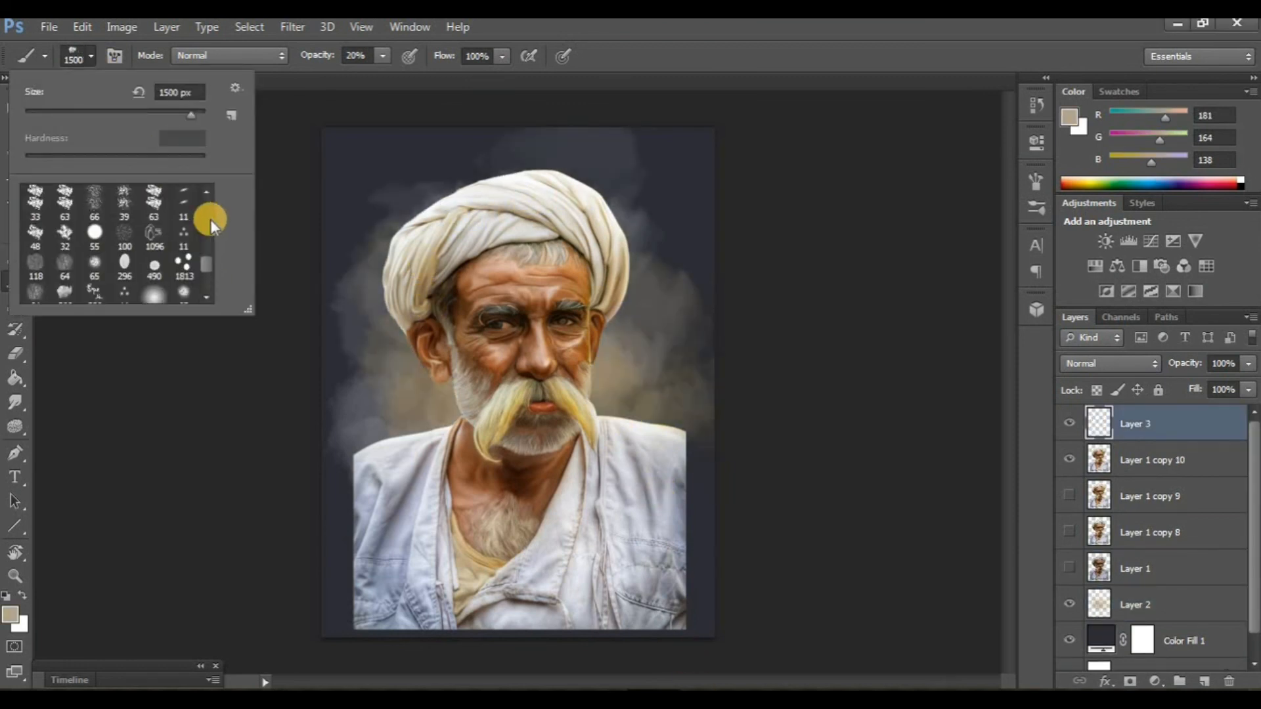
pyautogui.scroll(5, 184, 211)
pyautogui.doubleClick(157, 197)
pyautogui.write('40')
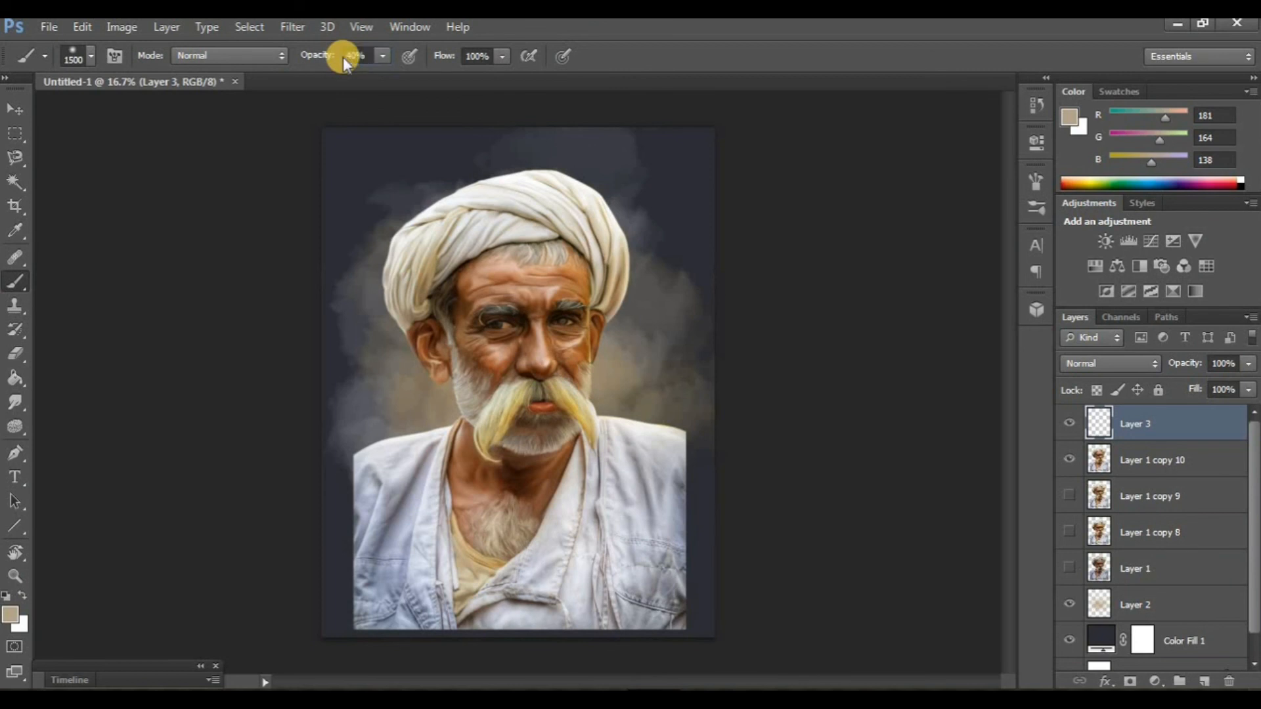
pyautogui.press('Return')
# Fade the lower shirt and shoulders into the dark background on Layer 3, using a colour sampled from the background.
pyautogui.keyDown('alt'); pyautogui.click(418, 503); pyautogui.keyUp('alt')
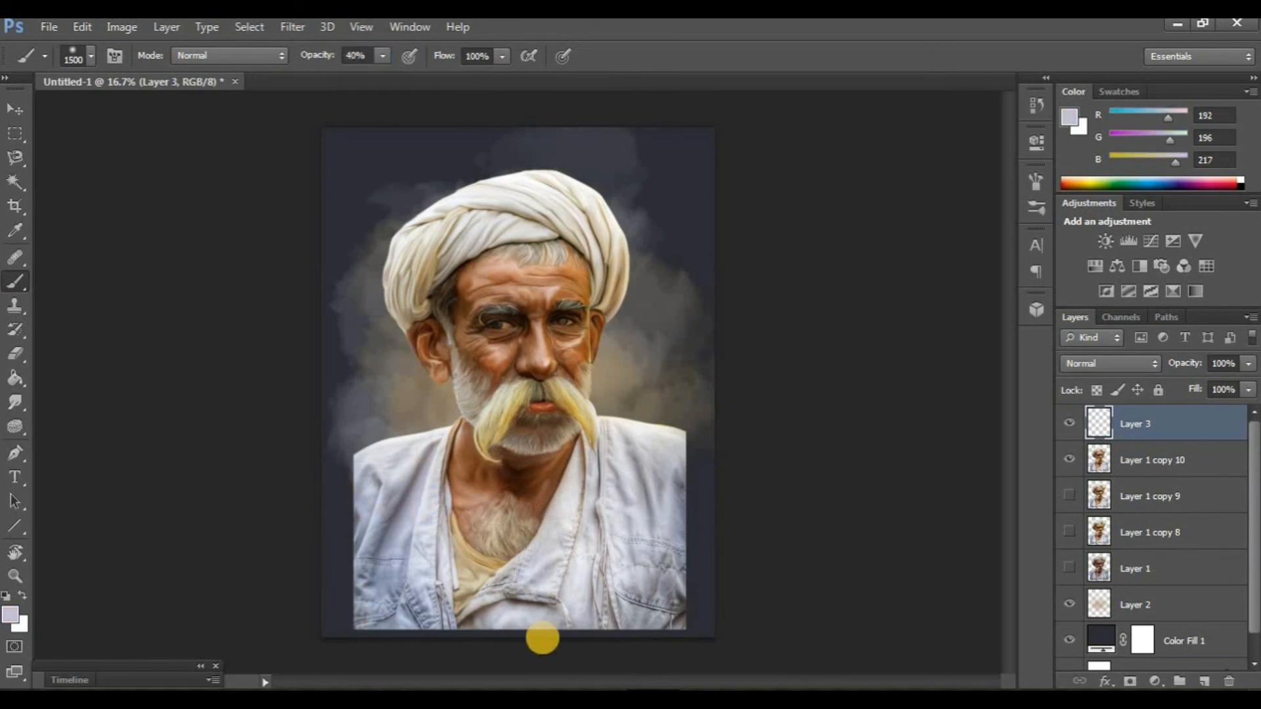
pyautogui.moveTo(542, 637)
pyautogui.mouseDown()
pyautogui.moveTo(699, 557)
pyautogui.moveTo(740, 481)
pyautogui.mouseUp()
pyautogui.keyDown('alt'); pyautogui.click(701, 273); pyautogui.keyUp('alt')
pyautogui.moveTo(689, 578)
pyautogui.mouseDown()
pyautogui.moveTo(705, 597)
pyautogui.moveTo(579, 655)
pyautogui.moveTo(351, 614)
pyautogui.moveTo(521, 648)
pyautogui.mouseUp()
# Duplicate Layer 1 copy 10 and paint the dark background colour over the copy's lower shirt edges at 1500 px and 60% opacity.
pyautogui.hotkey('ctrl', 'j')
pyautogui.press('r')
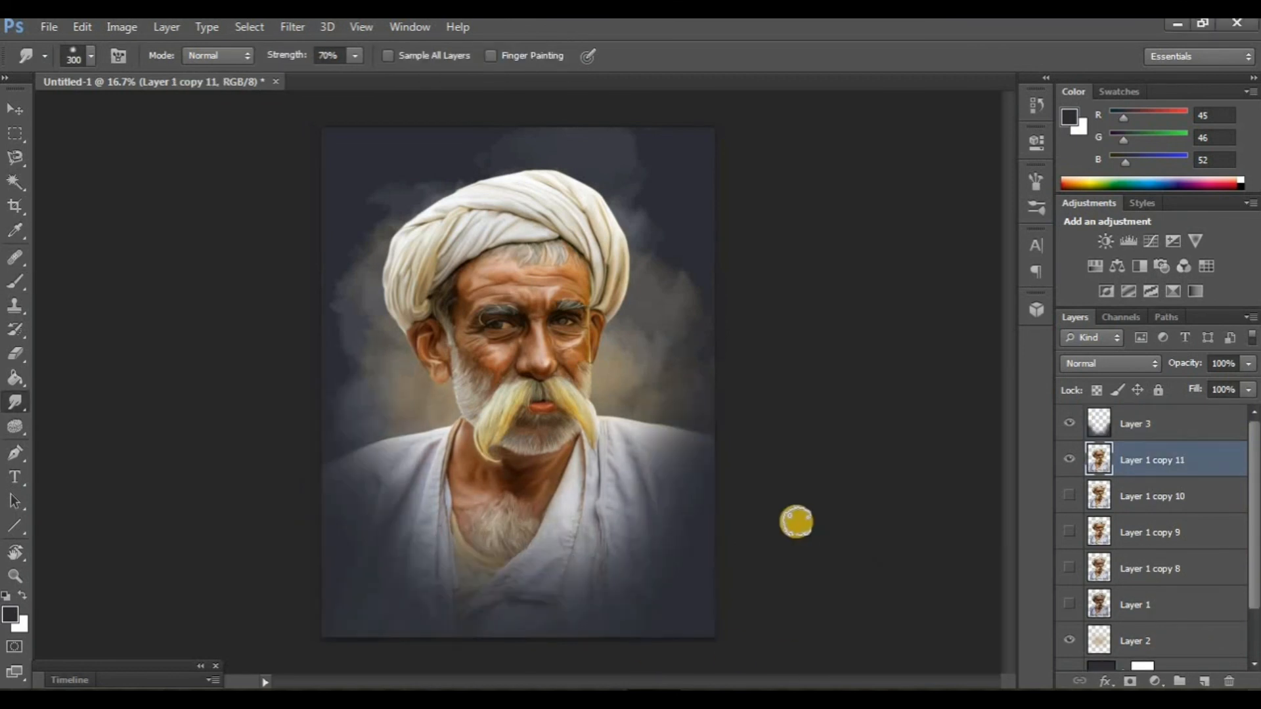
pyautogui.press('b')
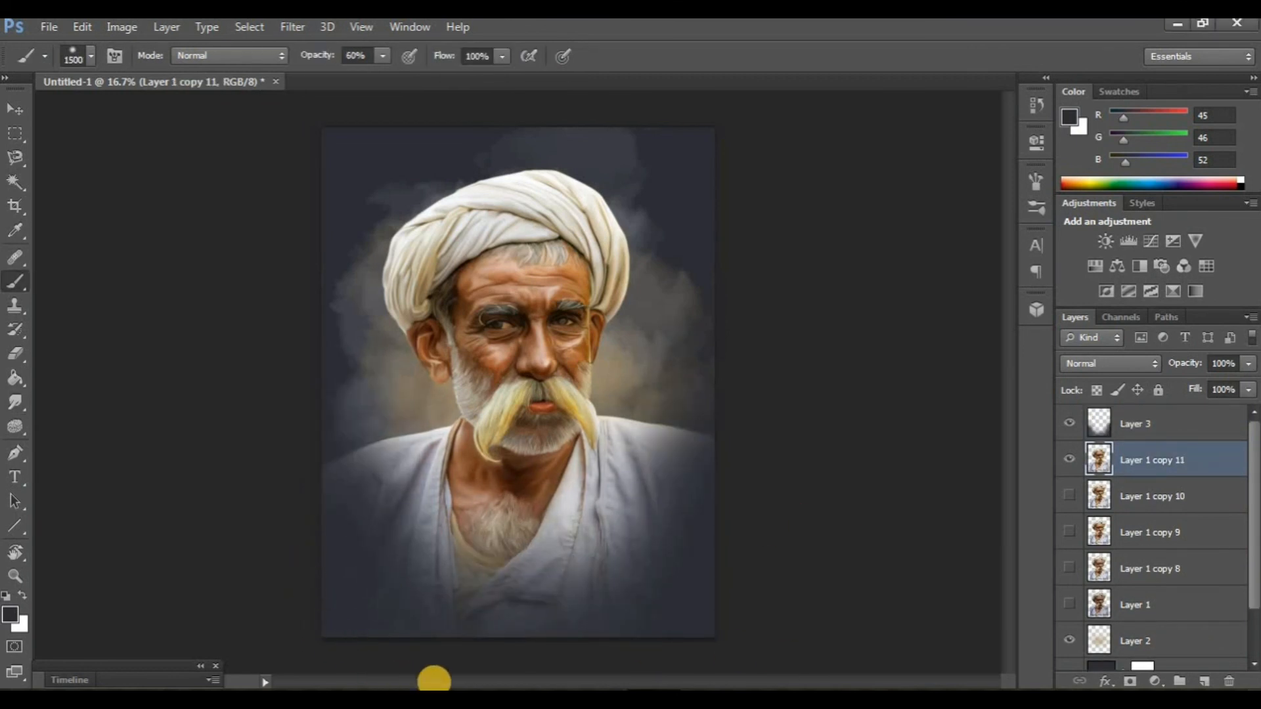
pyautogui.moveTo(715, 550)
pyautogui.mouseDown()
pyautogui.moveTo(712, 608)
pyautogui.moveTo(358, 599)
pyautogui.moveTo(276, 475)
pyautogui.moveTo(296, 594)
pyautogui.mouseUp()
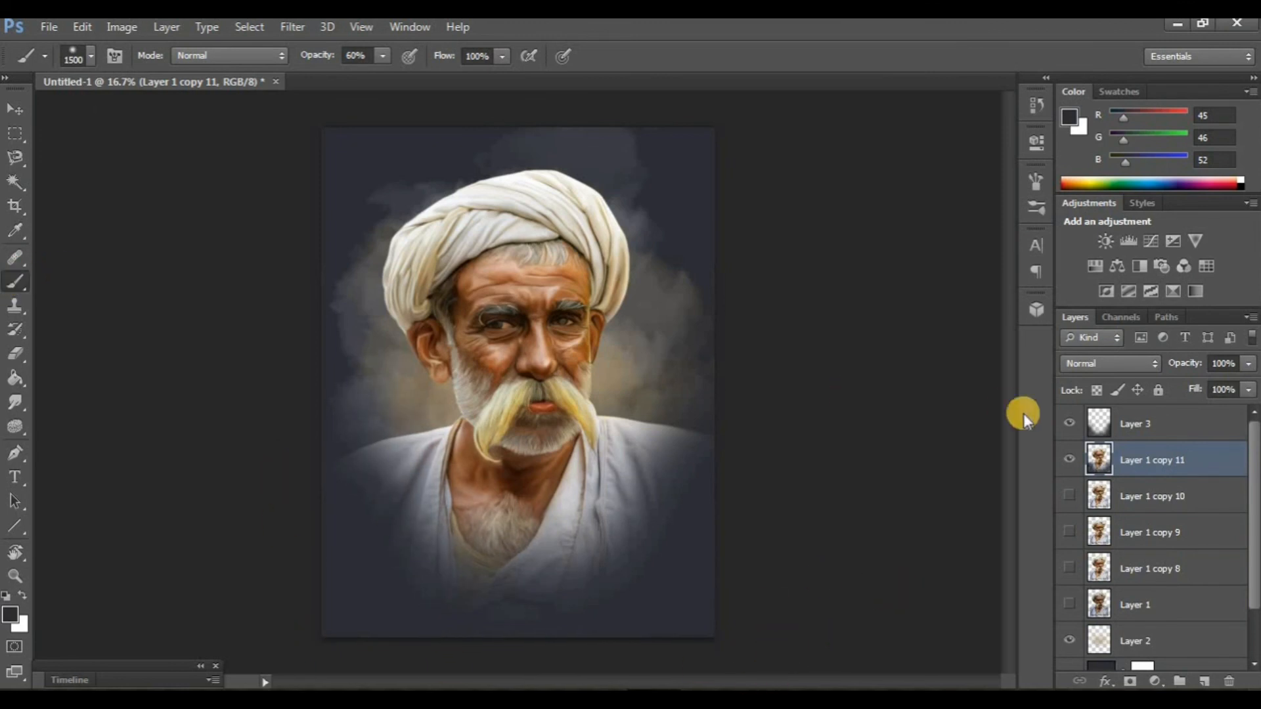
# Set up the Pencil tool on Layer 3 with white (ffffff) as the foreground colour for drawing over the faded lower shirt.
pyautogui.click(1167, 433)
pyautogui.rightClick(13, 286)
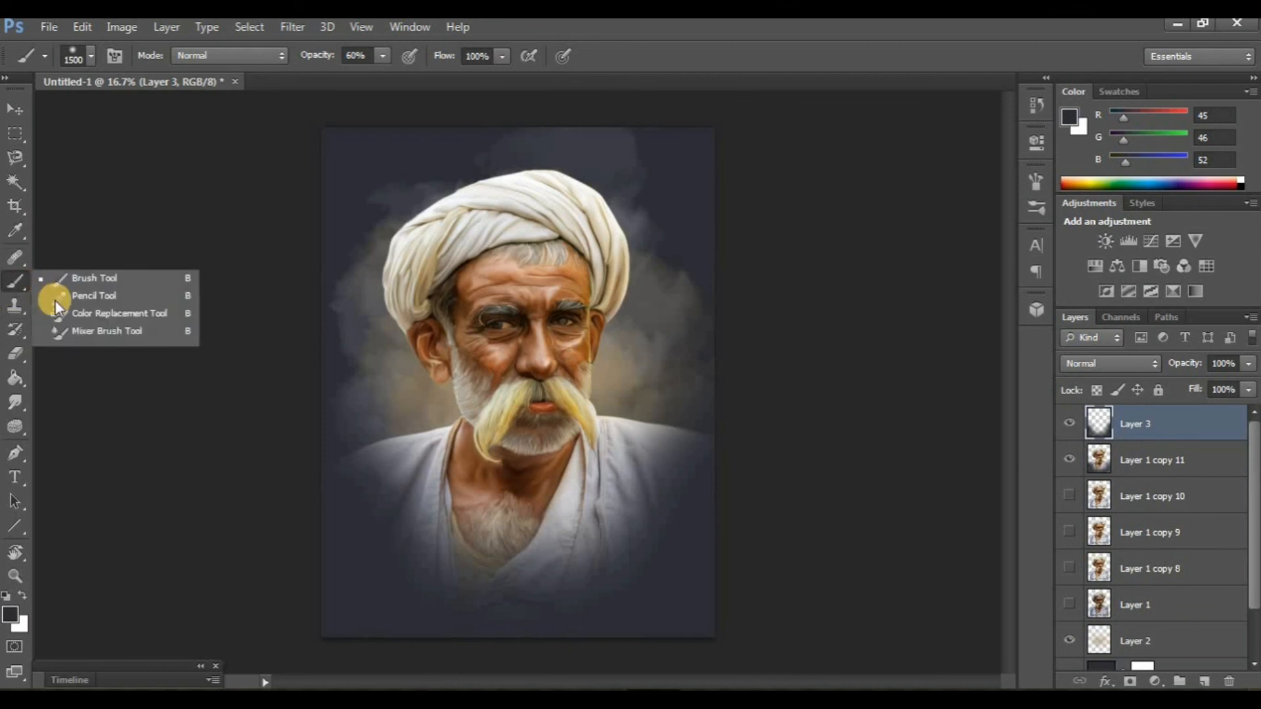
pyautogui.click(59, 294)
pyautogui.click(10, 612)
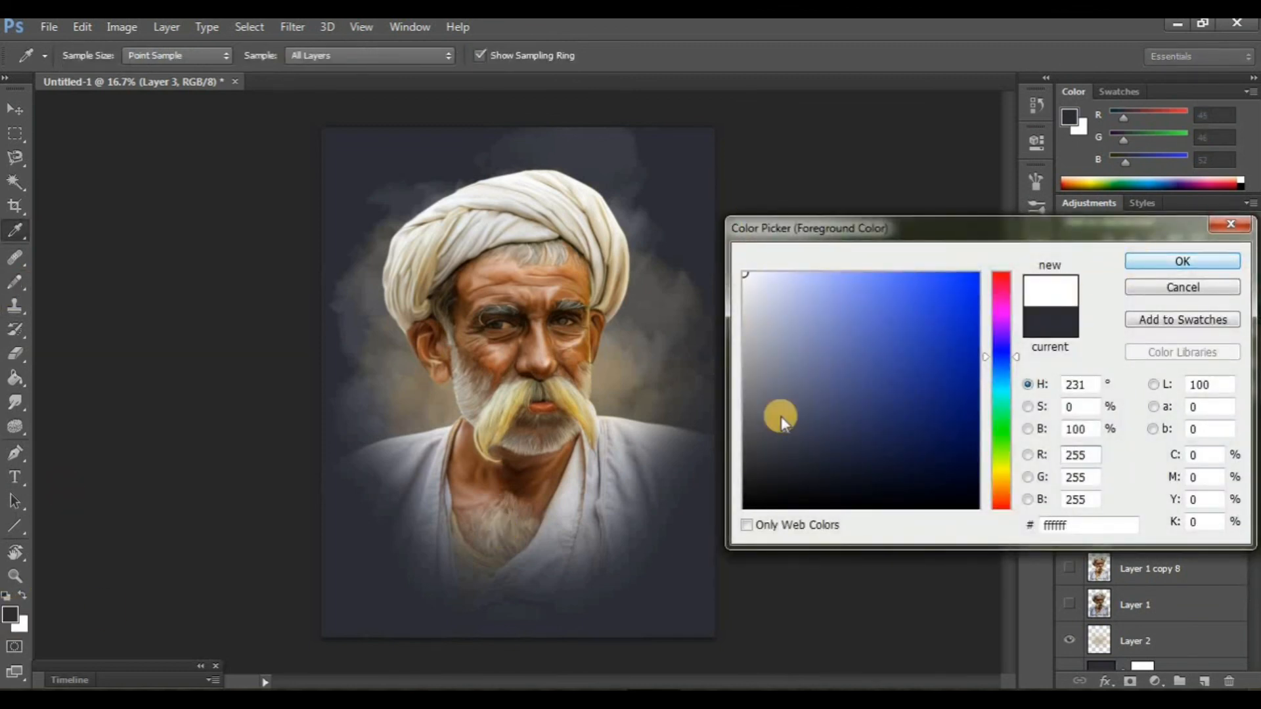
pyautogui.press('Return')
pyautogui.press('Tab')
pyautogui.hotkey('ctrl', '+')
pyautogui.hotkey('ctrl', '+')
pyautogui.scroll(-4, 946, 538)
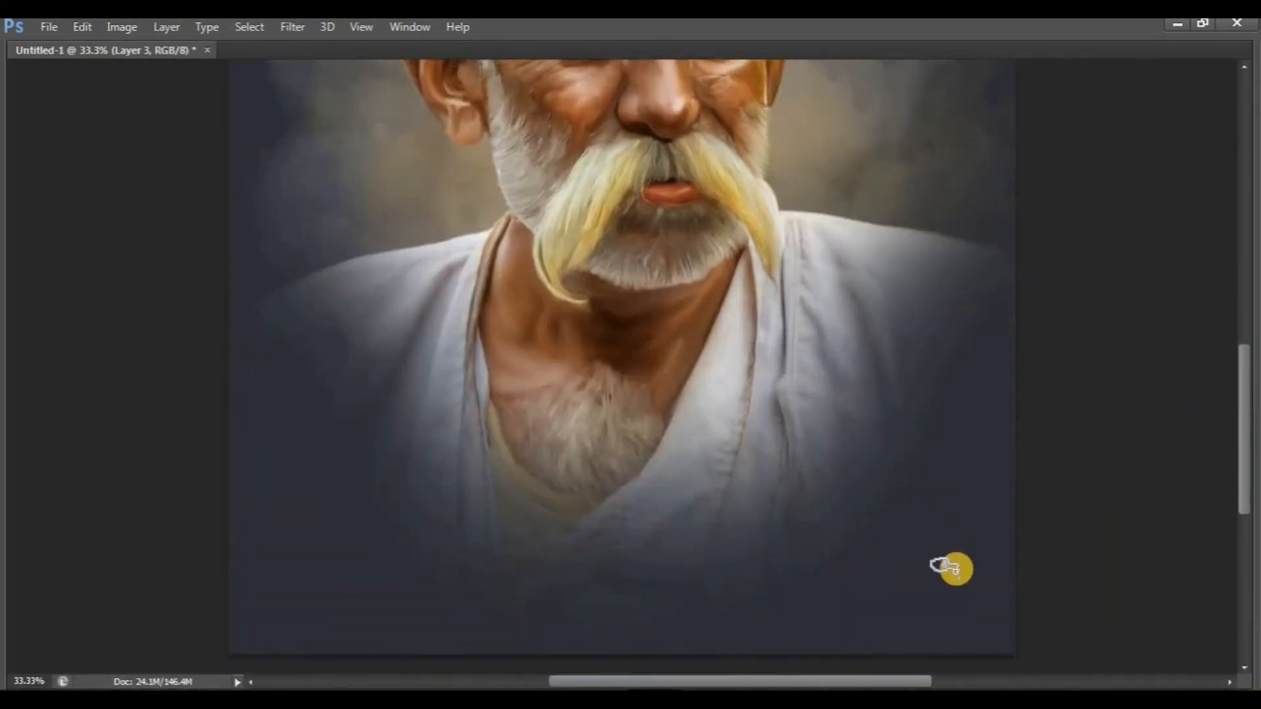